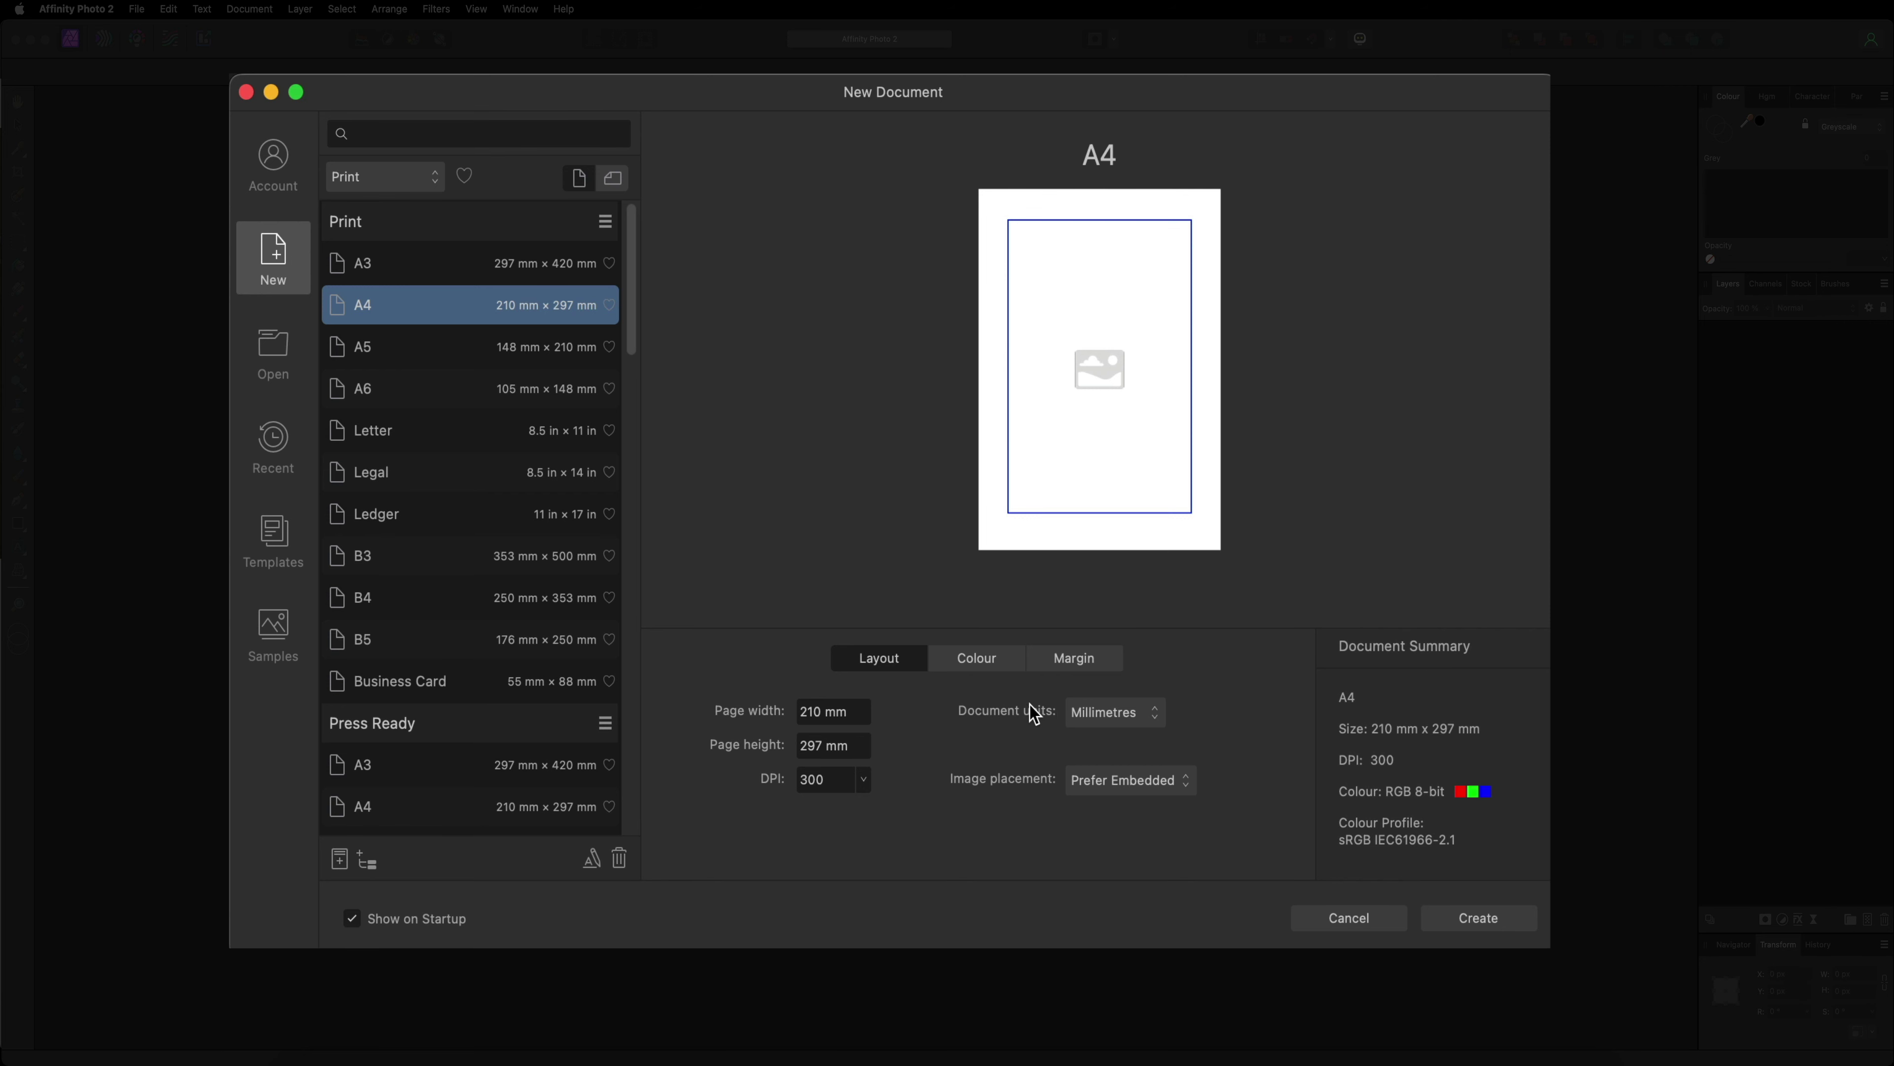
# Step: Set the new document to pixels with a page size of 1000 × 1000 px and no margins
pyautogui.click(1119, 709)
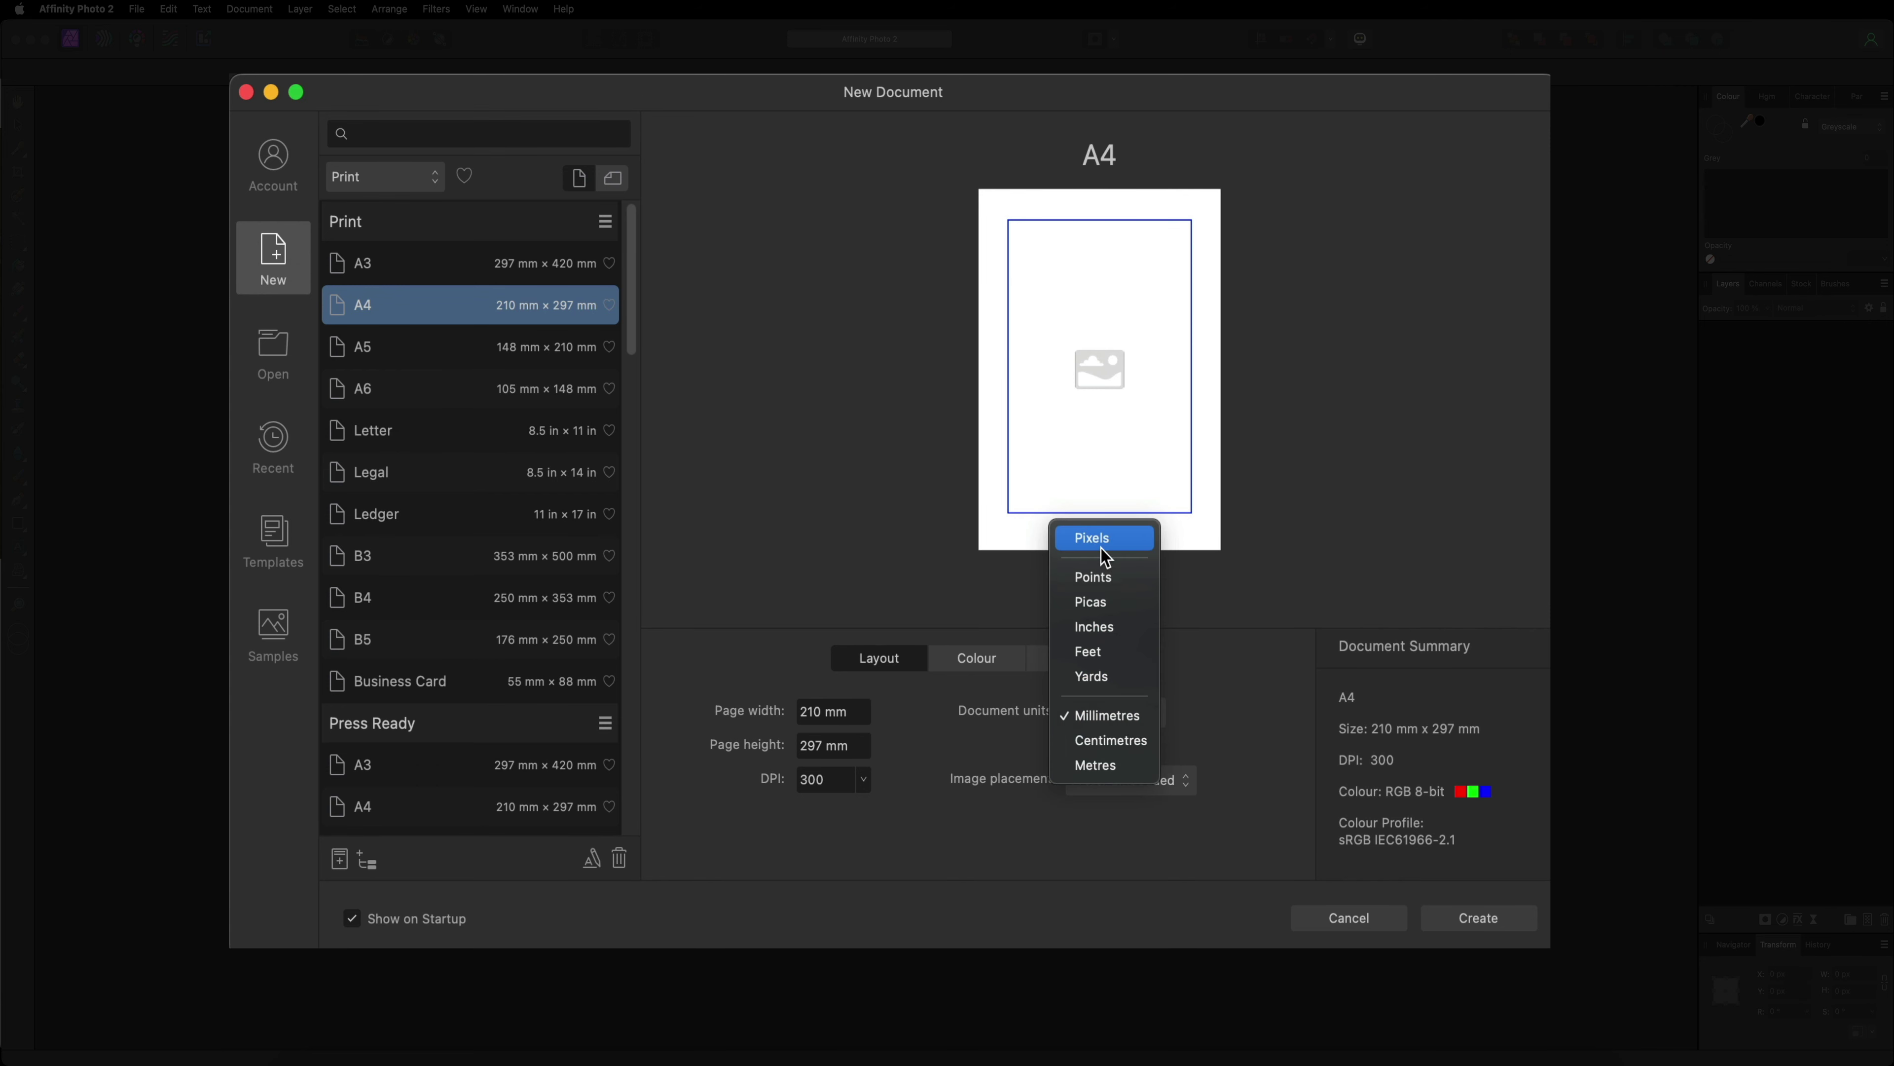
pyautogui.click(1111, 541)
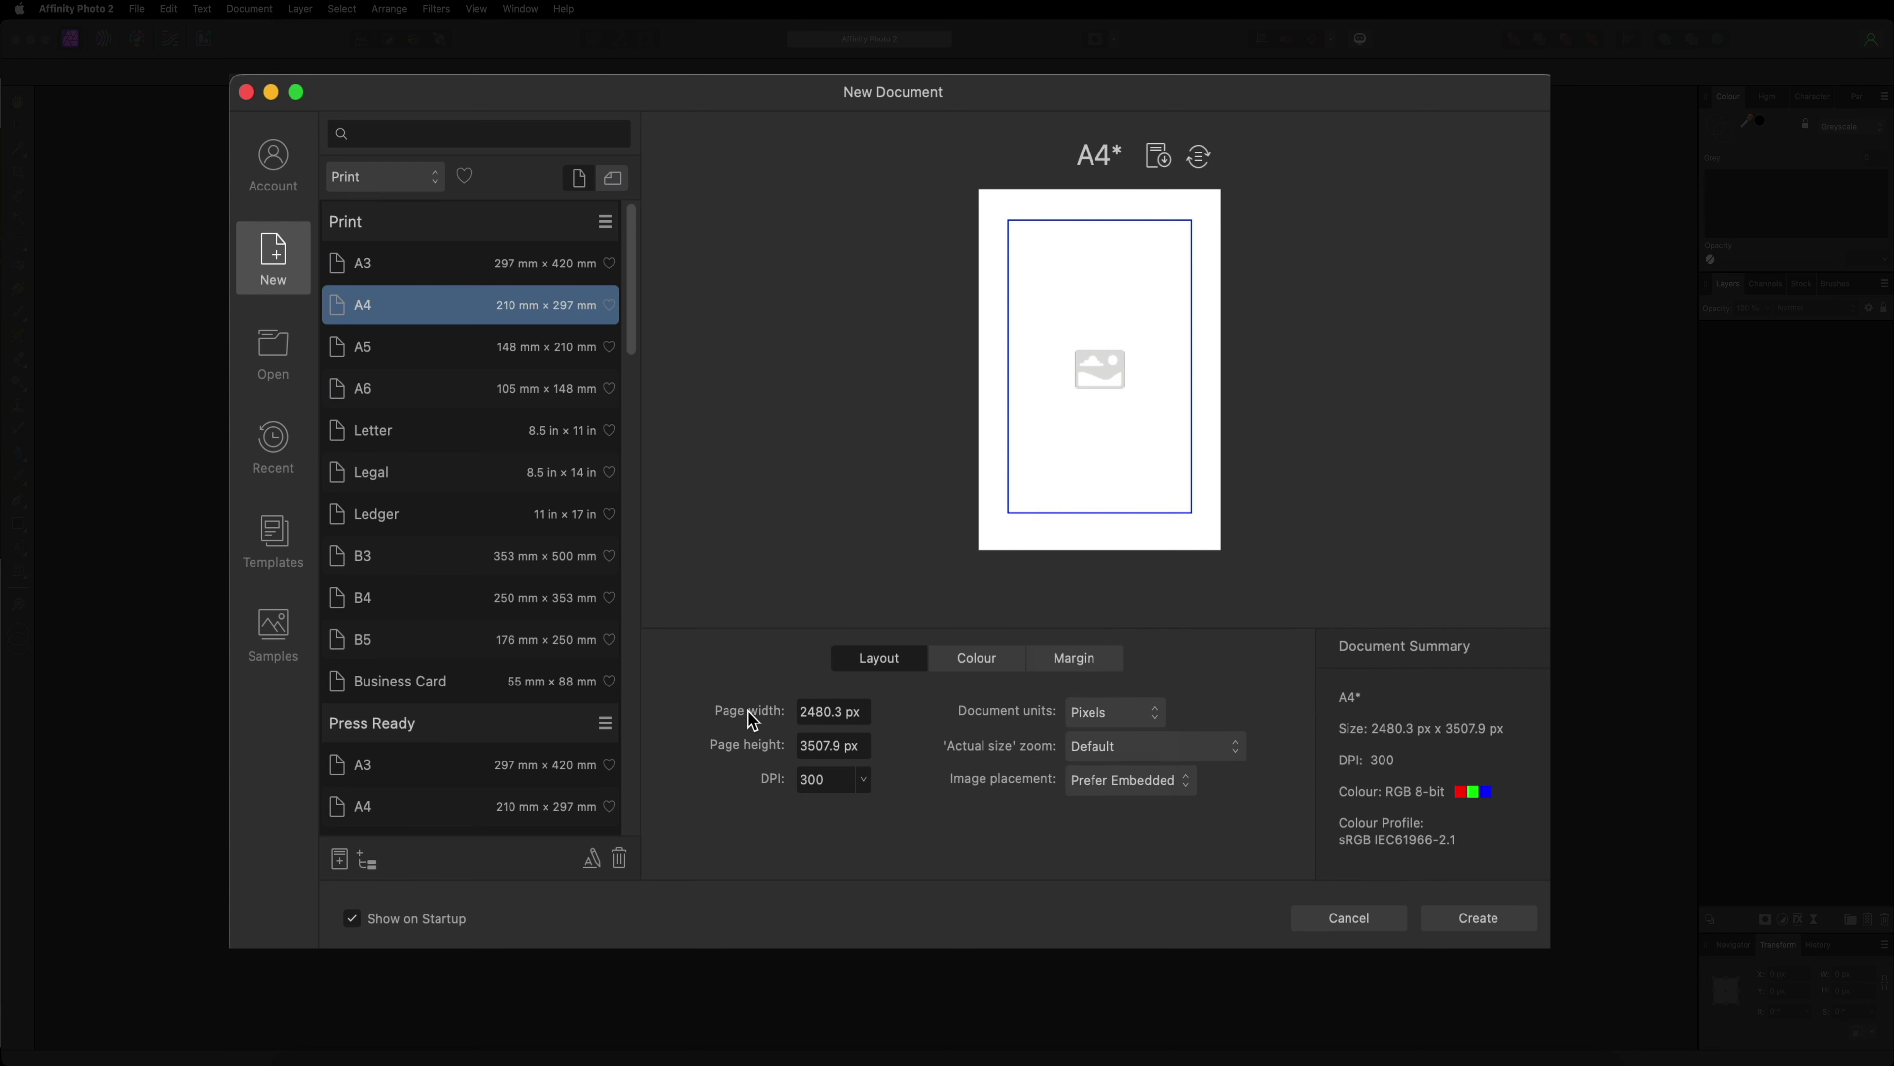
pyautogui.moveTo(863, 713); pyautogui.dragTo(798, 709)
pyautogui.write('1000')
pyautogui.moveTo(865, 745); pyautogui.dragTo(756, 741)
pyautogui.write('100')
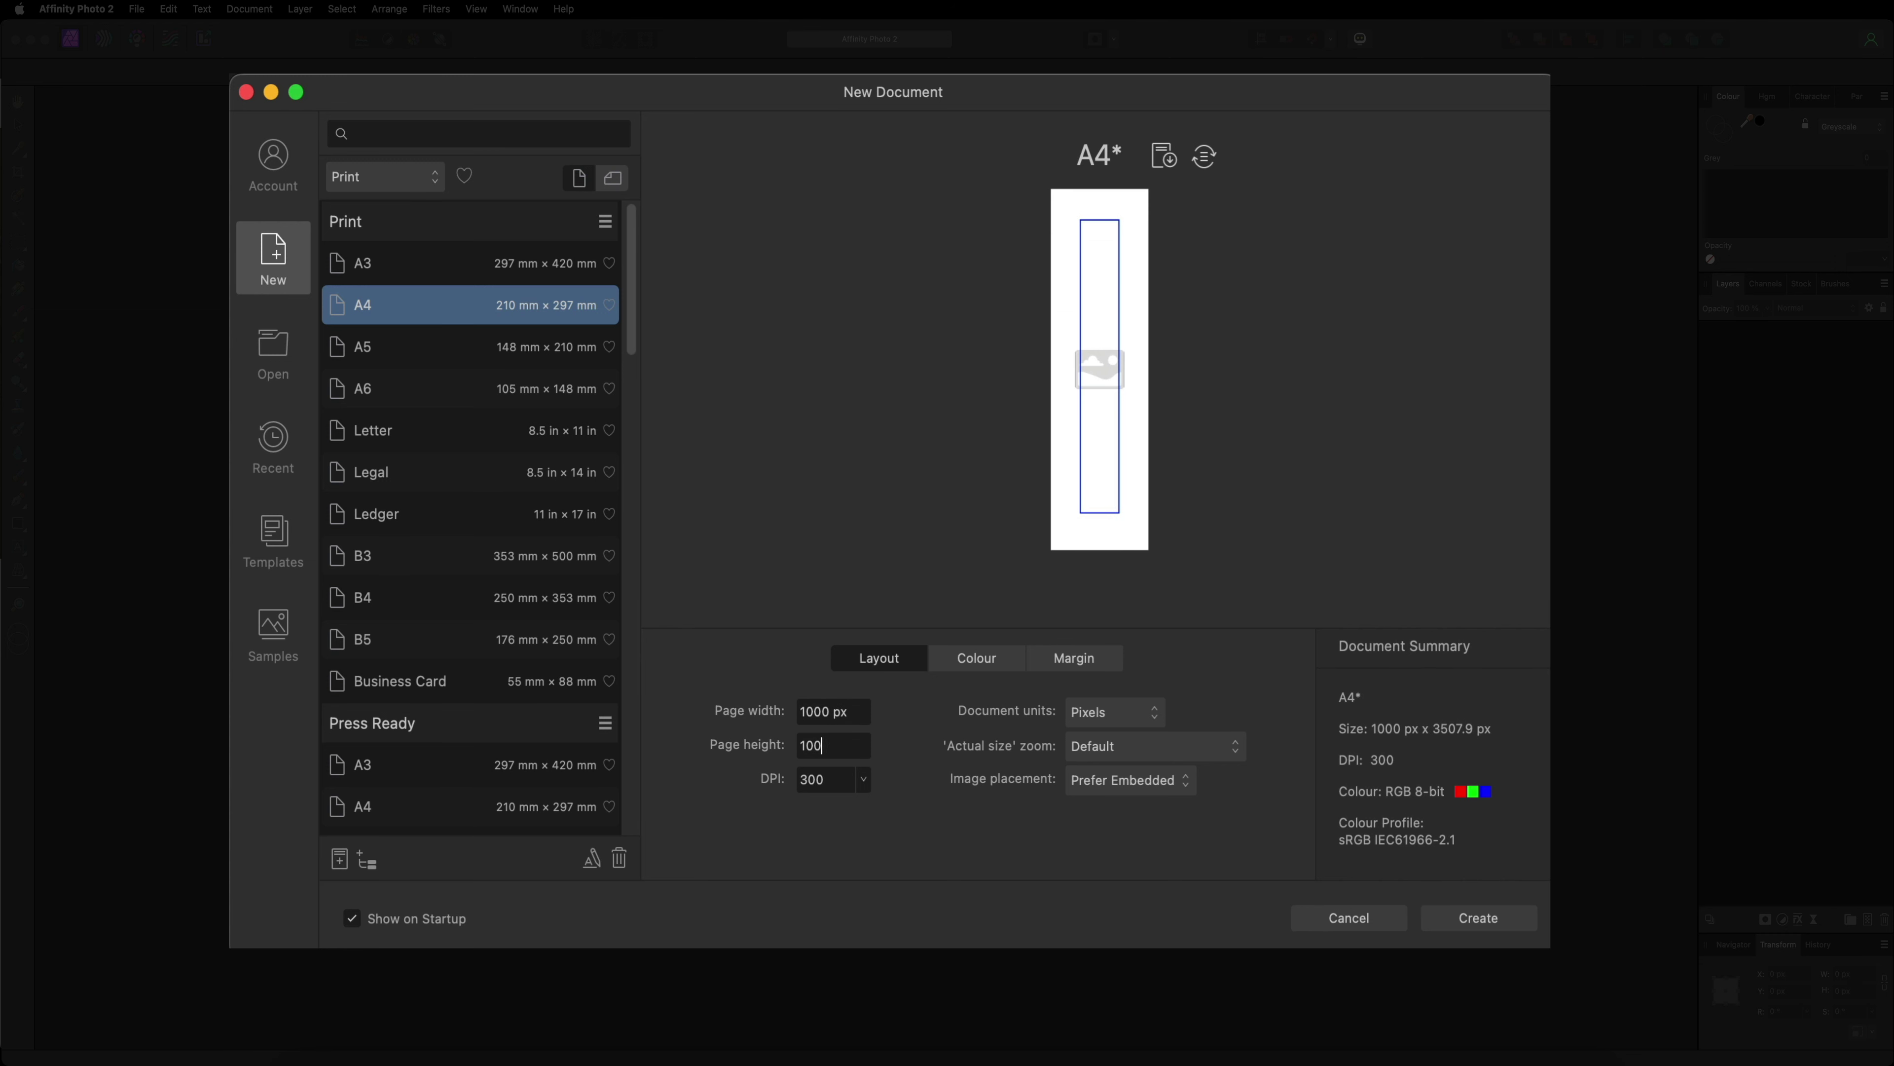
pyautogui.write('0')
pyautogui.click(842, 709)
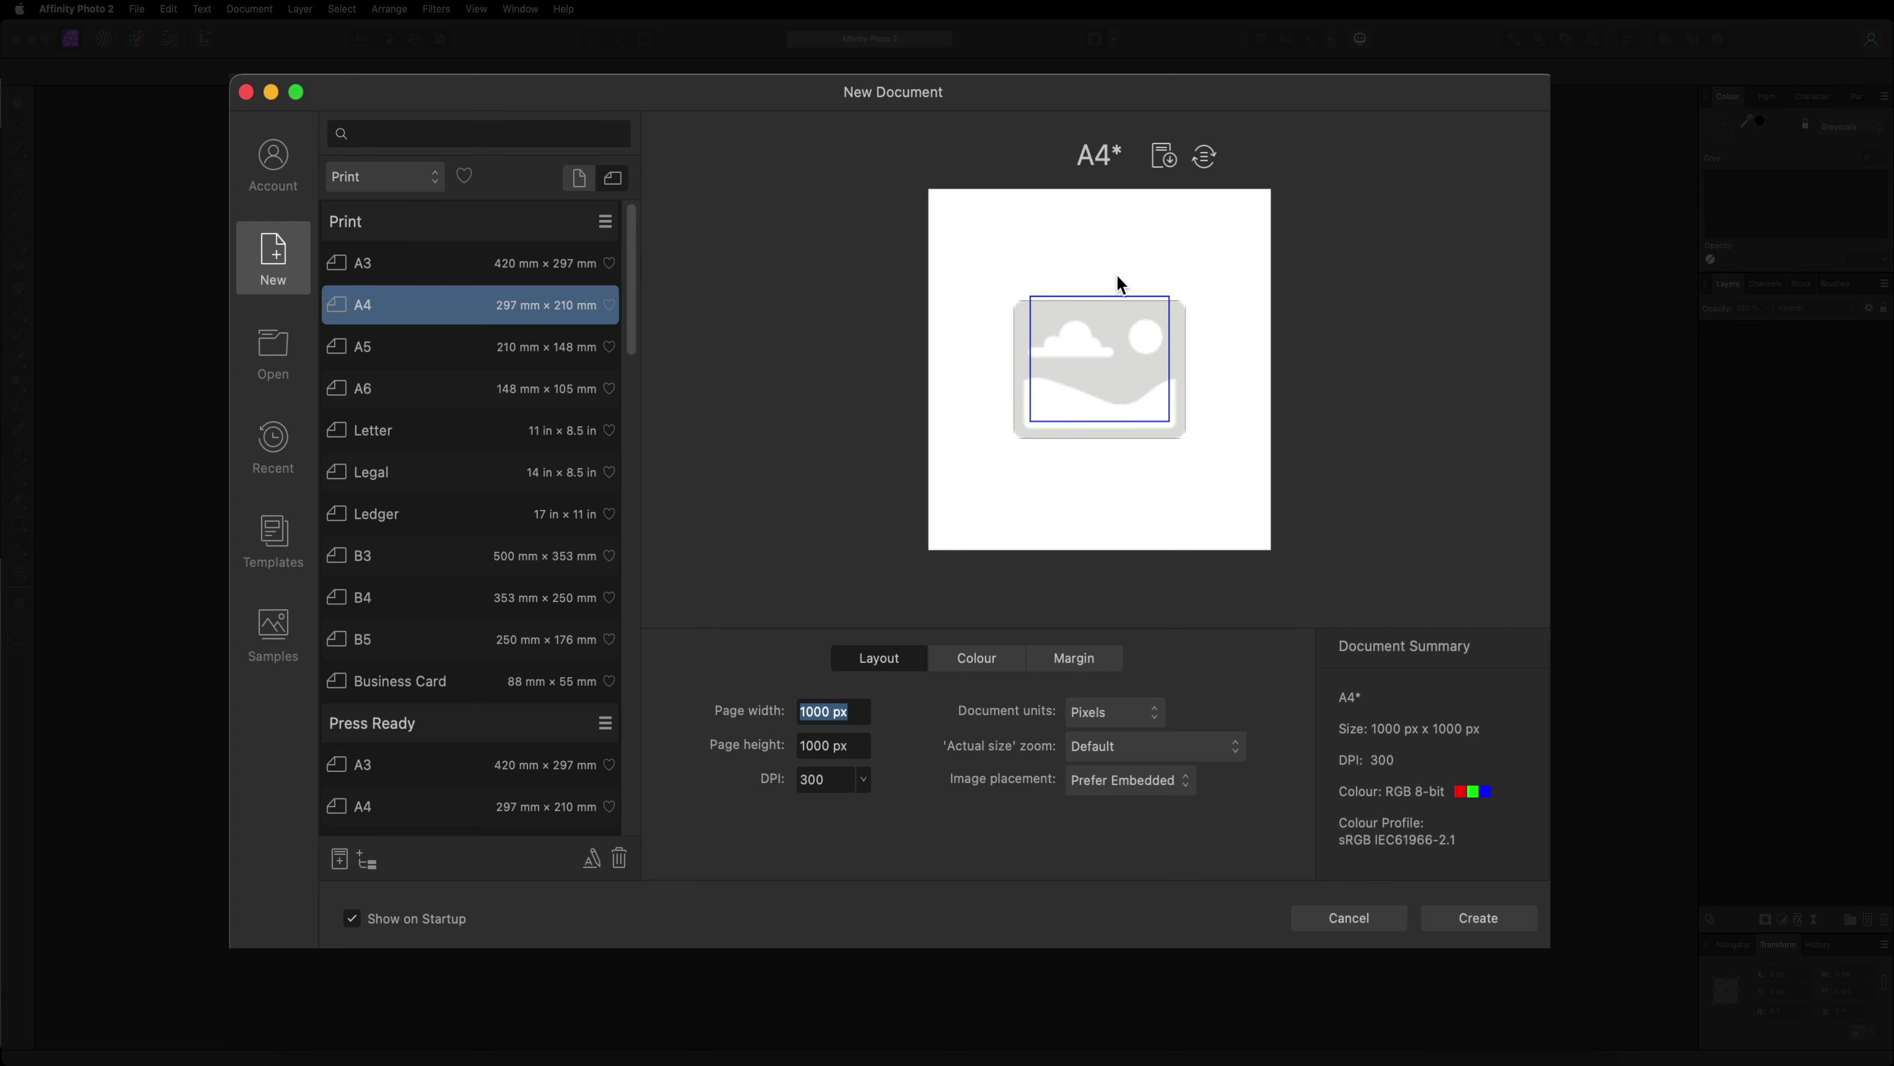
pyautogui.click(1082, 669)
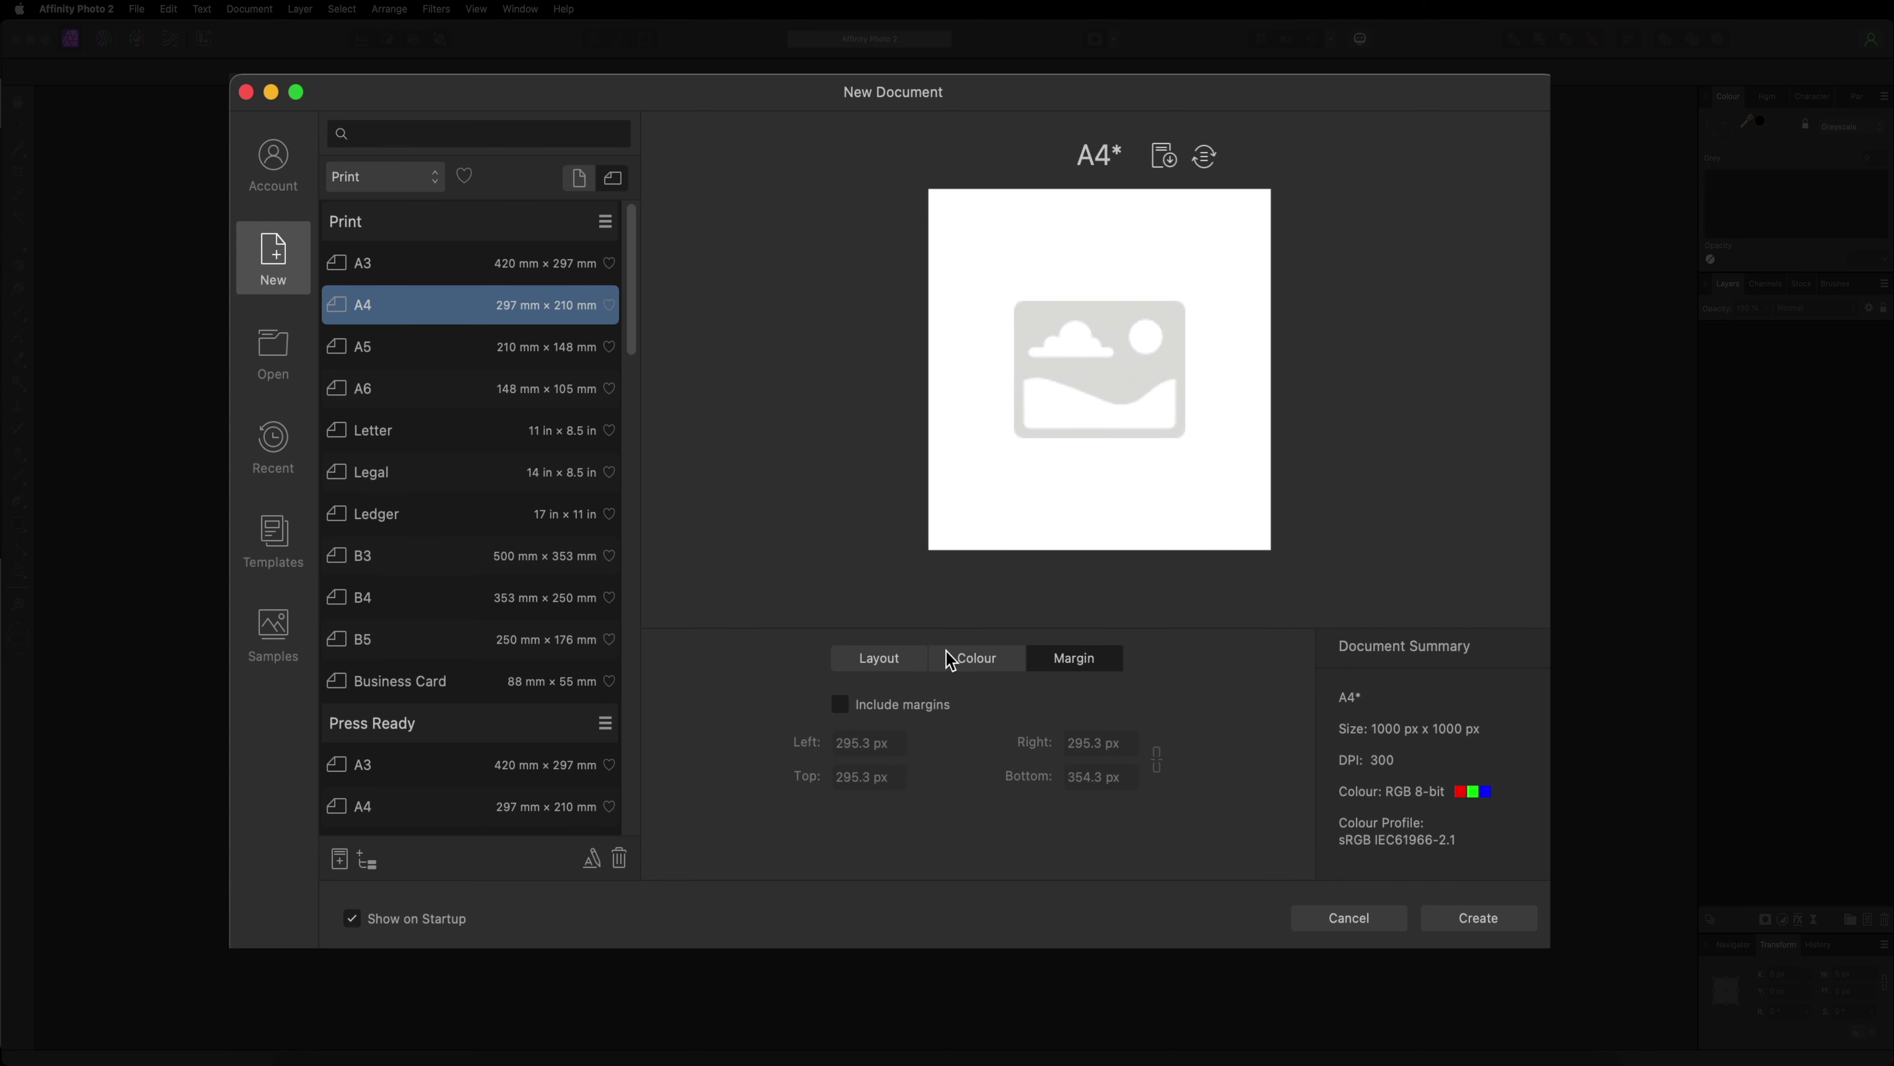
pyautogui.click(886, 662)
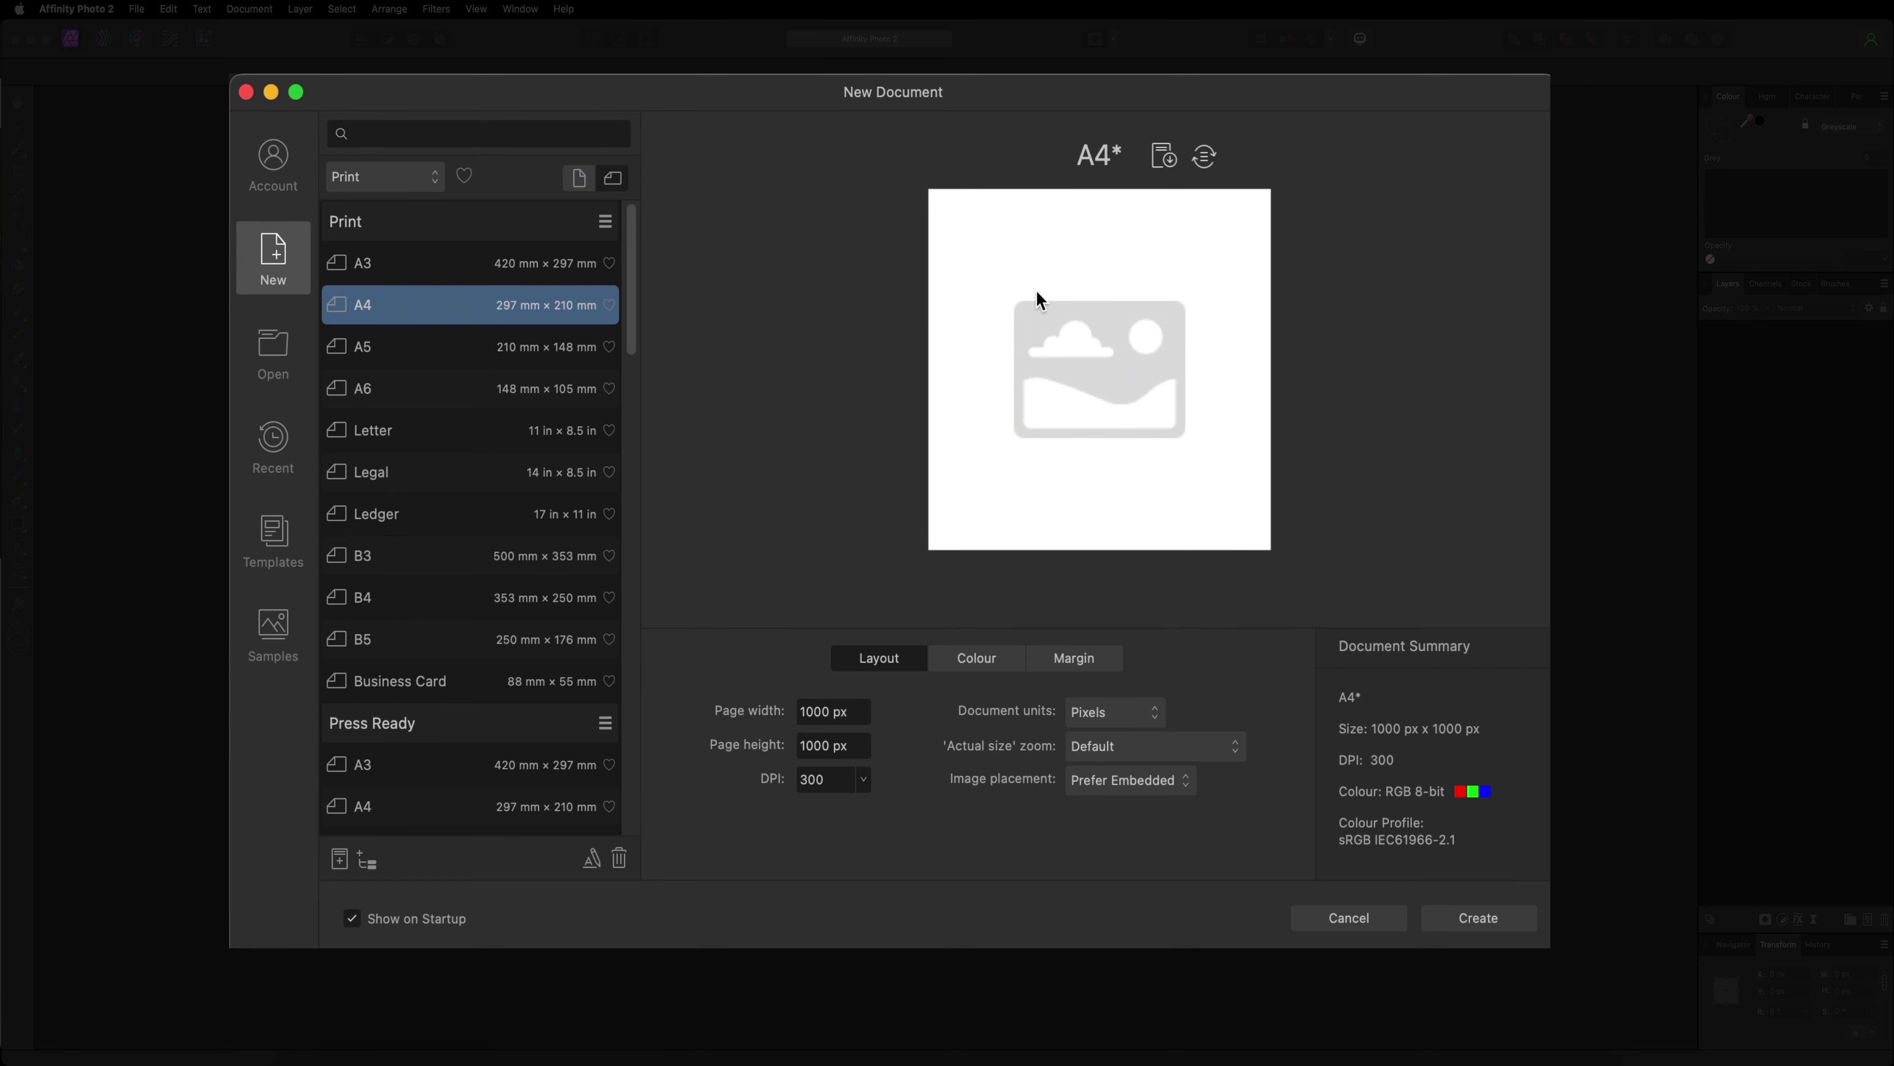
# Step: Save the document settings as a preset named "Pattern" in the My Presets category
pyautogui.click(1165, 156)
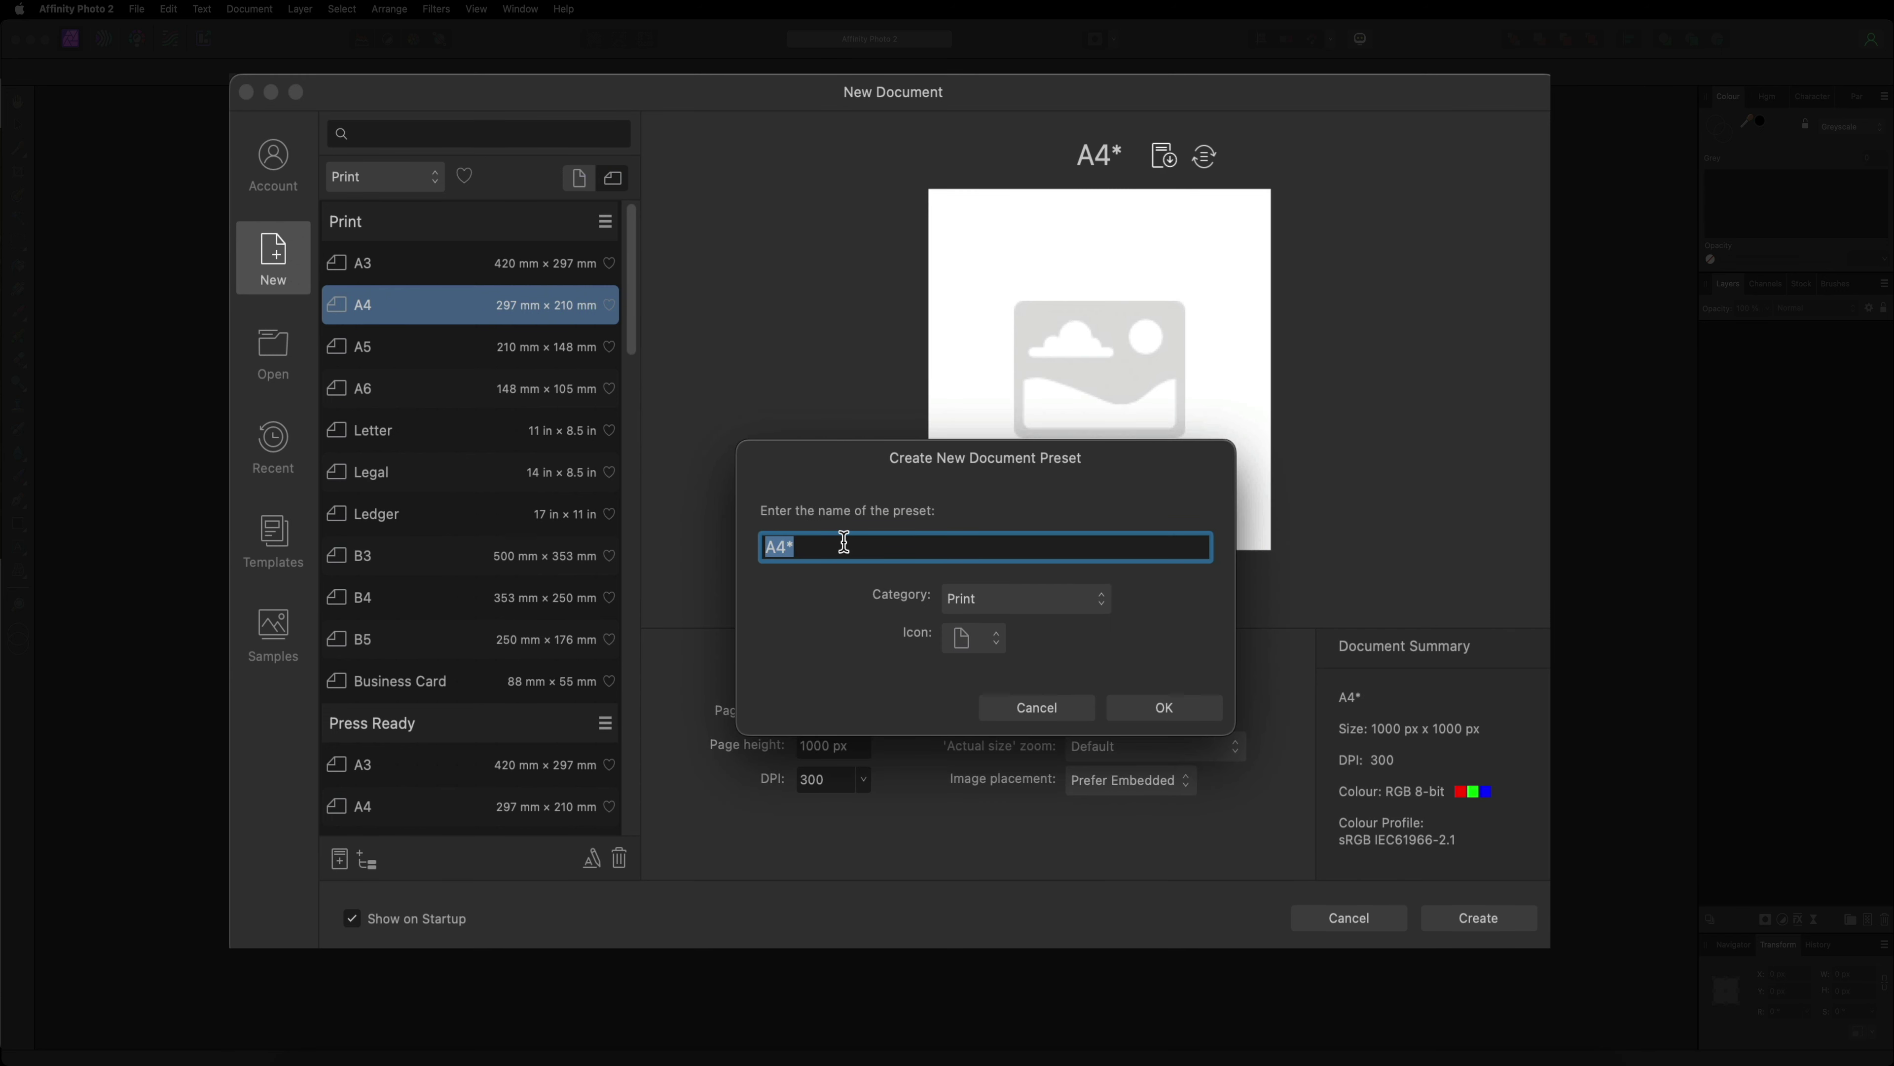
pyautogui.write('Pattern')
pyautogui.click(1016, 599)
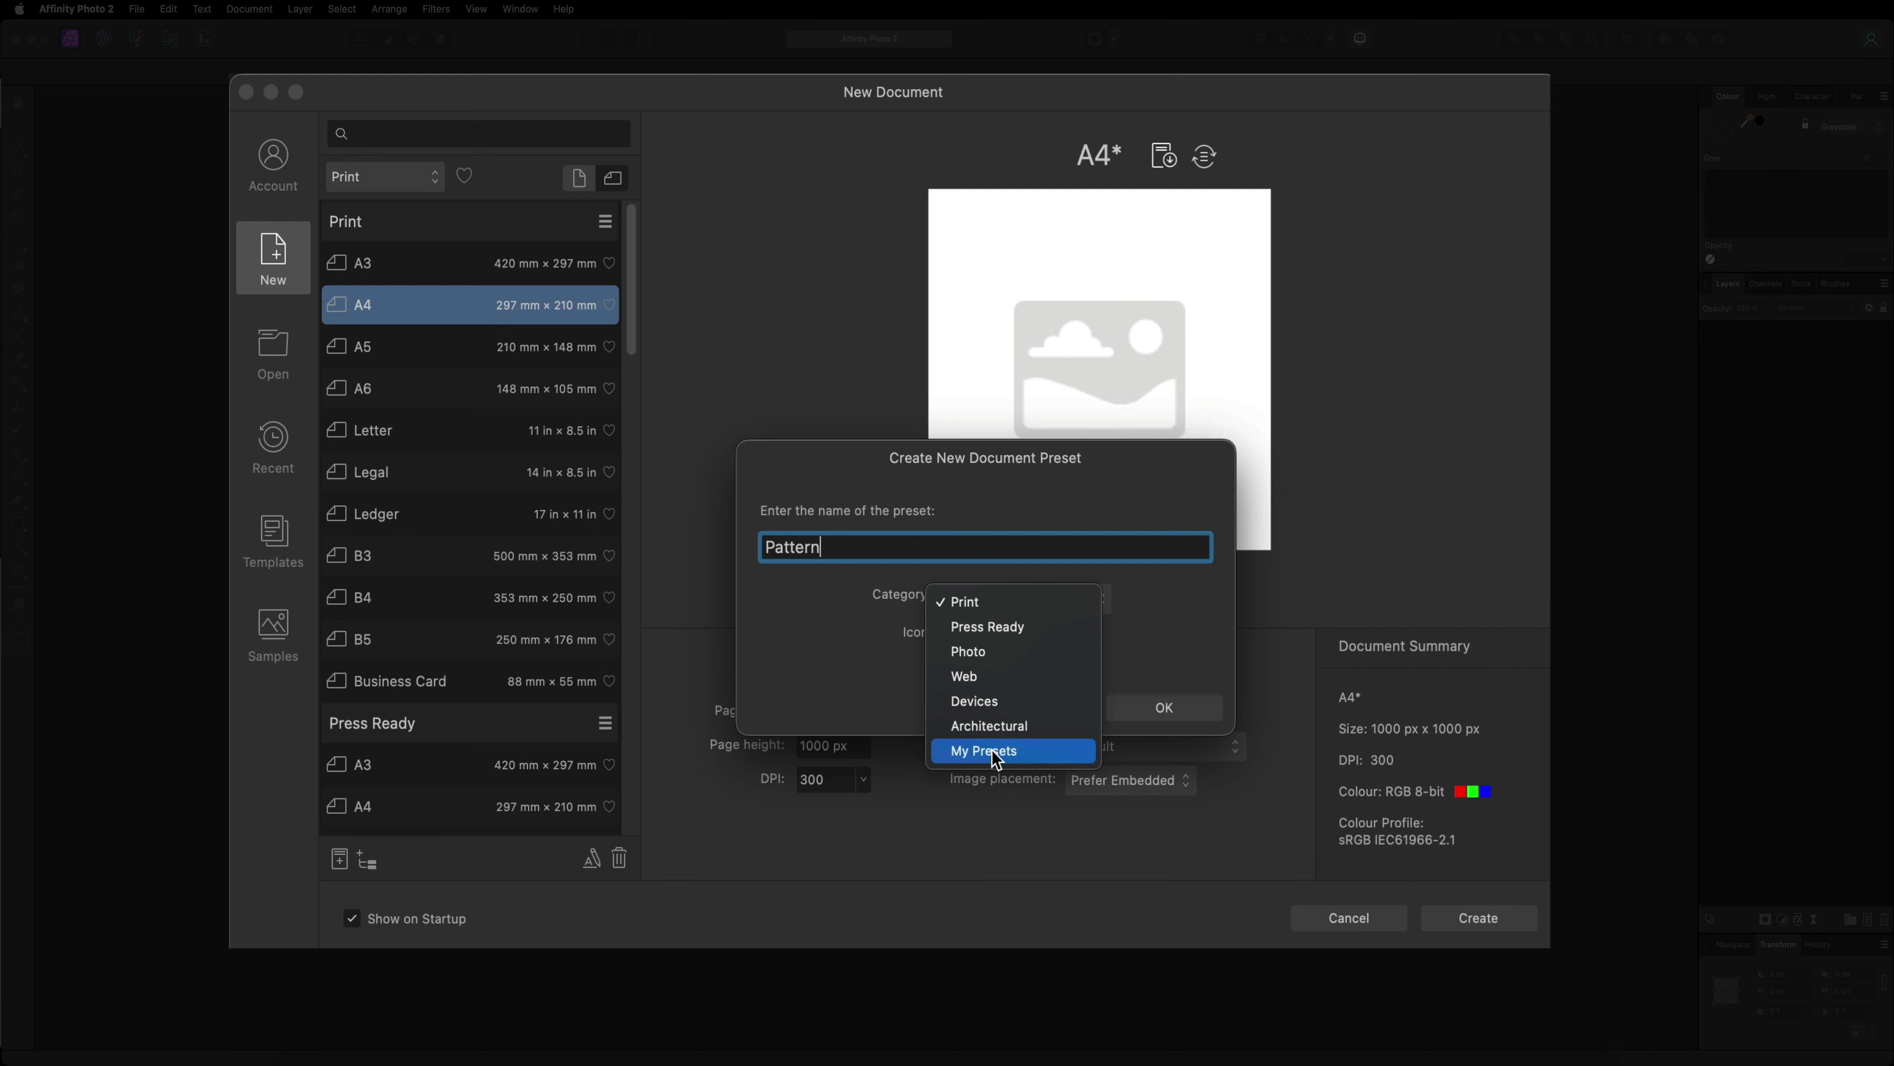
pyautogui.click(1019, 755)
pyautogui.click(1167, 708)
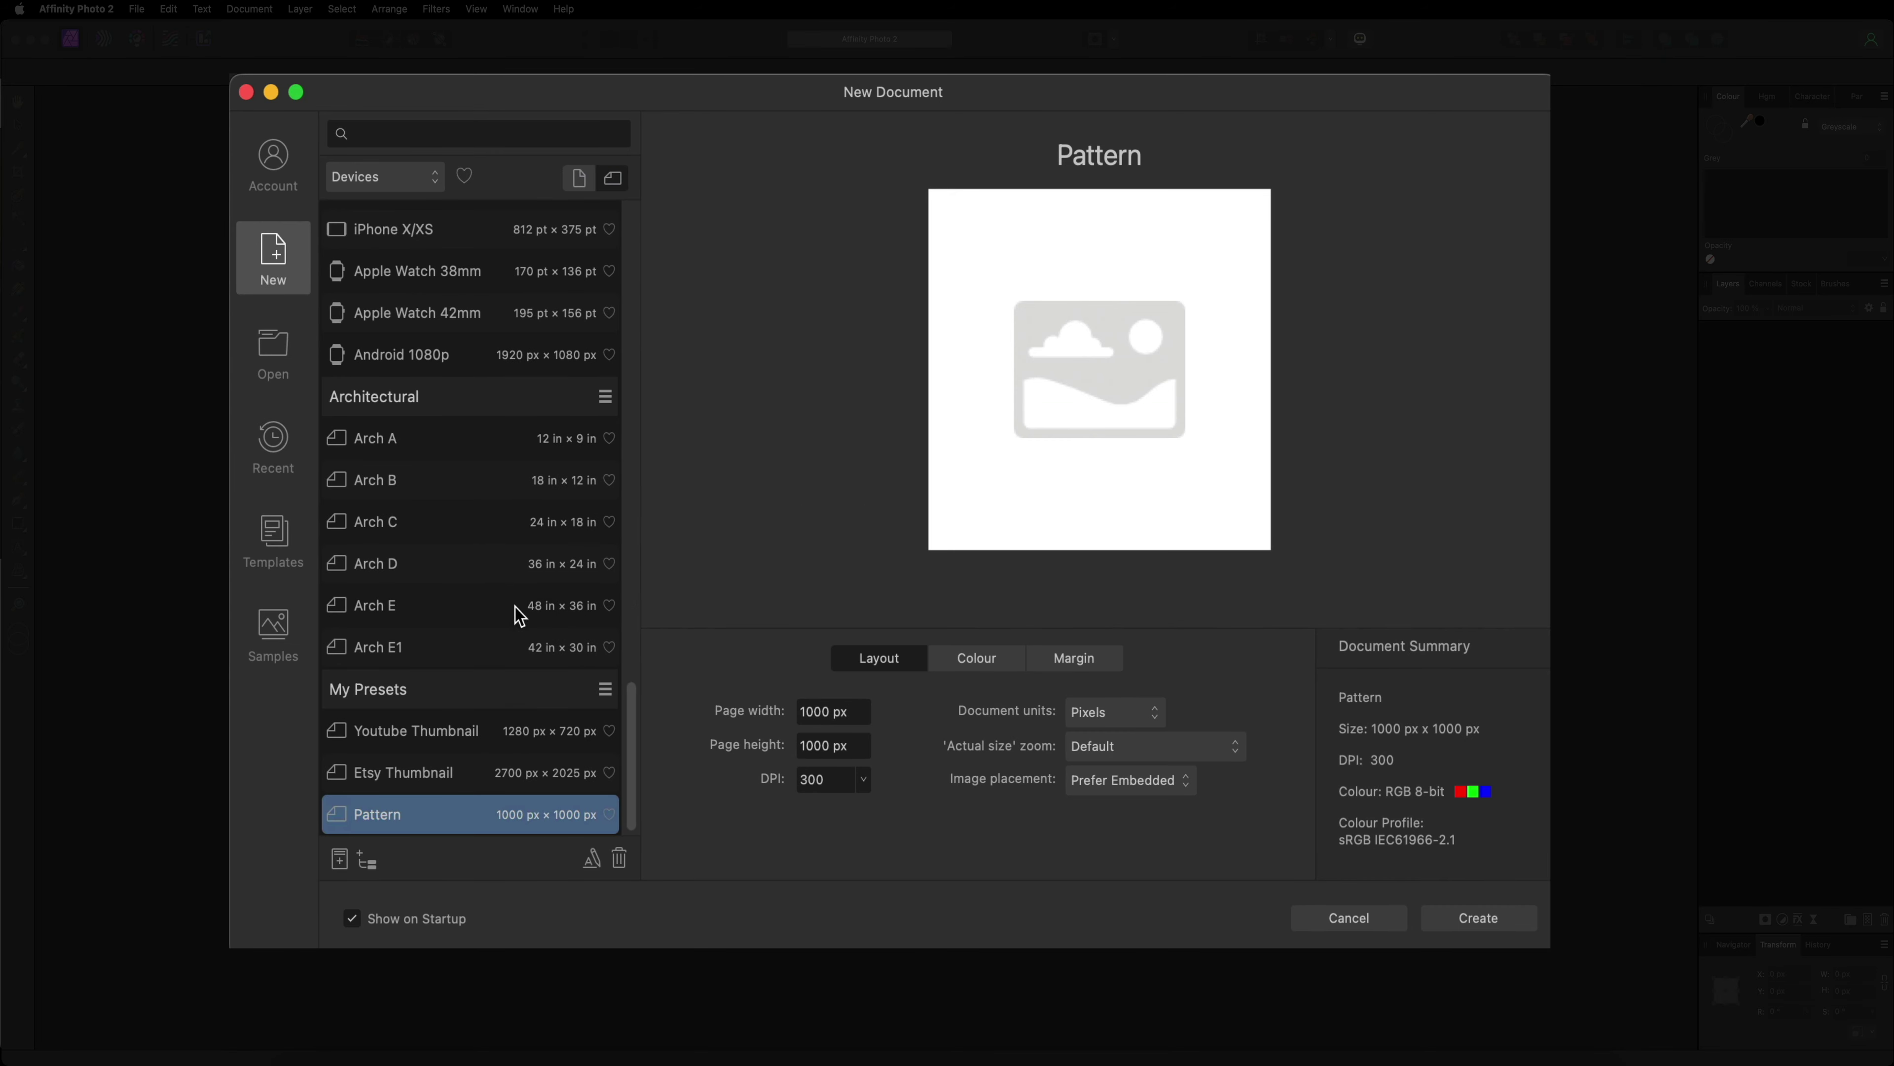
# Step: Create a new document from the Pattern preset in My Presets
pyautogui.scroll(20, 507, 616)
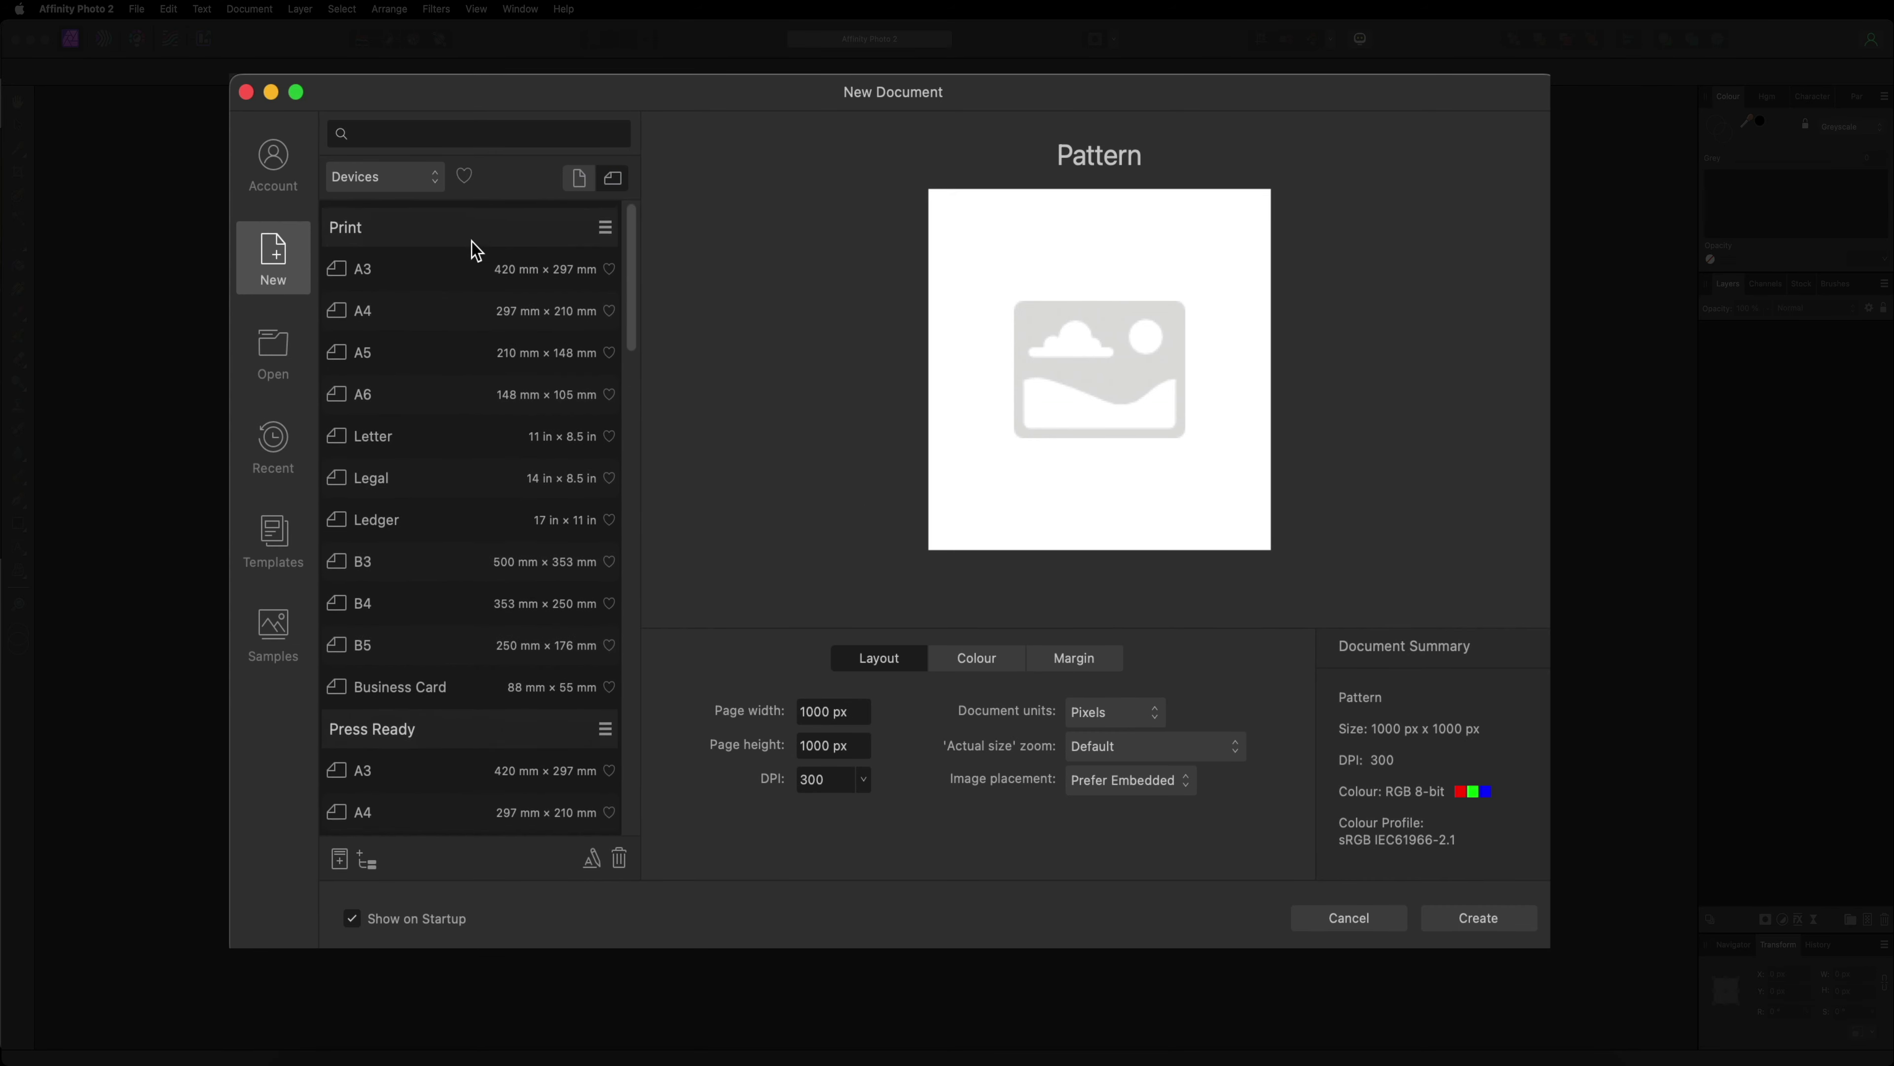
pyautogui.moveTo(634, 232); pyautogui.dragTo(638, 740)
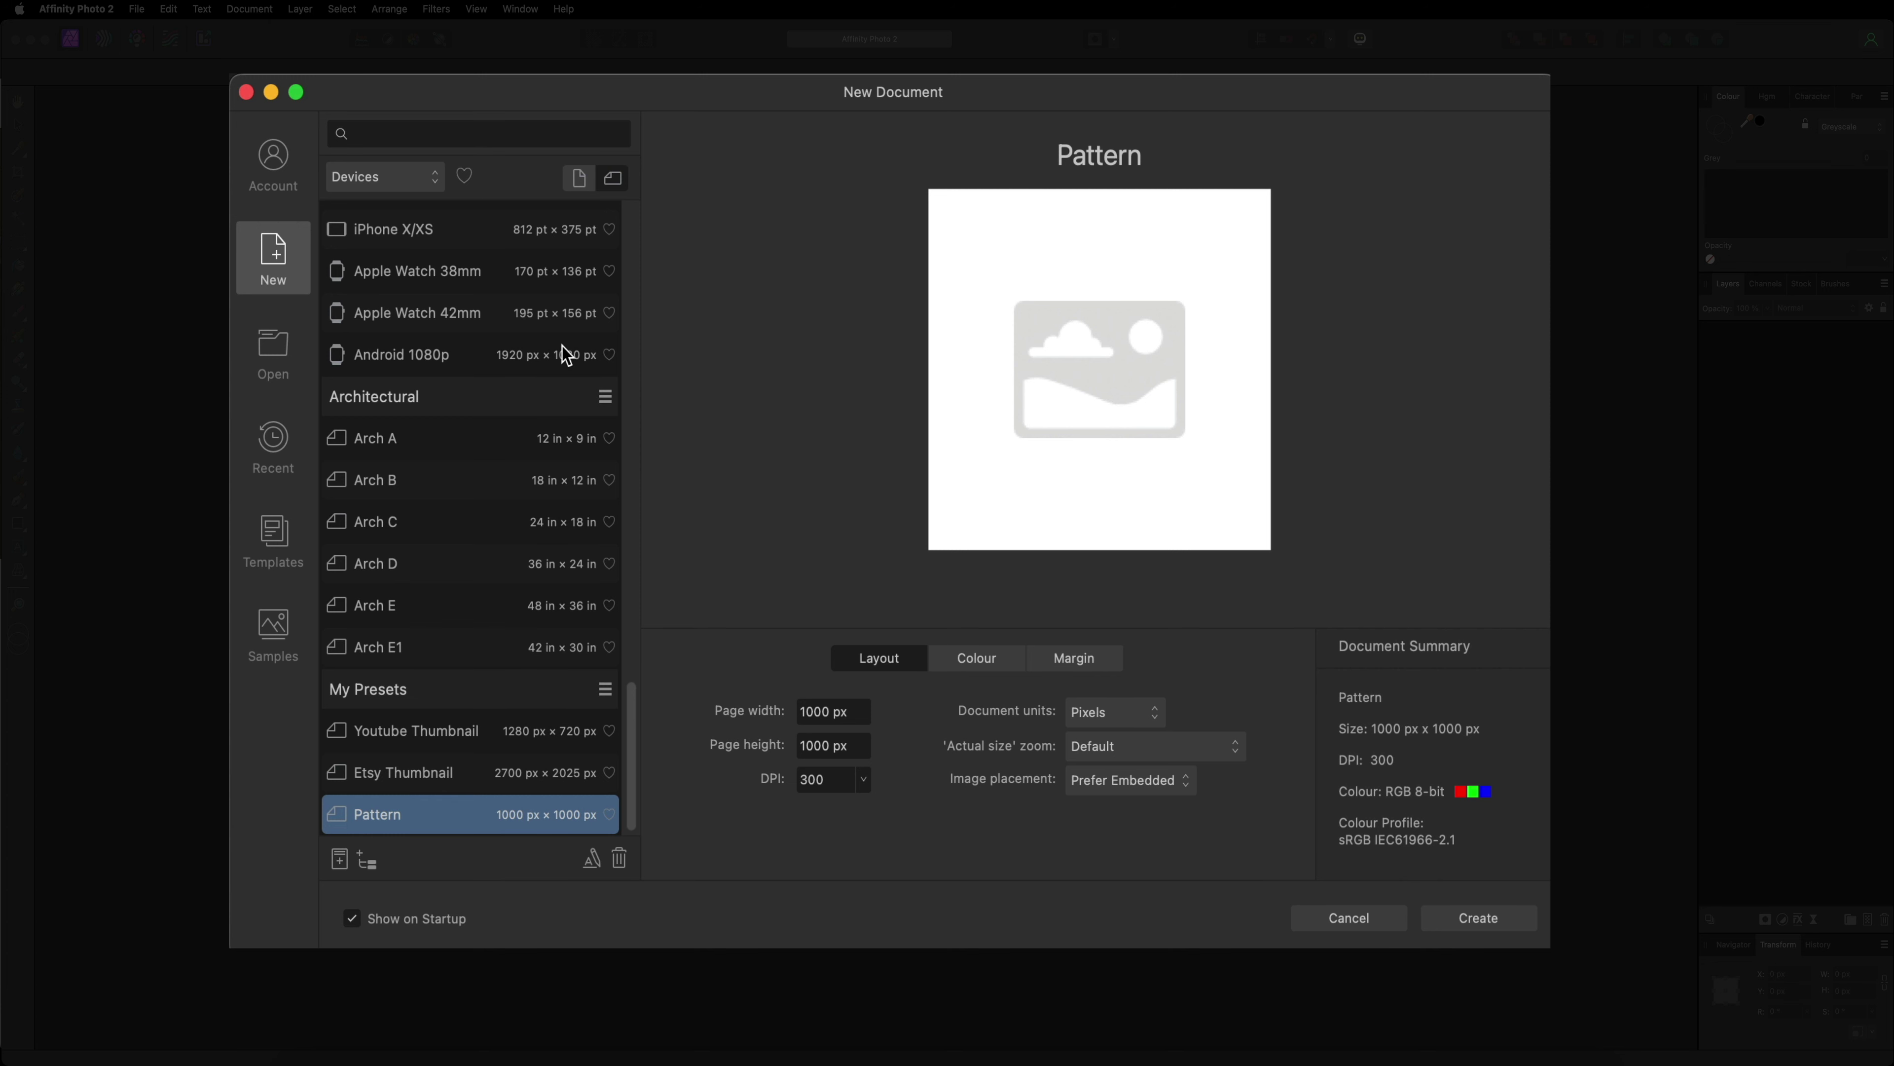
pyautogui.click(415, 269)
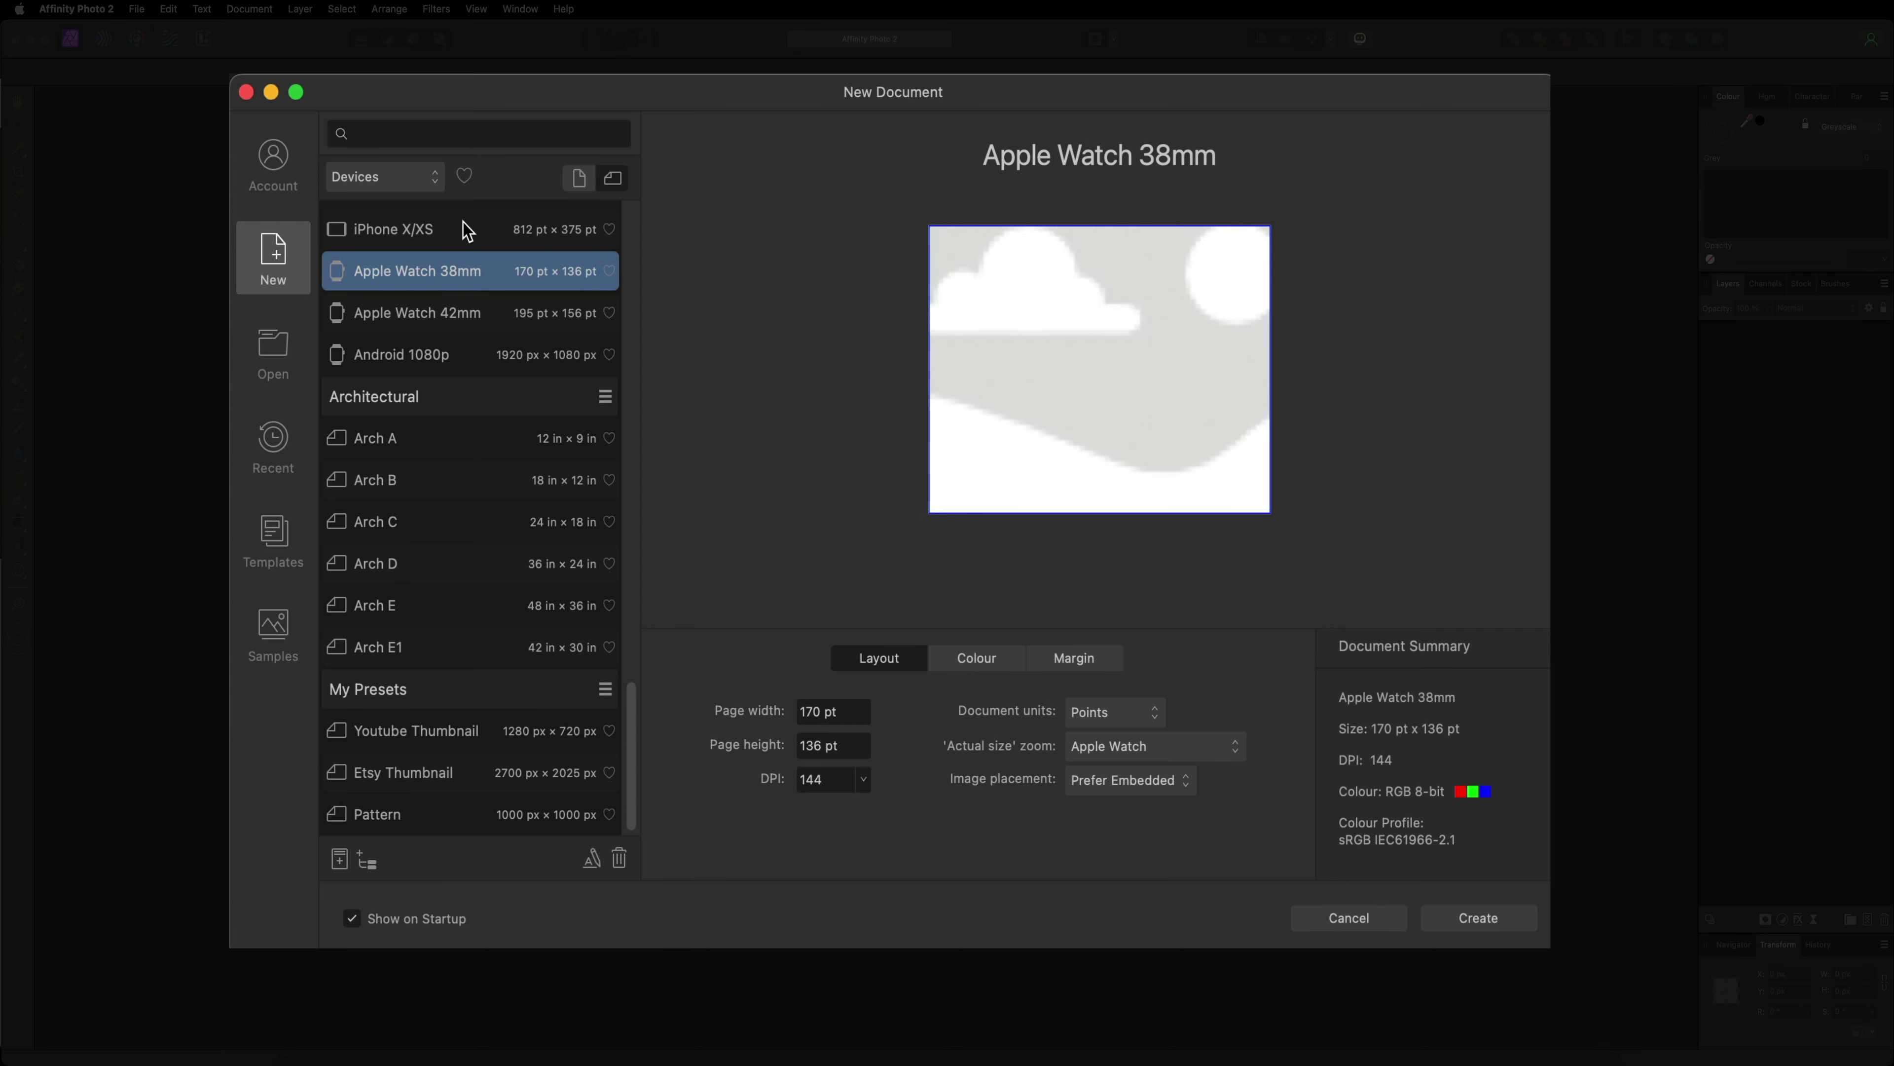
pyautogui.click(382, 815)
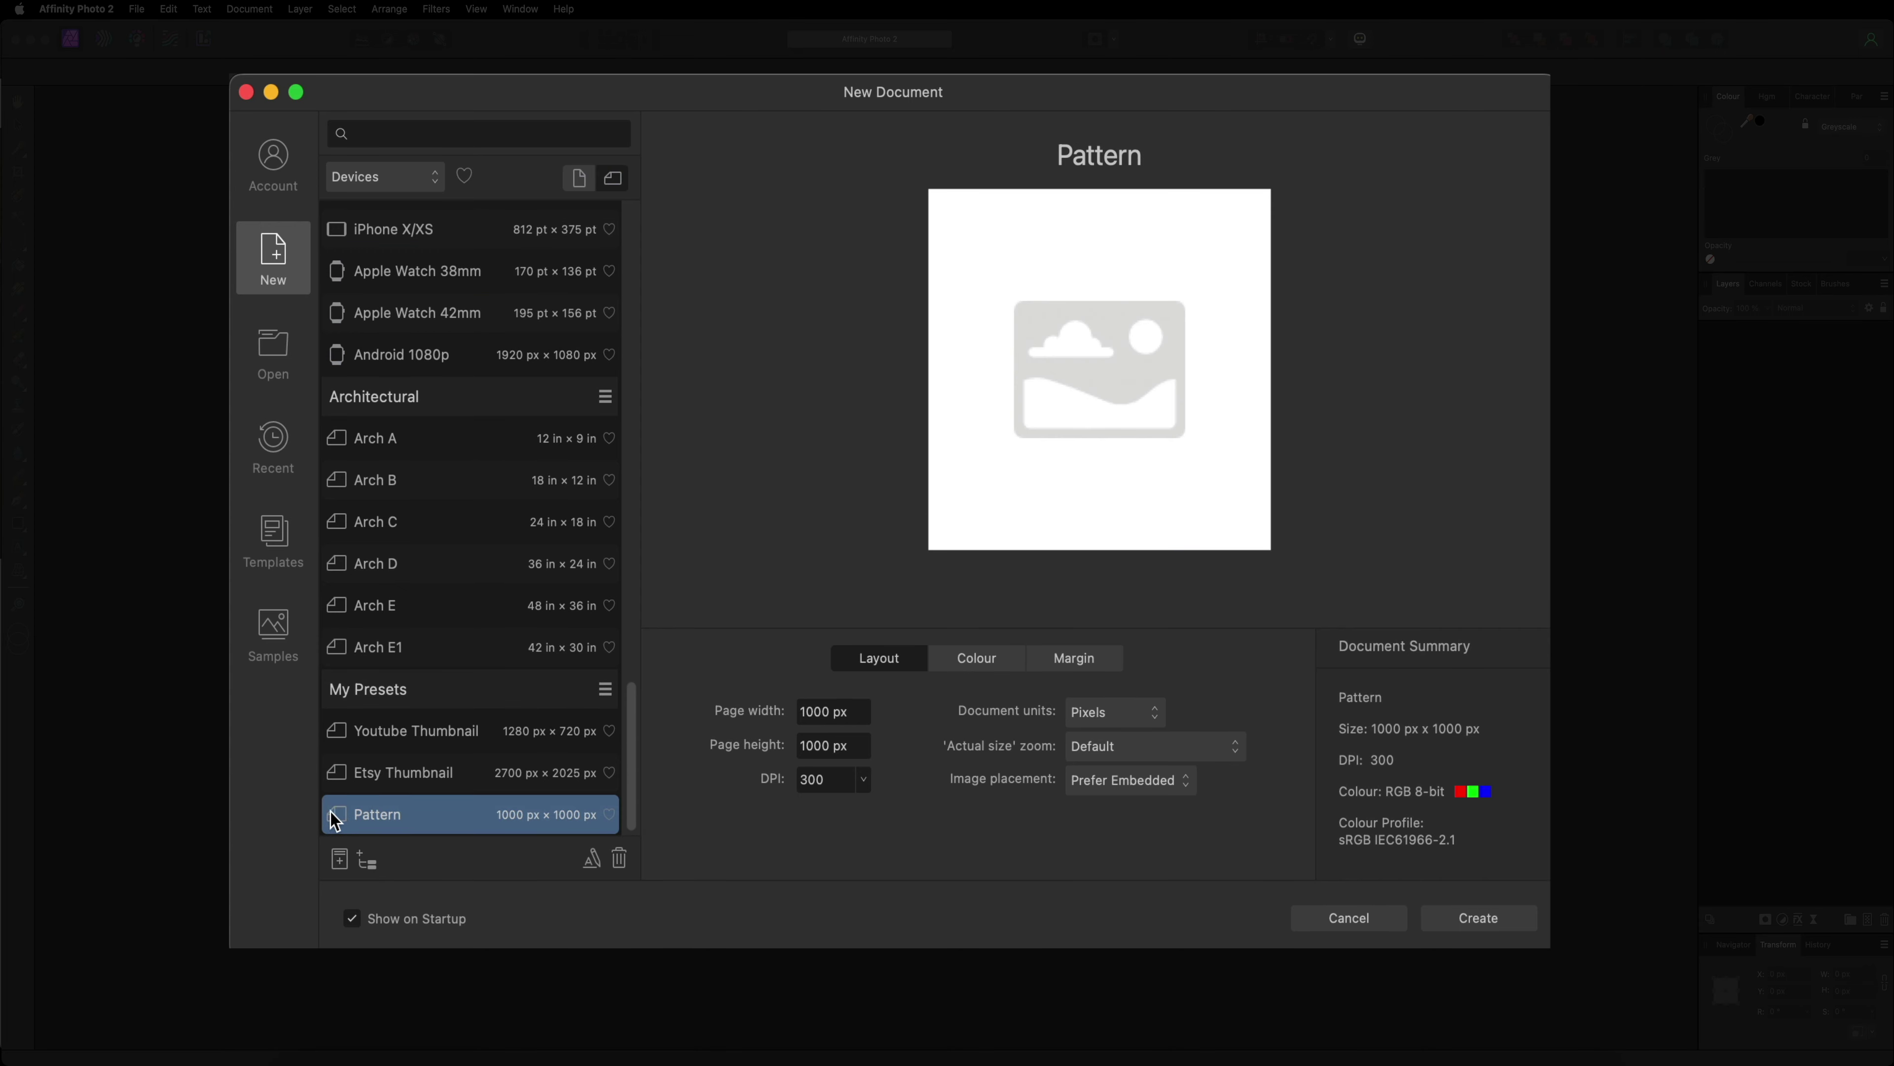
pyautogui.doubleClick(413, 820)
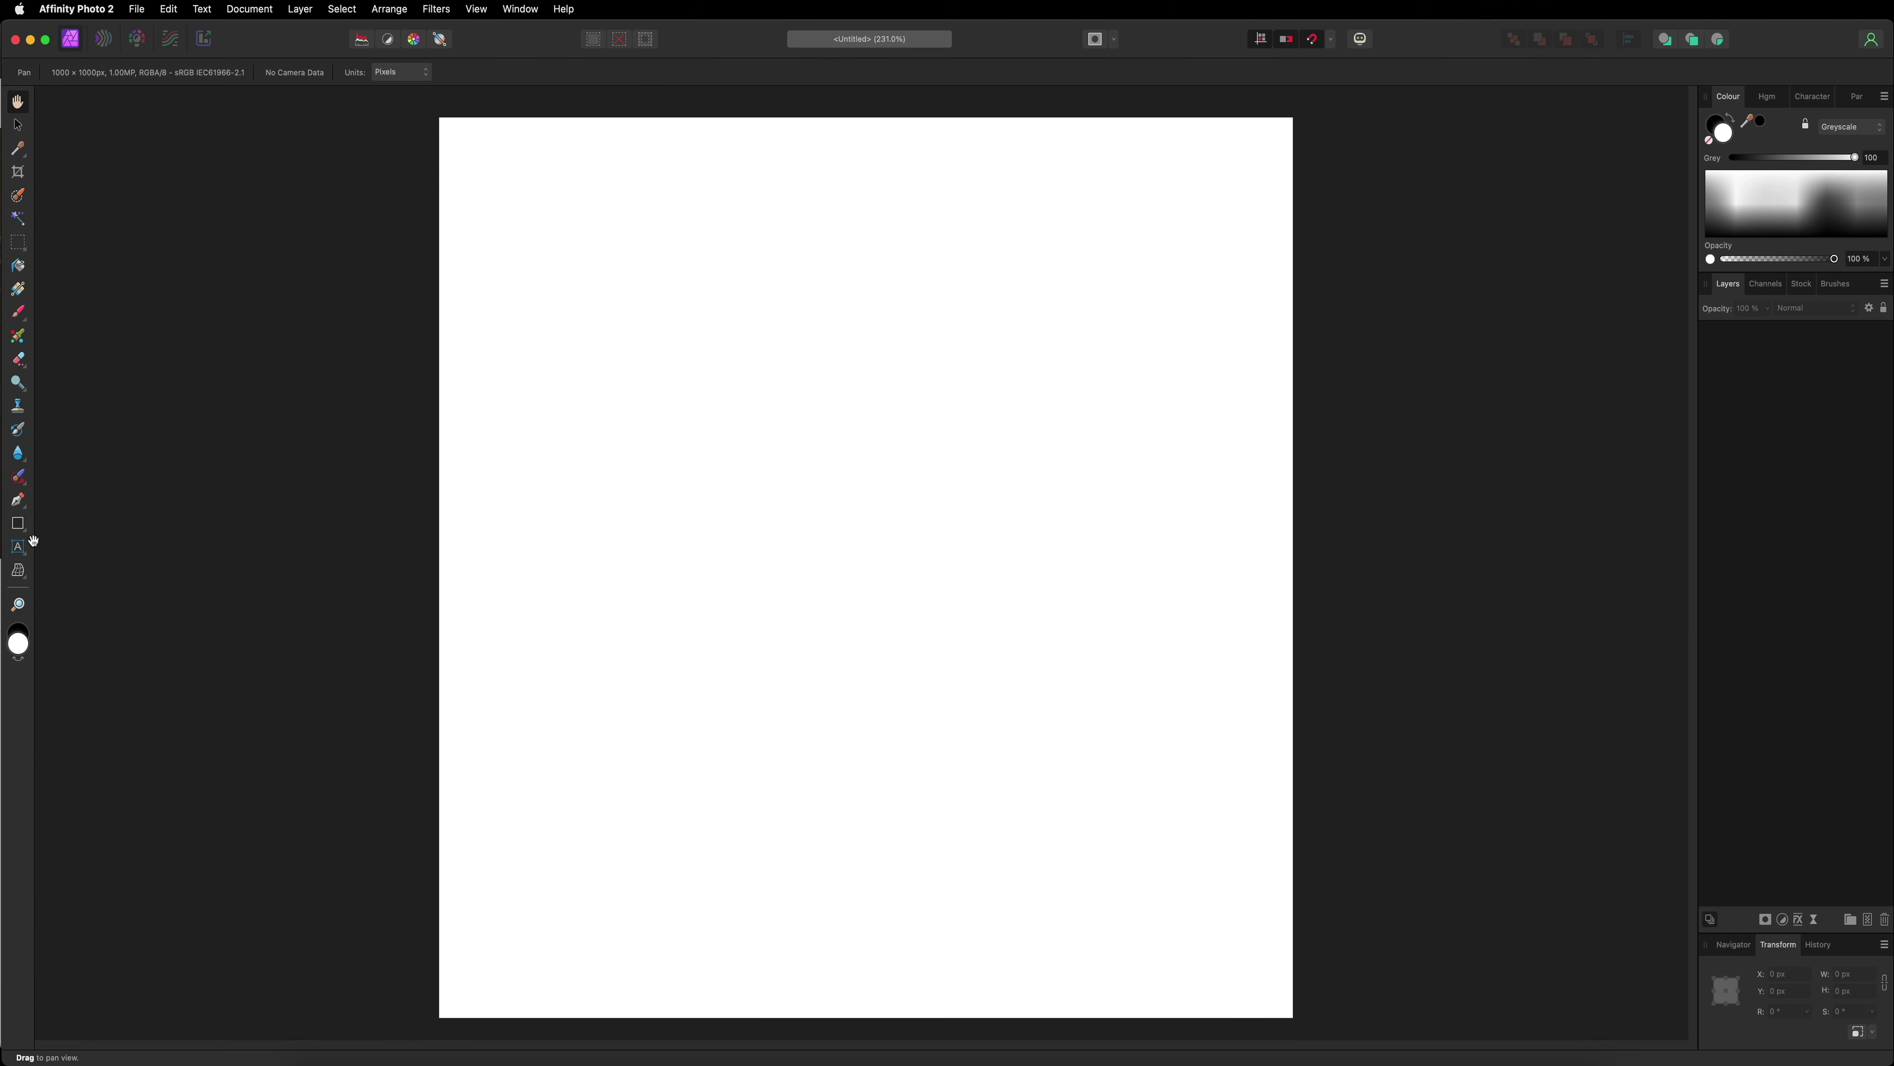
pyautogui.click(18, 524)
# Step: Switch to Safari and search Pixabay for "easter", limited to vectors
pyautogui.press('super+Tab')
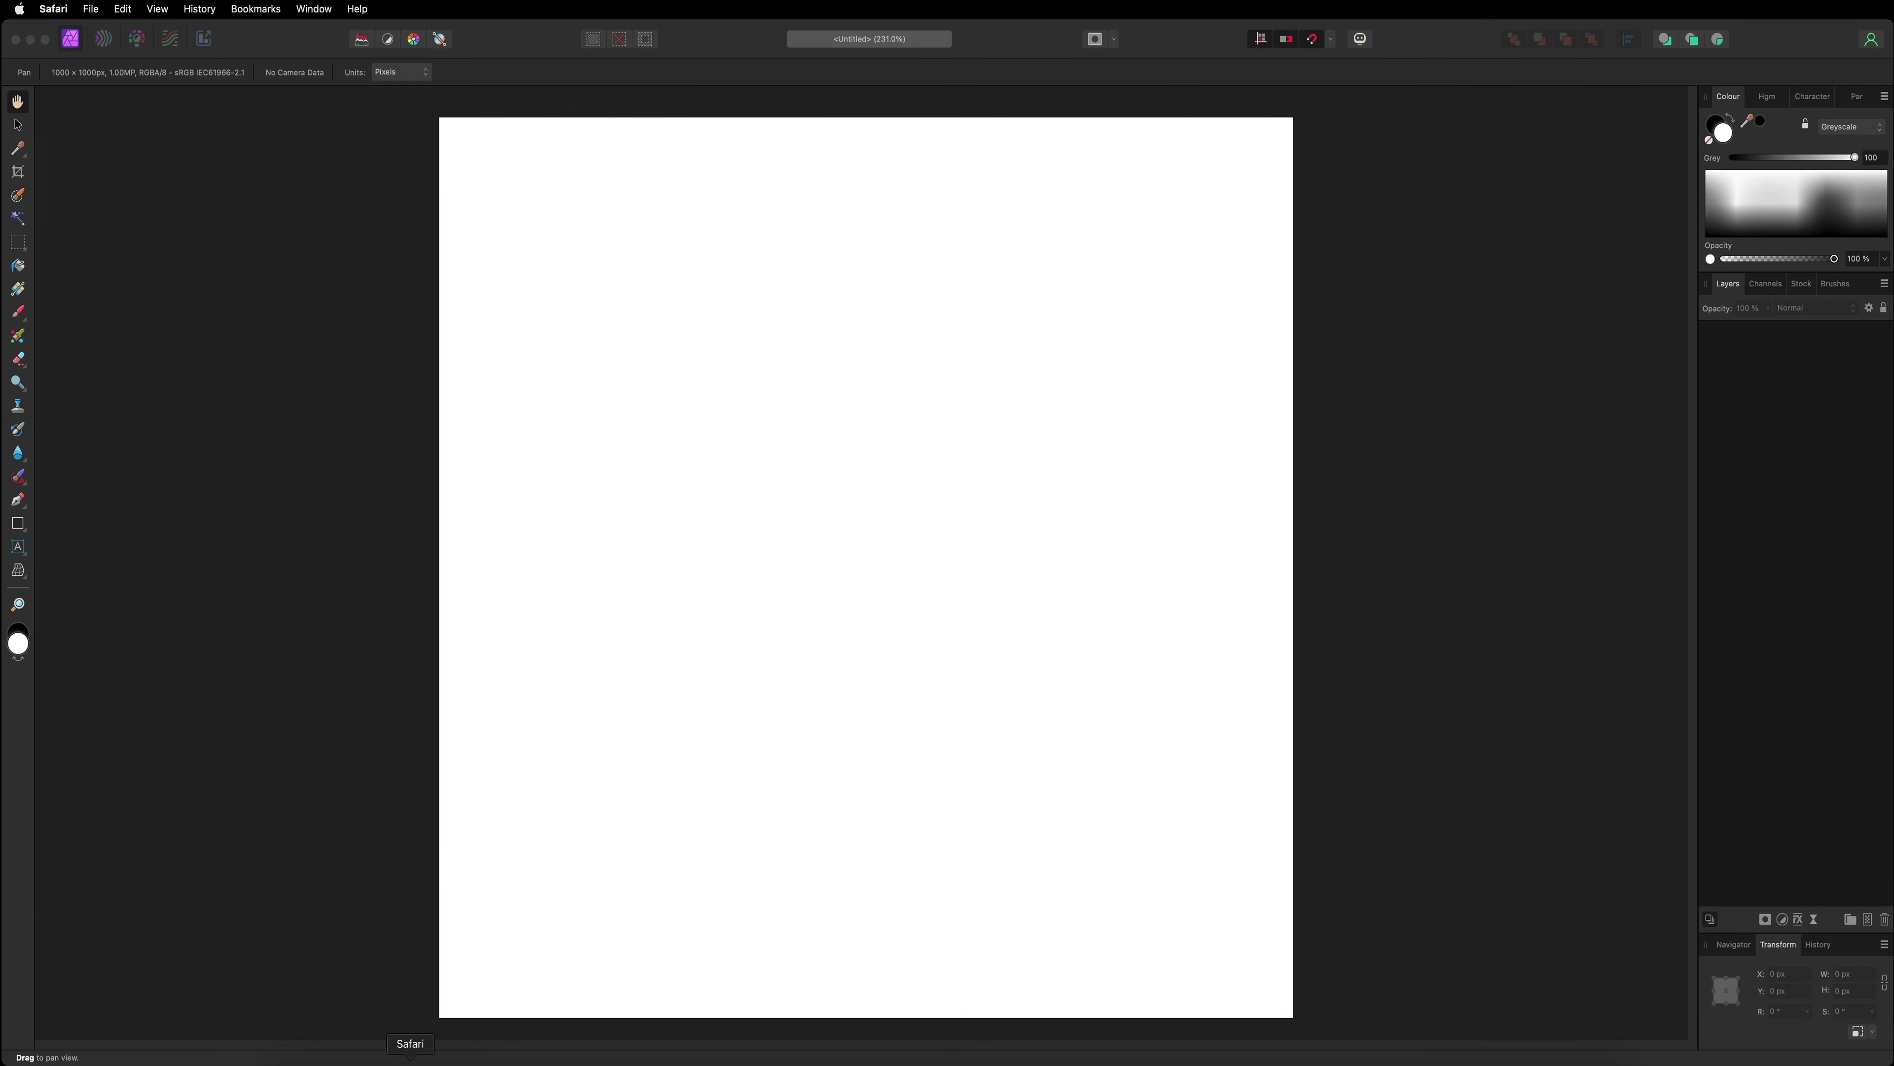
pyautogui.click(410, 1060)
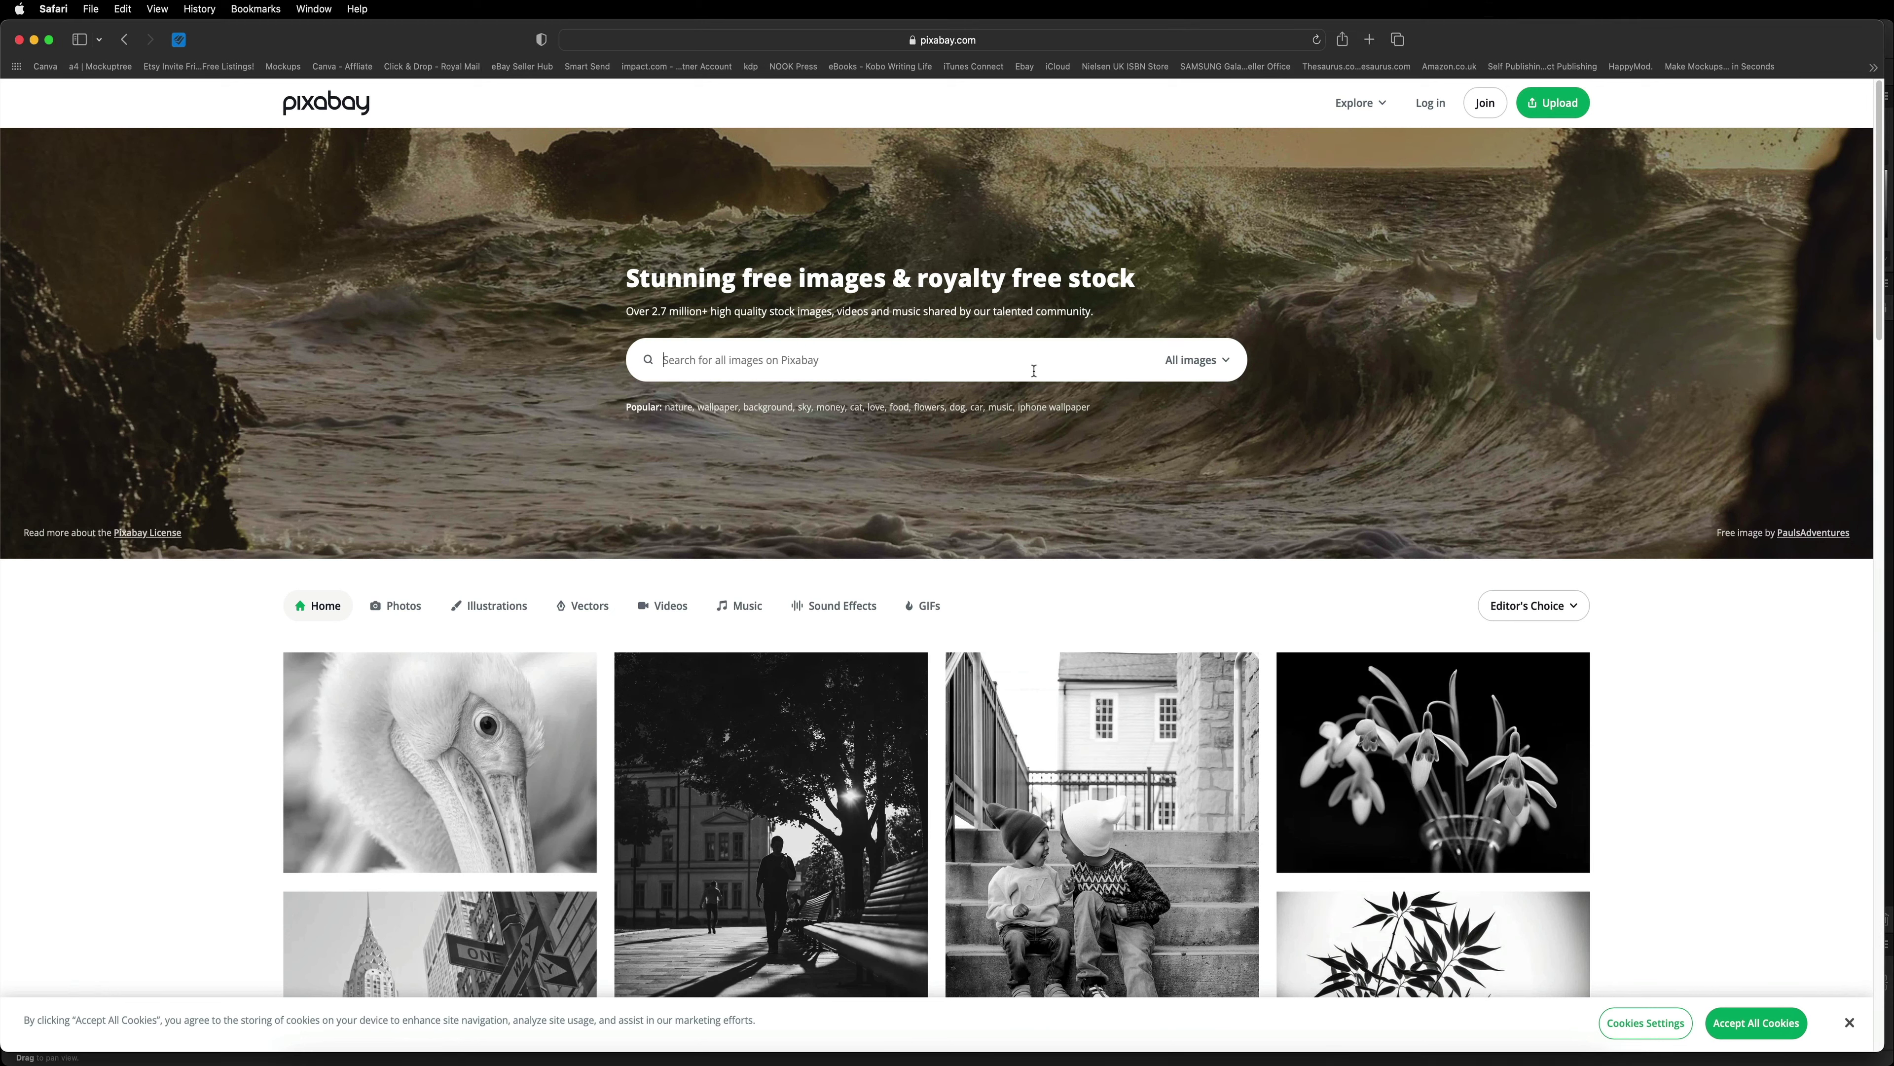
pyautogui.click(1223, 363)
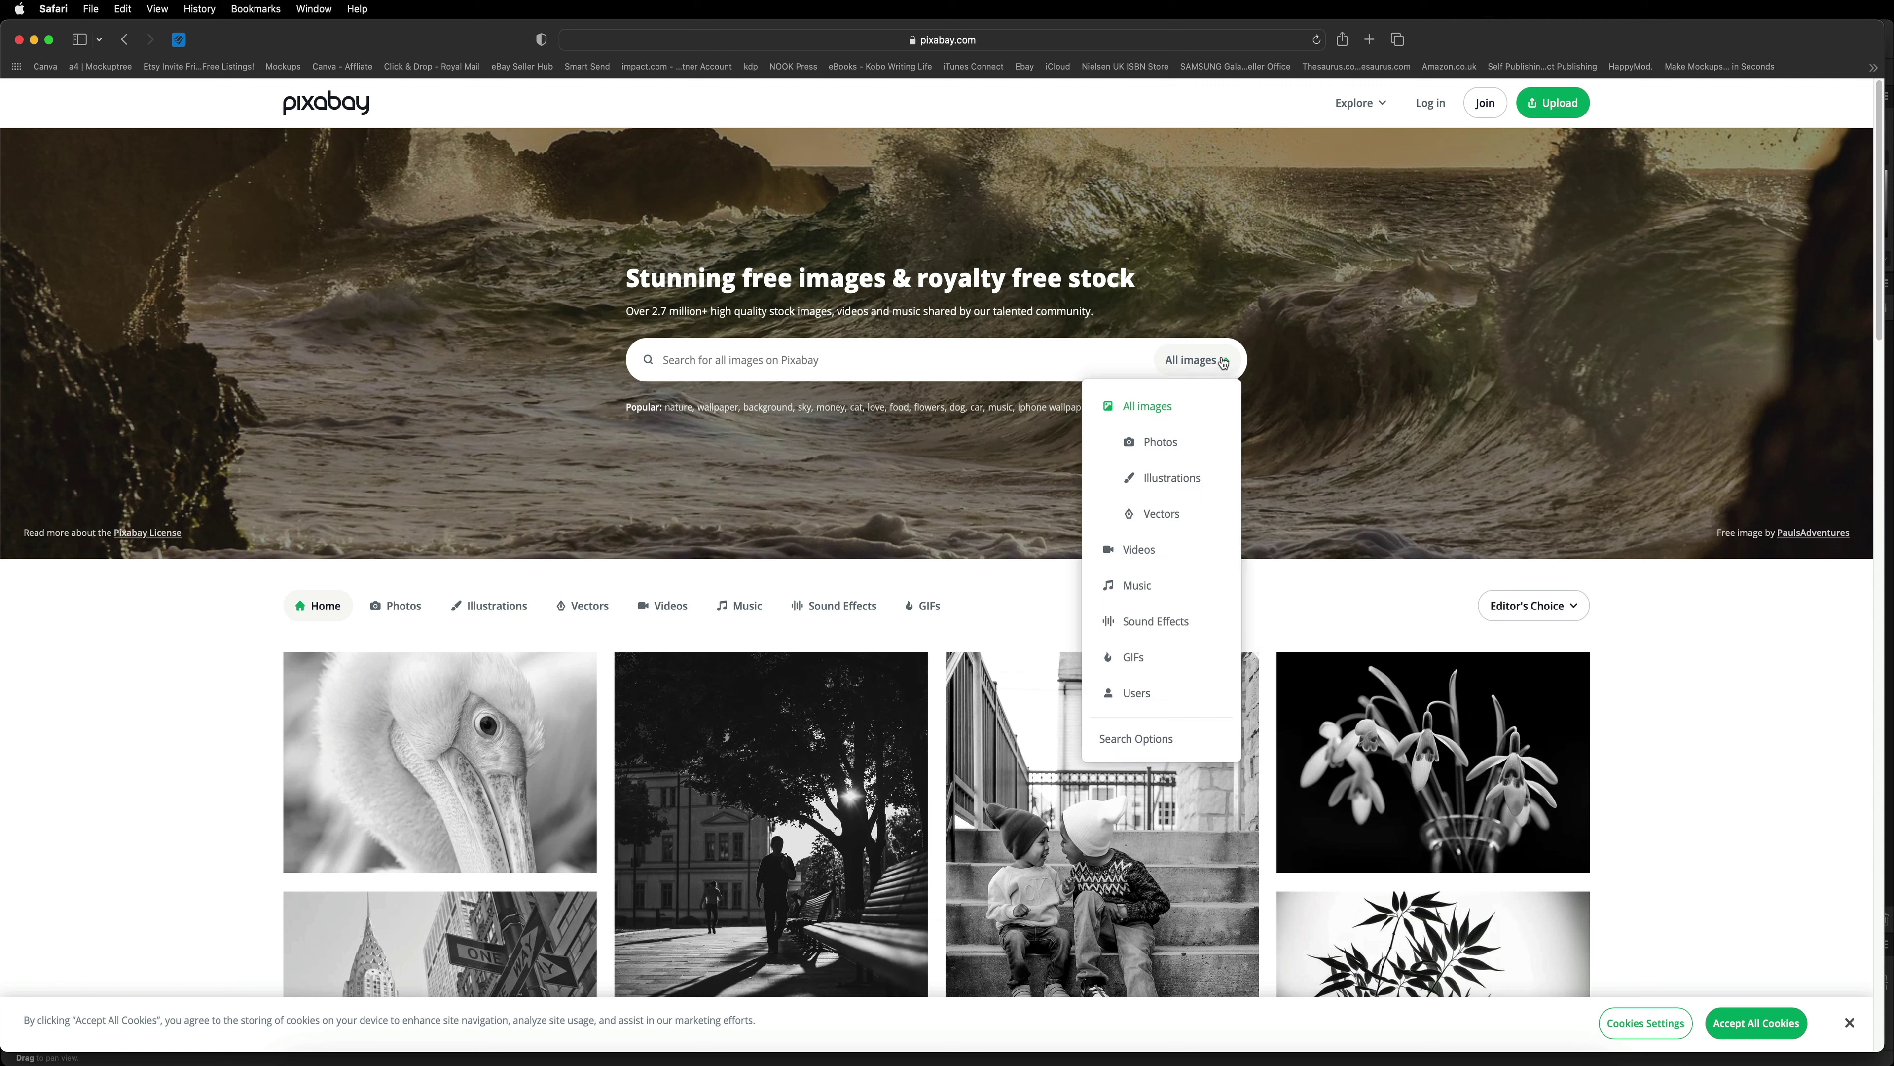
pyautogui.click(1150, 514)
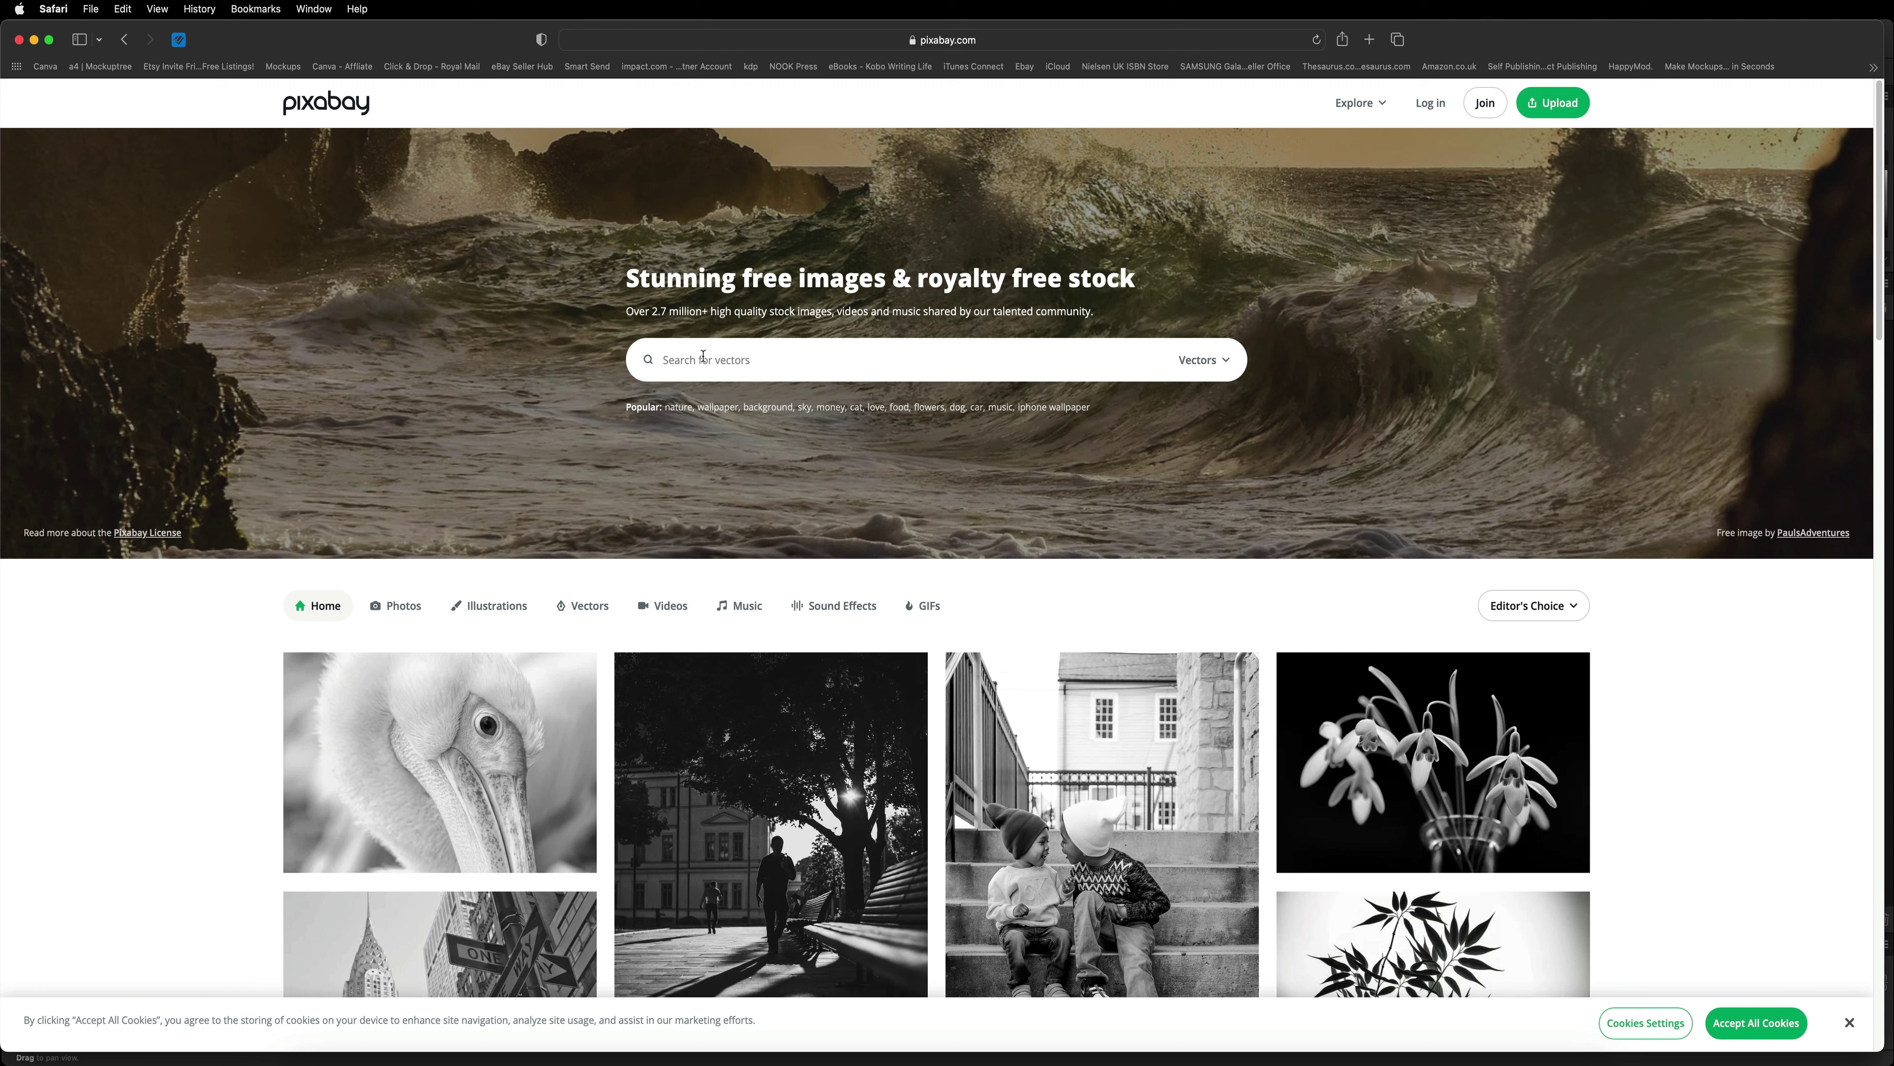
pyautogui.write('easter')
pyautogui.press('Return')
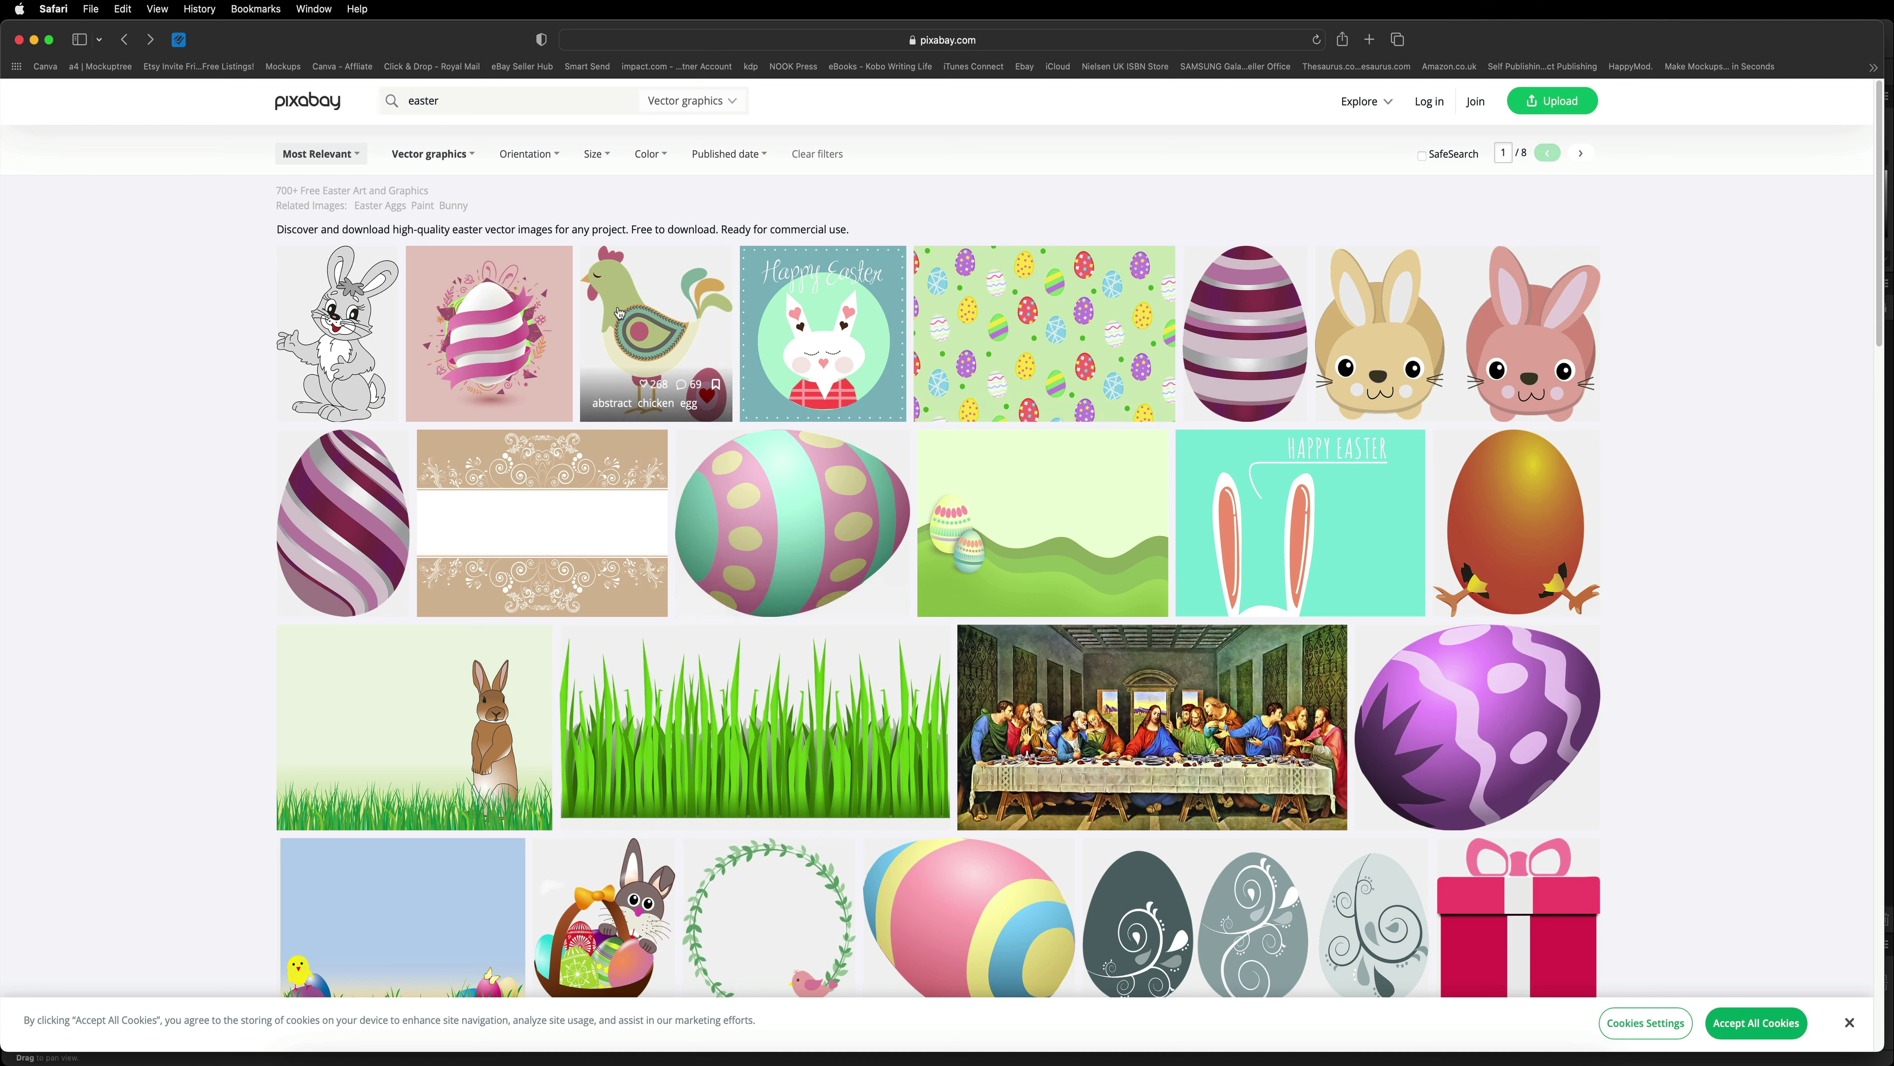
# Step: Open the abstract chicken and egg illustration from the search results and copy its image
pyautogui.click(651, 304)
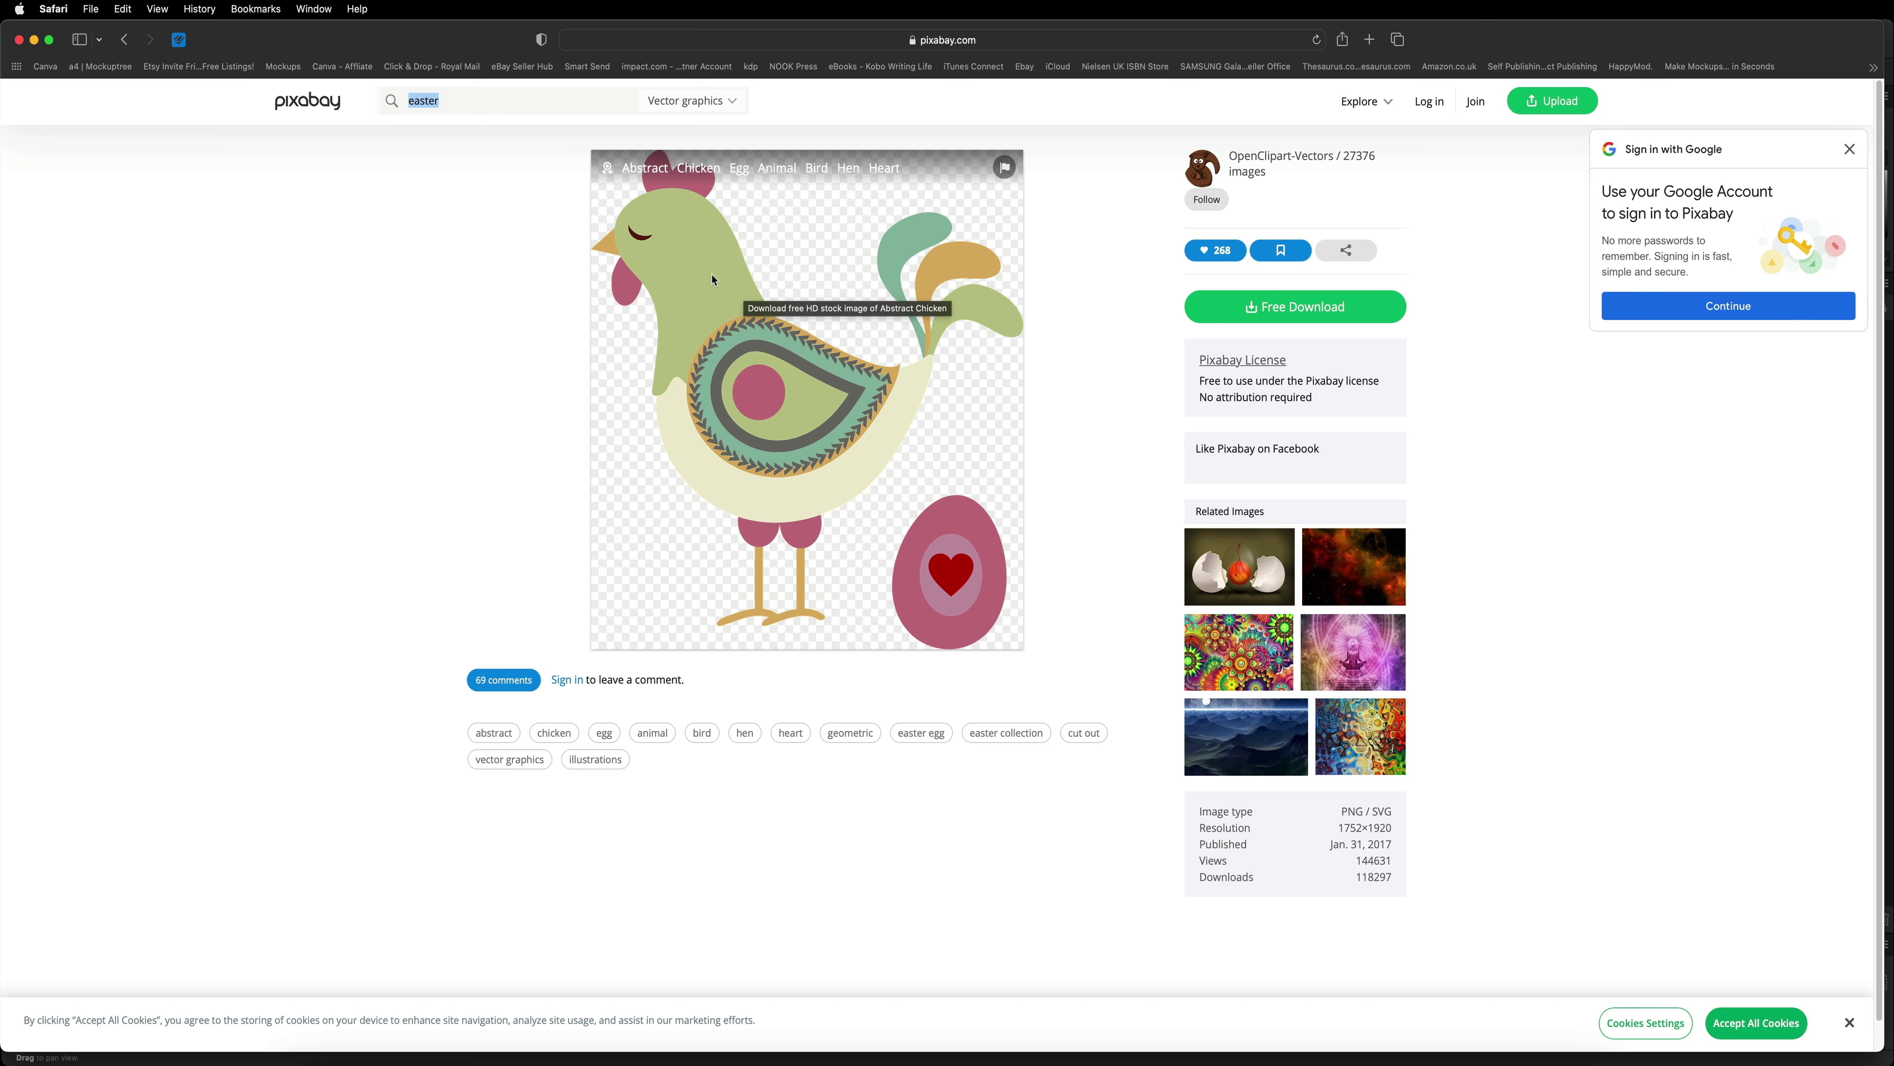
pyautogui.rightClick(712, 288)
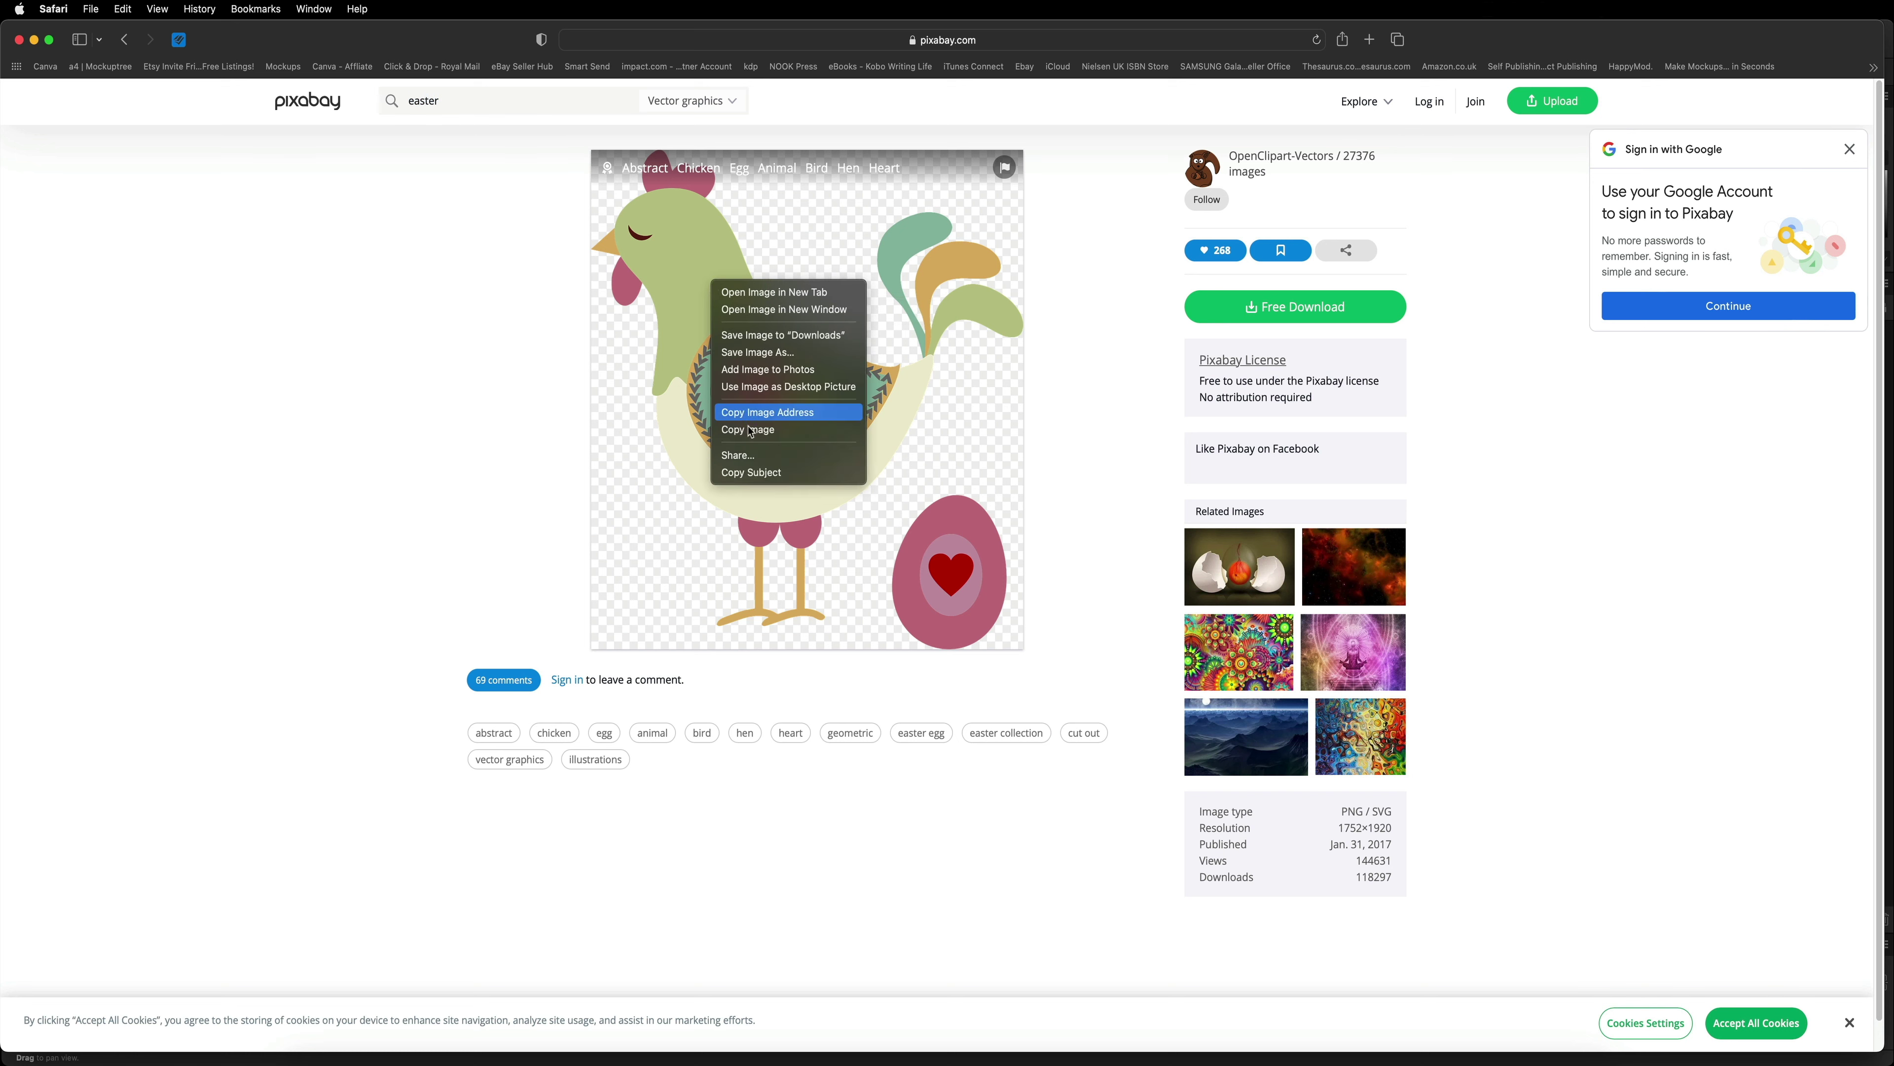
pyautogui.click(769, 431)
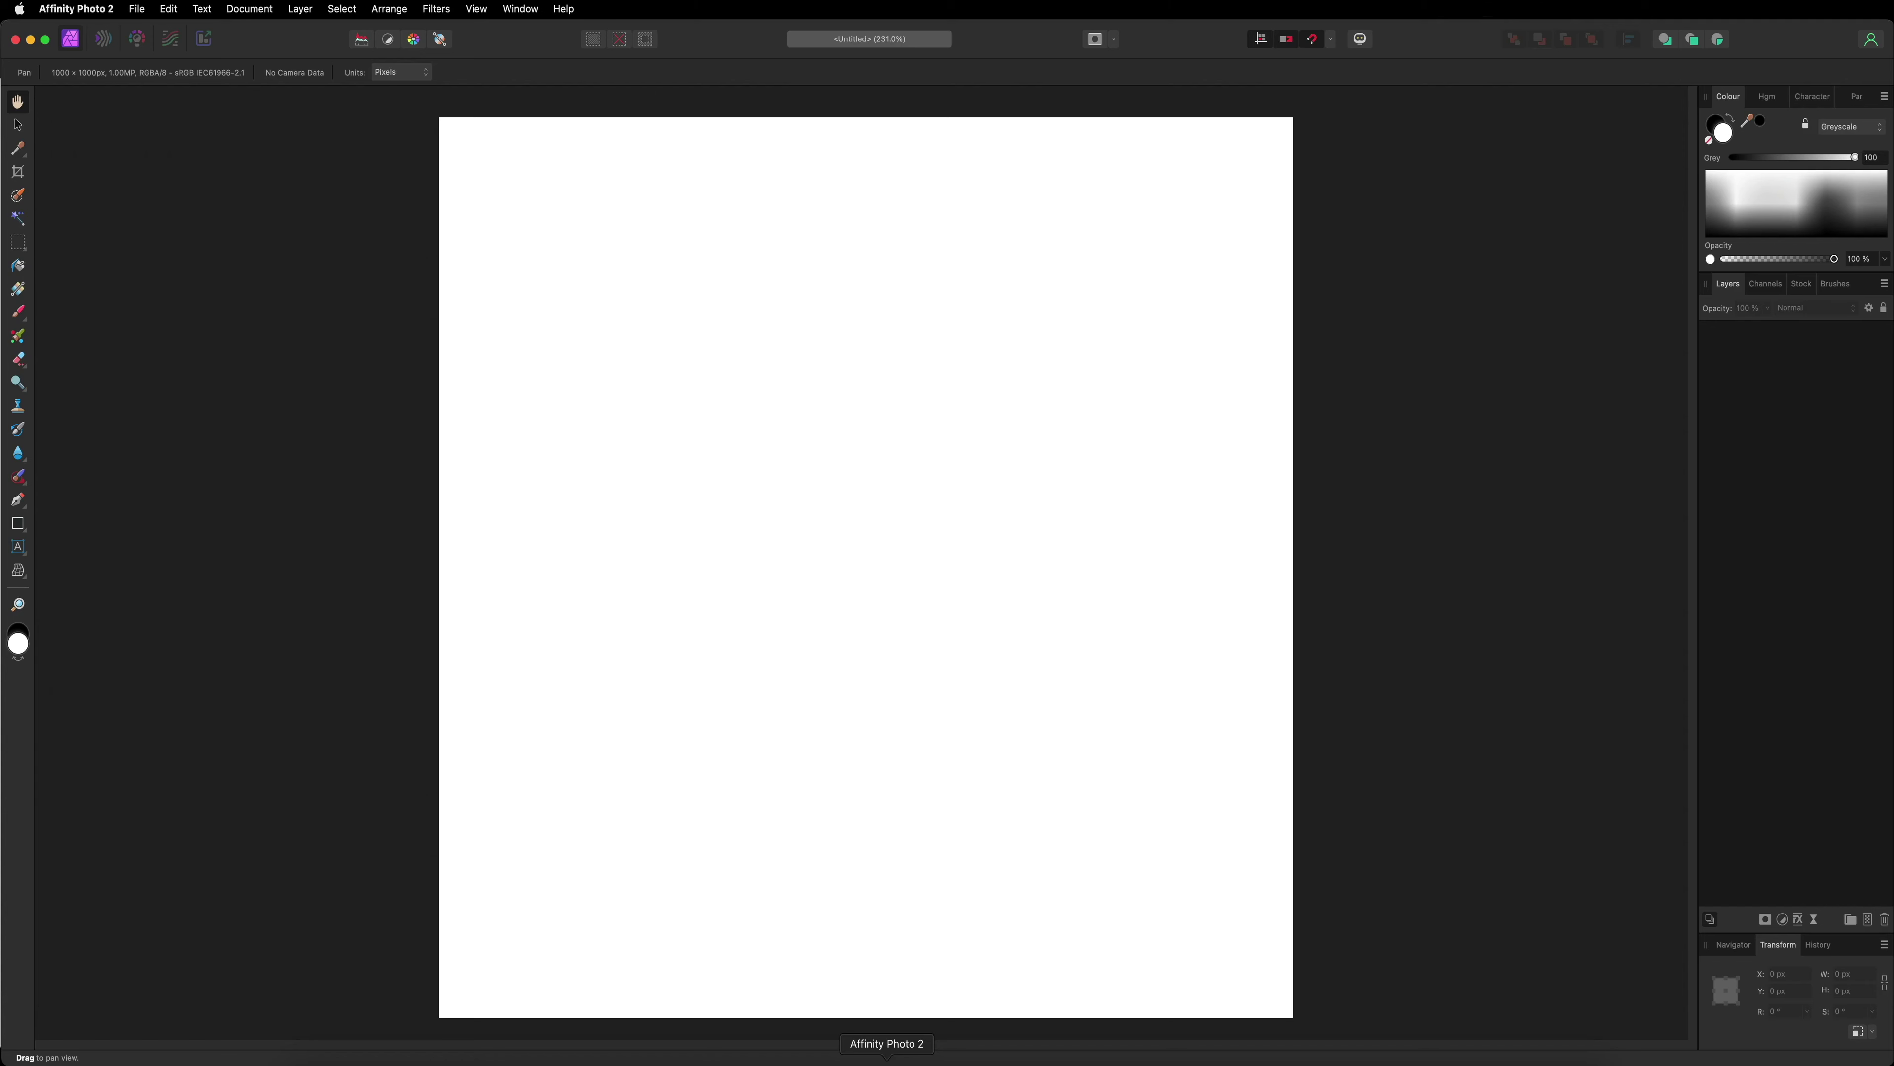
# Step: Switch to Affinity Photo 2 and paste the copied chicken image onto the blank canvas with the Move tool
pyautogui.click(886, 1059)
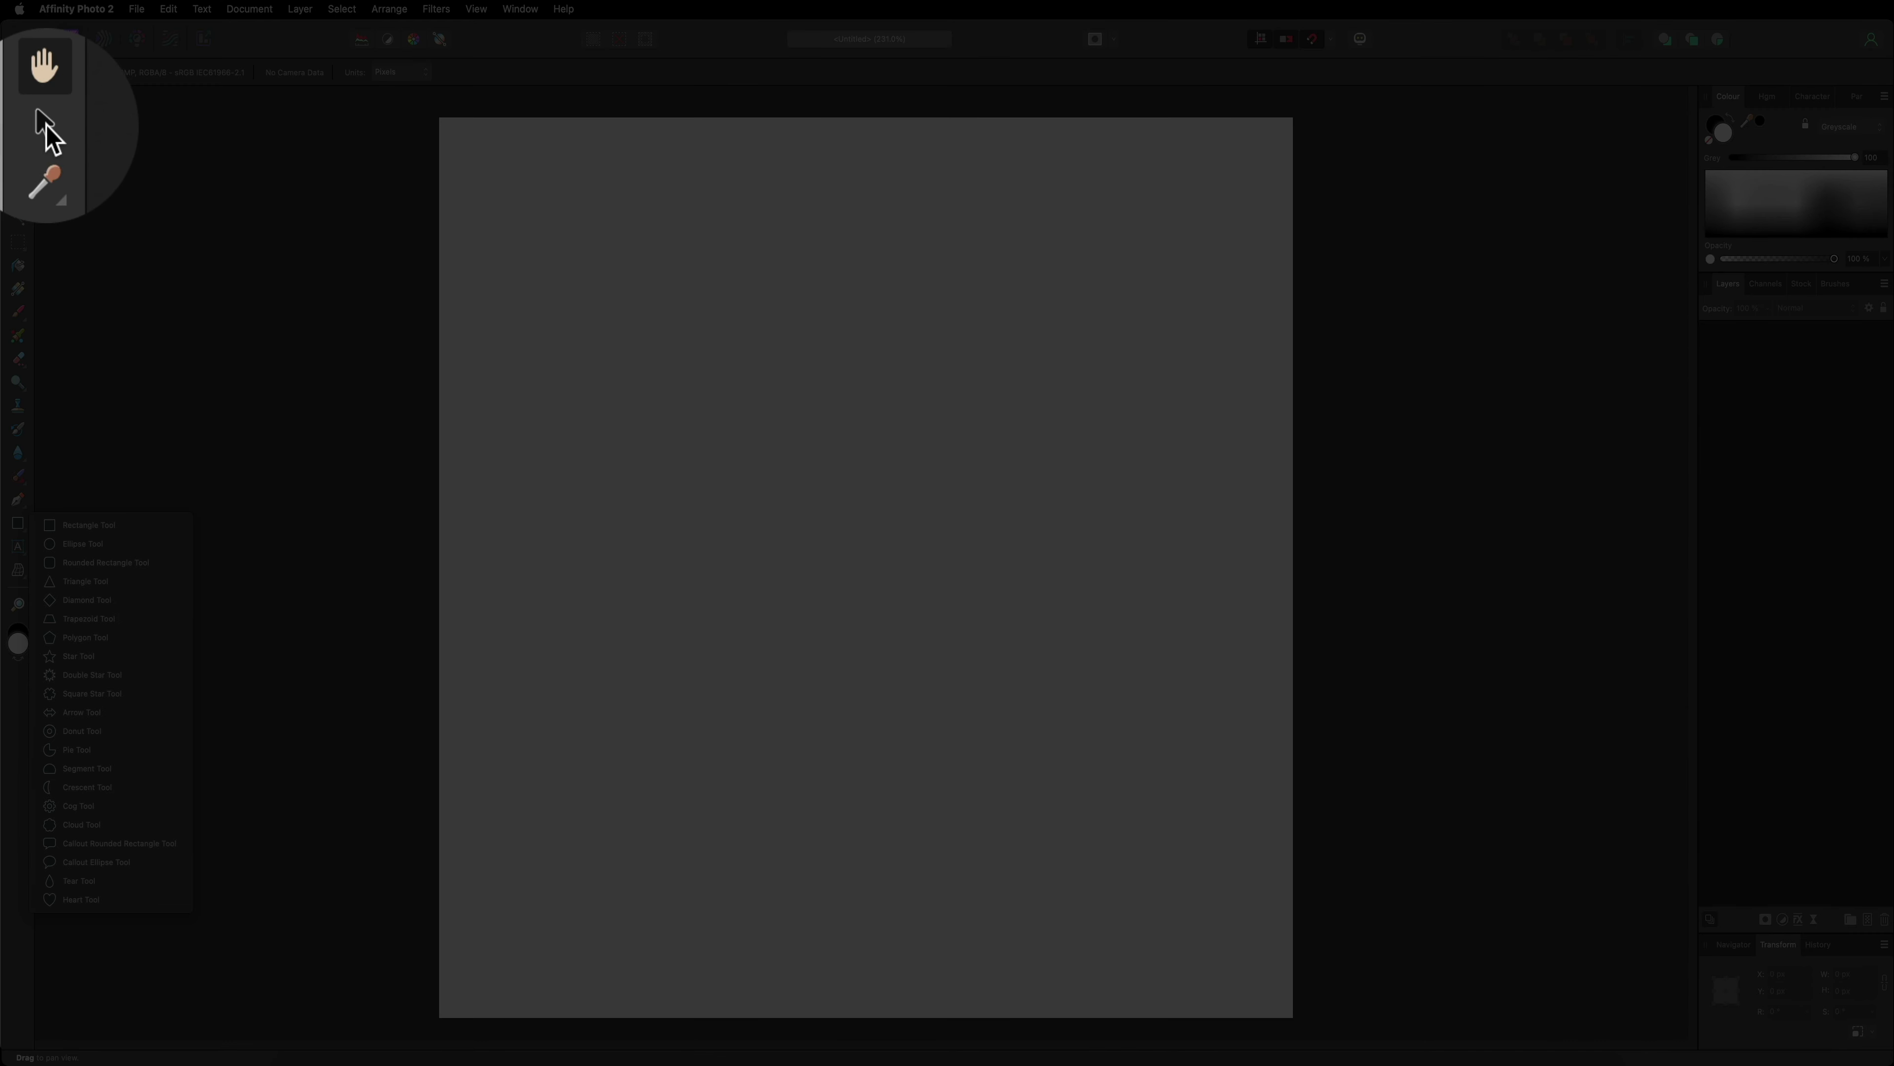
pyautogui.click(17, 124)
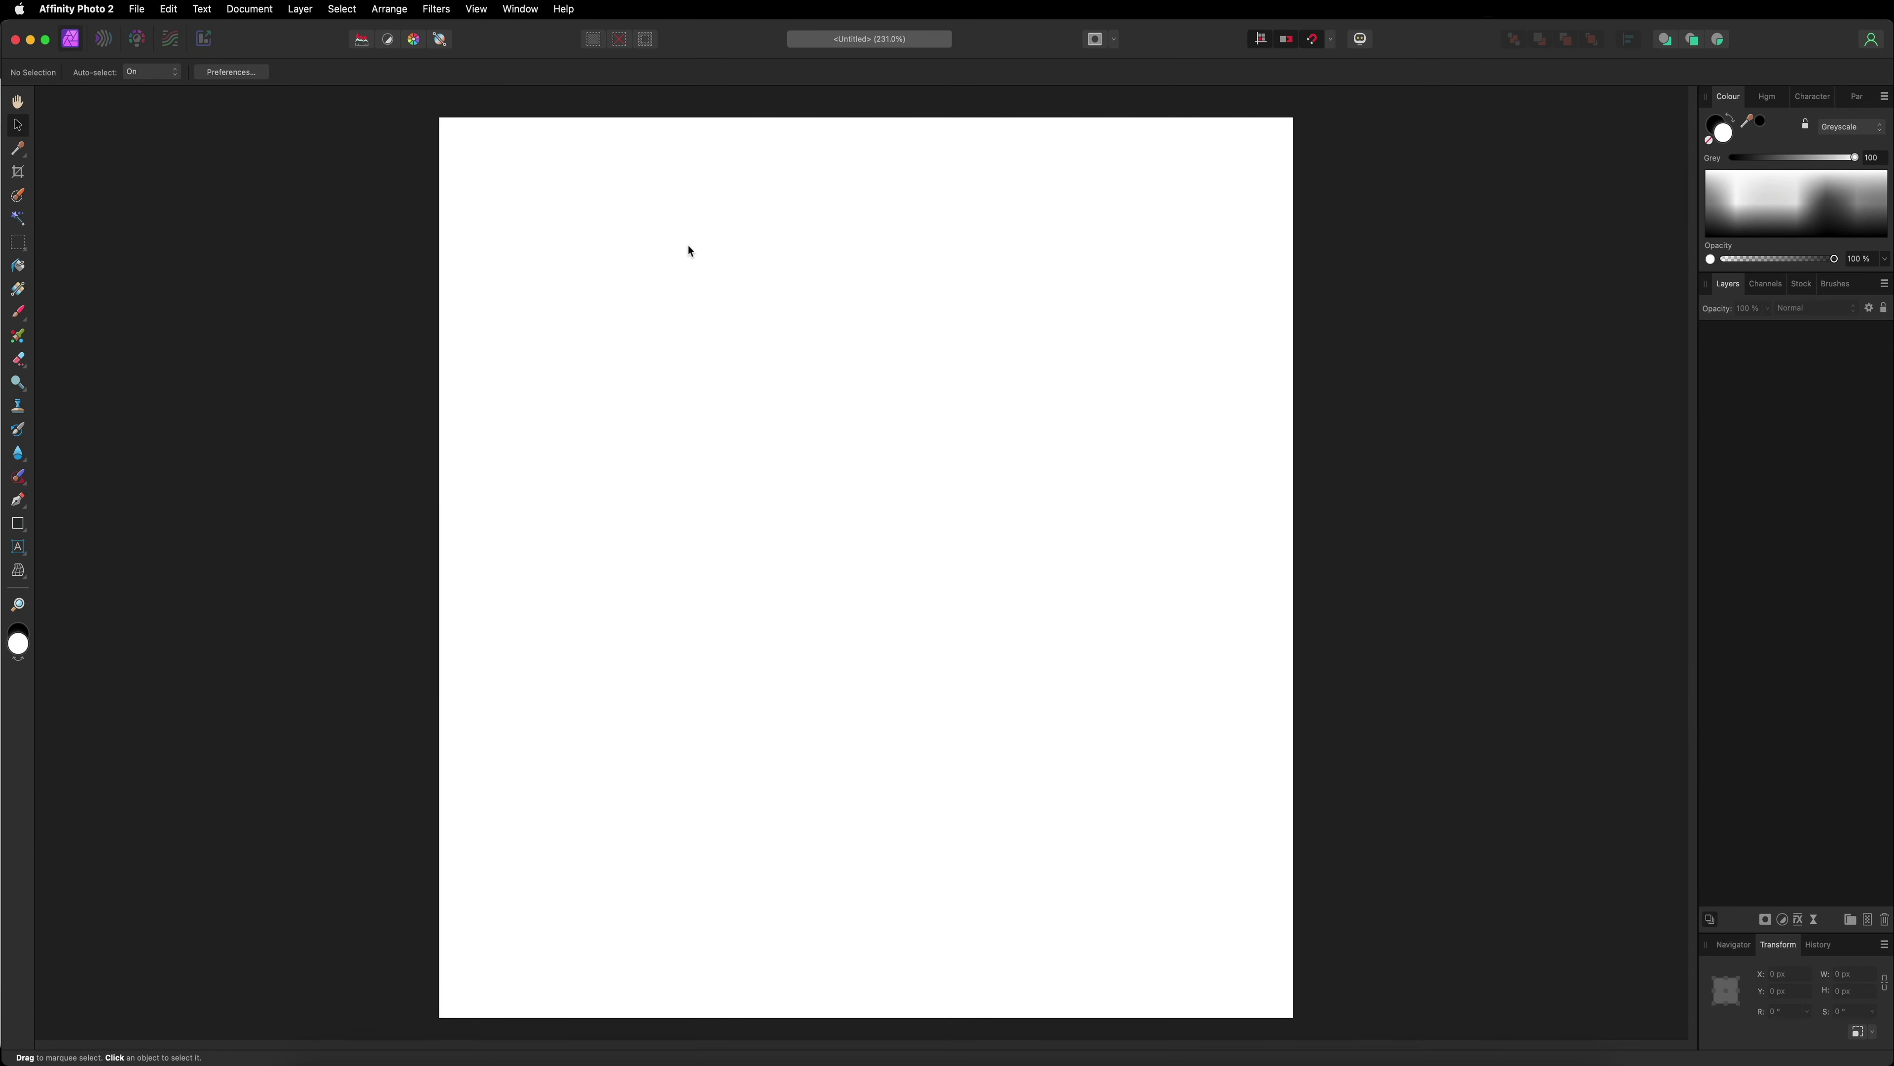
pyautogui.rightClick(689, 250)
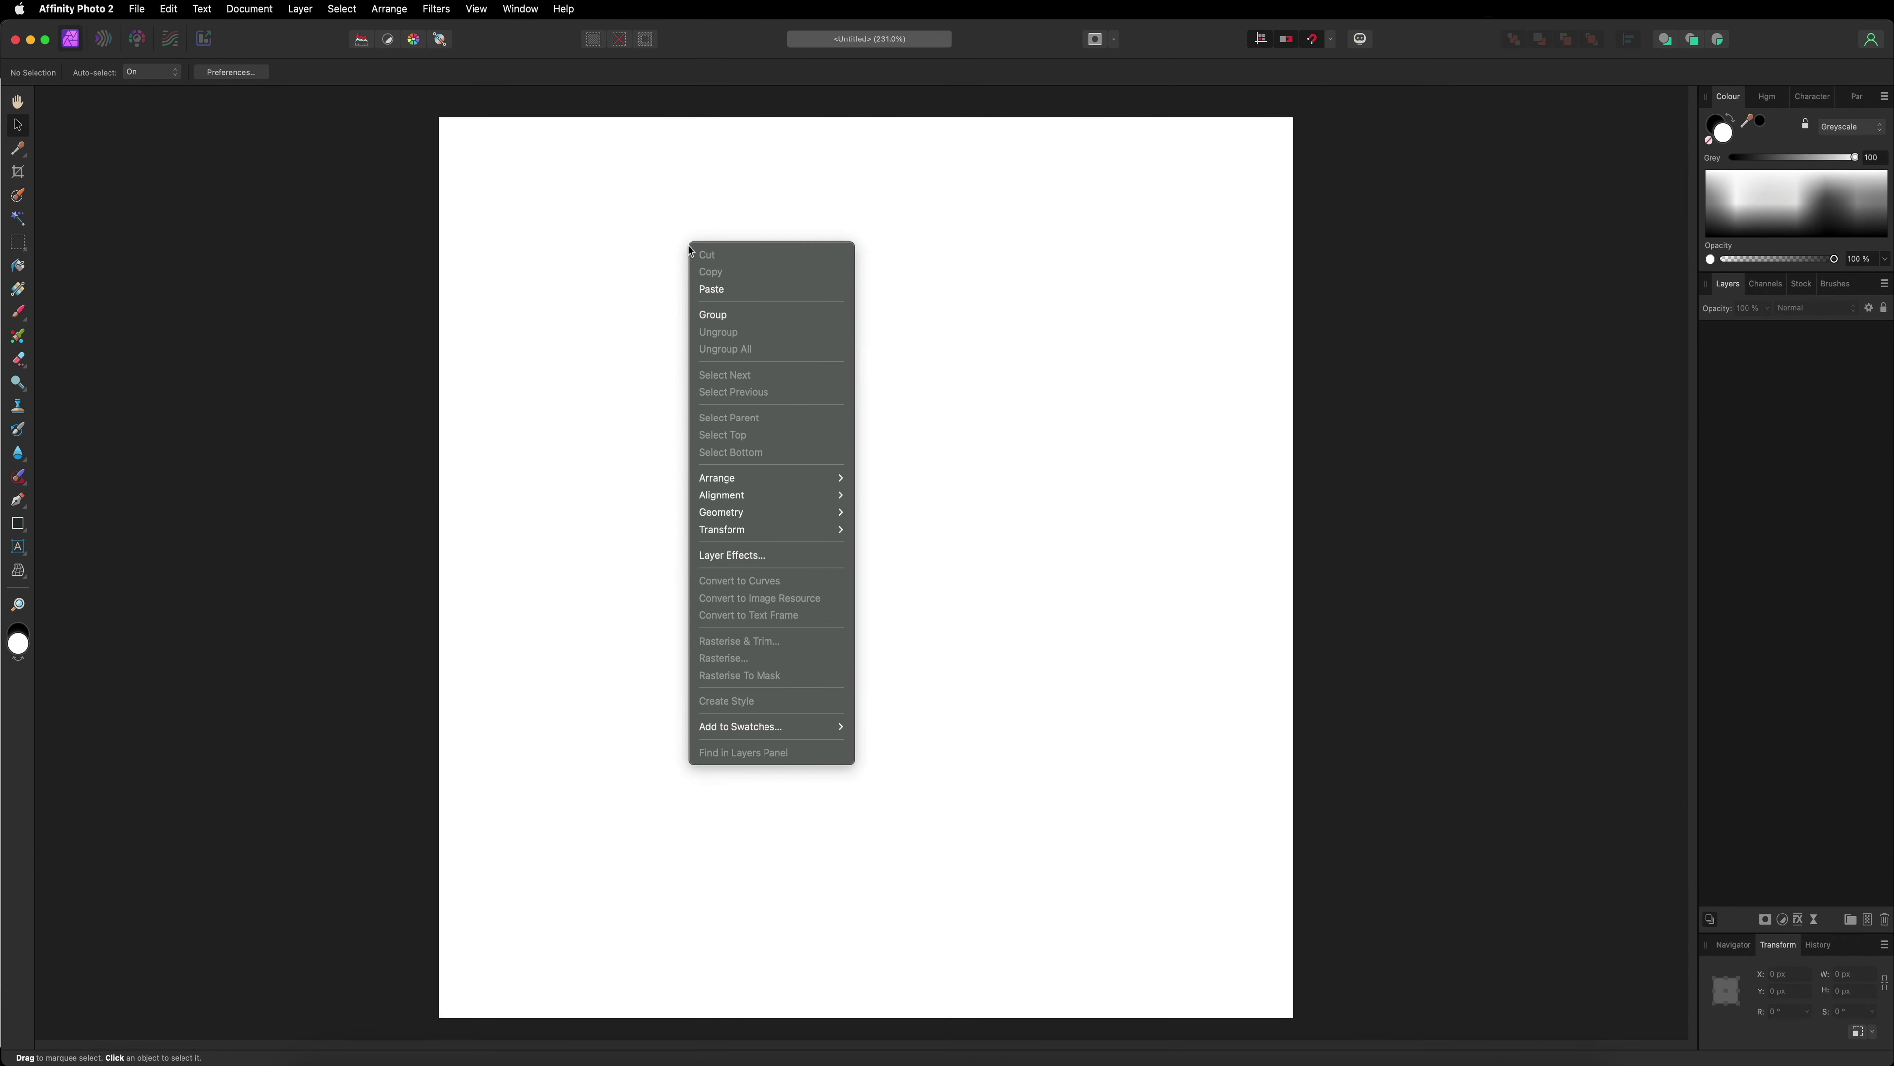
pyautogui.click(736, 290)
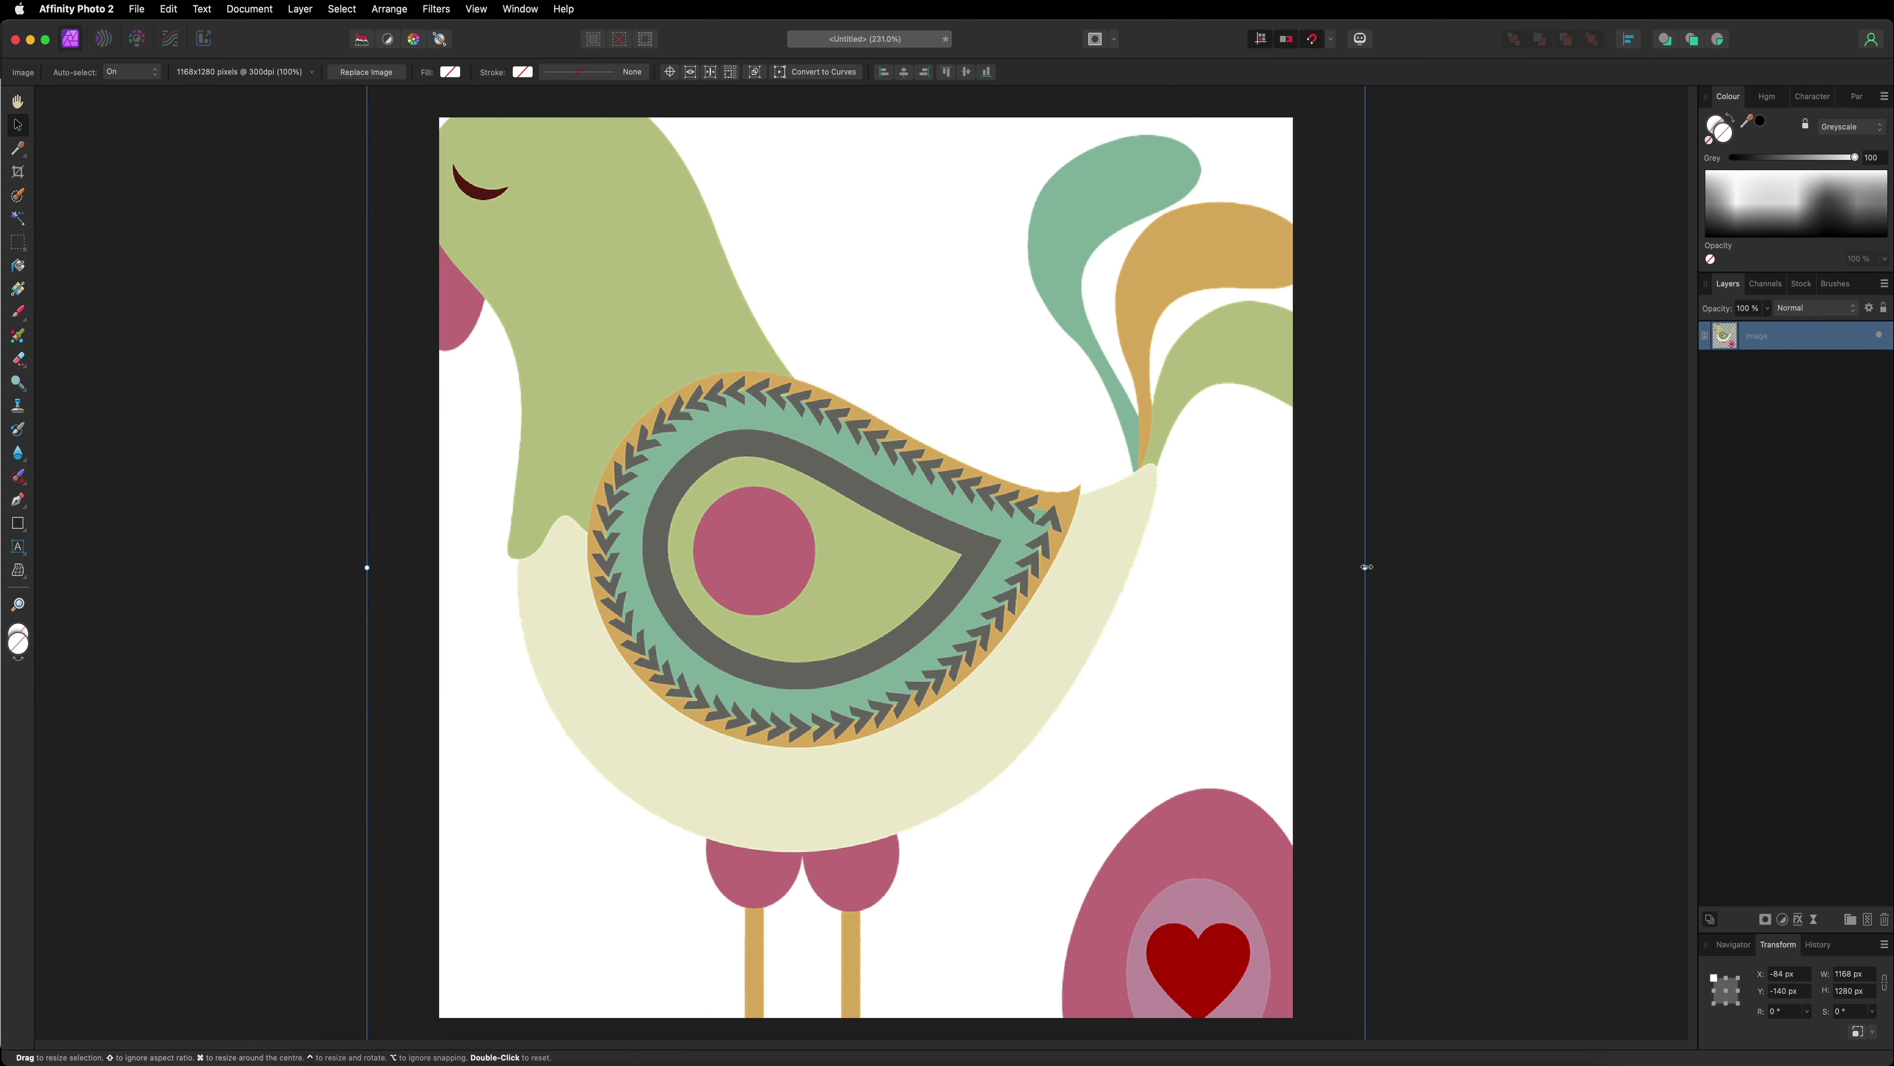
# Step: Scale the chicken image down to about 226 × 248 px and centre it on the canvas's top-left corner at X -113 px, Y -123.9 px
pyautogui.moveTo(1365, 567); pyautogui.dragTo(1044, 421)
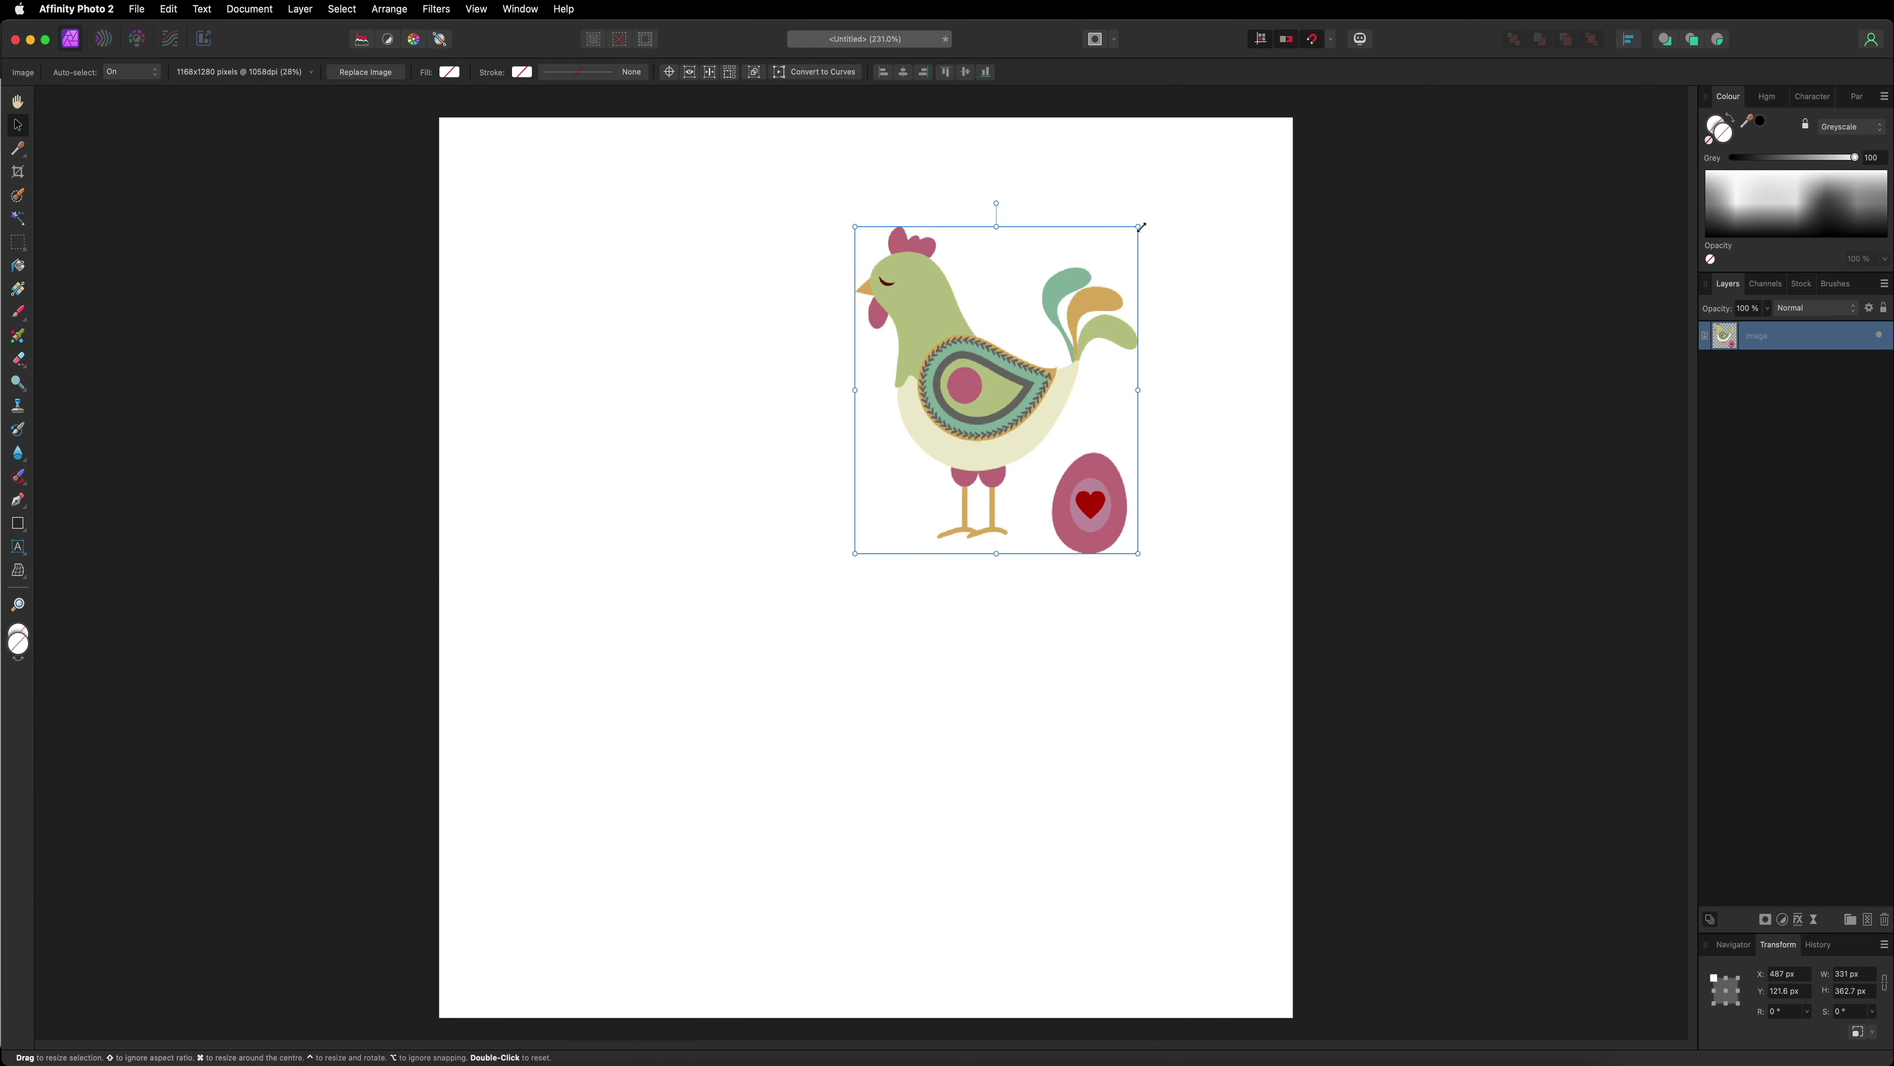
pyautogui.moveTo(1135, 230); pyautogui.dragTo(1041, 322)
pyautogui.moveTo(995, 414); pyautogui.dragTo(730, 421)
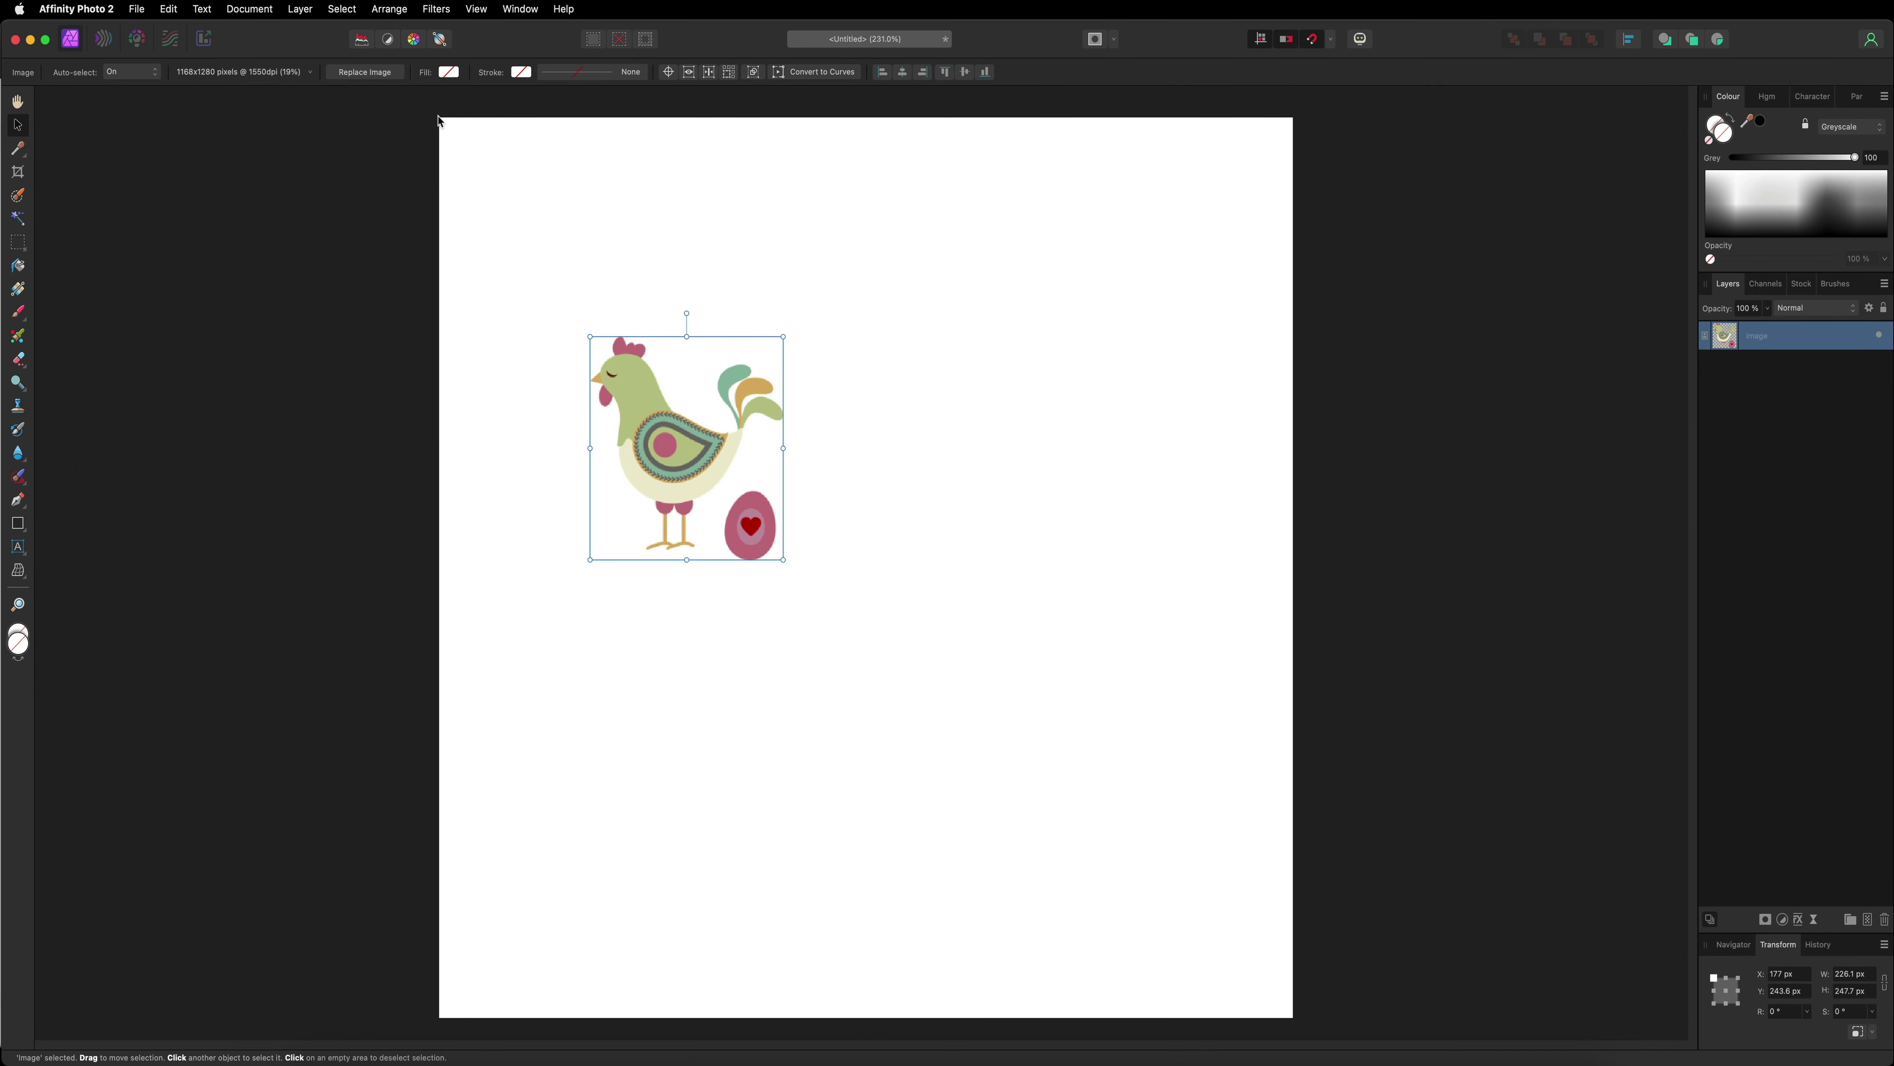
pyautogui.moveTo(711, 390); pyautogui.dragTo(464, 174)
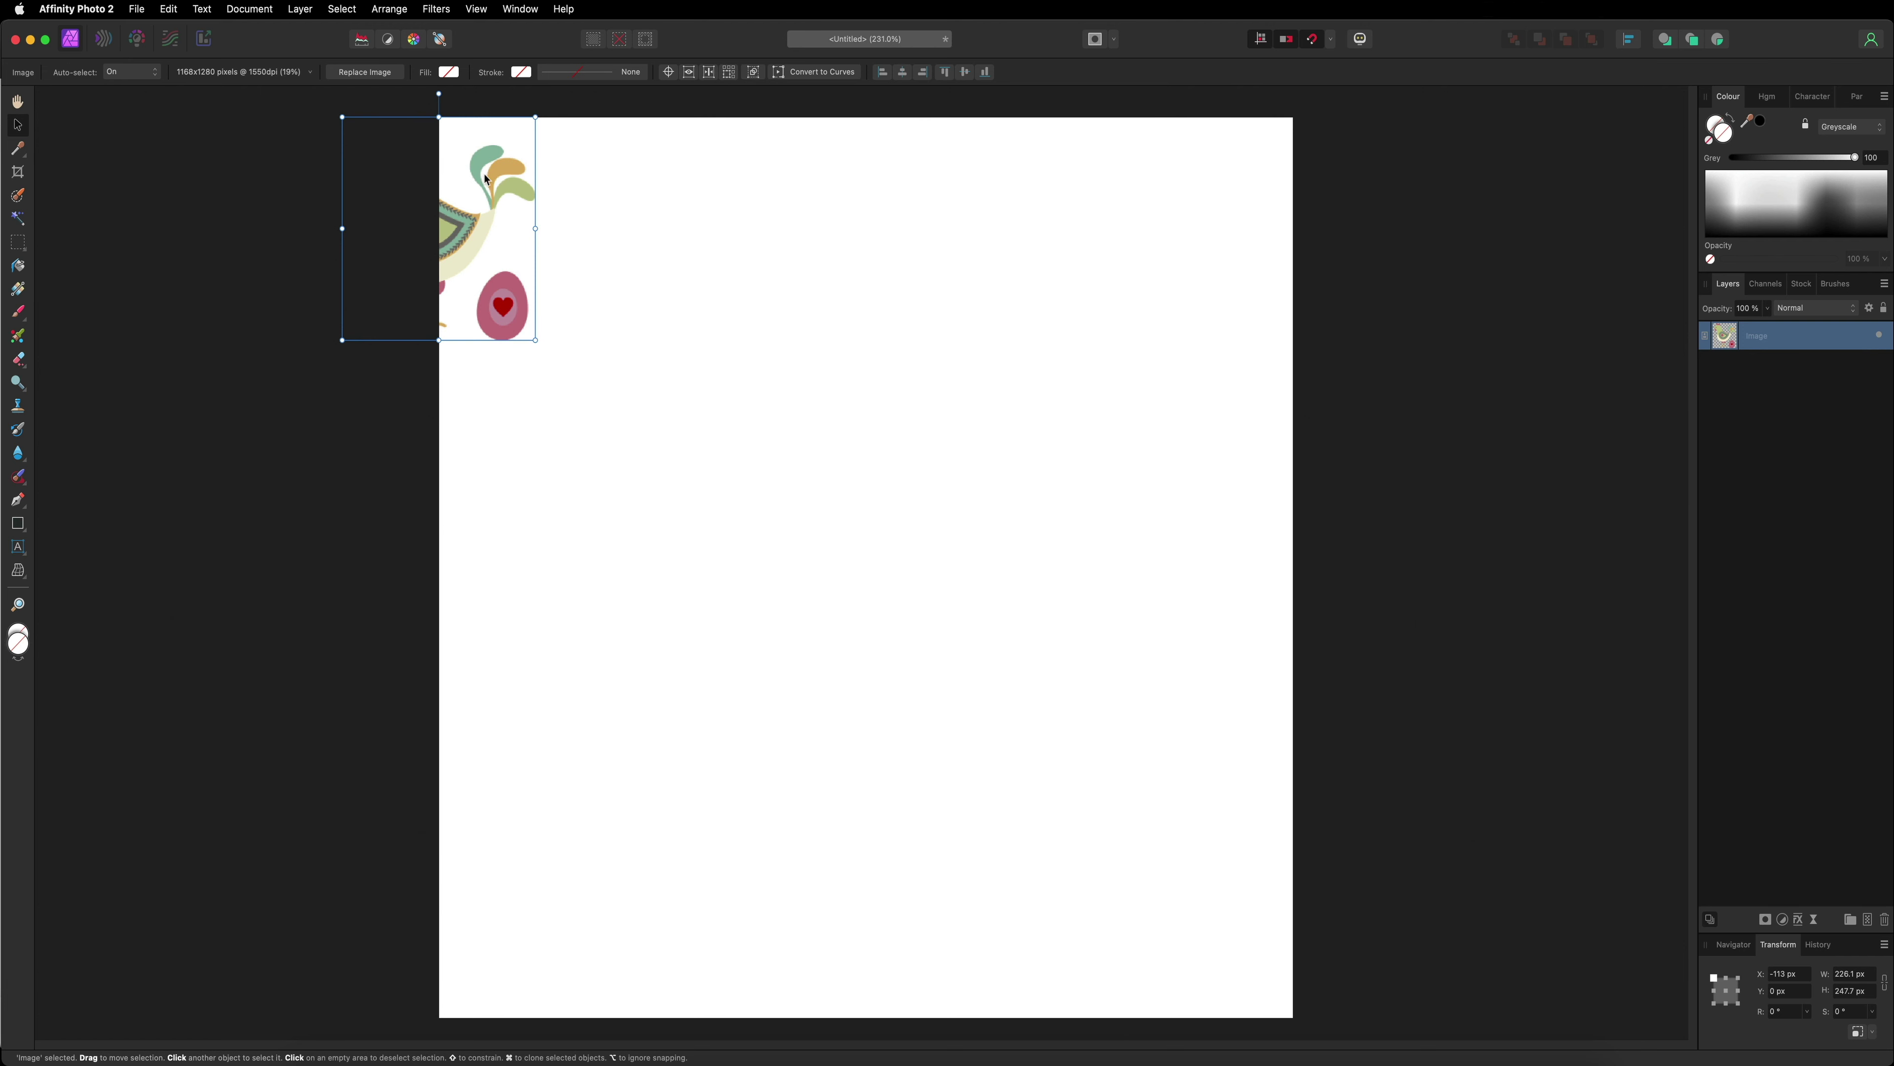
pyautogui.moveTo(471, 231); pyautogui.dragTo(469, 124)
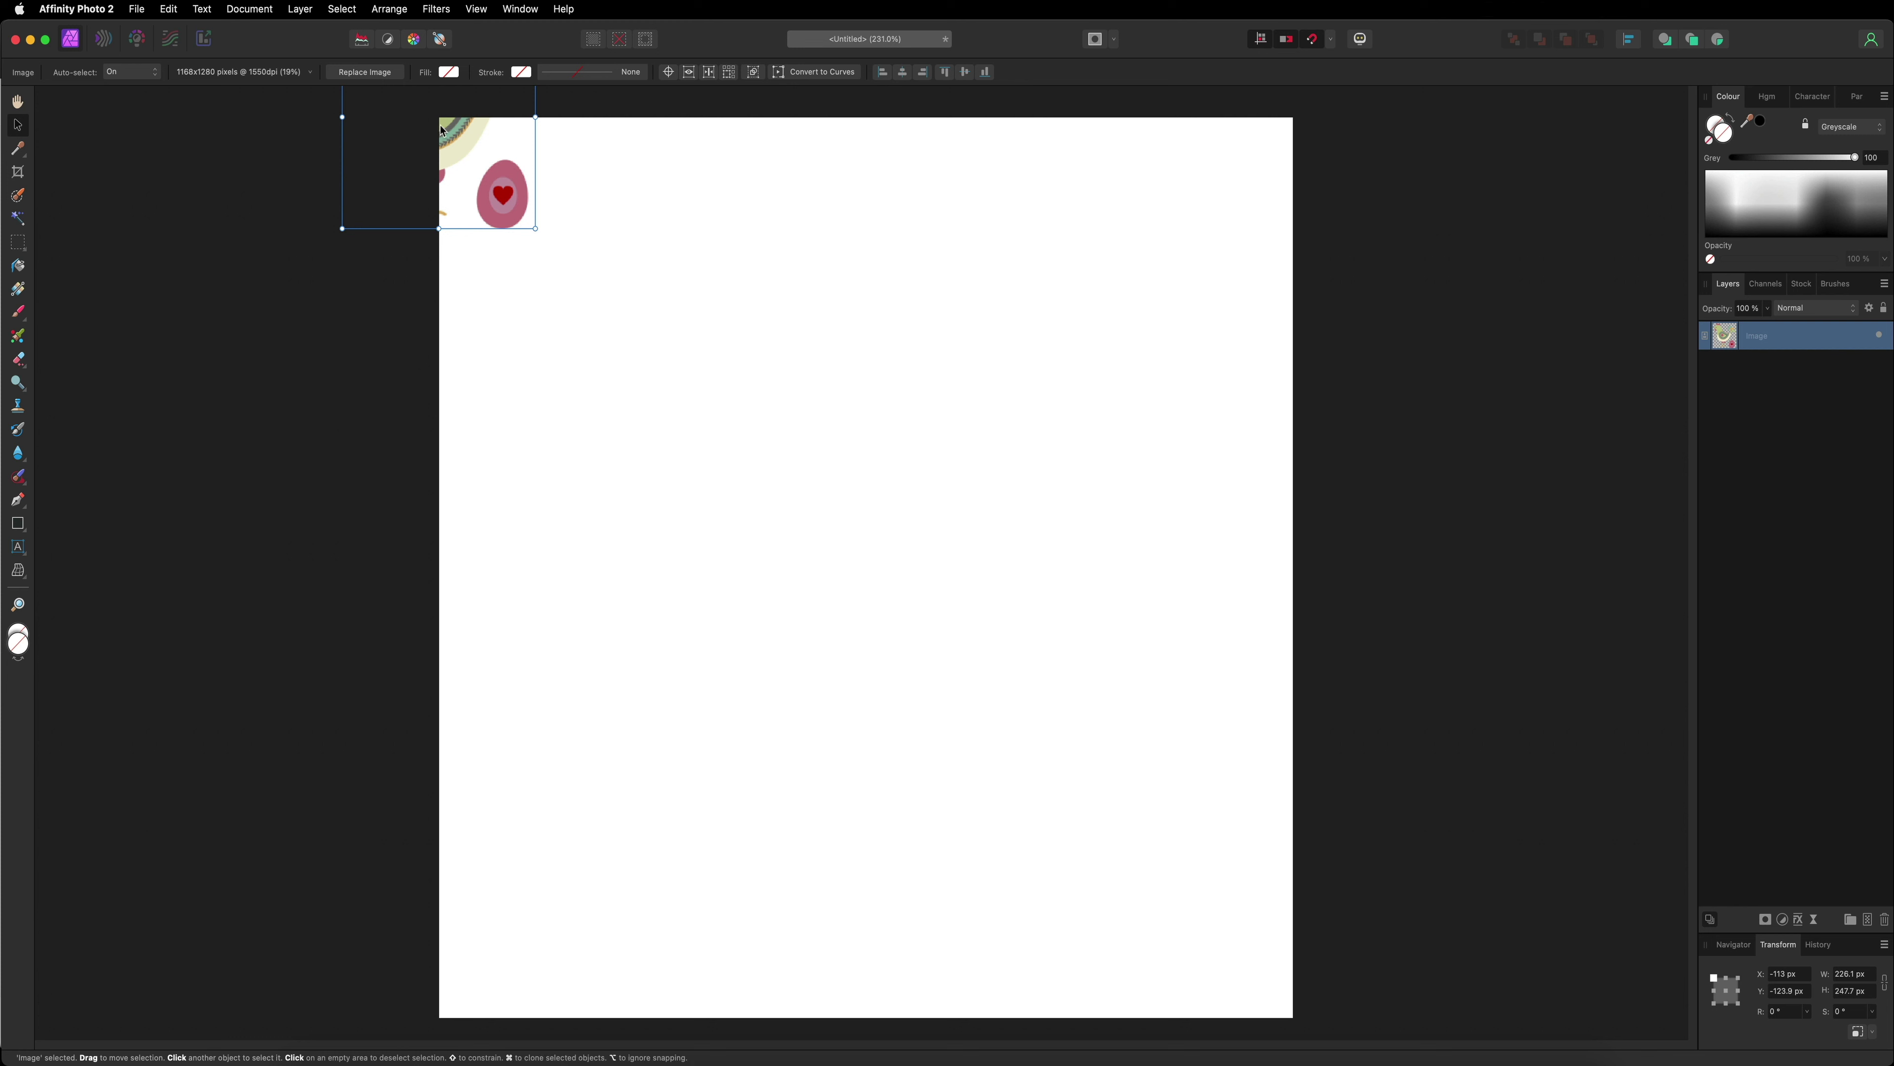
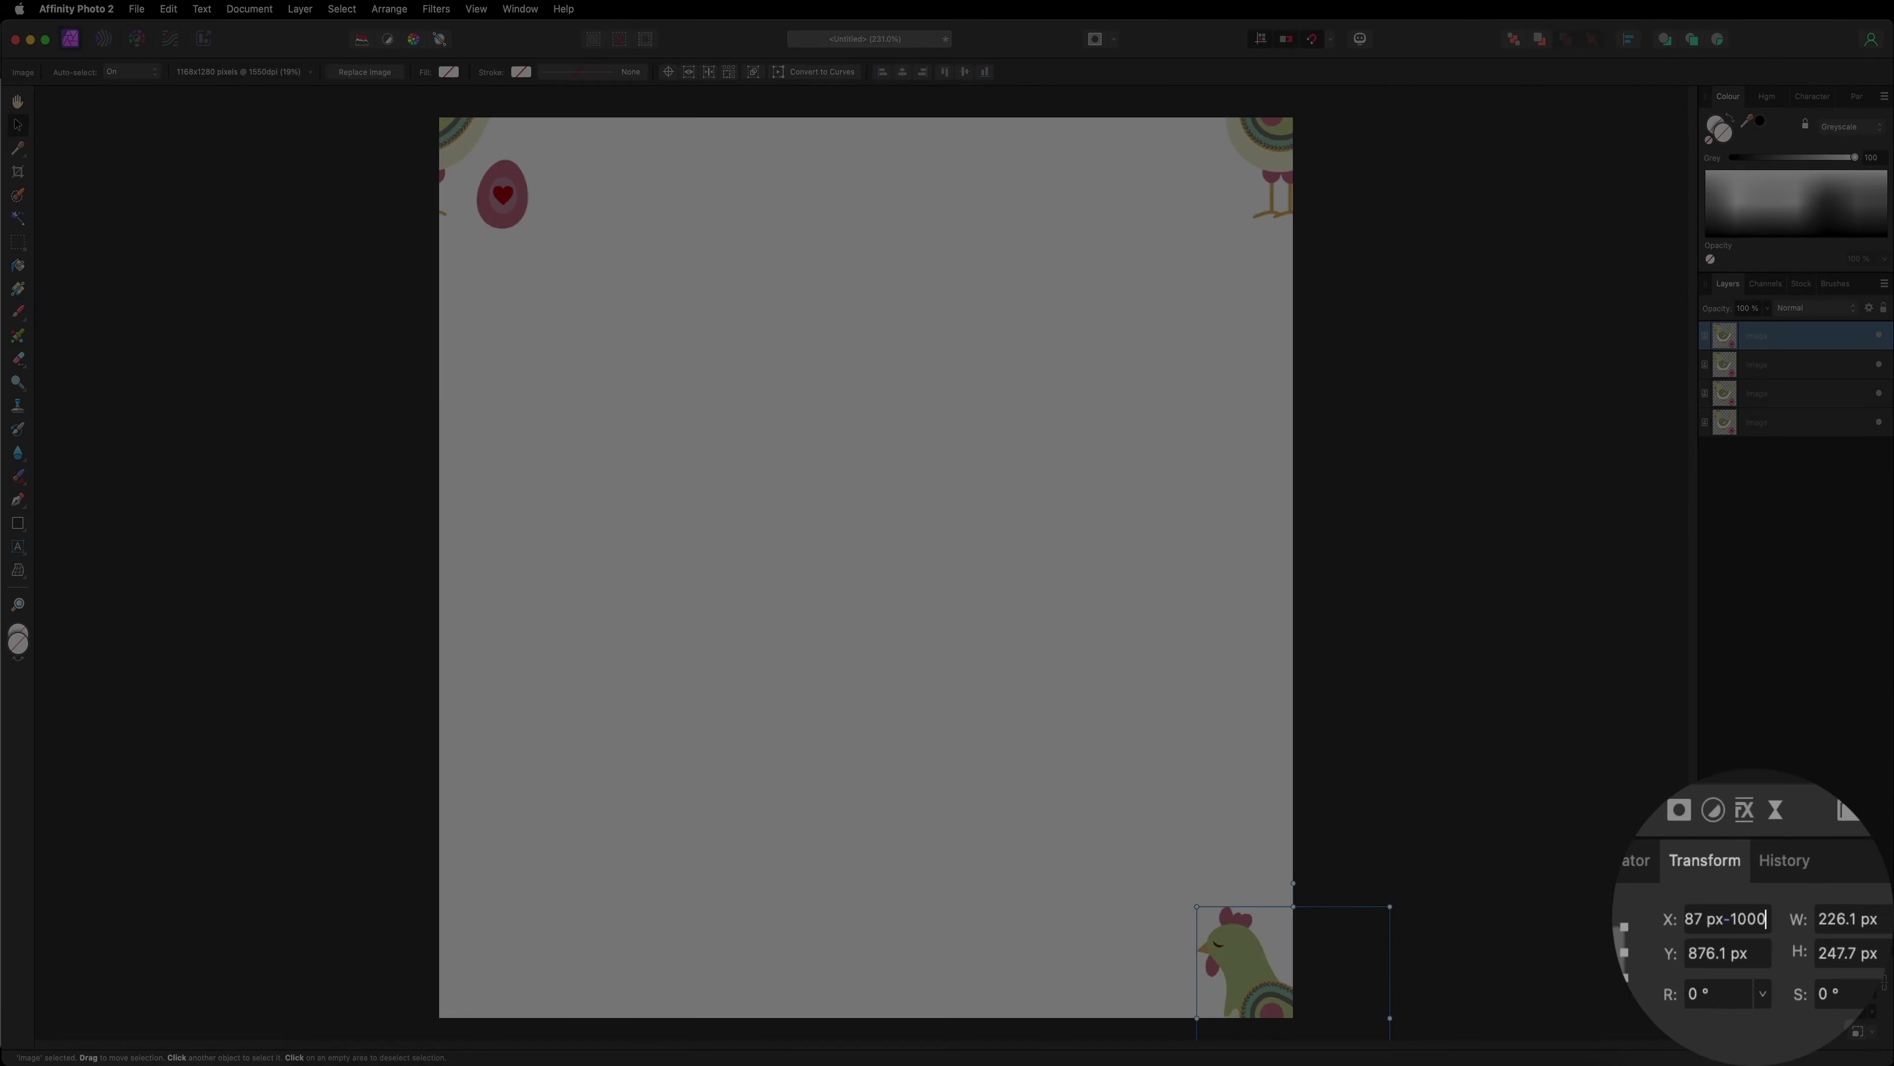
# Step: Subtract 1000 px from the X position of the topmost chicken copy at the canvas's bottom-right corner, and deselect it
pyautogui.press('Return')
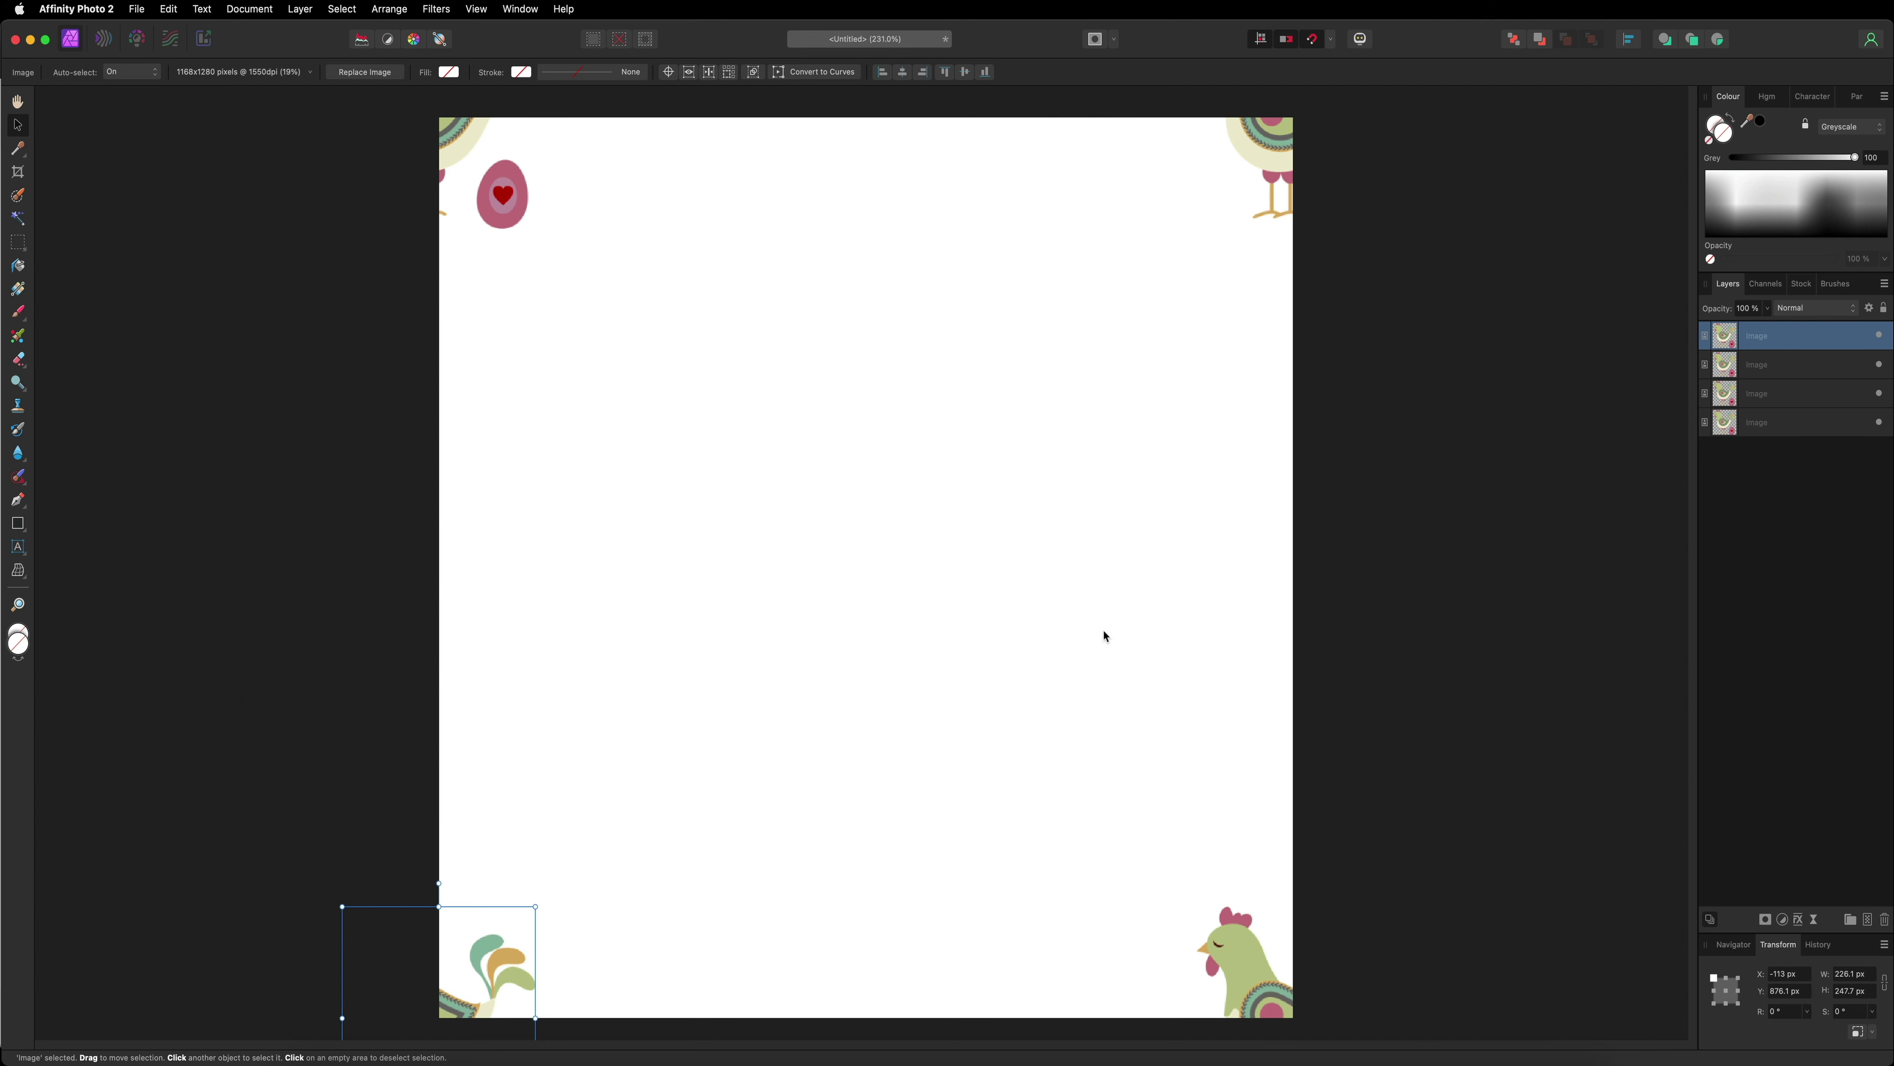
pyautogui.click(1348, 577)
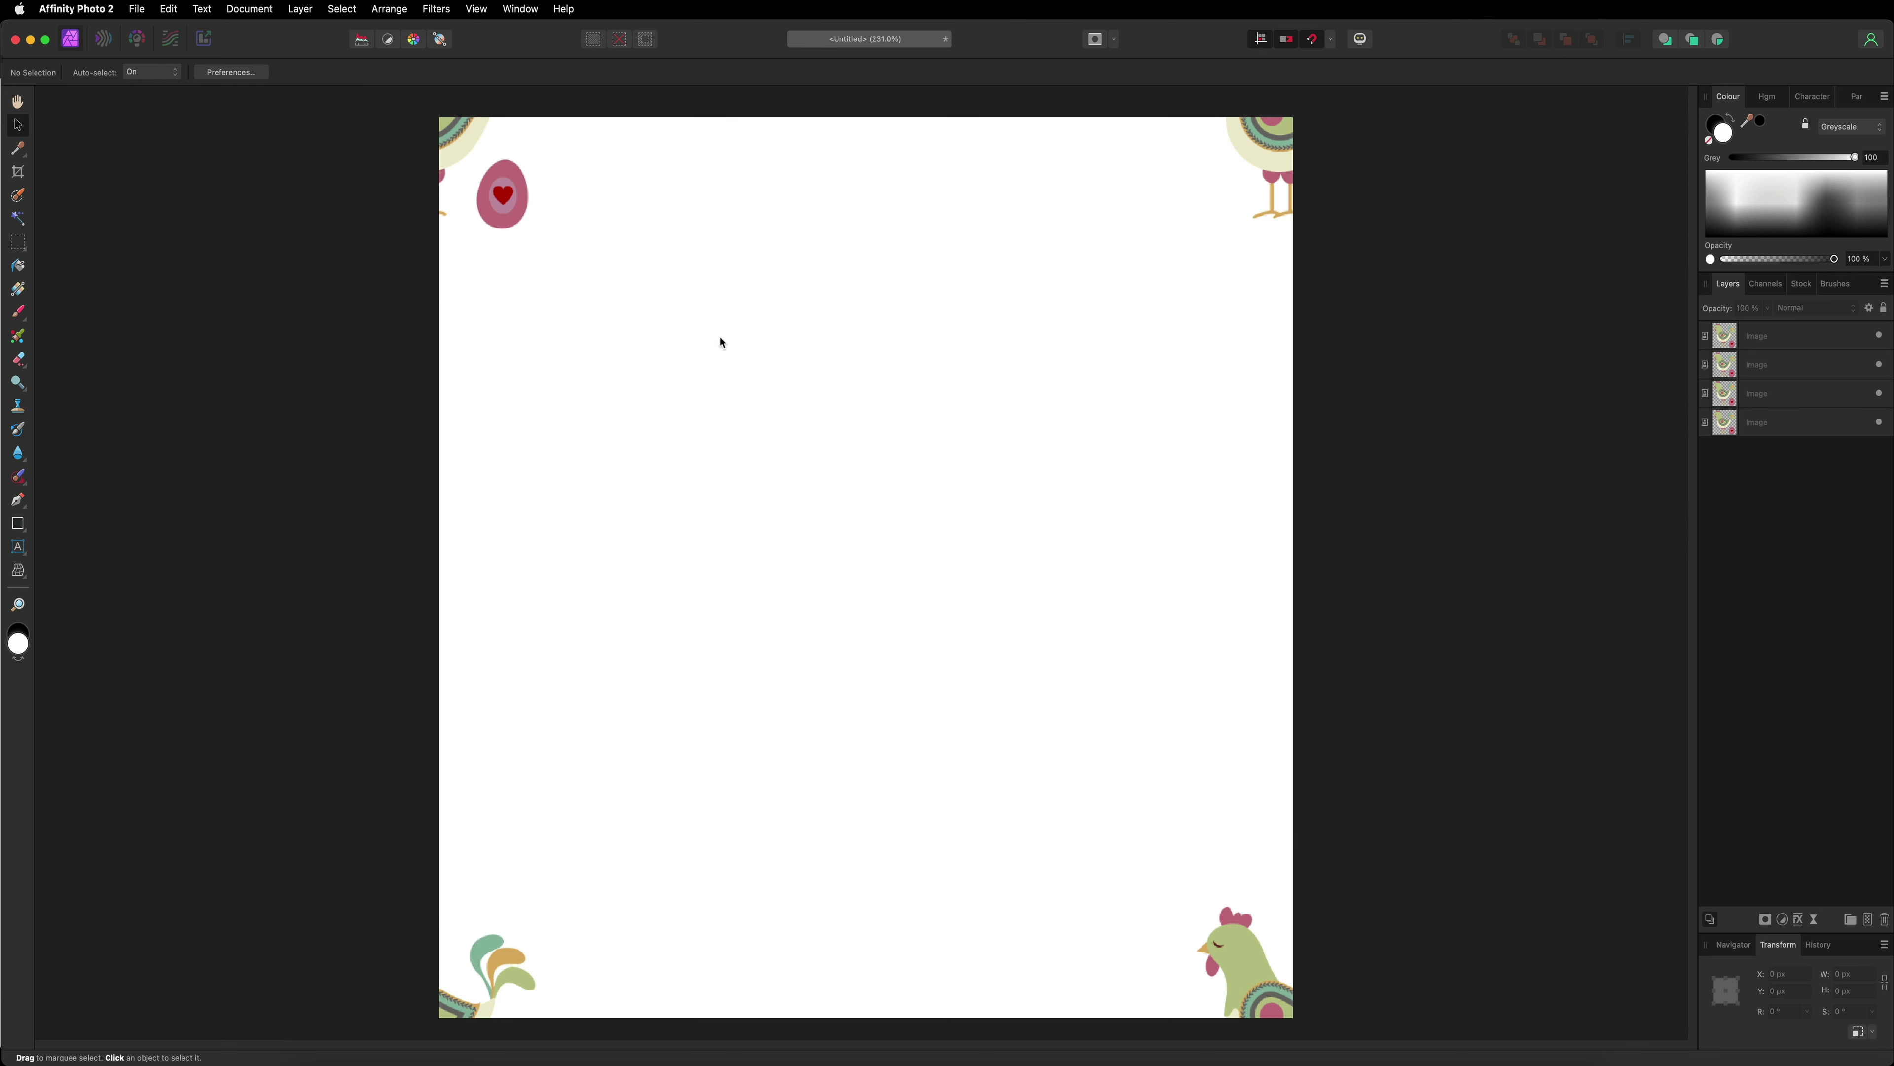
# Step: Switch to Safari, return to the Easter search results, and copy the pink and turquoise painted egg image from its page
pyautogui.click(423, 1045)
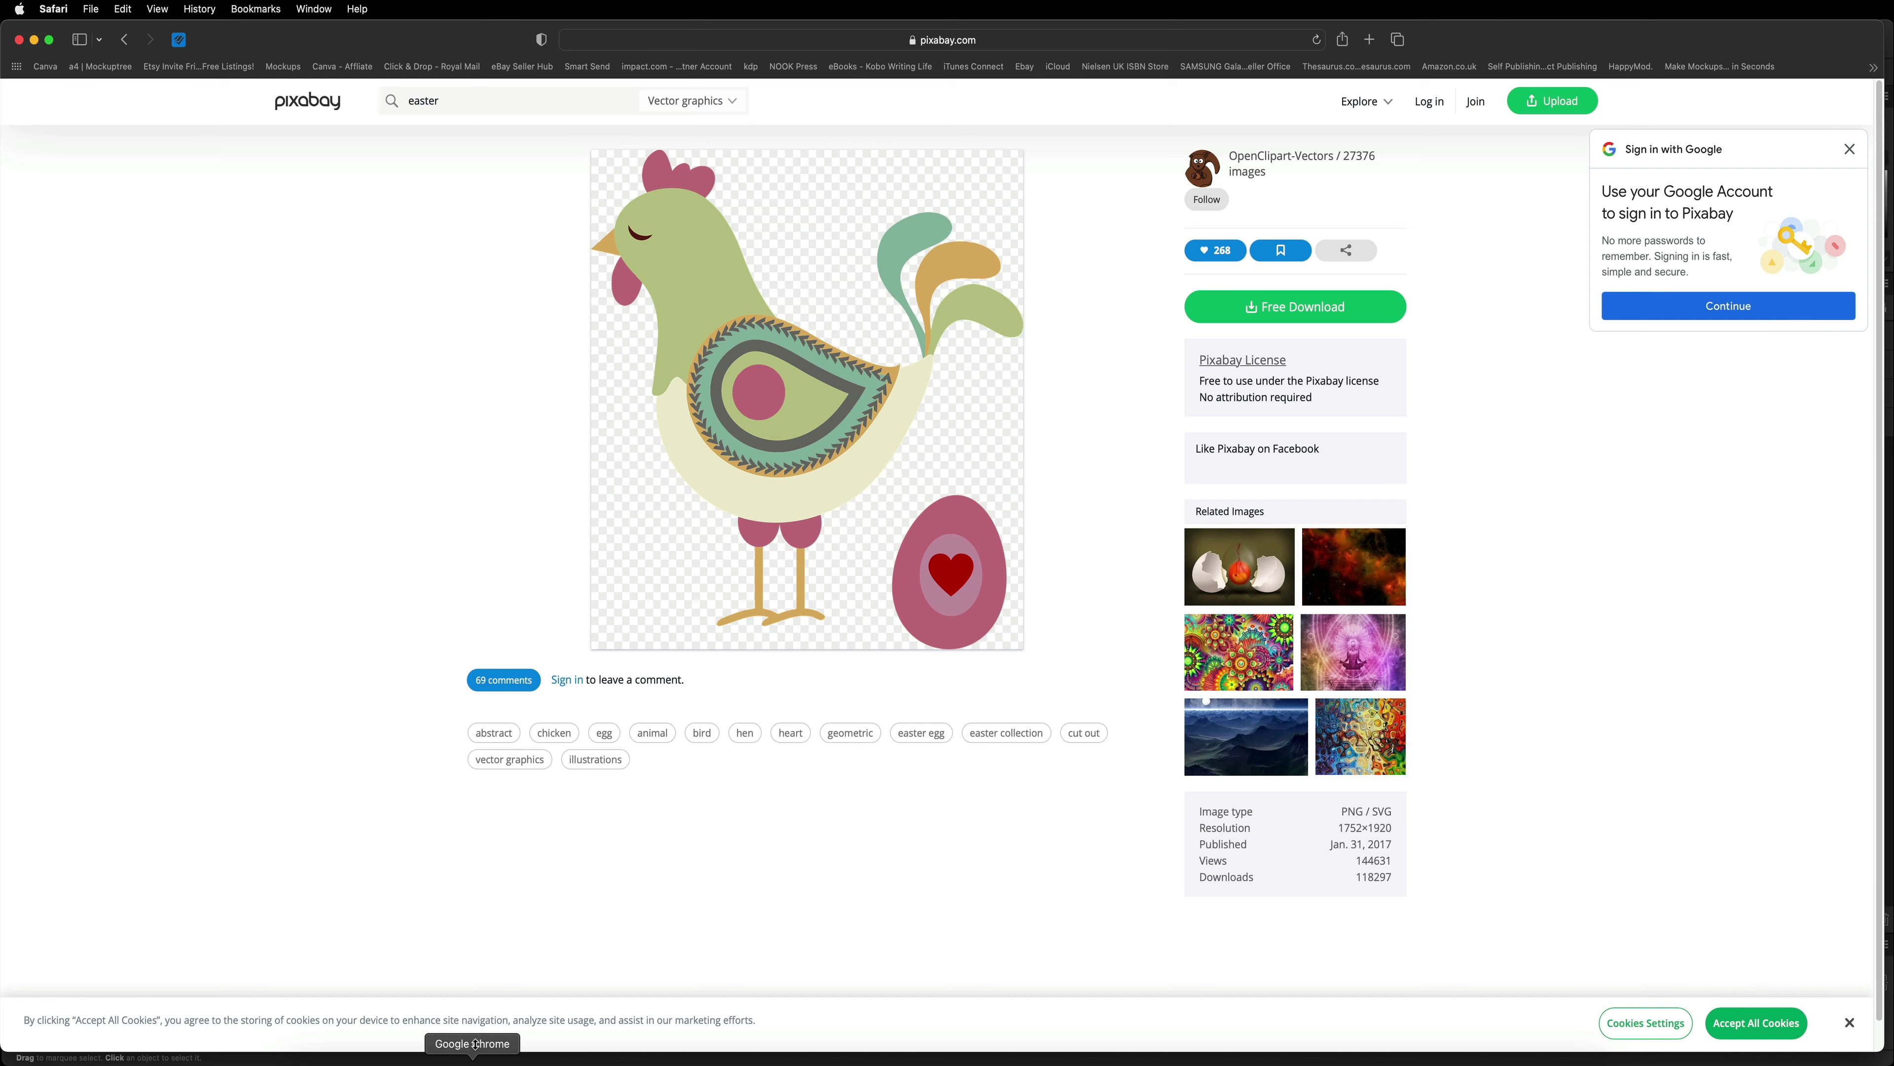
pyautogui.click(125, 39)
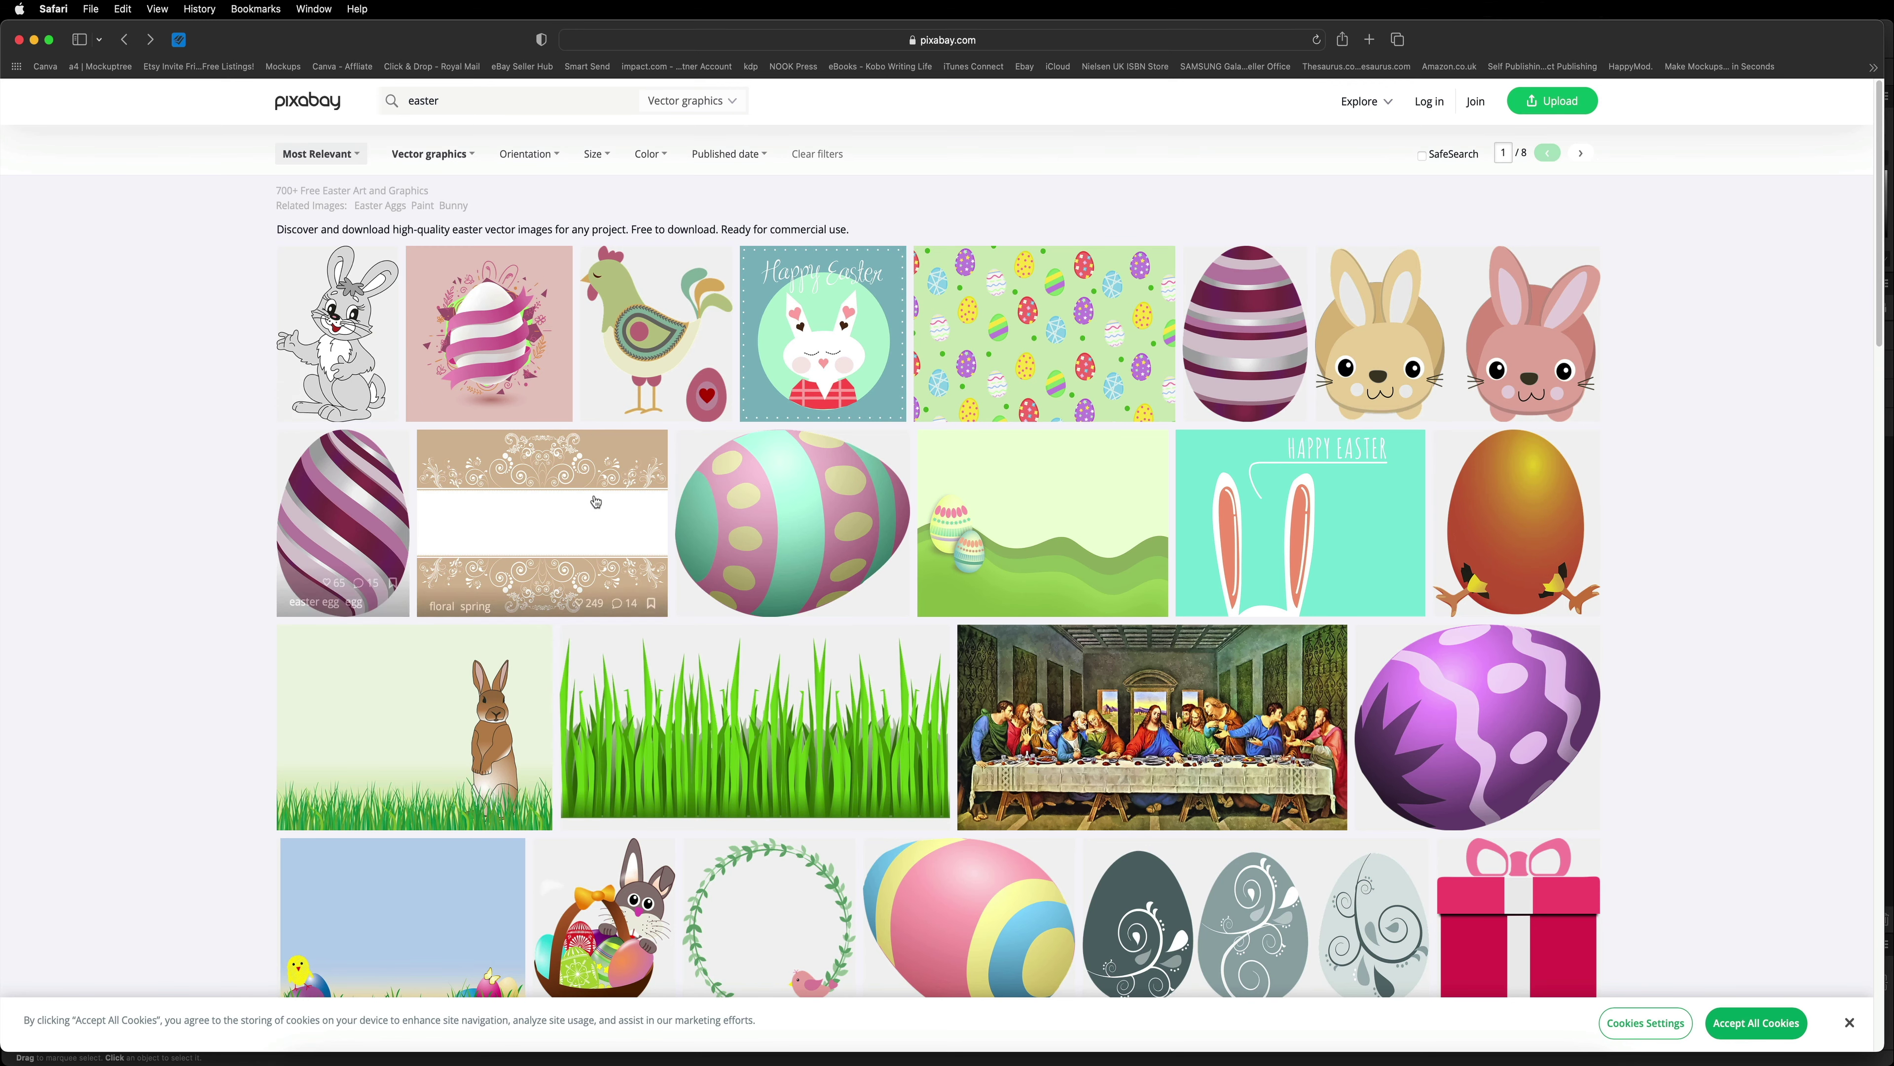
pyautogui.click(769, 485)
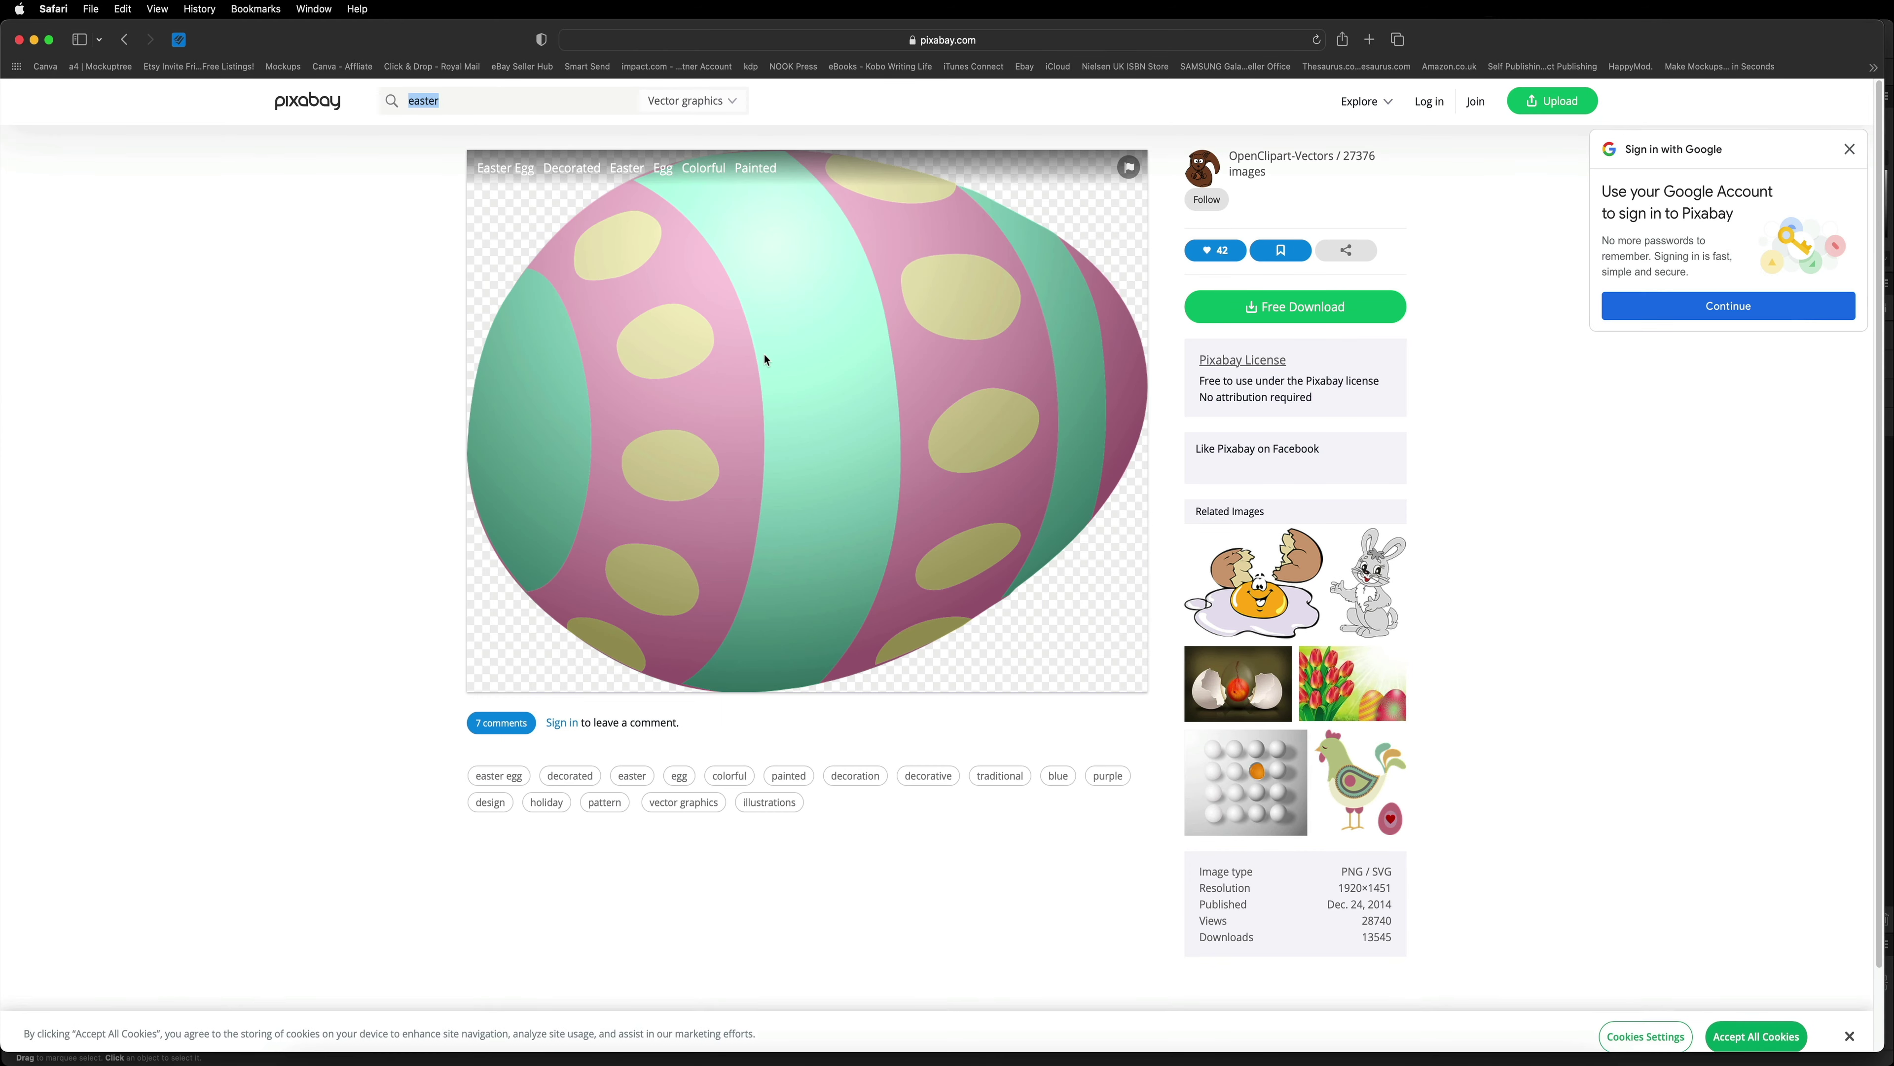
pyautogui.rightClick(766, 360)
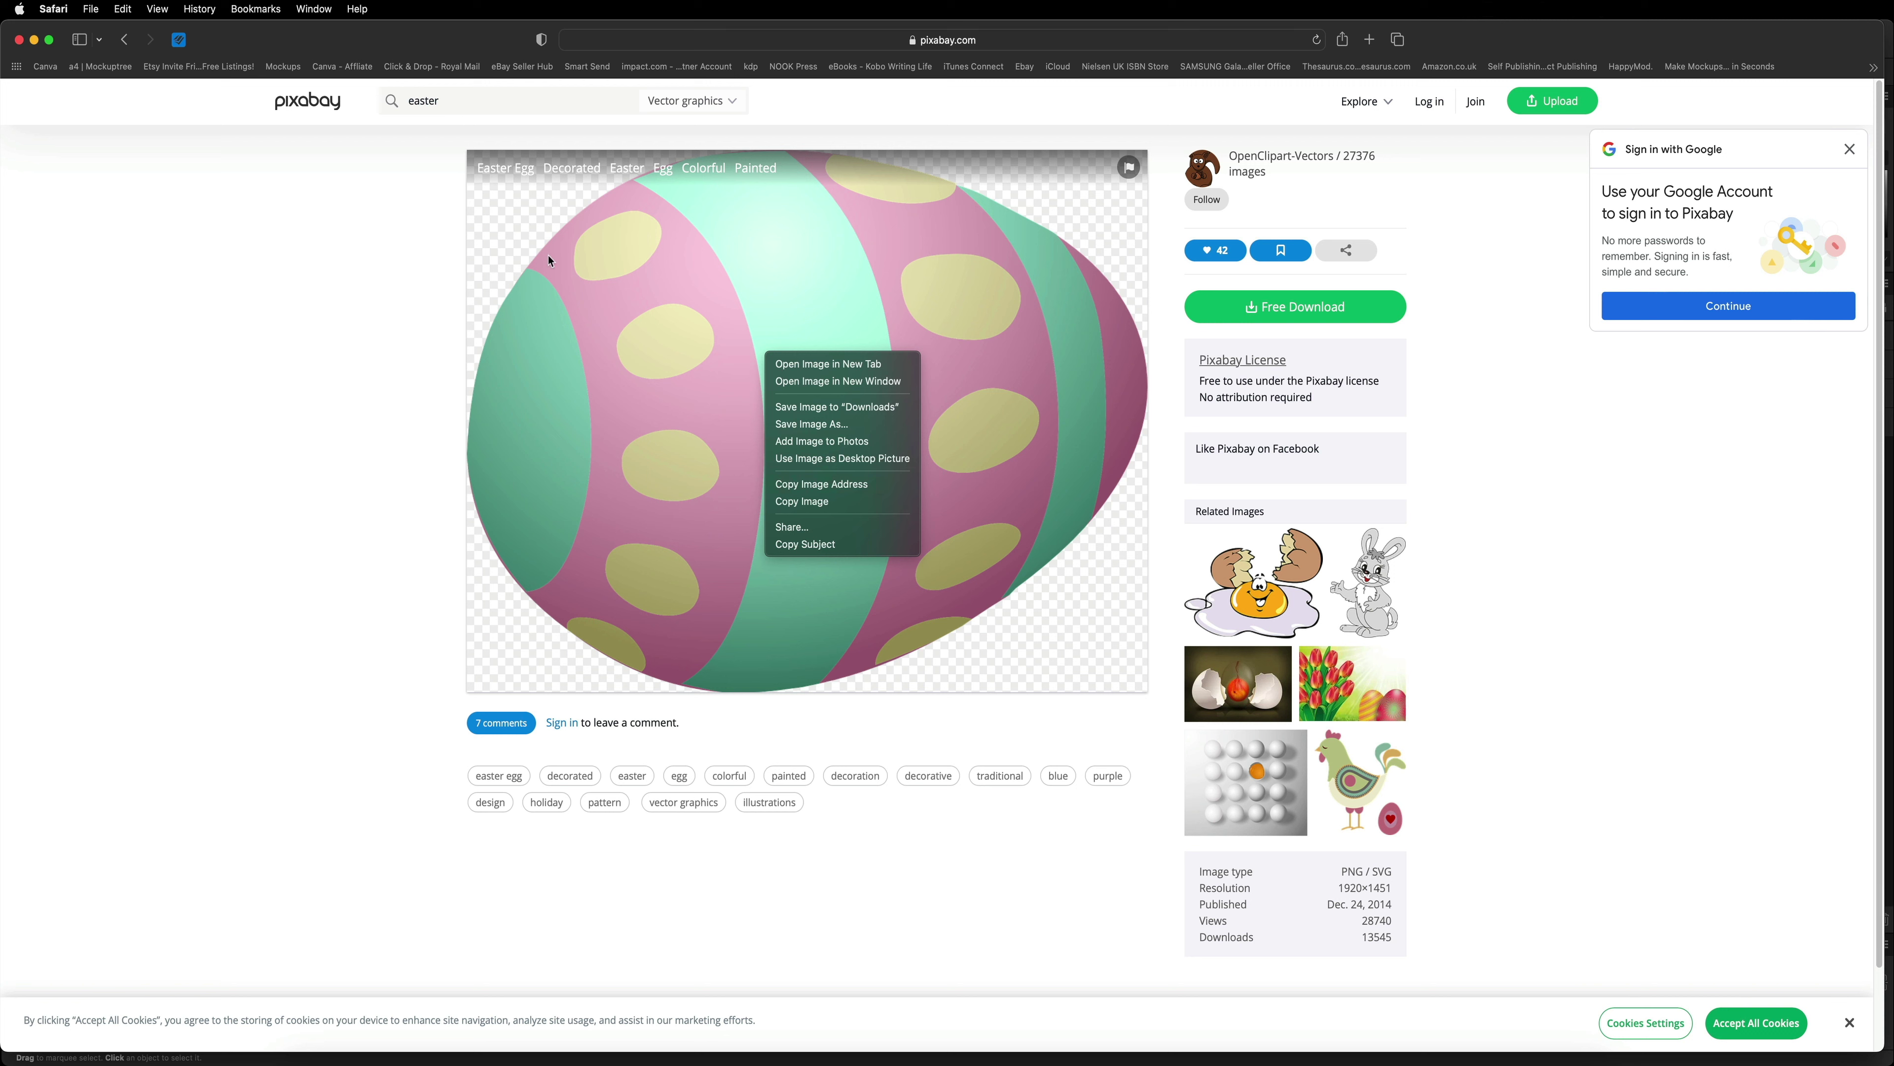
pyautogui.click(553, 388)
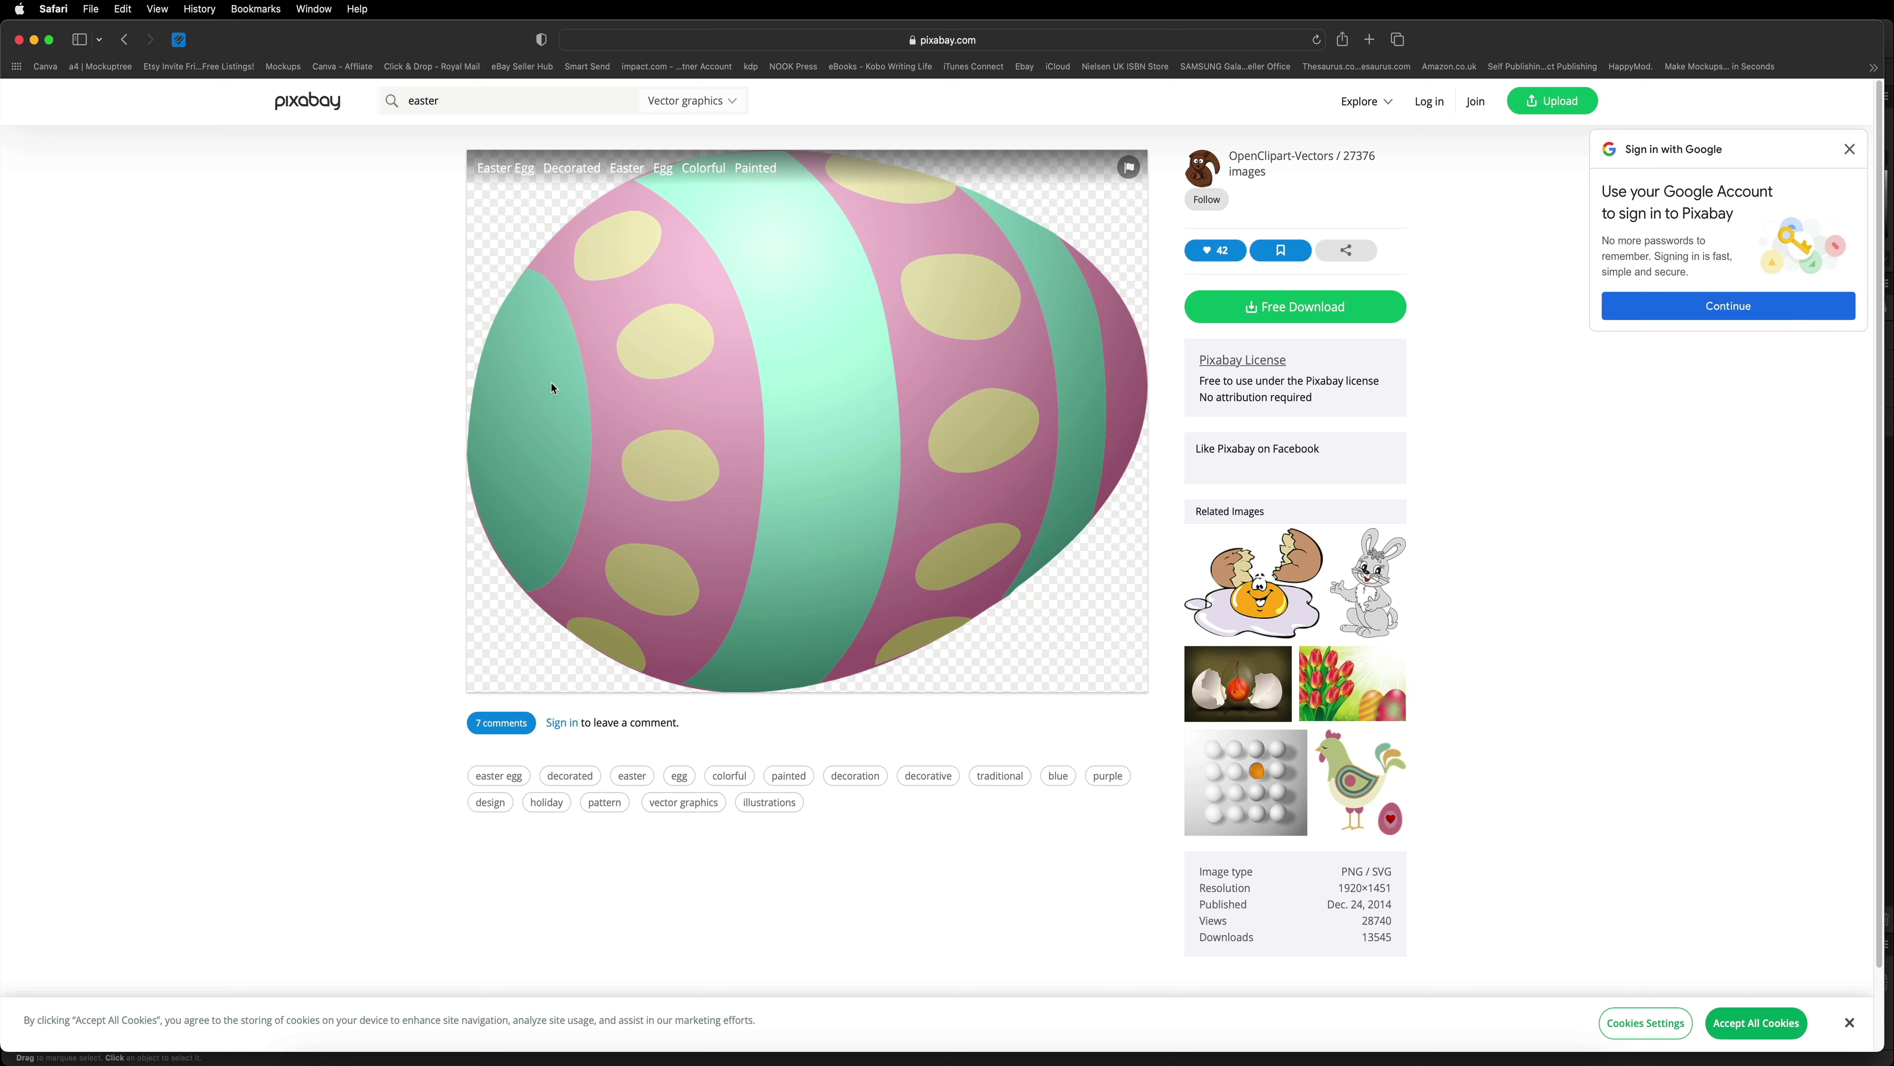
pyautogui.rightClick(769, 306)
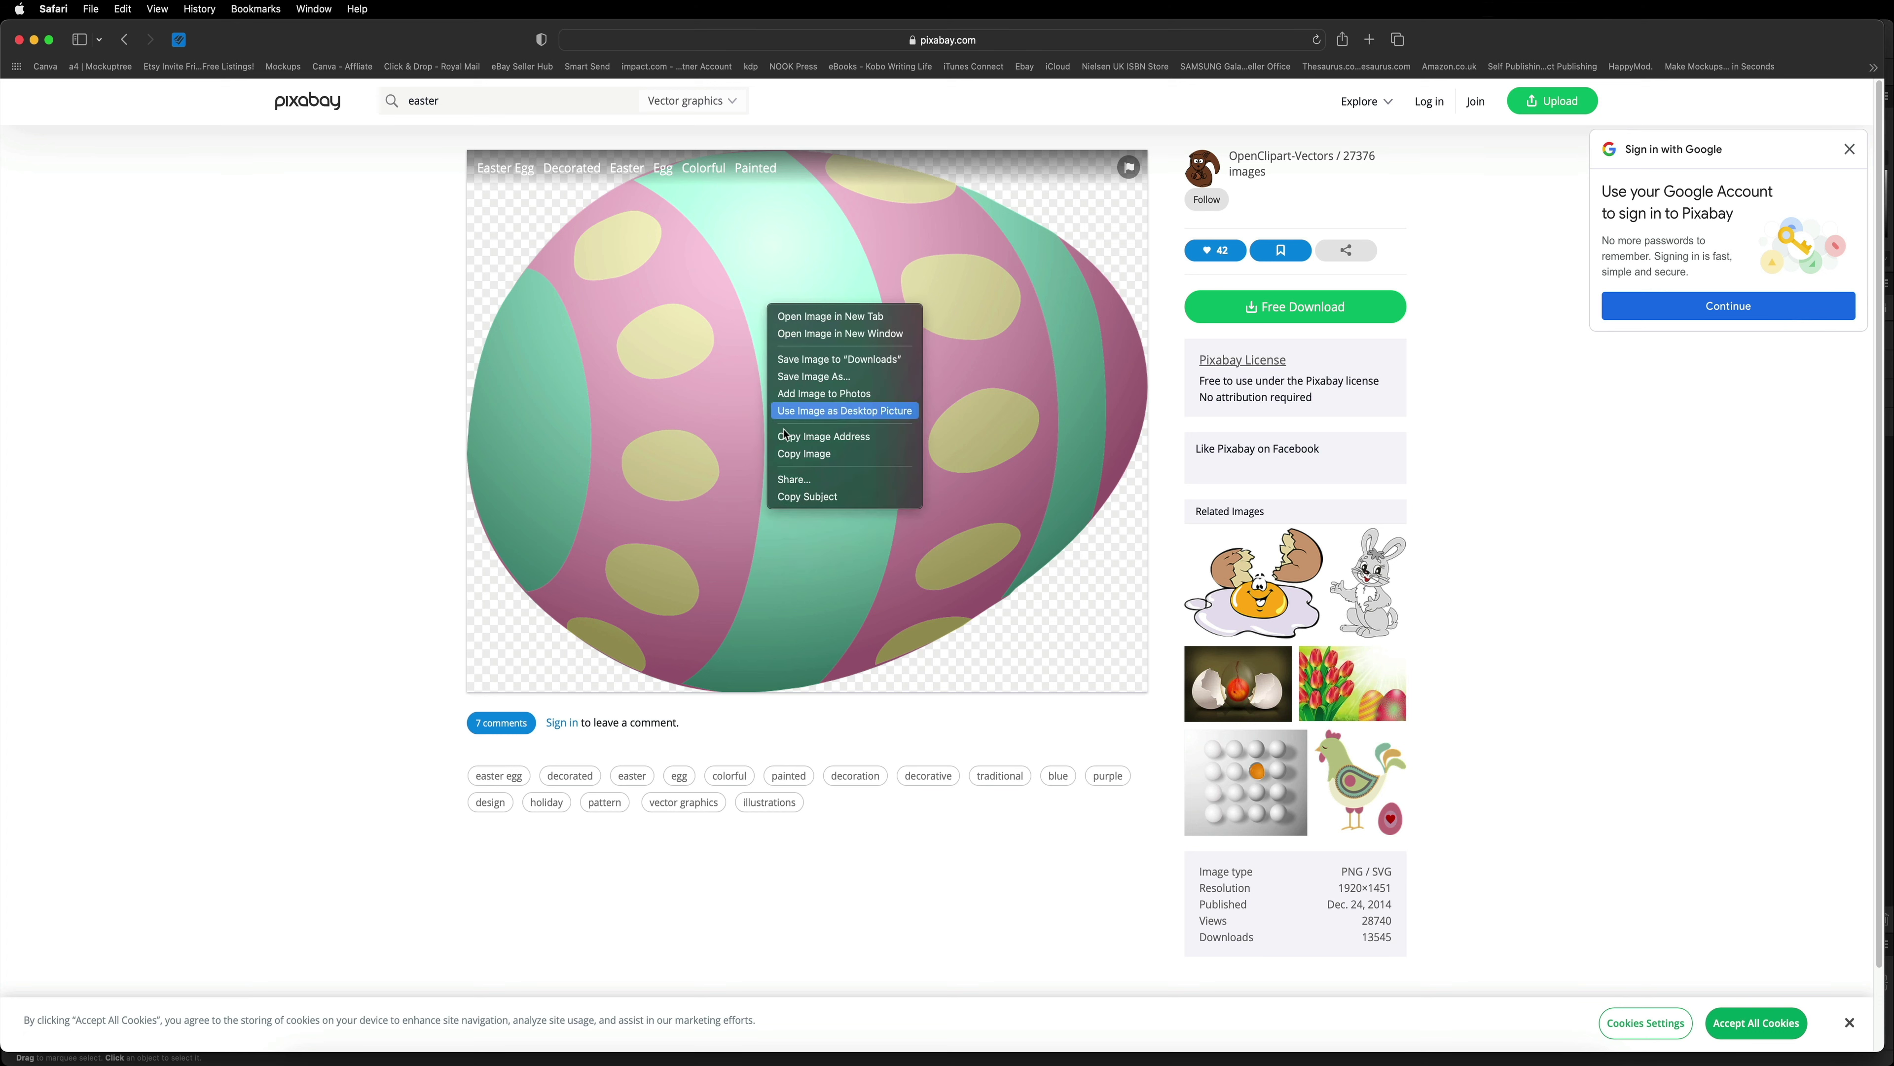
pyautogui.click(801, 459)
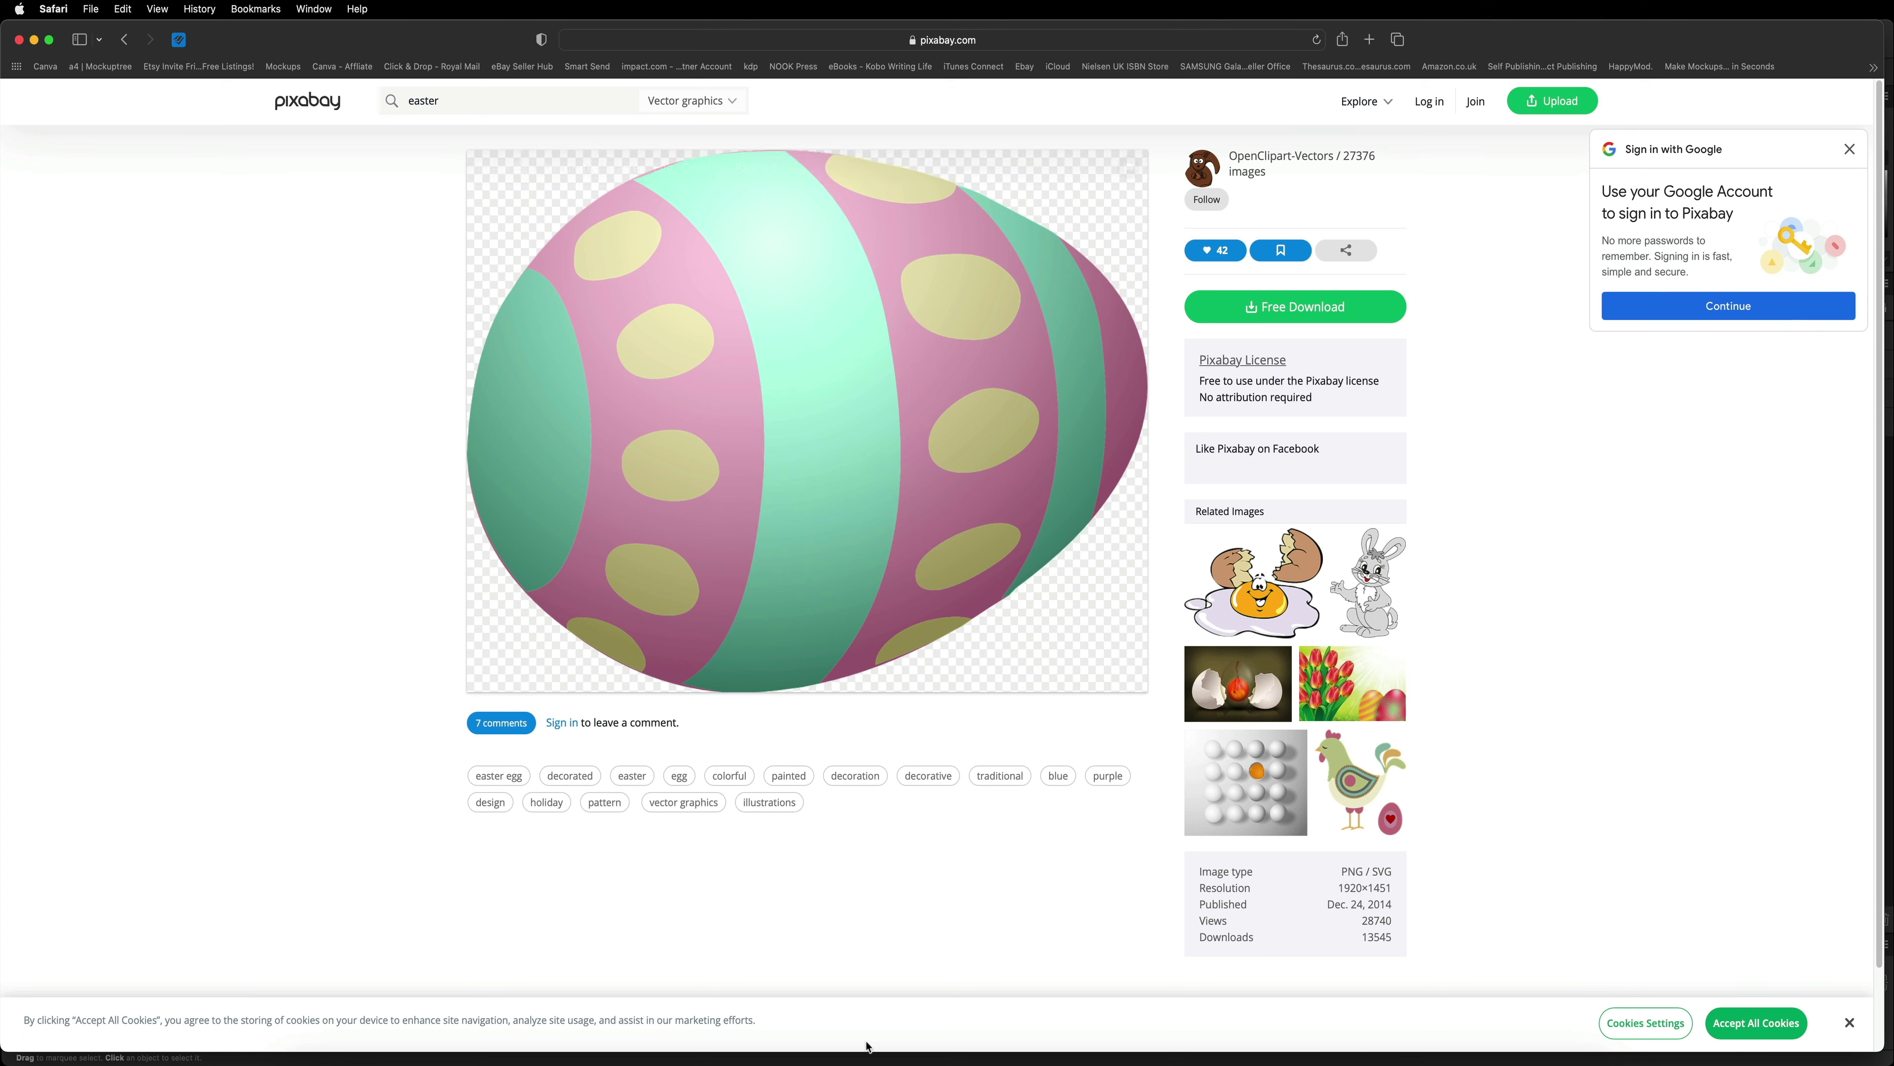
# Step: Switch to Affinity Photo 2 and paste the copied painted egg onto the canvas
pyautogui.click(887, 1059)
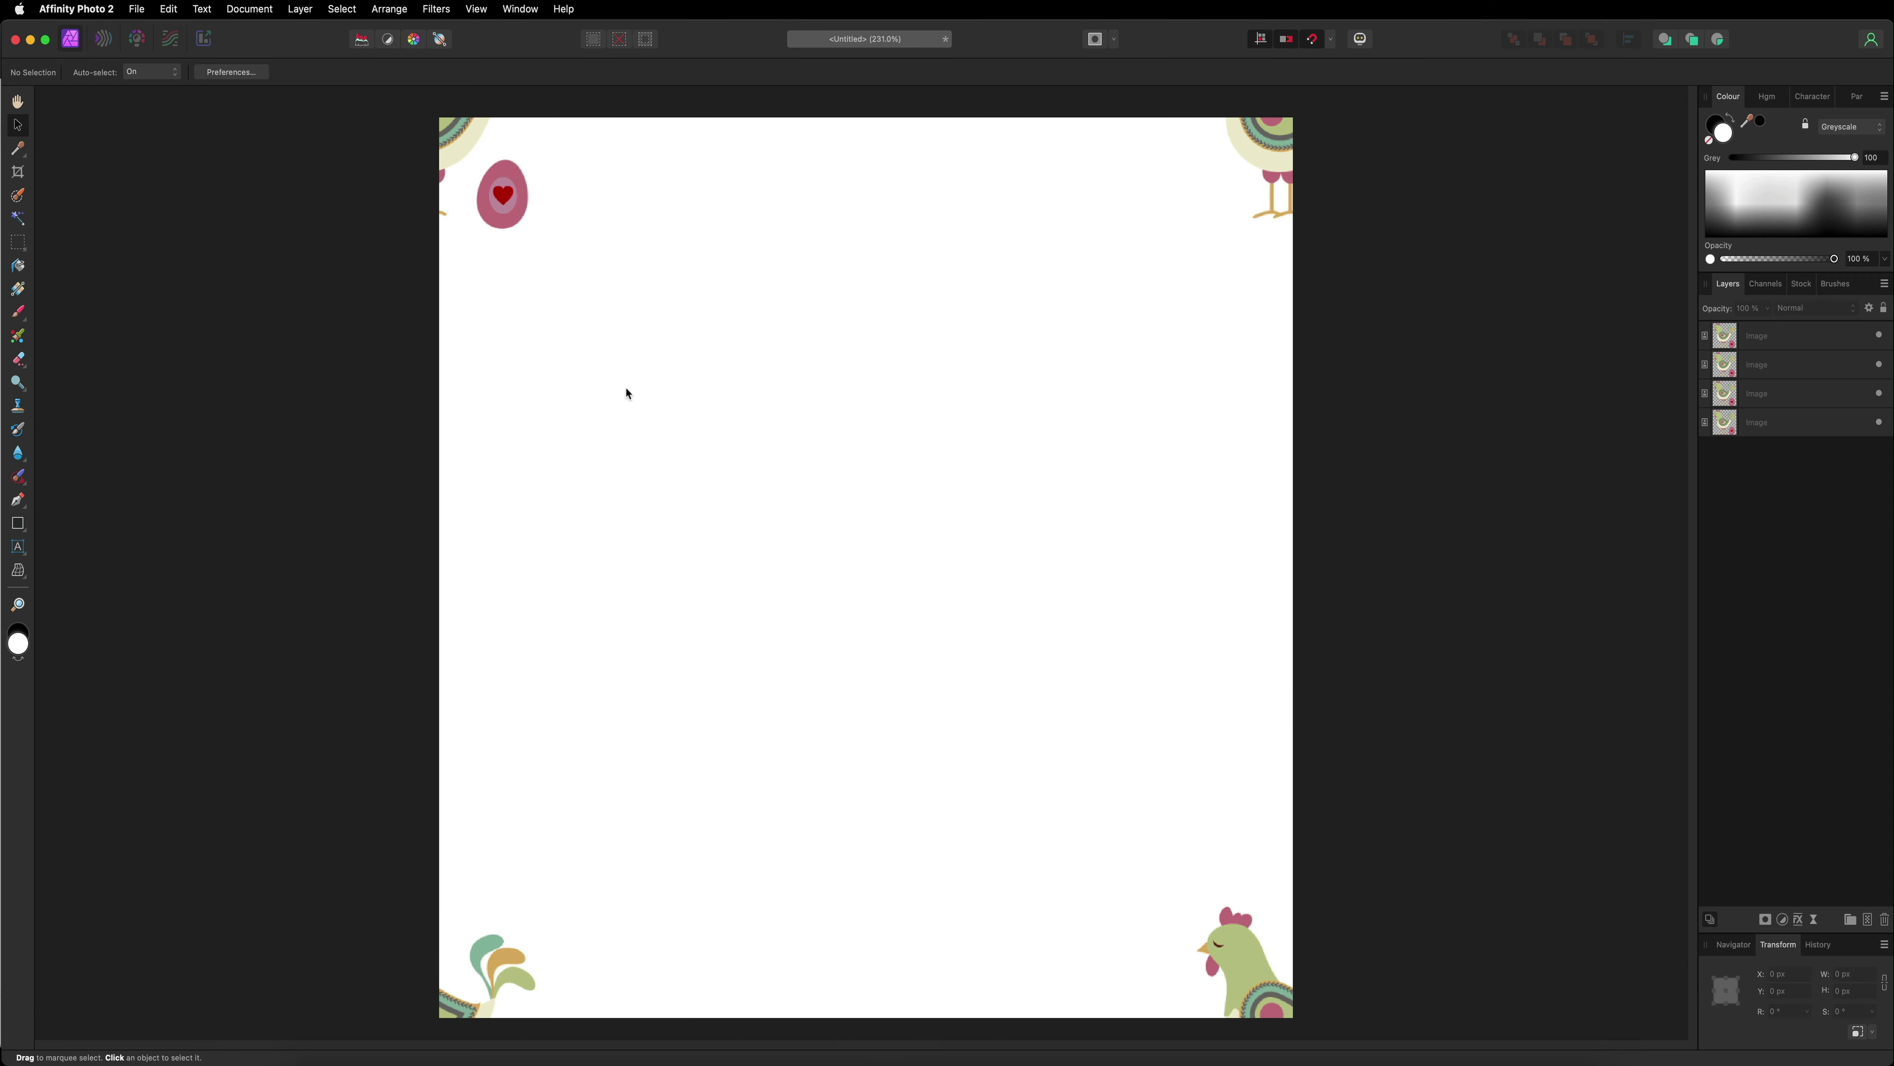
pyautogui.rightClick(719, 323)
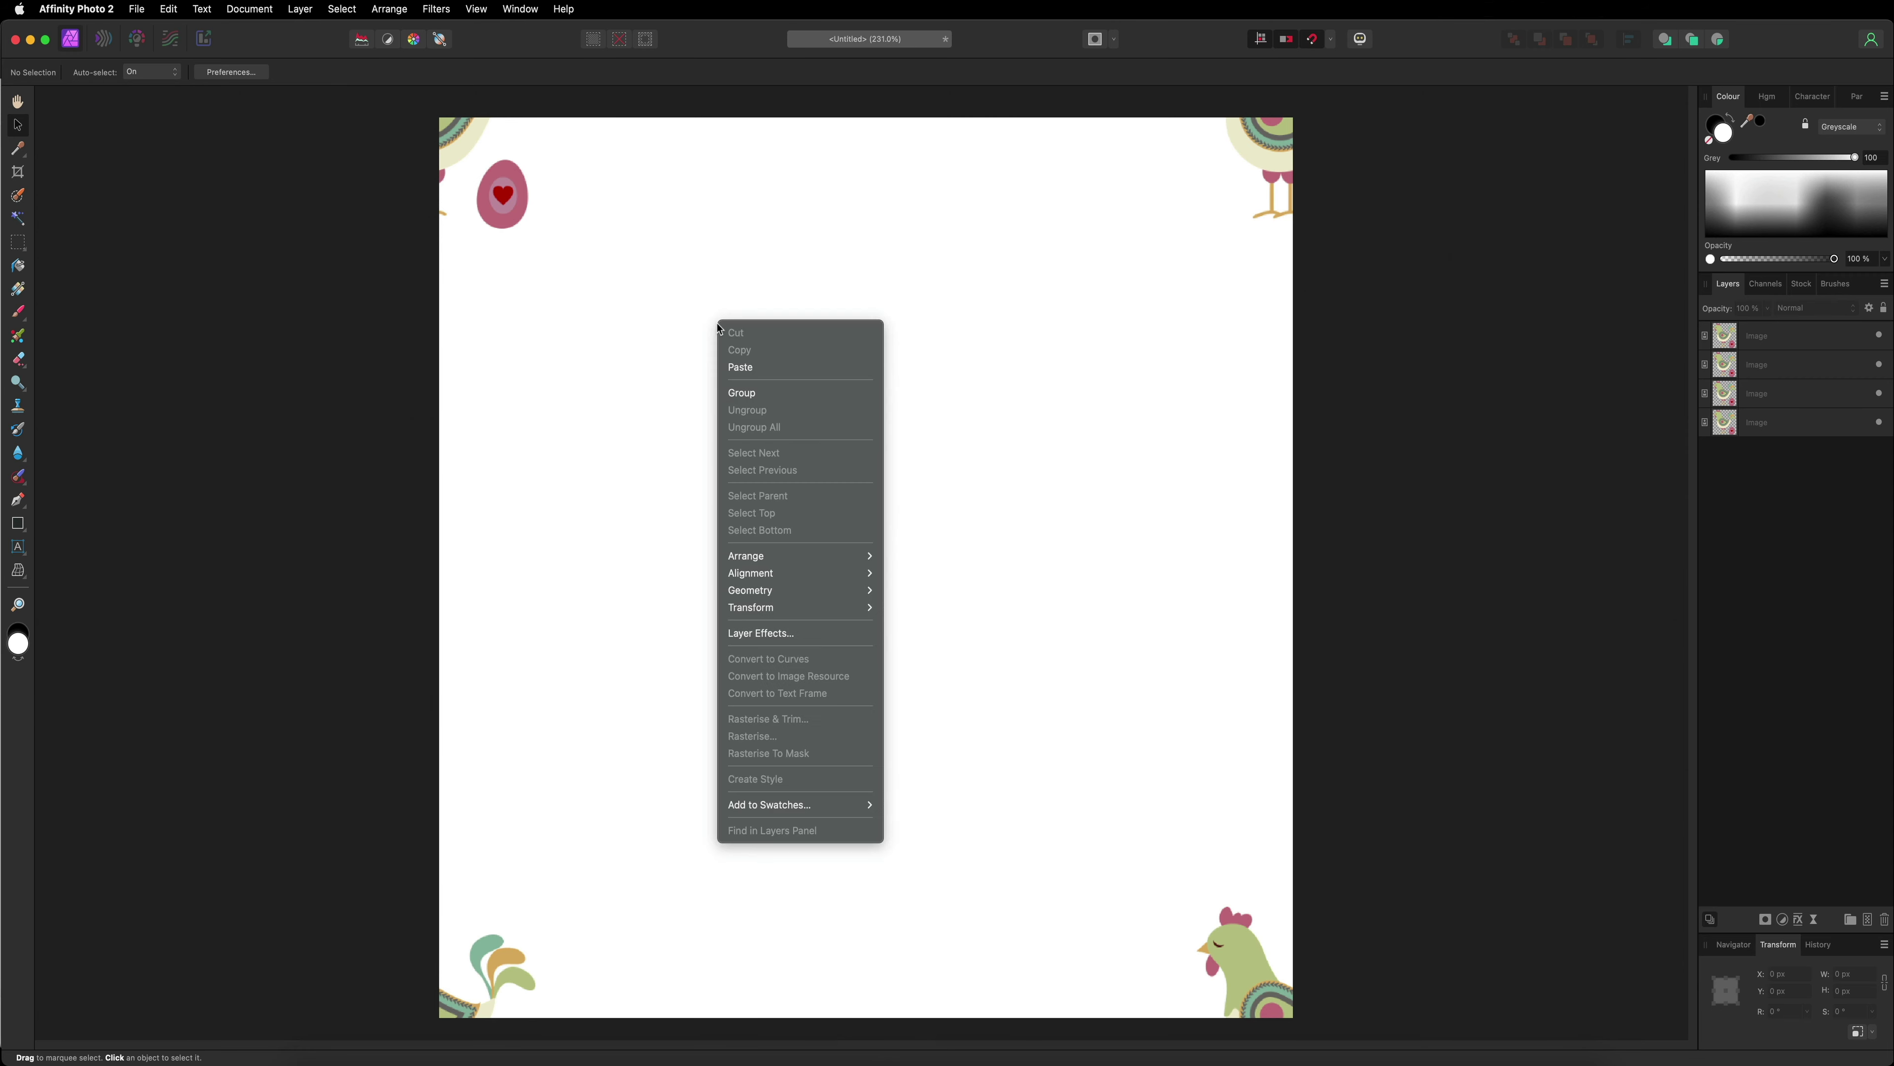
pyautogui.click(741, 367)
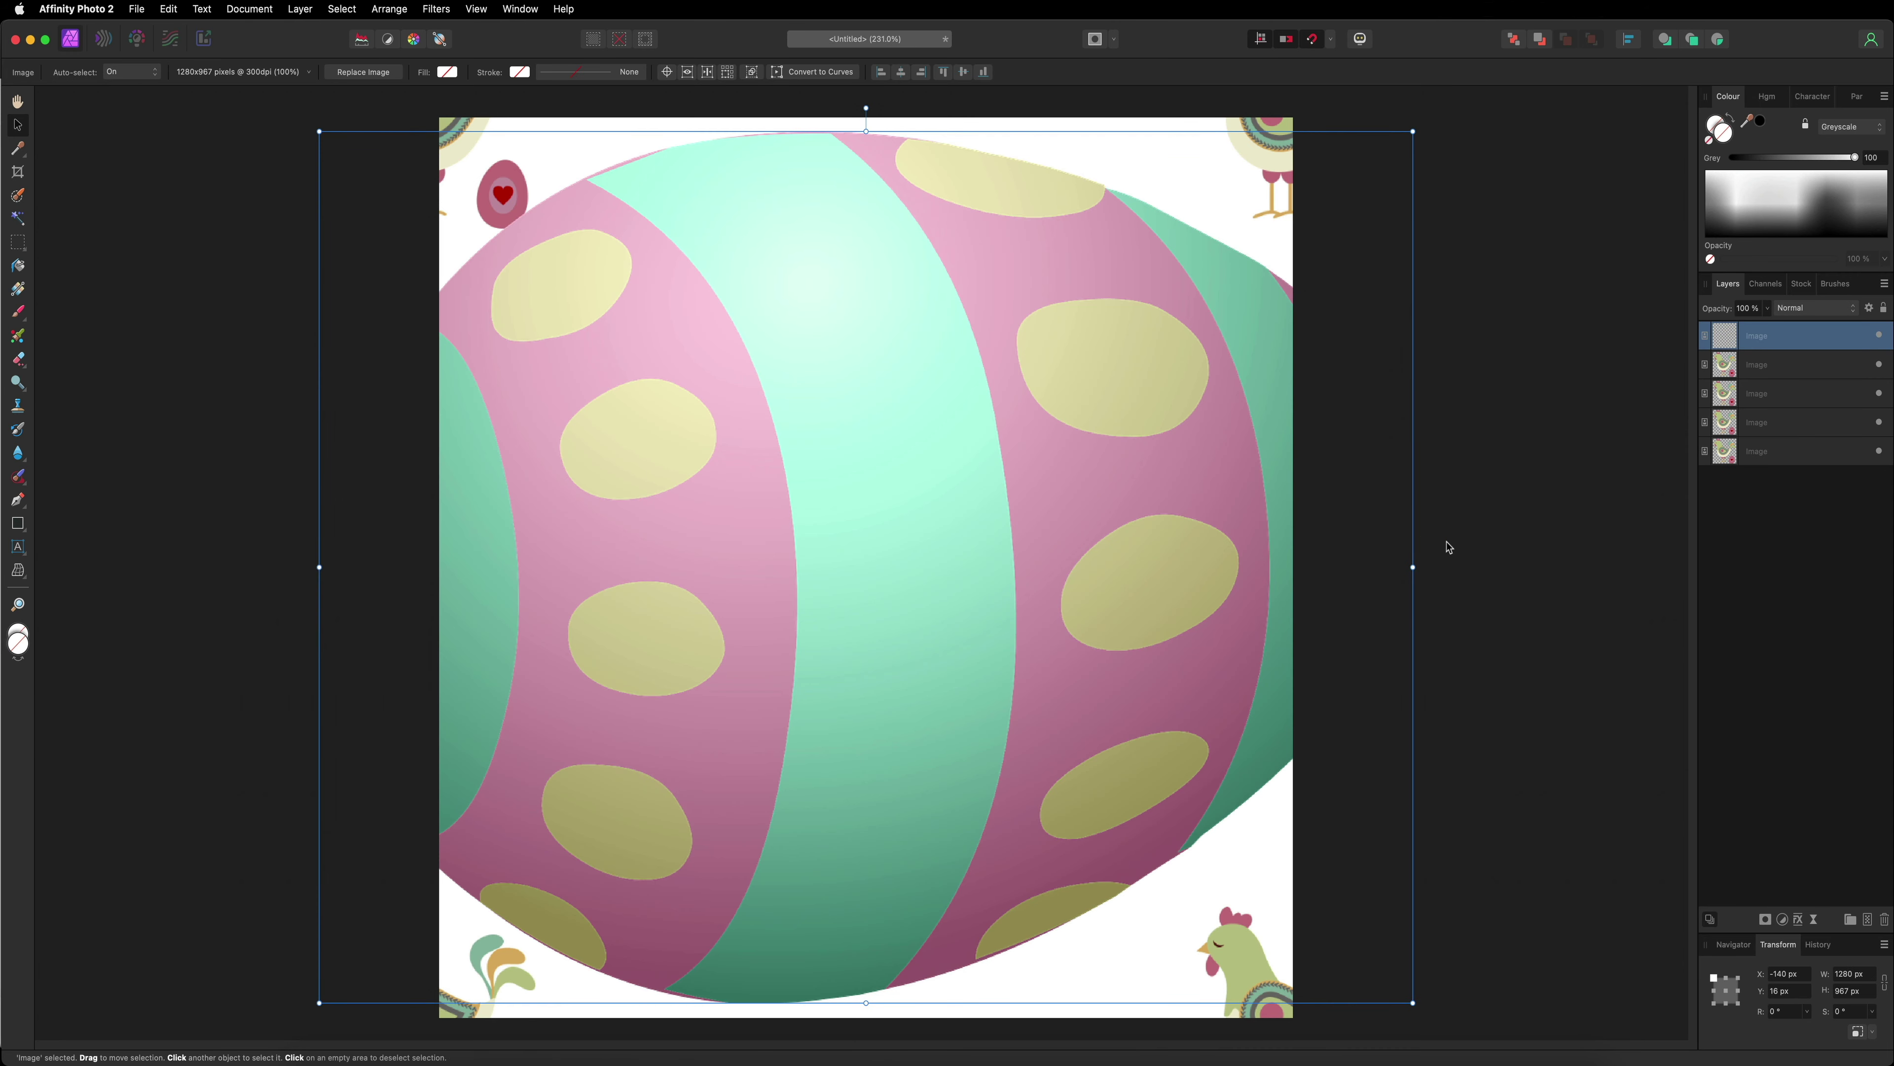
# Step: Scale the tilted egg to about 180 × 136 px beside the heart egg, and scatter five more copies across the canvas
pyautogui.moveTo(1412, 131); pyautogui.dragTo(768, 338)
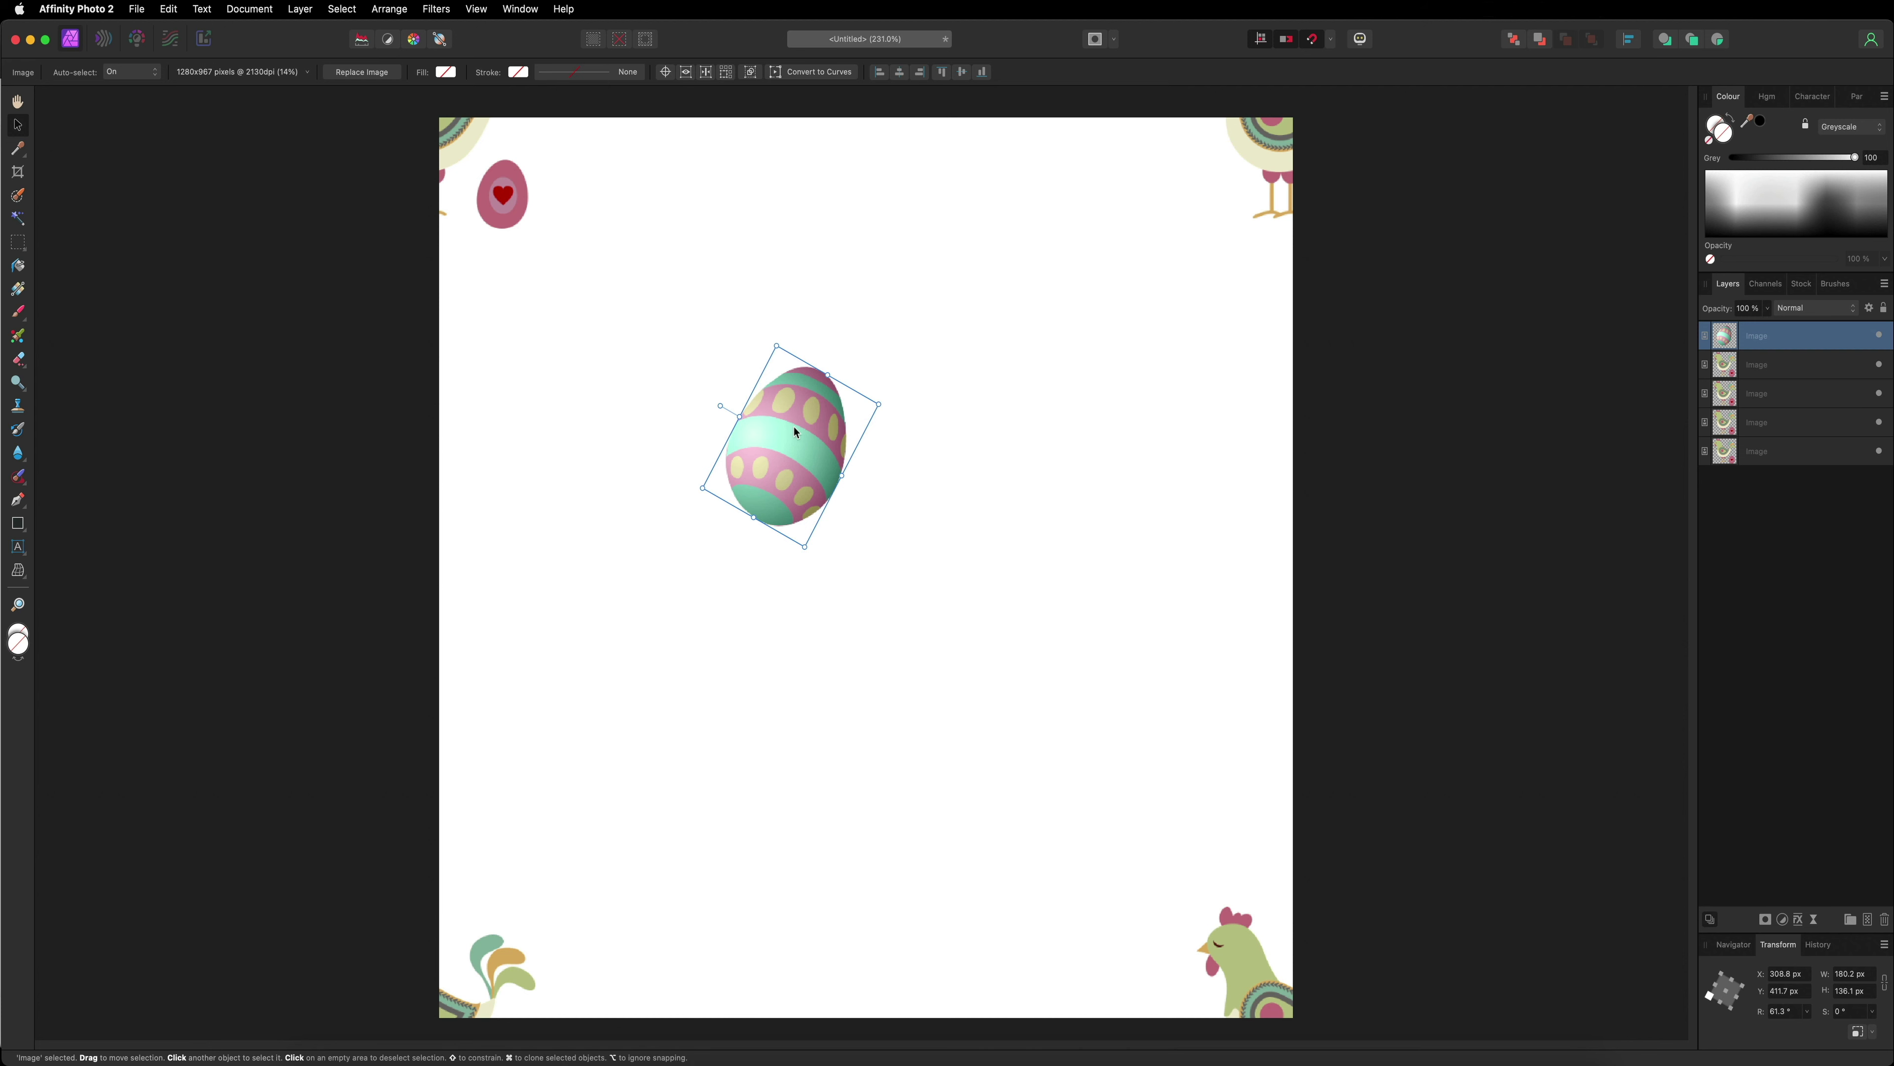
pyautogui.moveTo(797, 443); pyautogui.dragTo(653, 222)
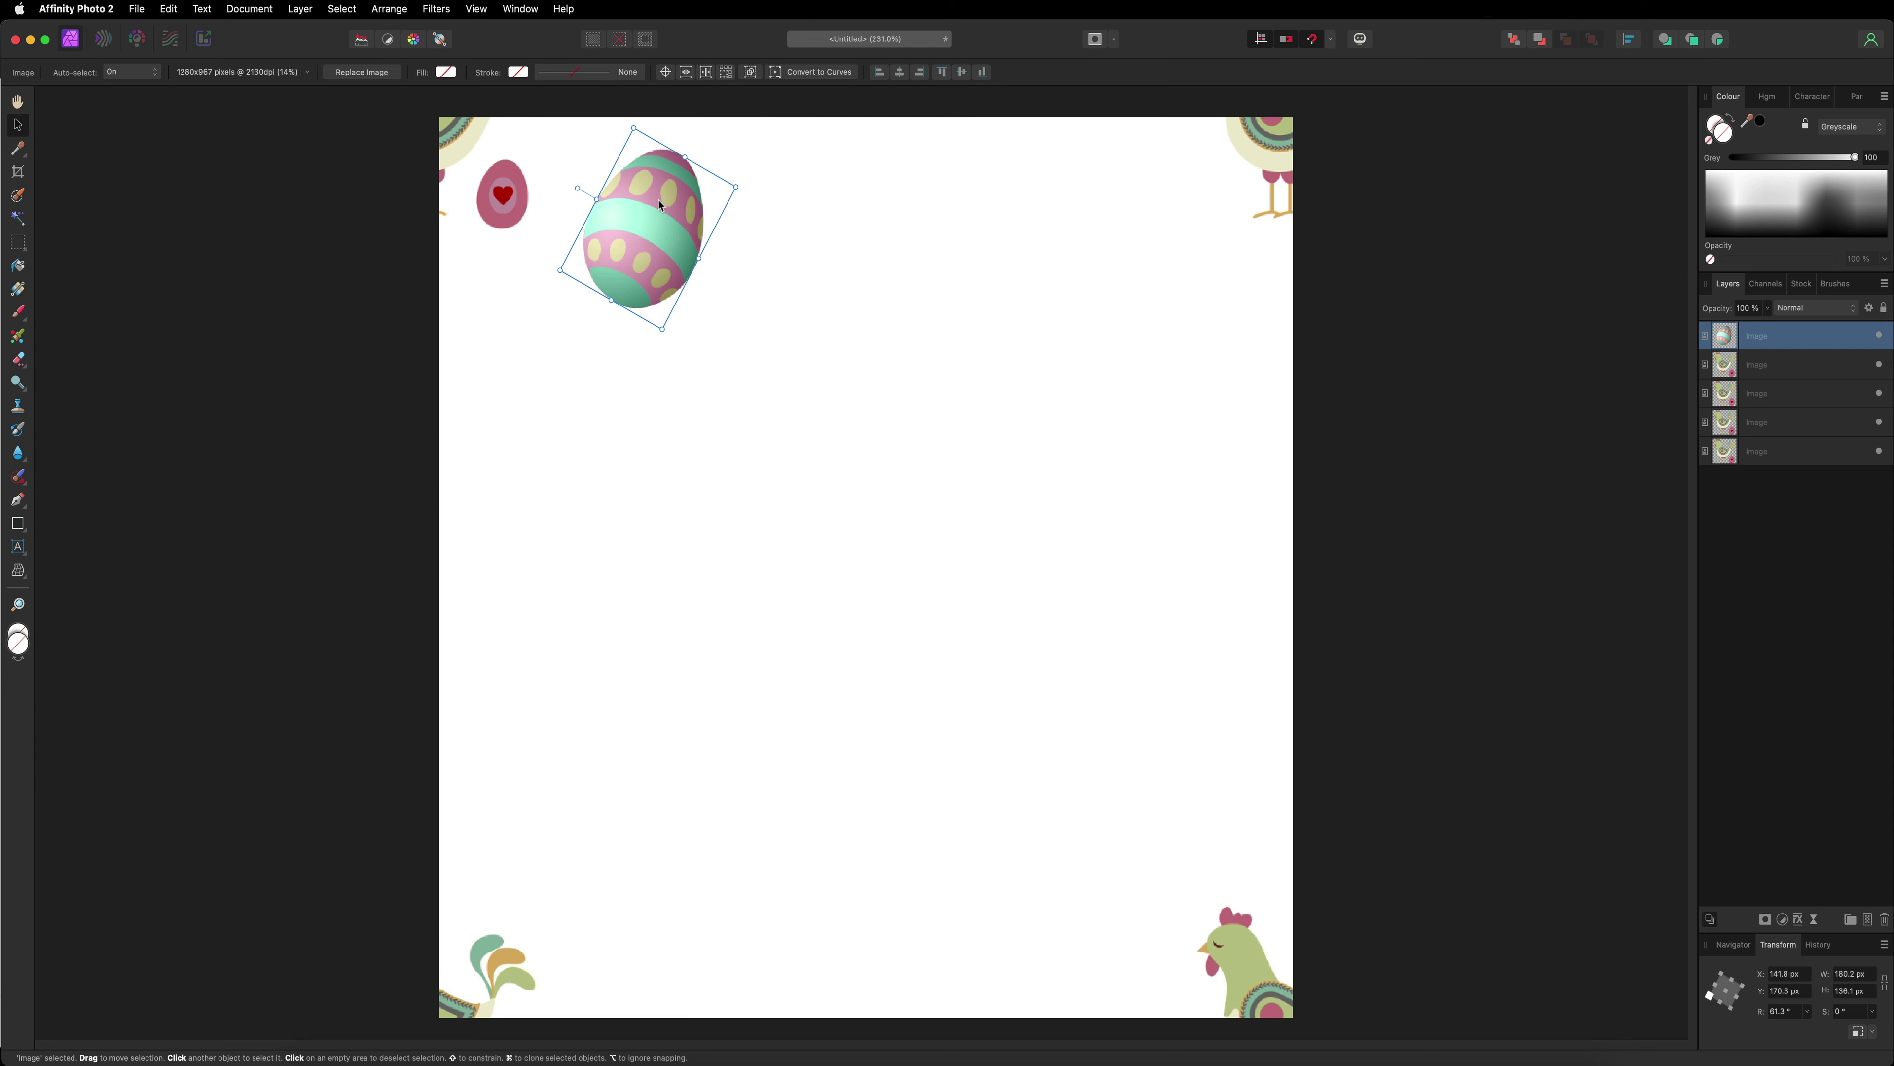
pyautogui.moveTo(660, 205)
pyautogui.mouseDown()
pyautogui.moveTo(892, 209)
pyautogui.moveTo(874, 448)
pyautogui.moveTo(766, 523)
pyautogui.moveTo(582, 599)
pyautogui.moveTo(821, 856)
pyautogui.moveTo(1149, 721)
pyautogui.moveTo(1153, 297)
pyautogui.mouseUp()
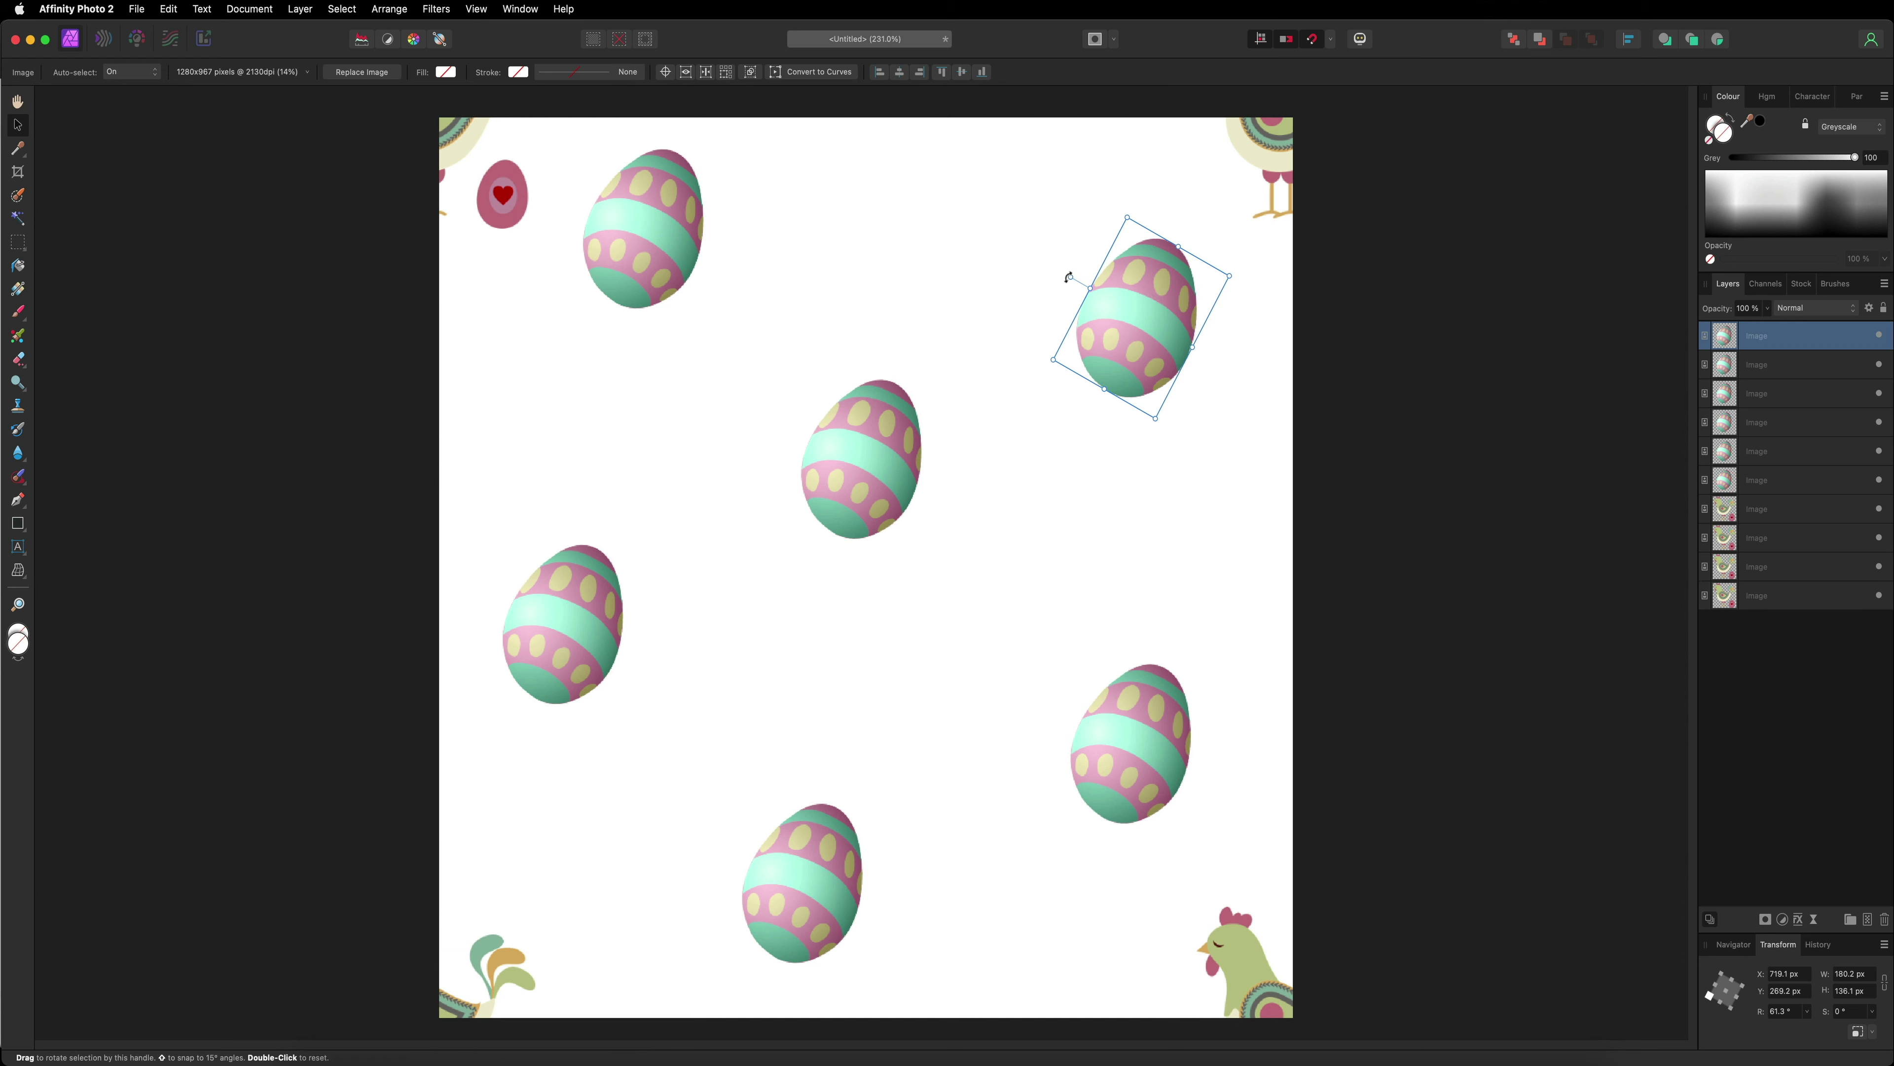
# Step: Rotate the upper-right, centre, left and bottom painted egg copies to different angles, and clear the selection
pyautogui.moveTo(1071, 277); pyautogui.dragTo(1091, 254)
pyautogui.click(852, 451)
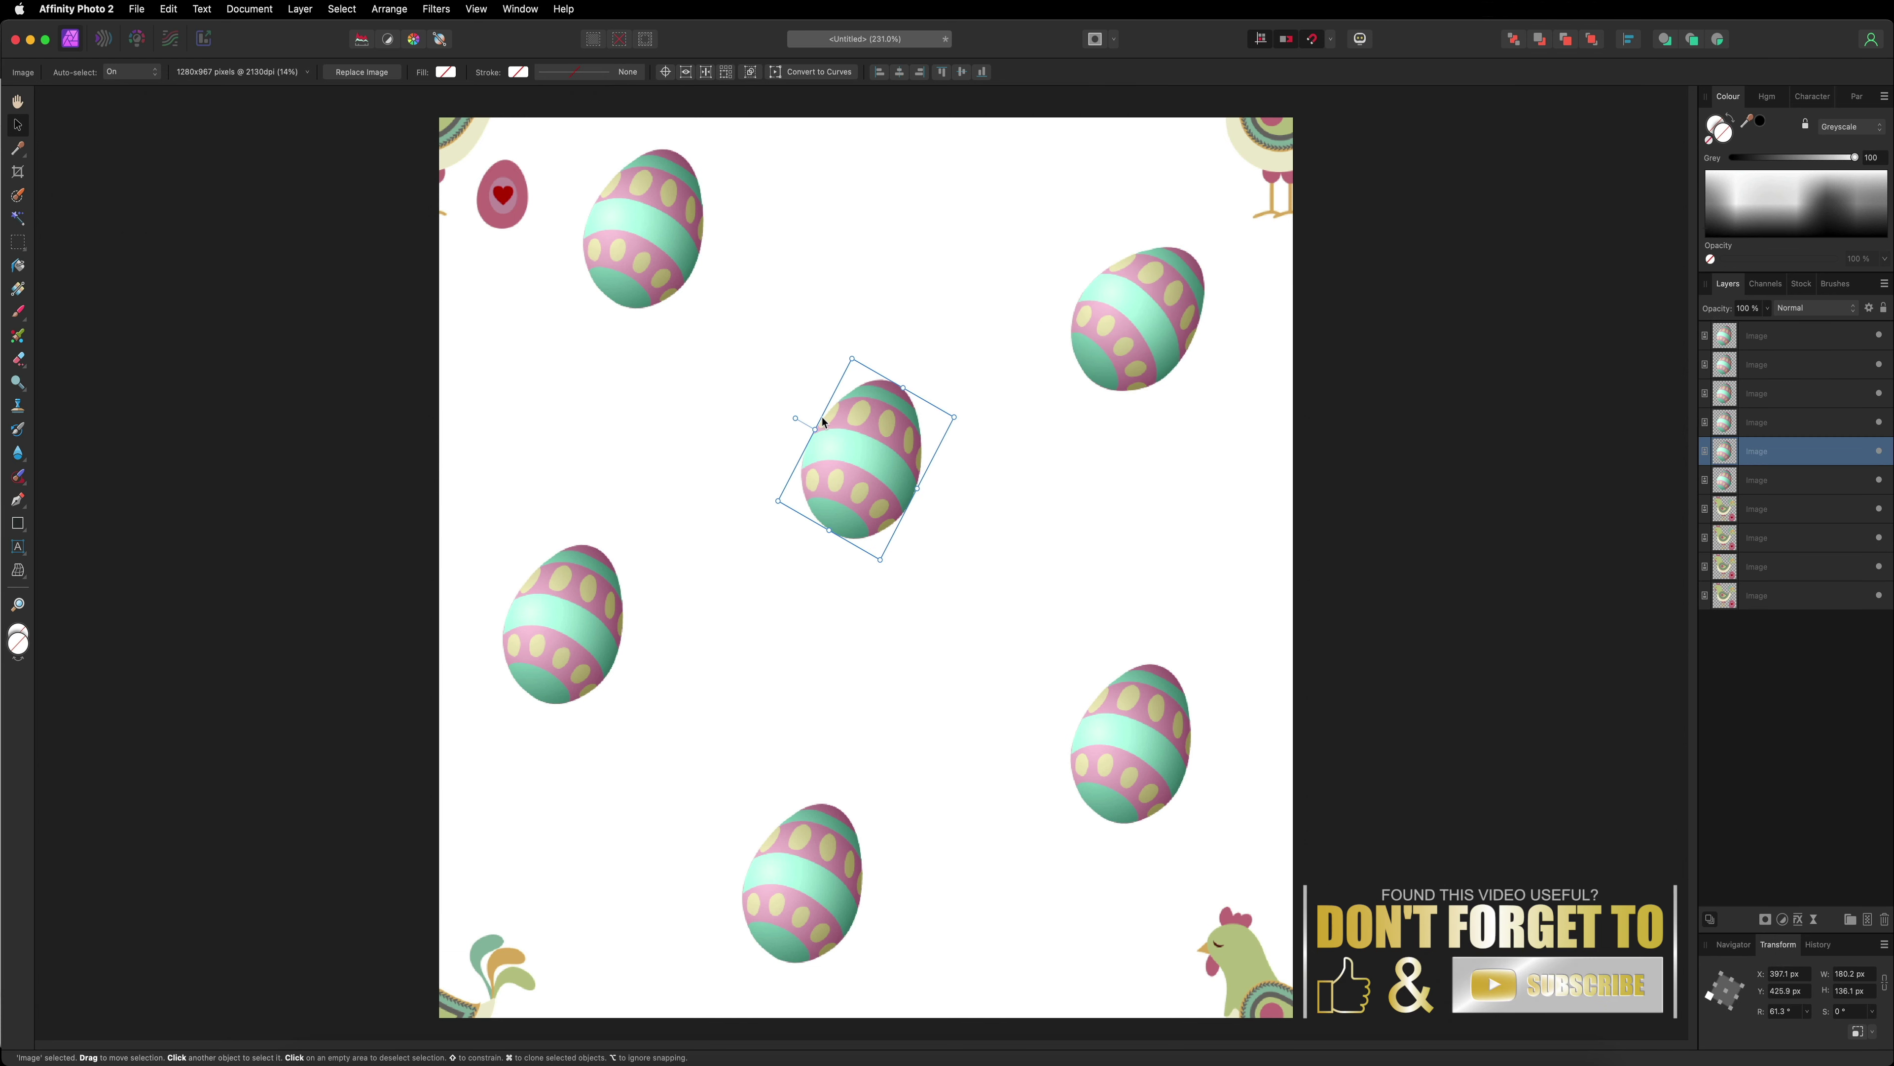
pyautogui.moveTo(795, 415); pyautogui.dragTo(788, 479)
pyautogui.click(522, 629)
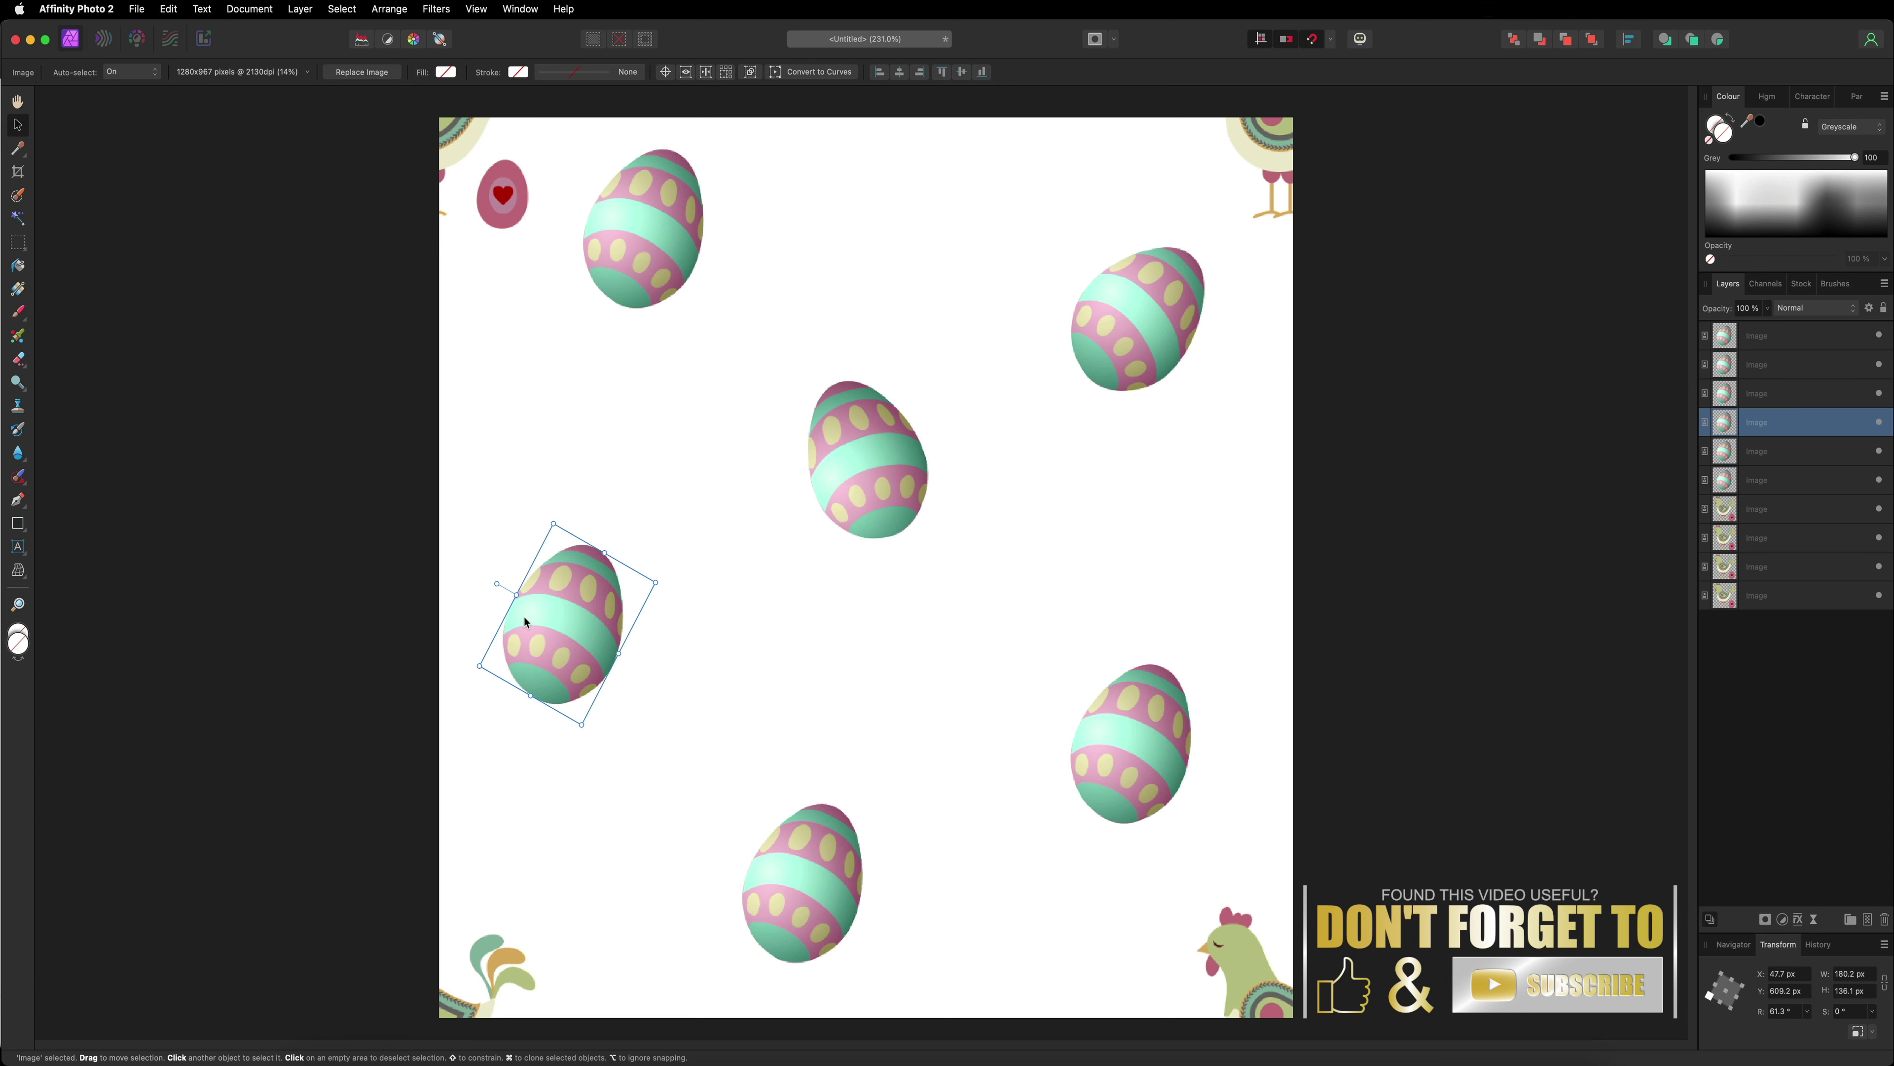
pyautogui.moveTo(499, 581); pyautogui.dragTo(533, 671)
pyautogui.click(791, 847)
pyautogui.moveTo(737, 841); pyautogui.dragTo(766, 793)
pyautogui.click(1092, 592)
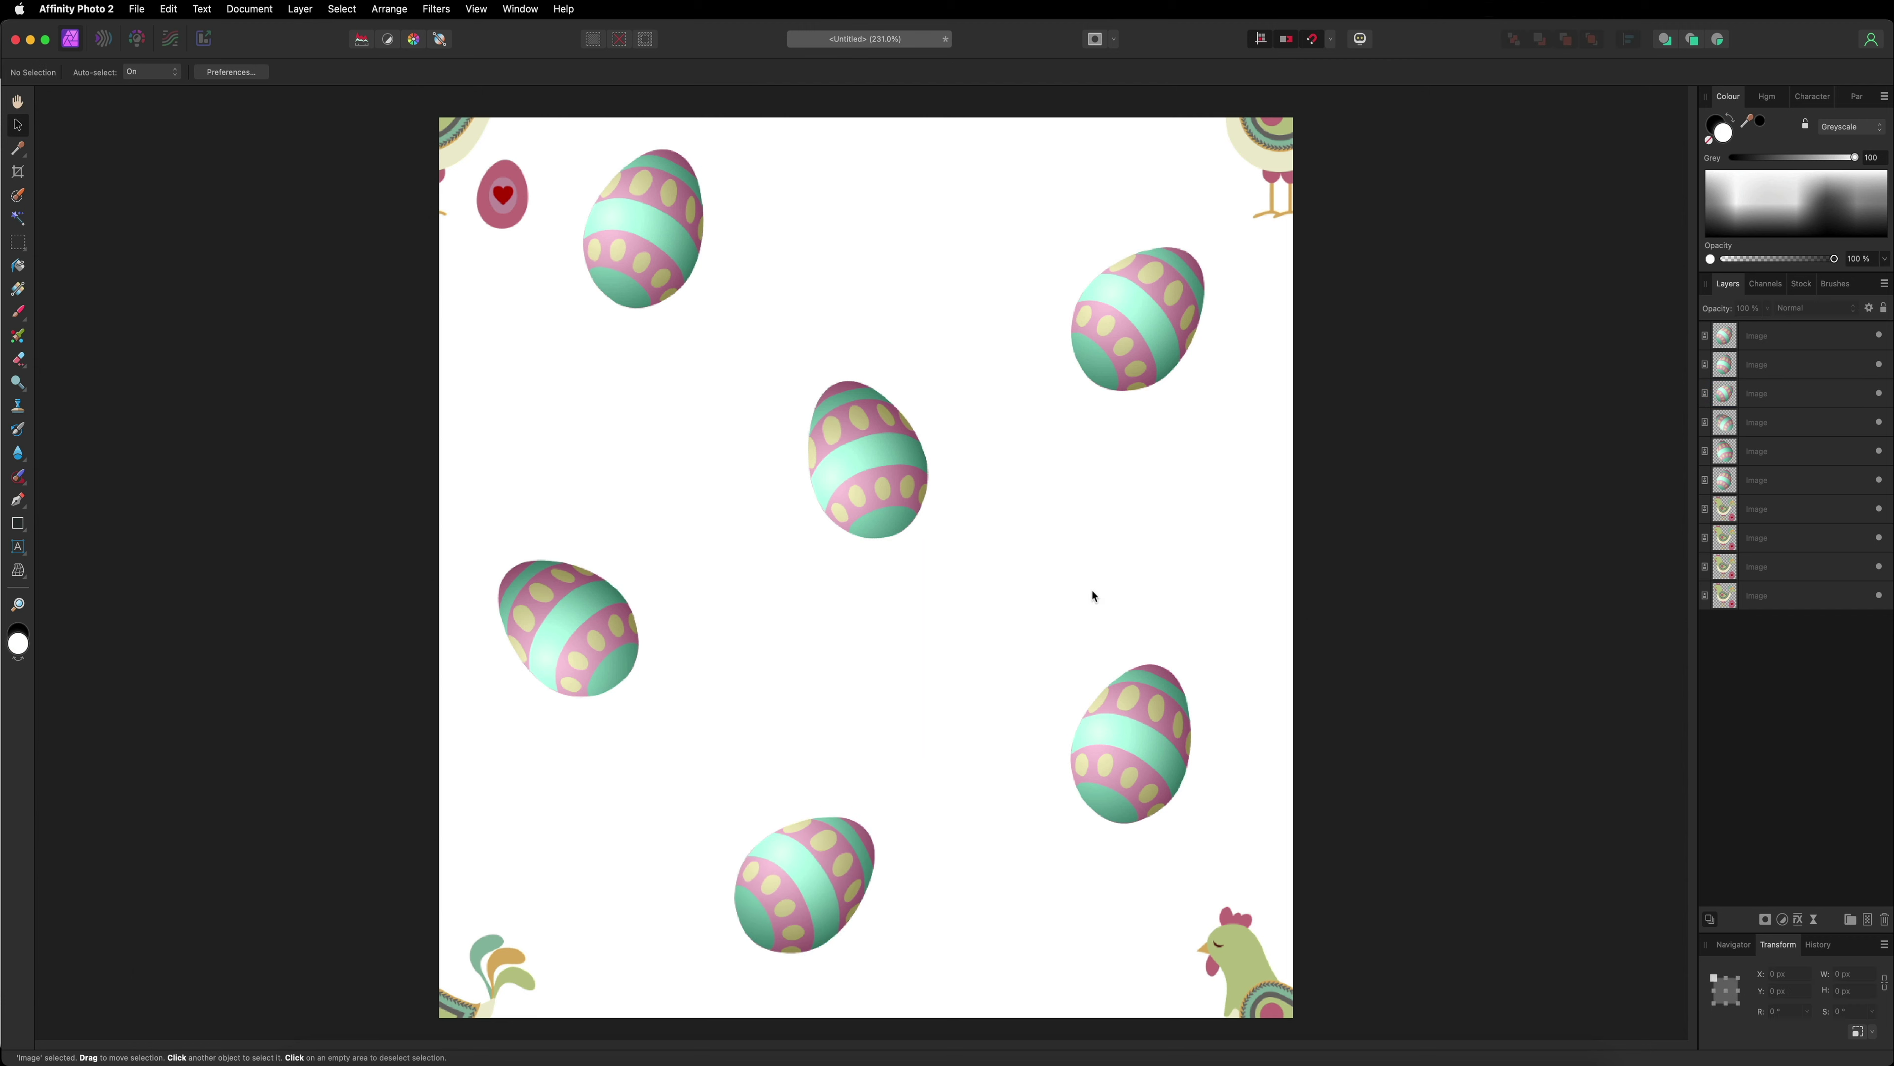
# Step: Switch to Safari, find the bunny with Easter egg basket in the search results, and copy its image
pyautogui.click(431, 1060)
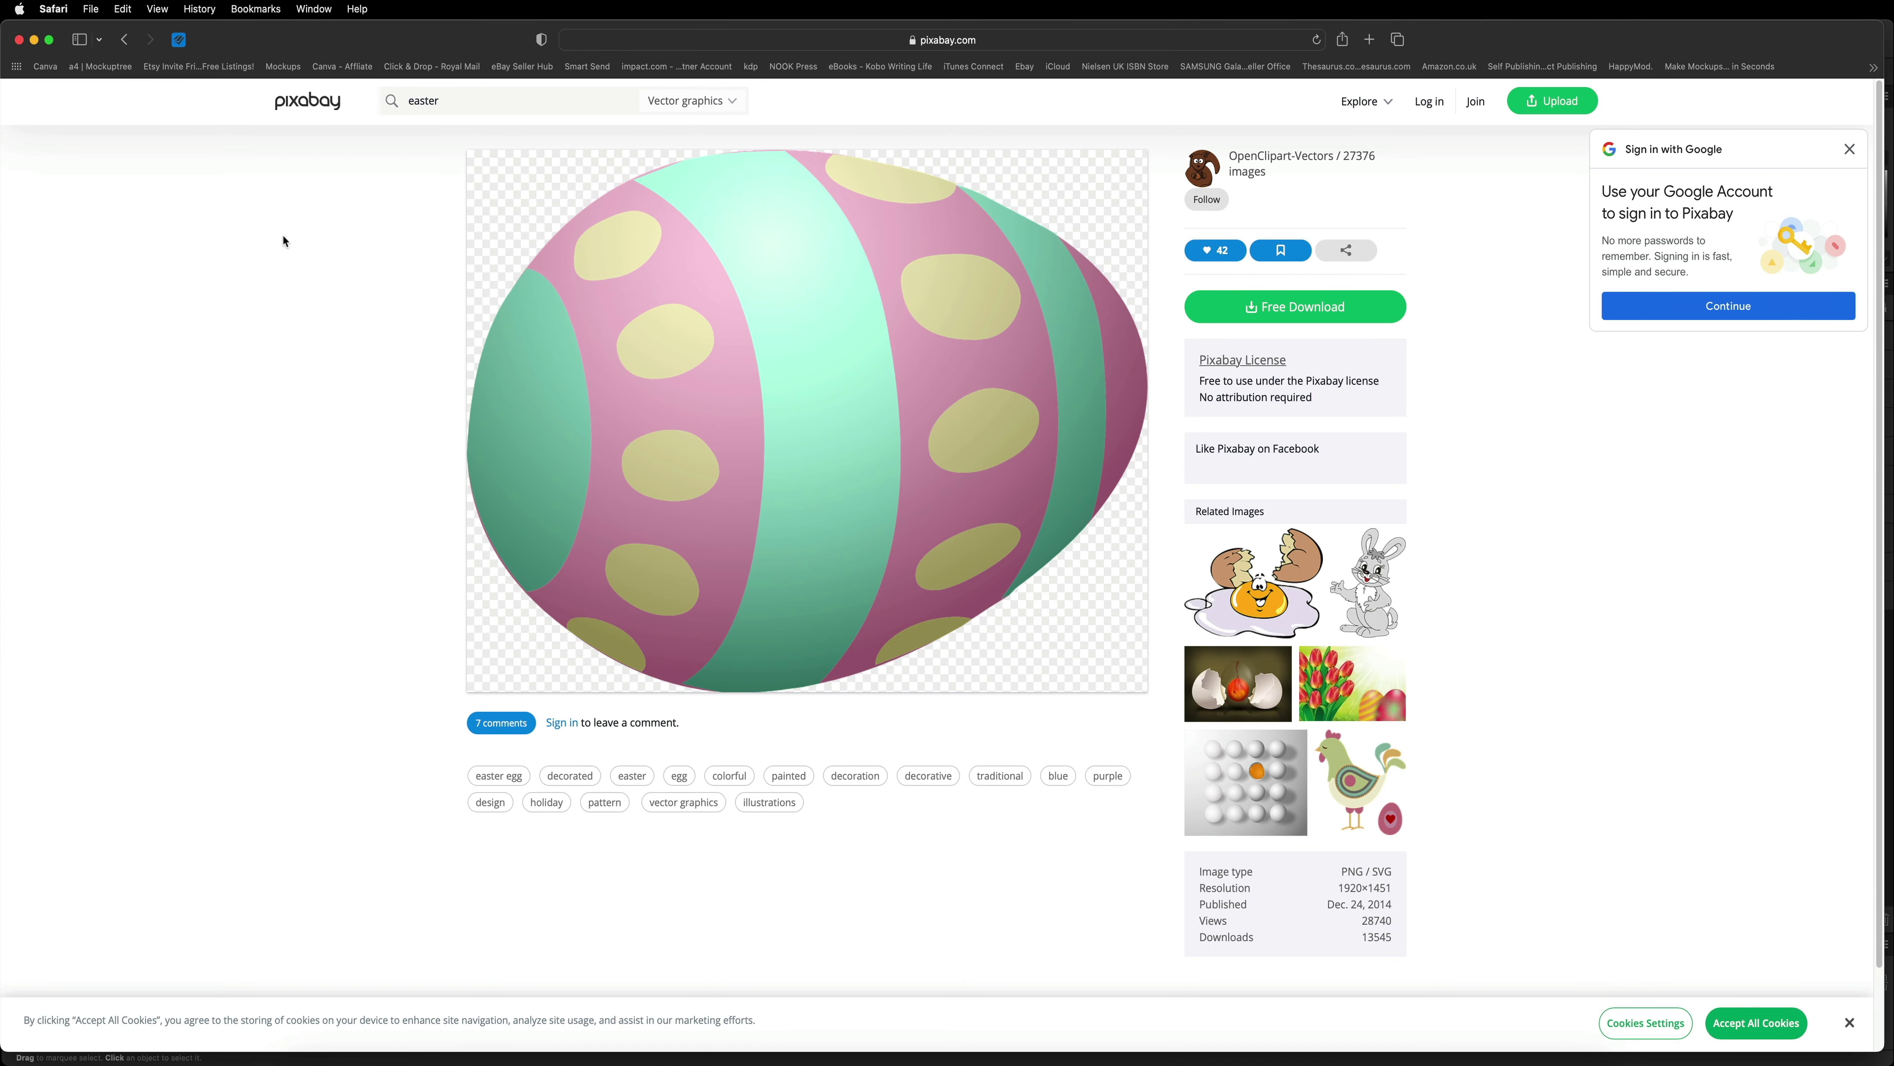
pyautogui.click(124, 40)
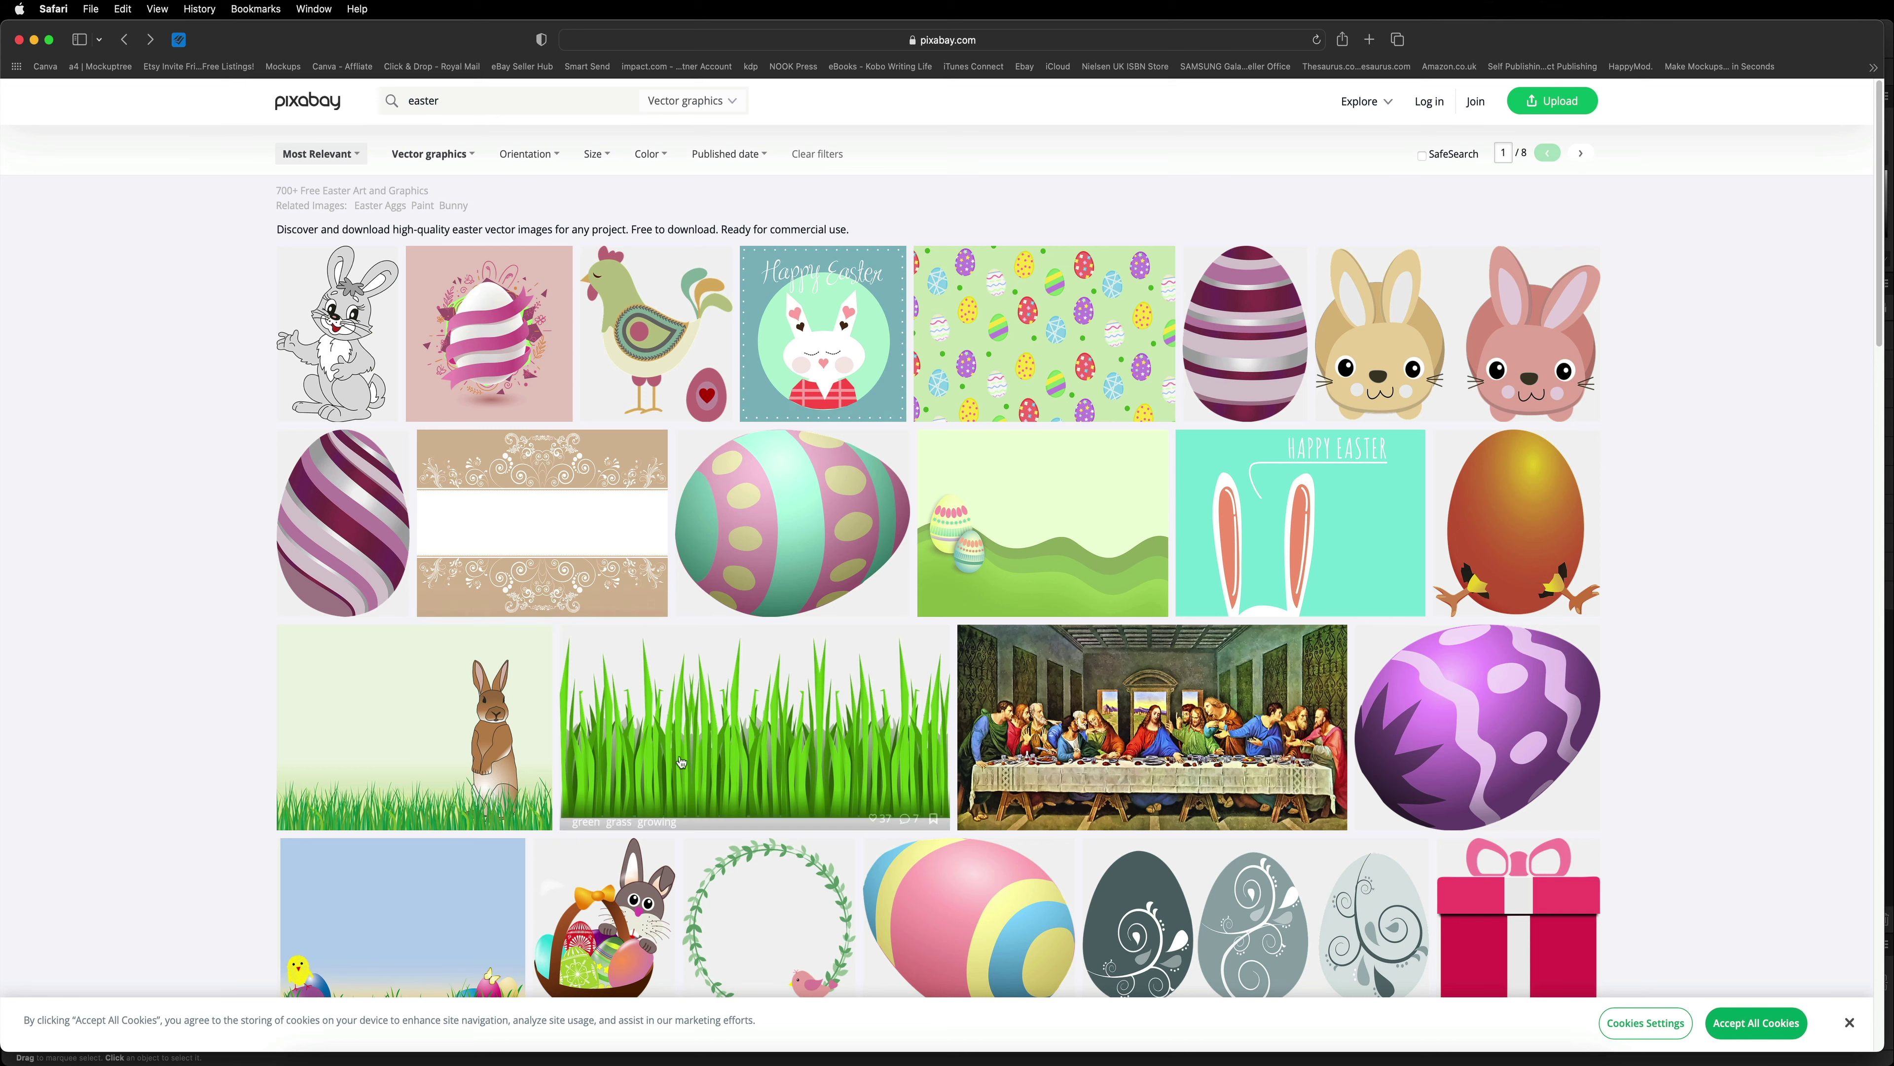
pyautogui.scroll(-3, 646, 853)
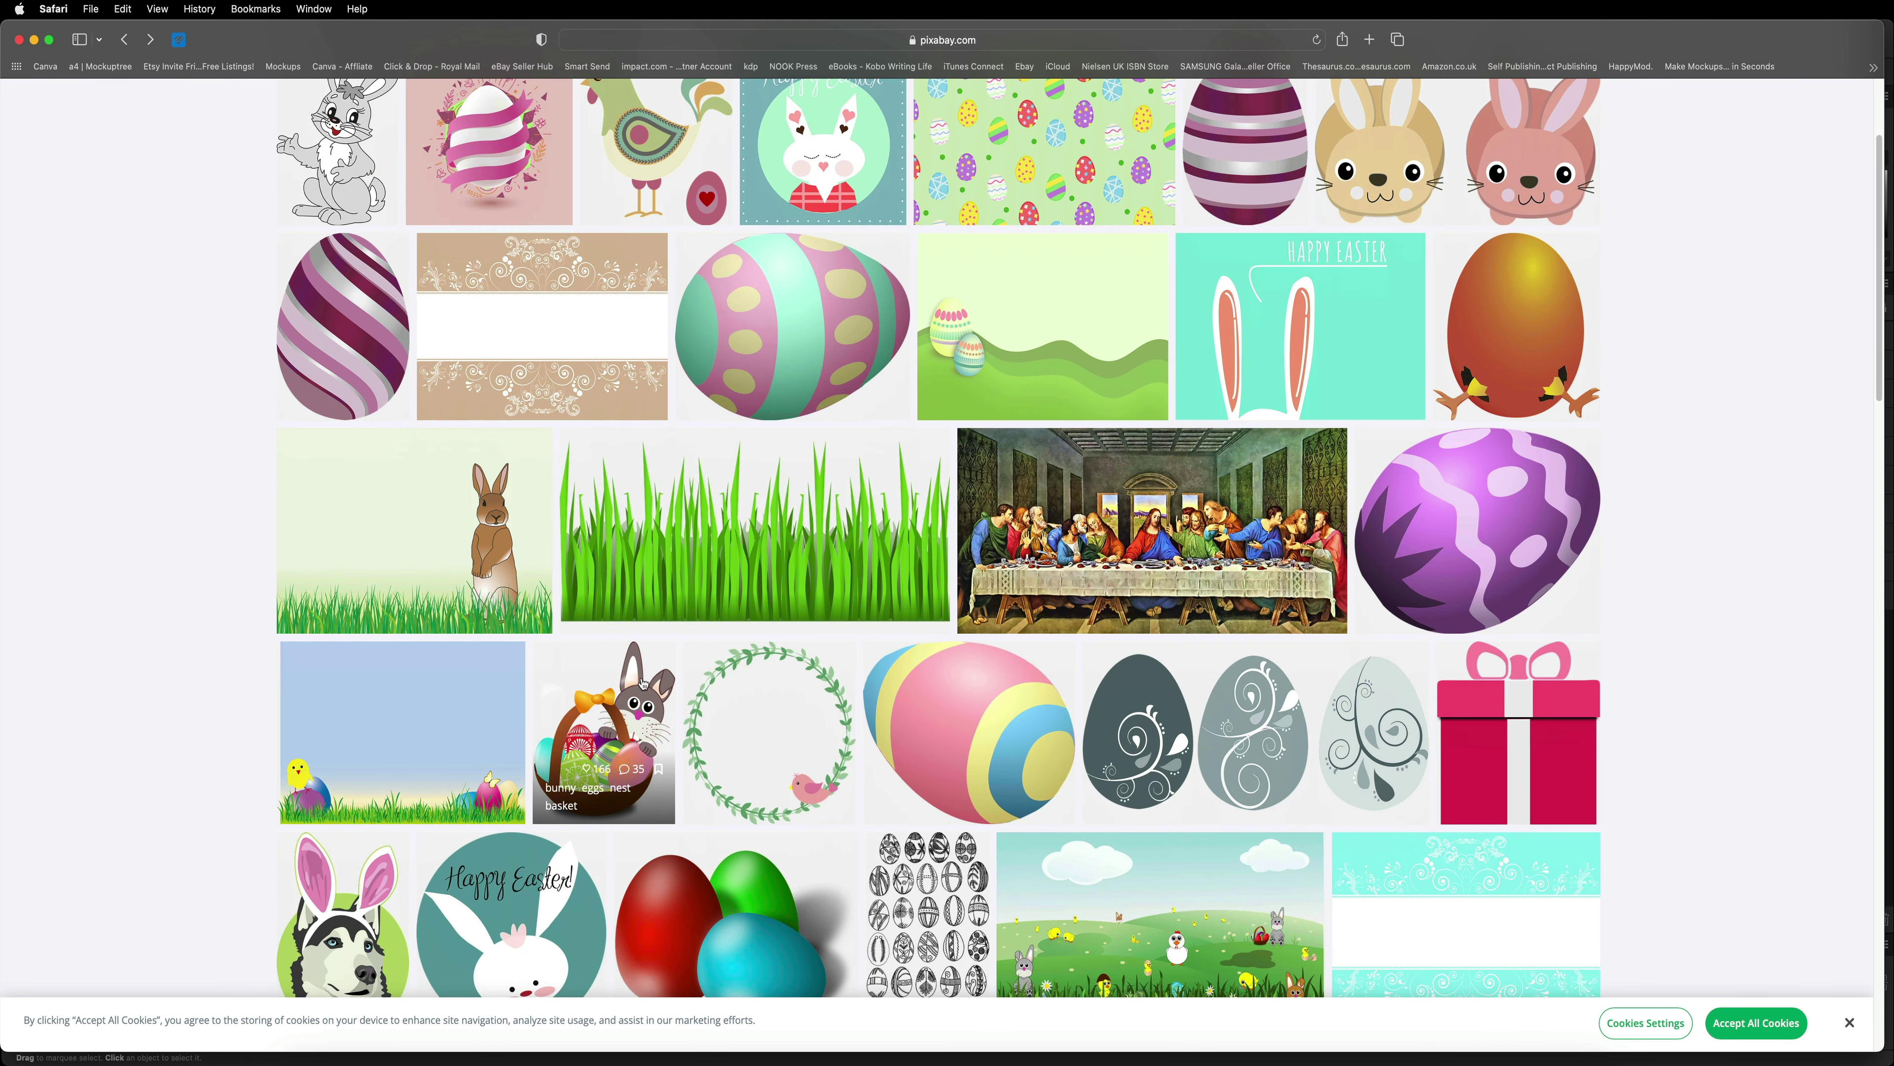
pyautogui.click(641, 678)
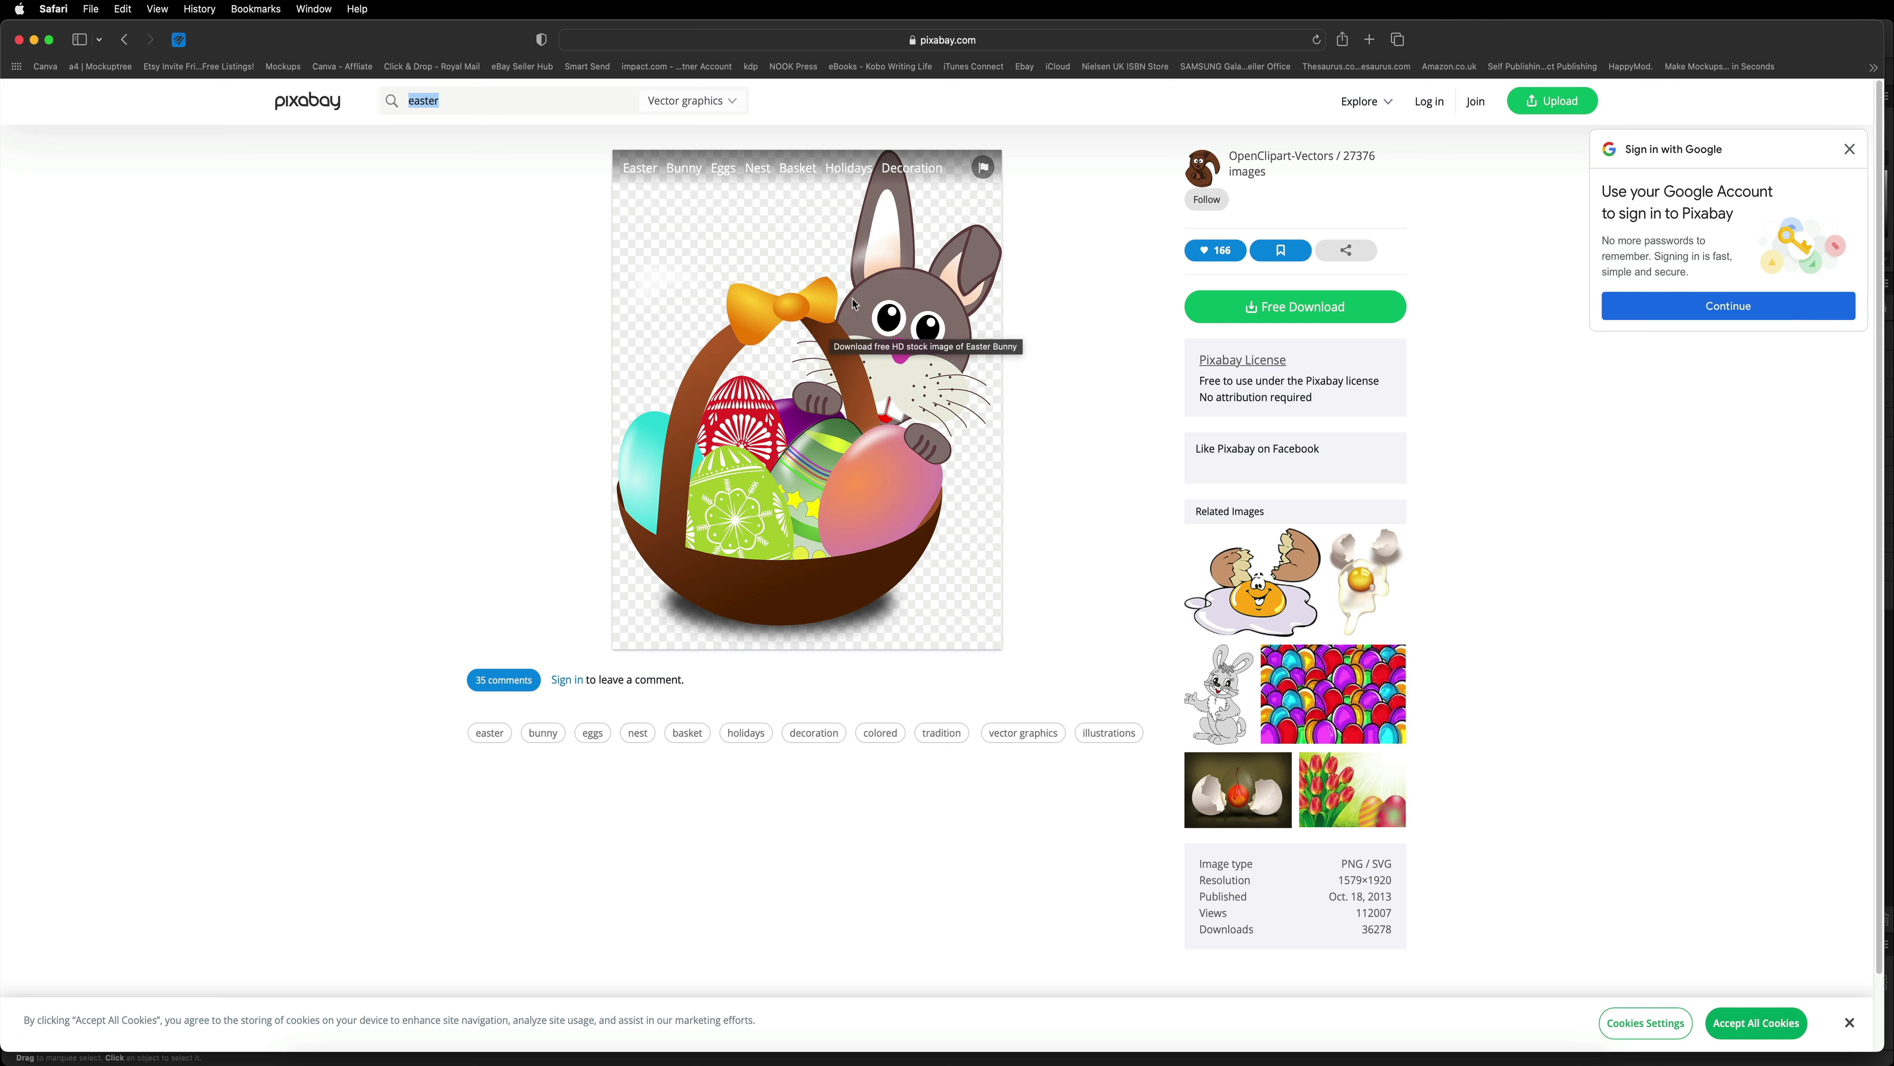
pyautogui.rightClick(751, 422)
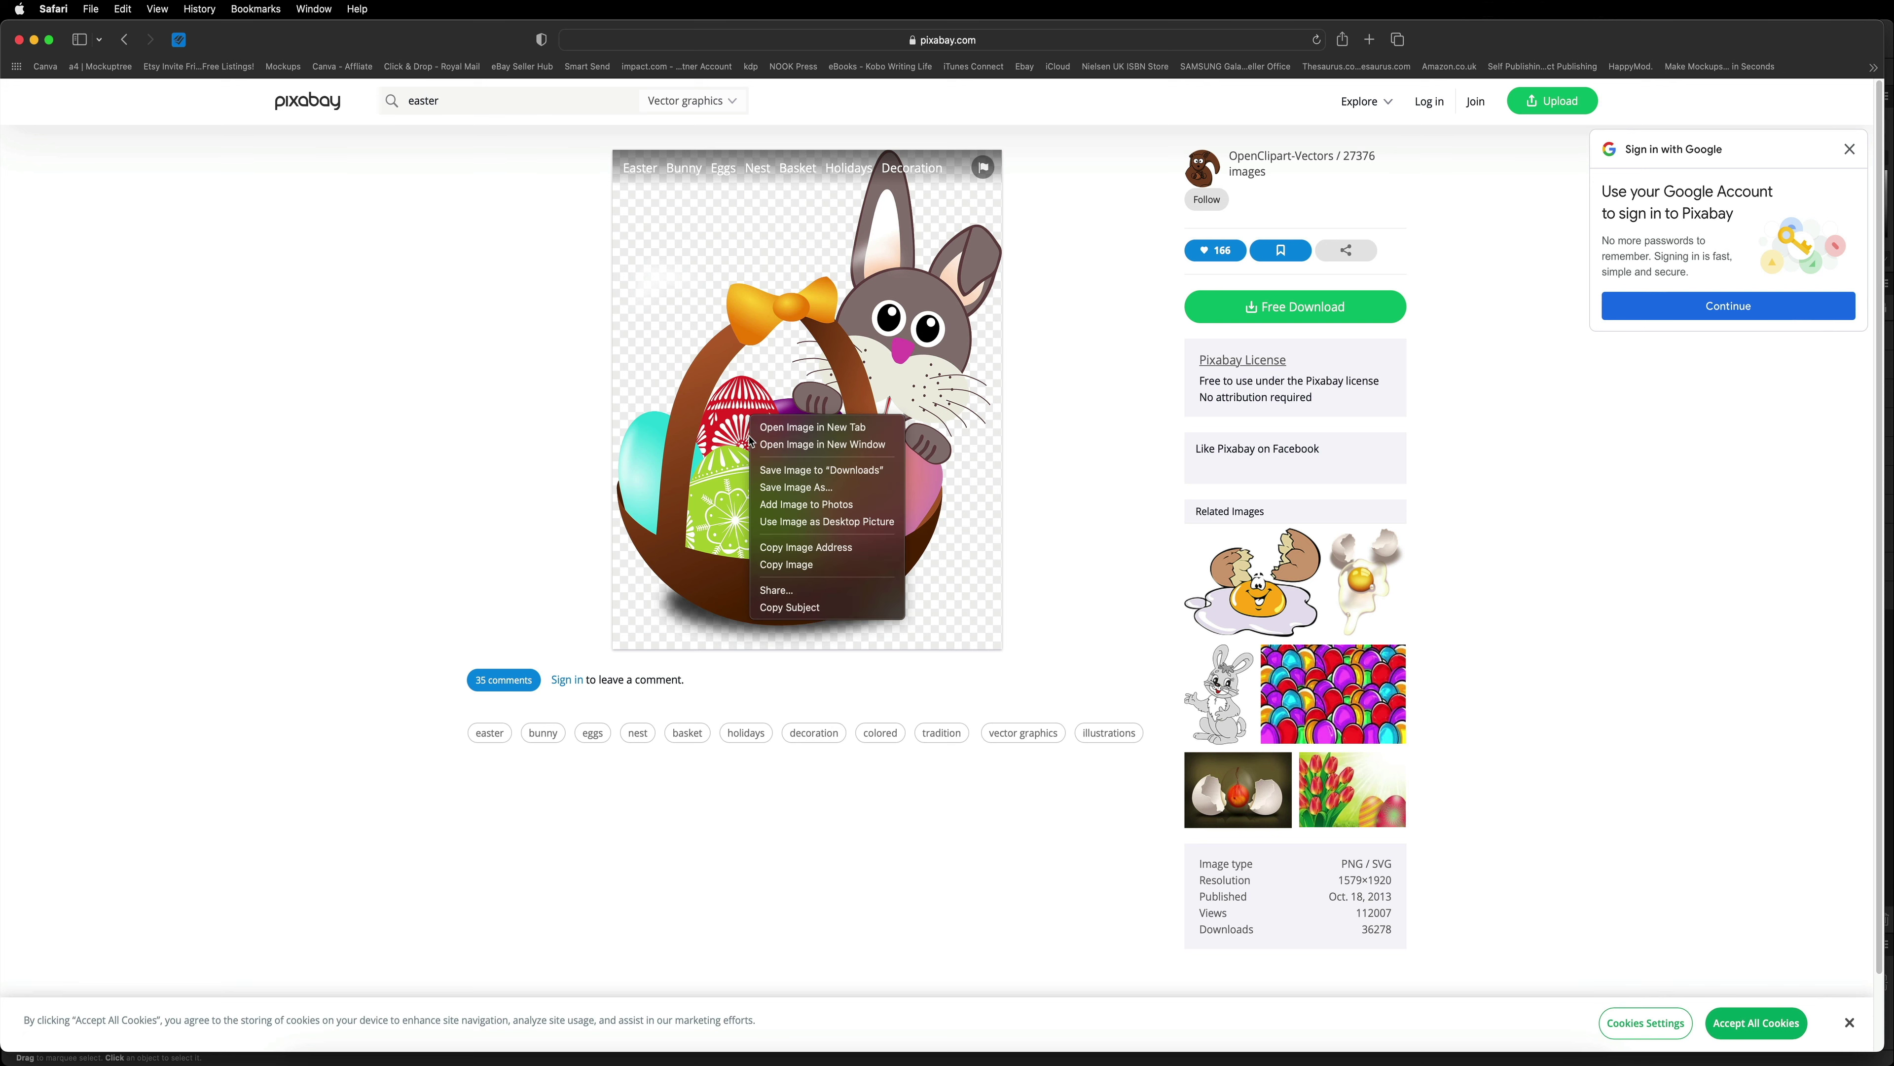
pyautogui.click(793, 564)
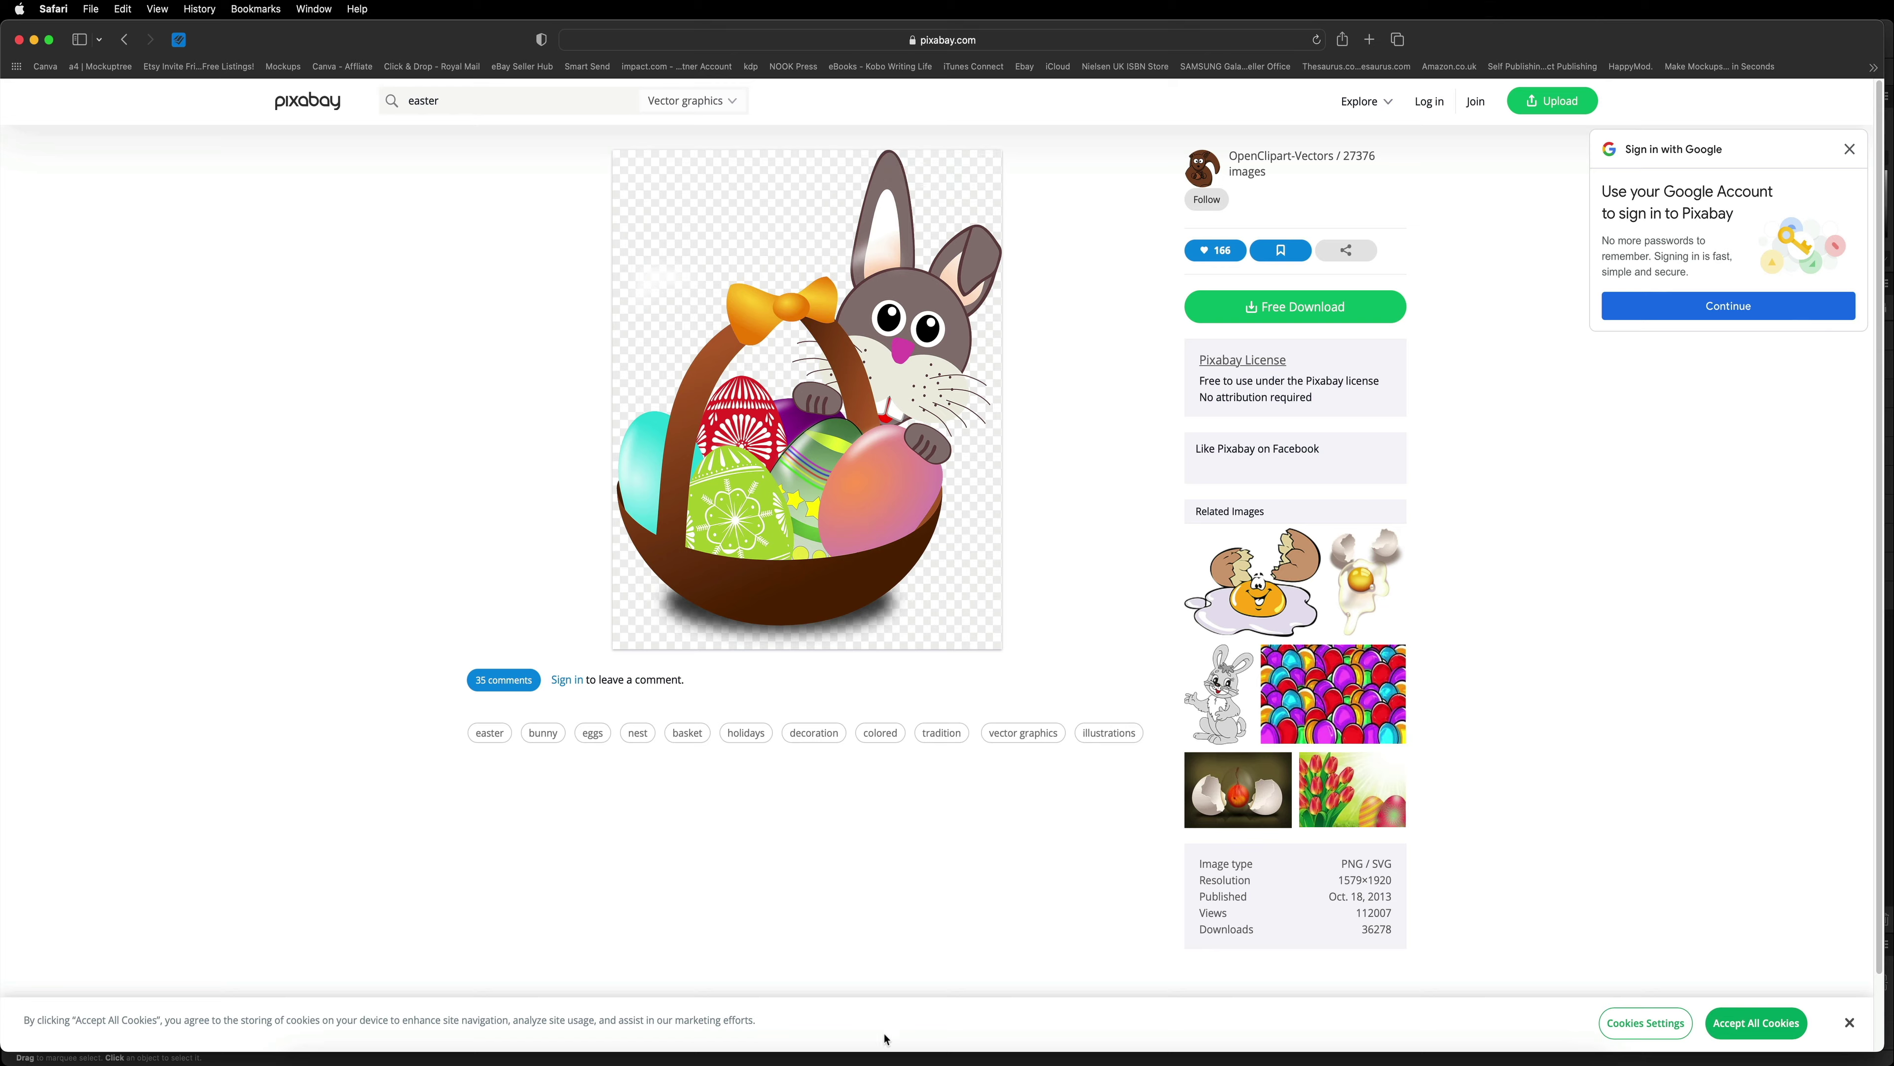
# Step: Paste the bunny basket into Affinity Photo 2, scaled to about 252 × 307 px across the canvas's top edge at X 500 px, Y -153.4 px
pyautogui.click(886, 1049)
pyautogui.rightClick(634, 474)
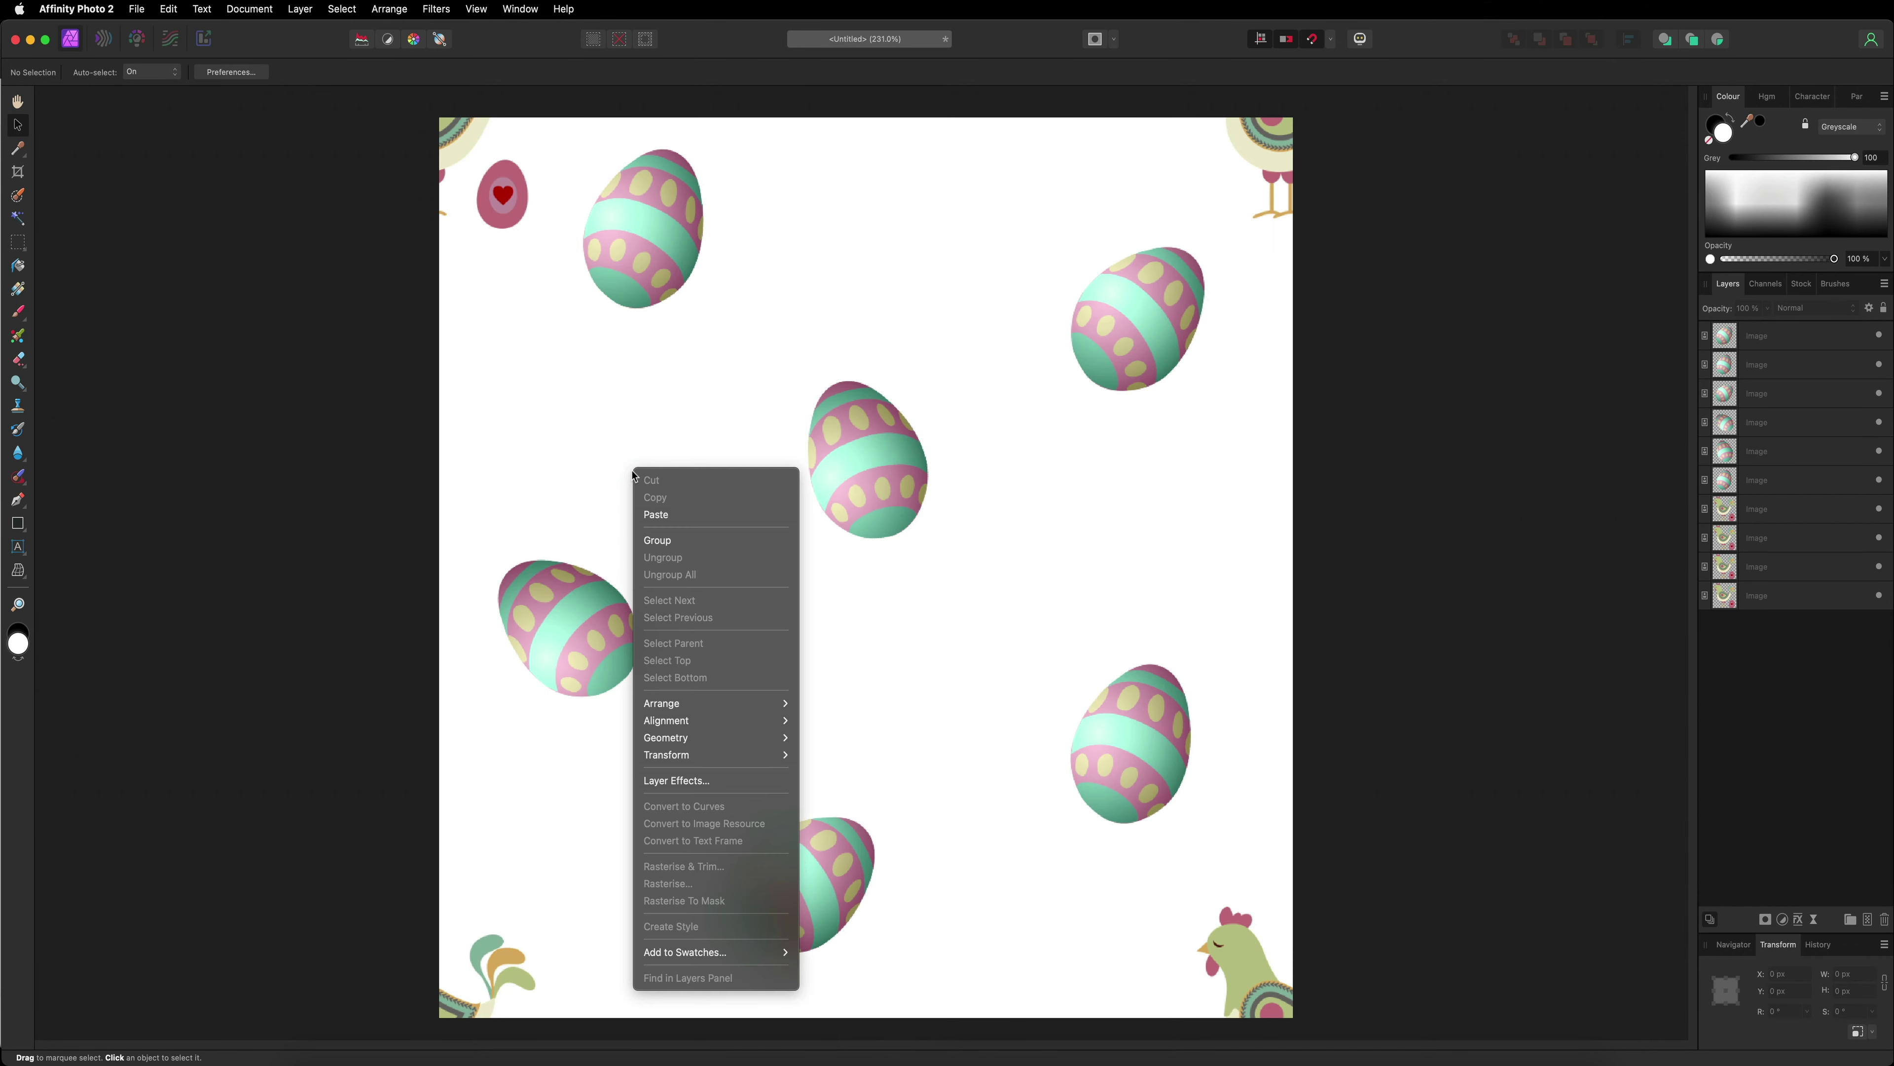
pyautogui.click(658, 514)
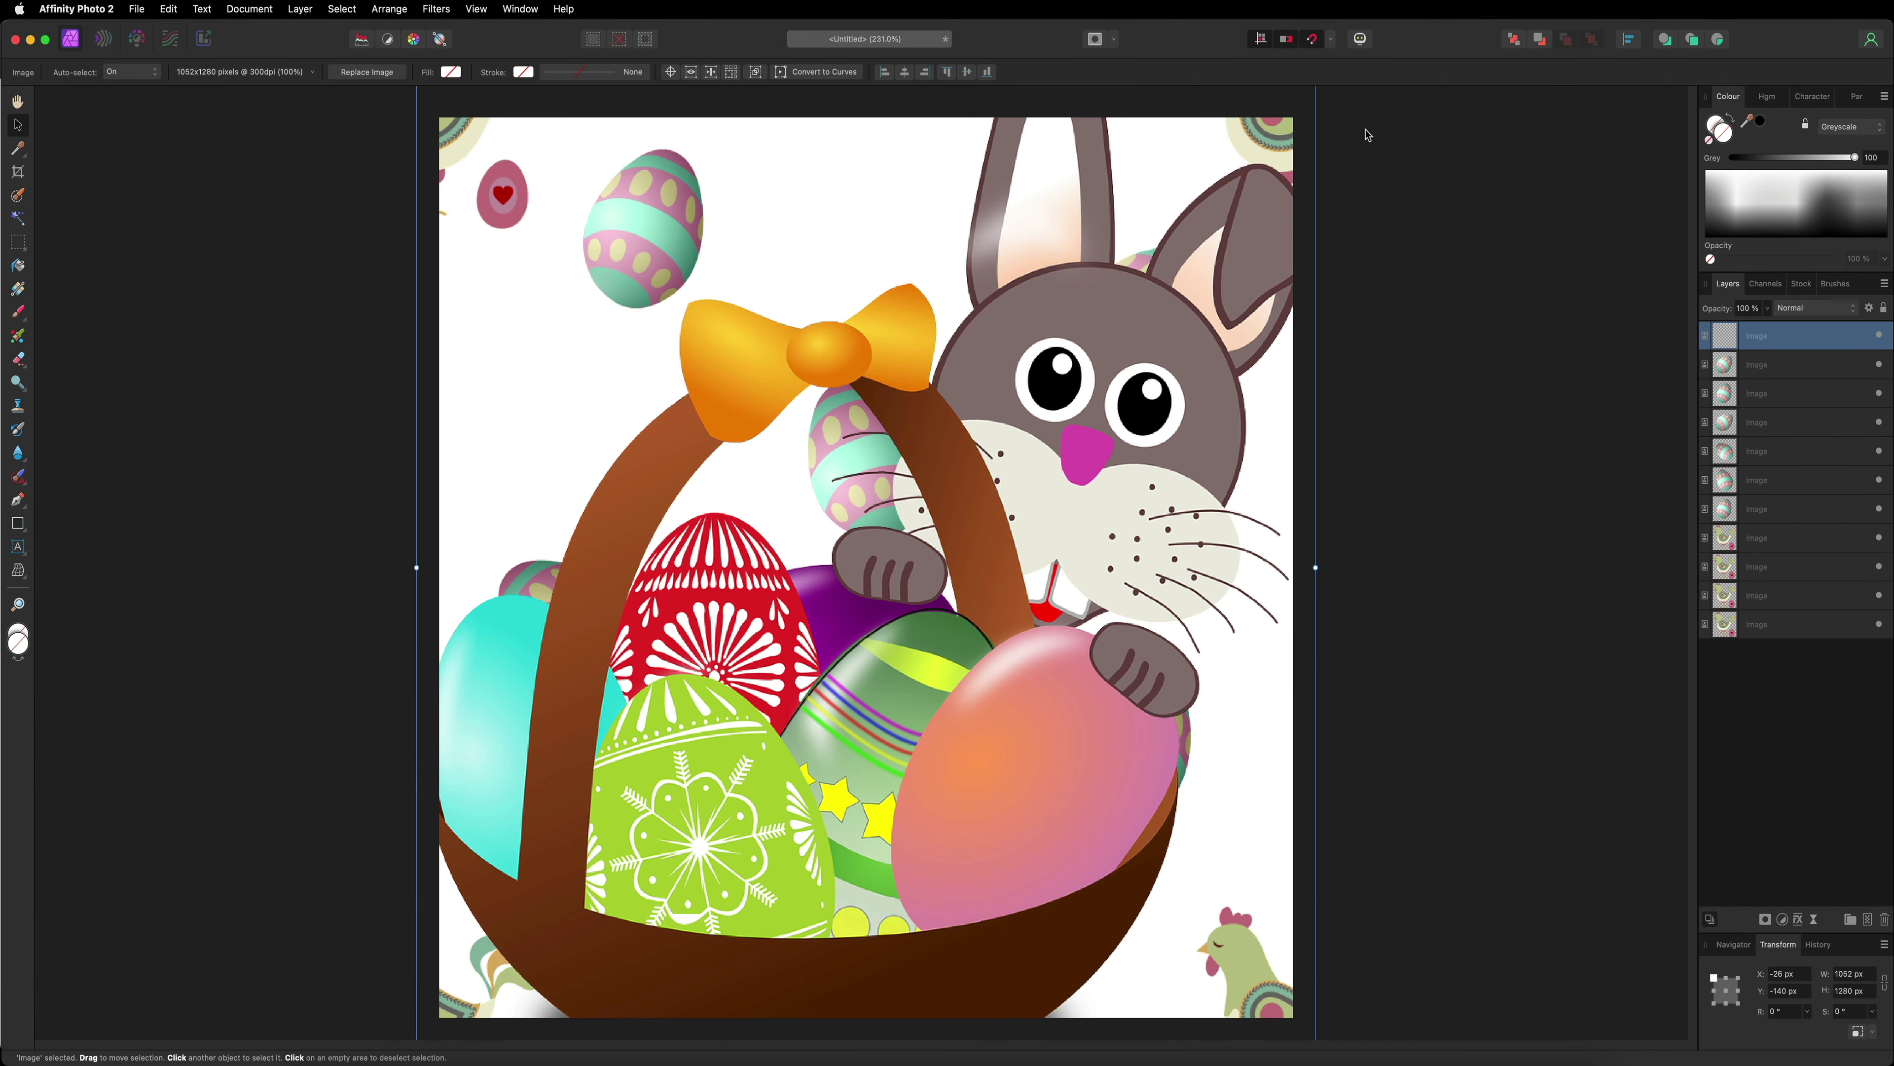
pyautogui.moveTo(1315, 569); pyautogui.dragTo(1028, 136)
pyautogui.moveTo(1094, 275); pyautogui.dragTo(983, 157)
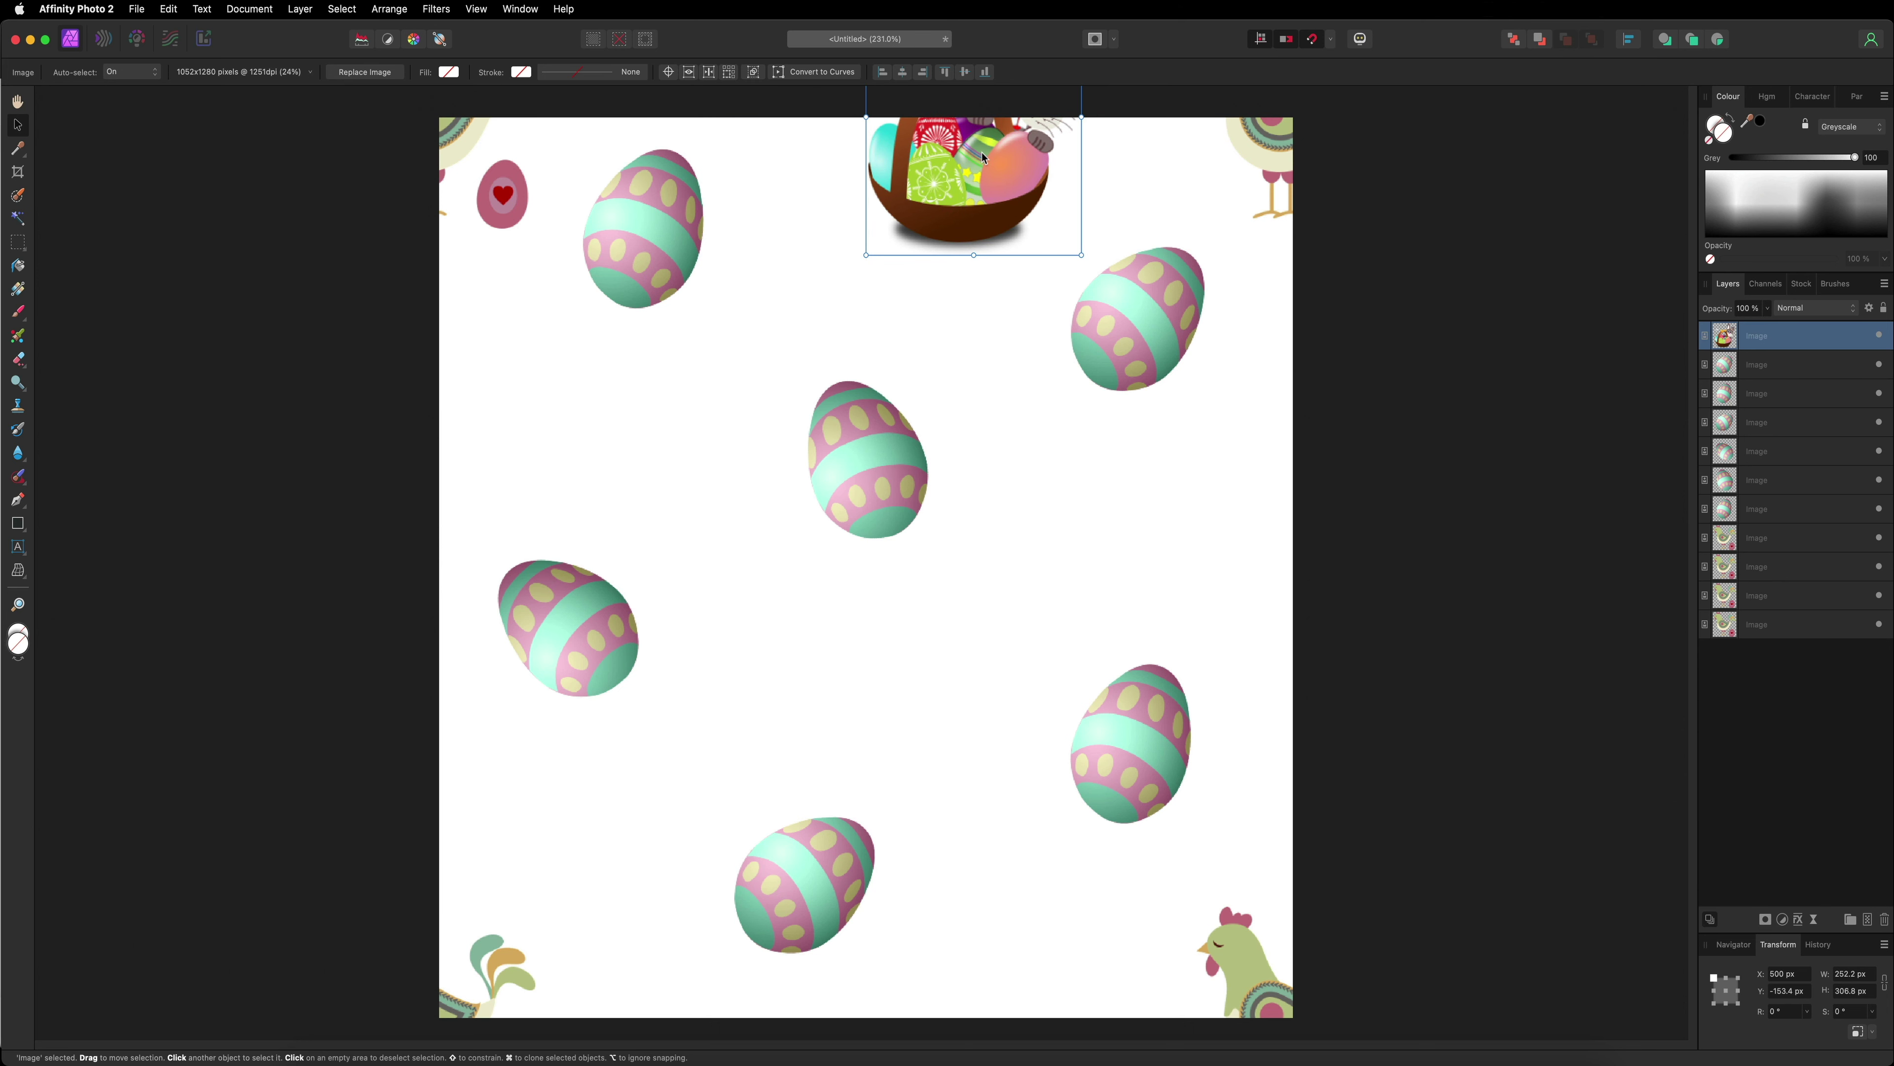
# Step: Duplicate the bunny basket and add 1000 px to the copy's Y position so it crosses the canvas's bottom edge
pyautogui.press('super+j')
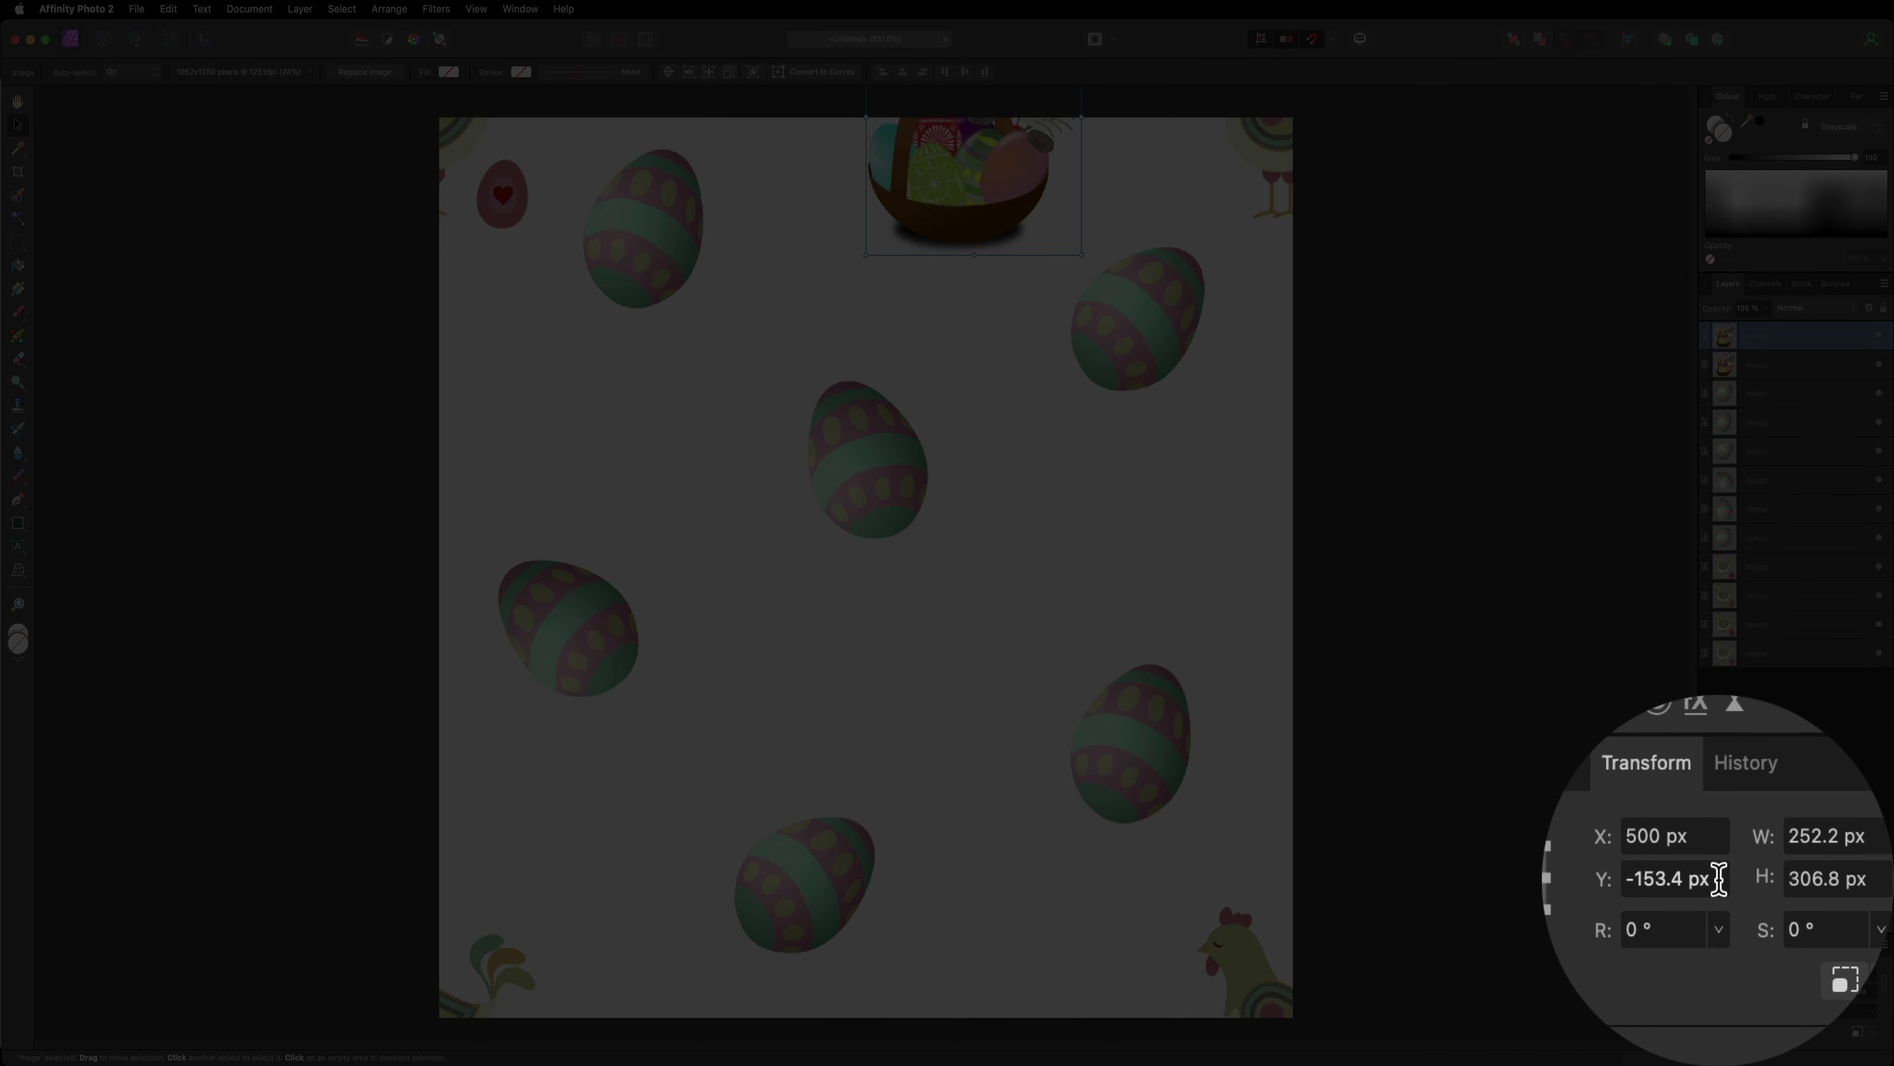
pyautogui.click(1719, 878)
pyautogui.write('+1000')
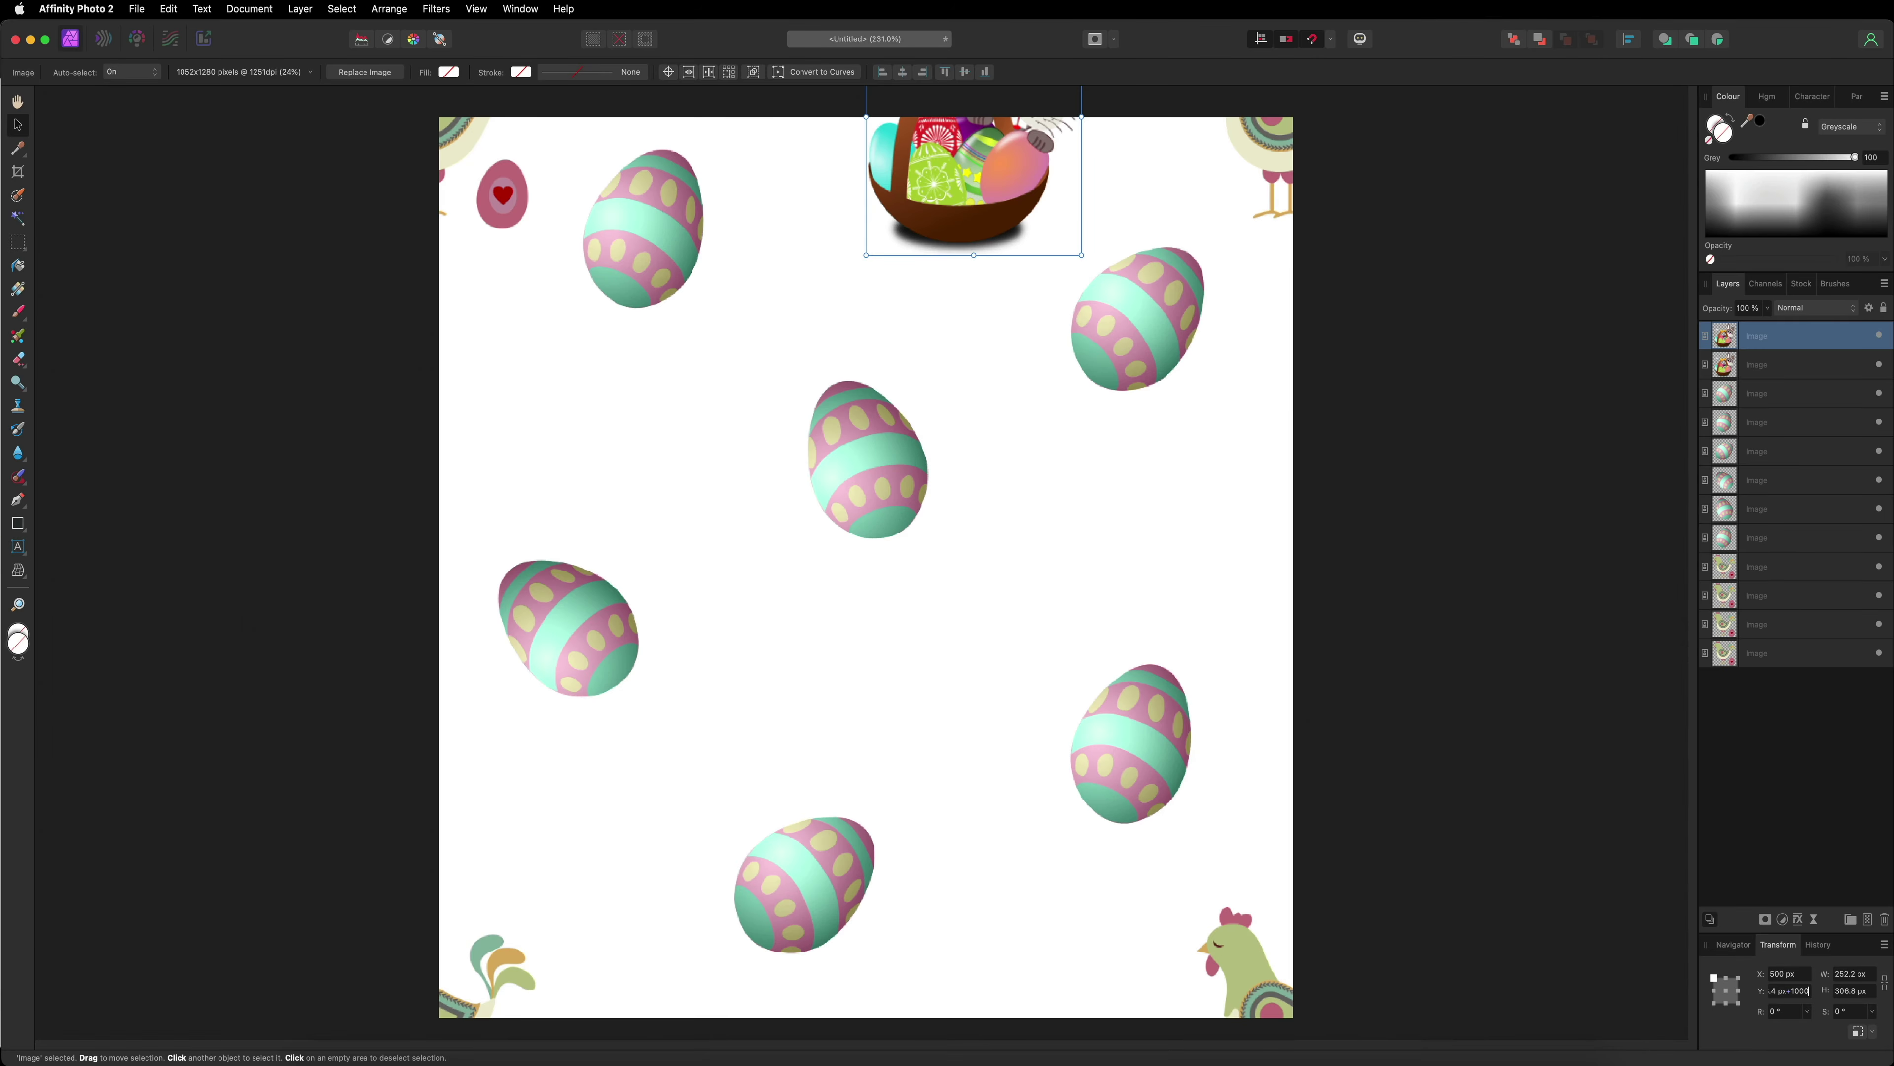
pyautogui.press('Return')
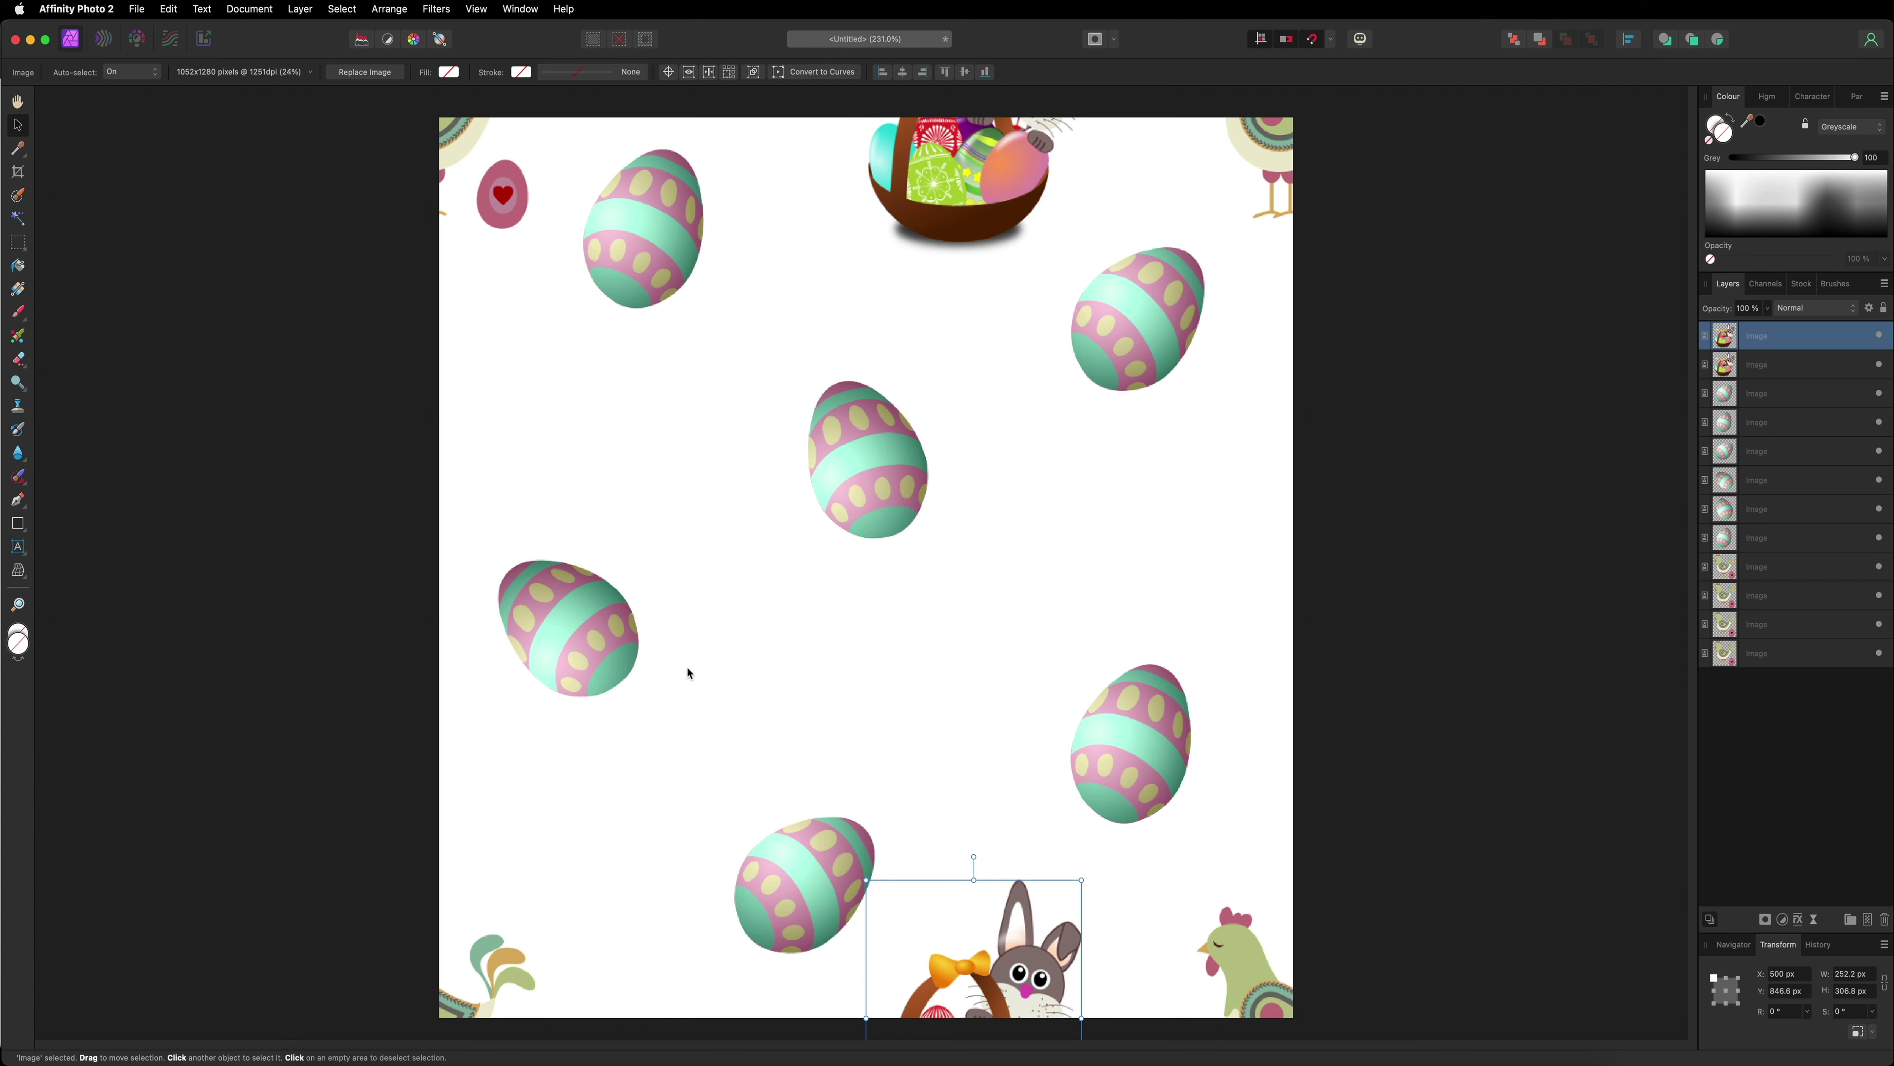
# Step: Switch to Safari and browse the Easter search results for more images to add to the pattern
pyautogui.press('super+Tab')
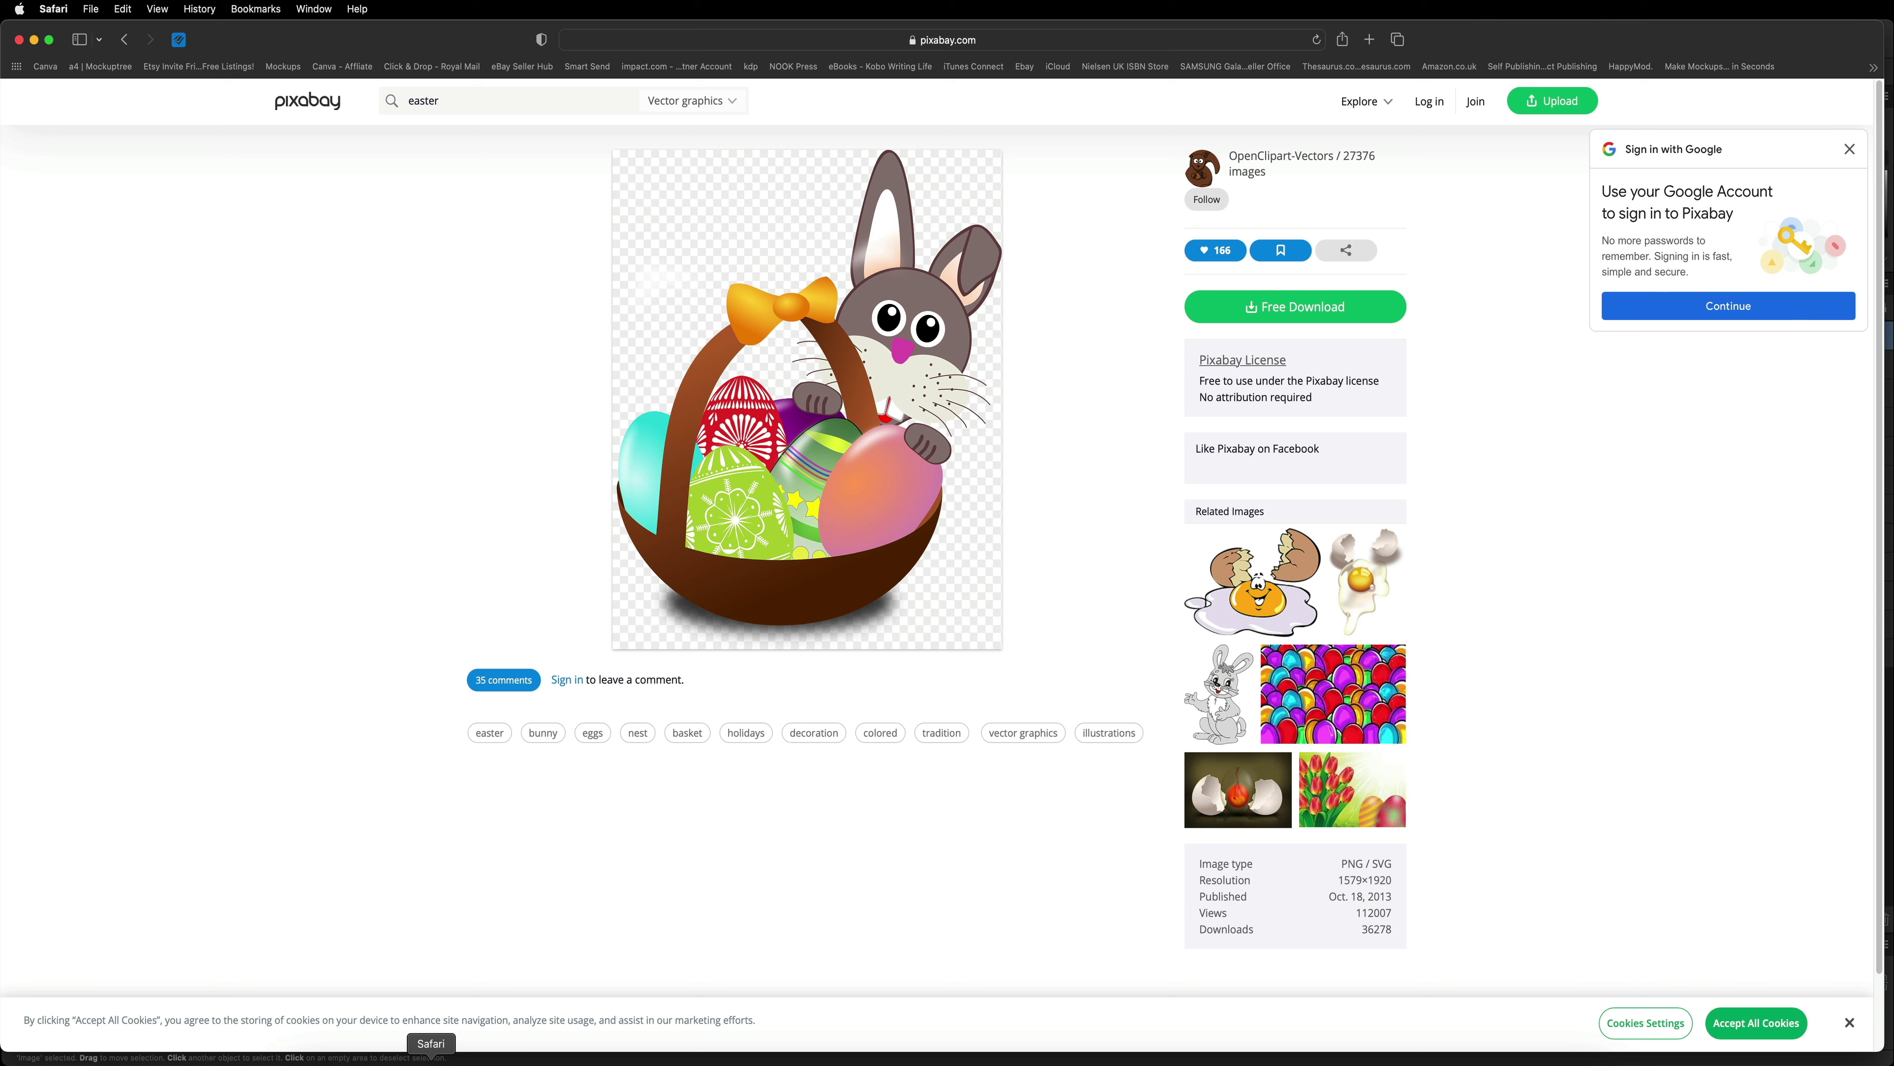
pyautogui.click(128, 49)
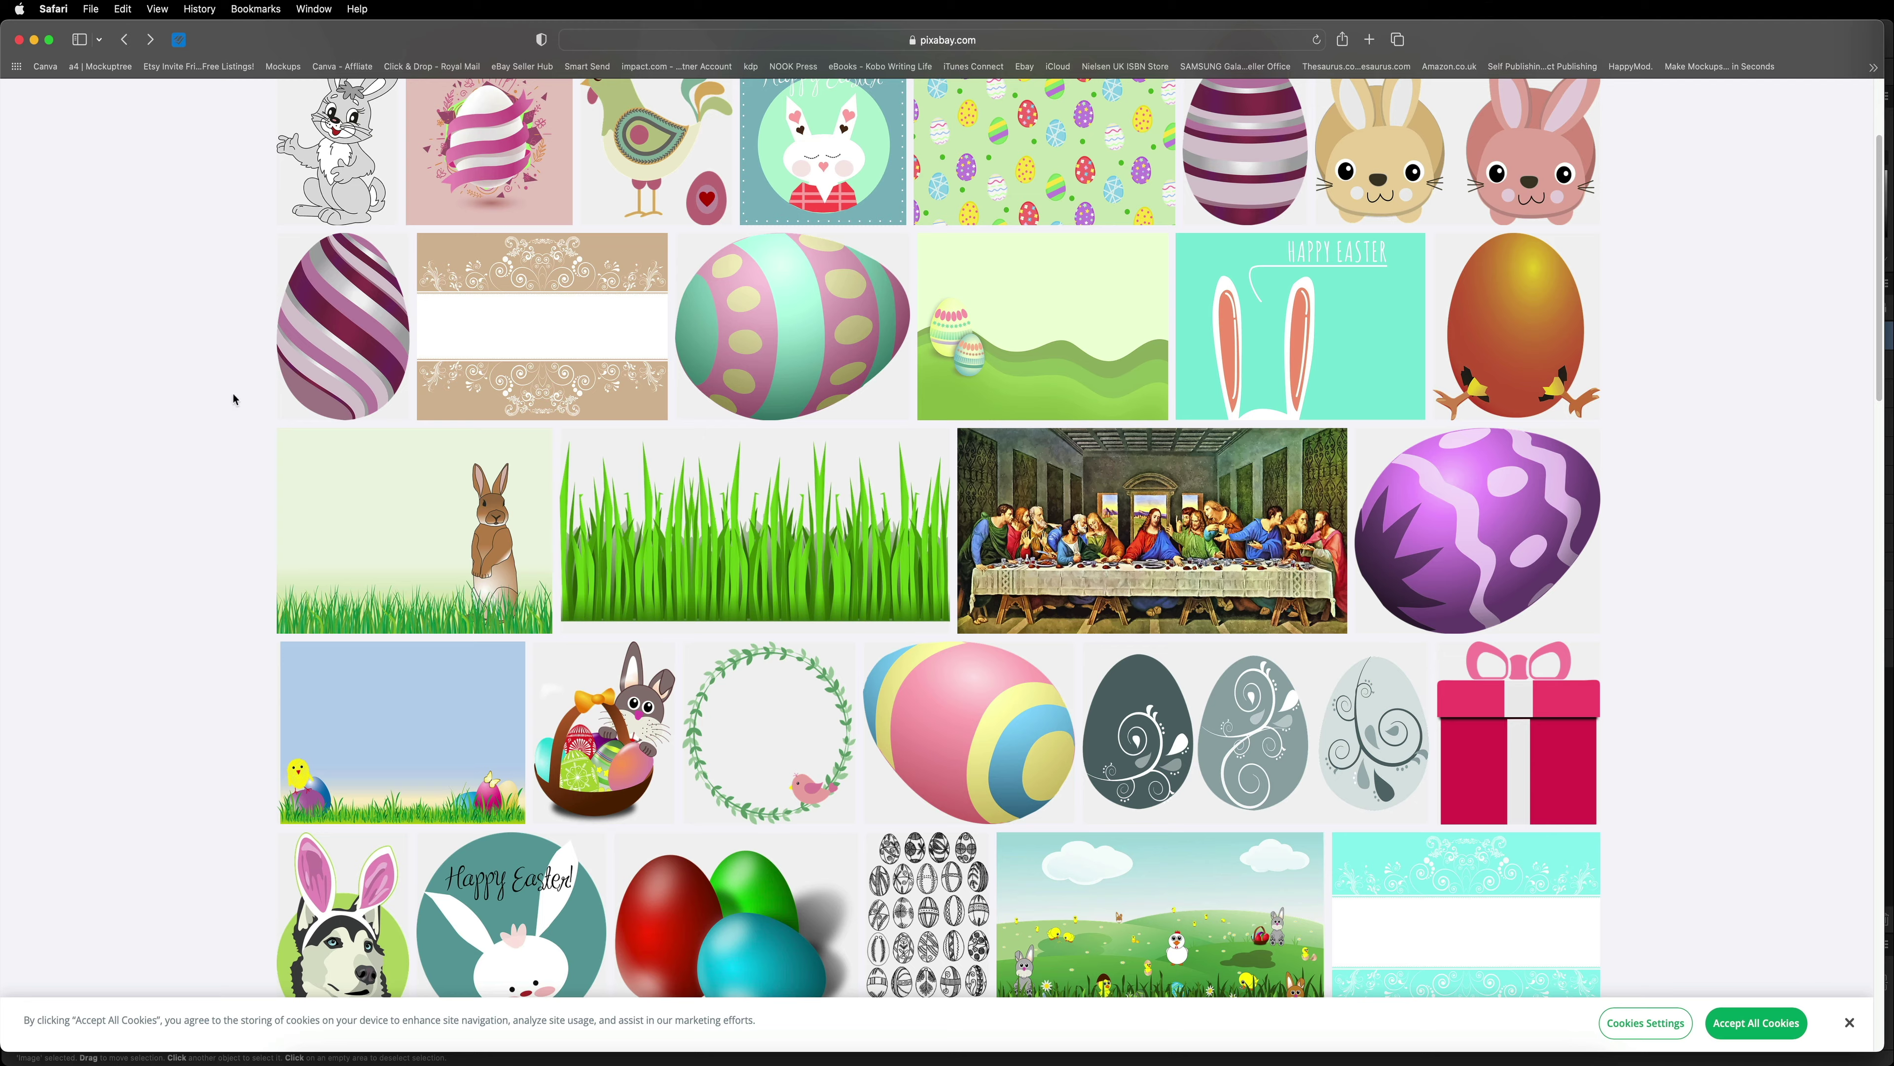
pyautogui.scroll(-5, 232, 410)
pyautogui.scroll(-5, 229, 409)
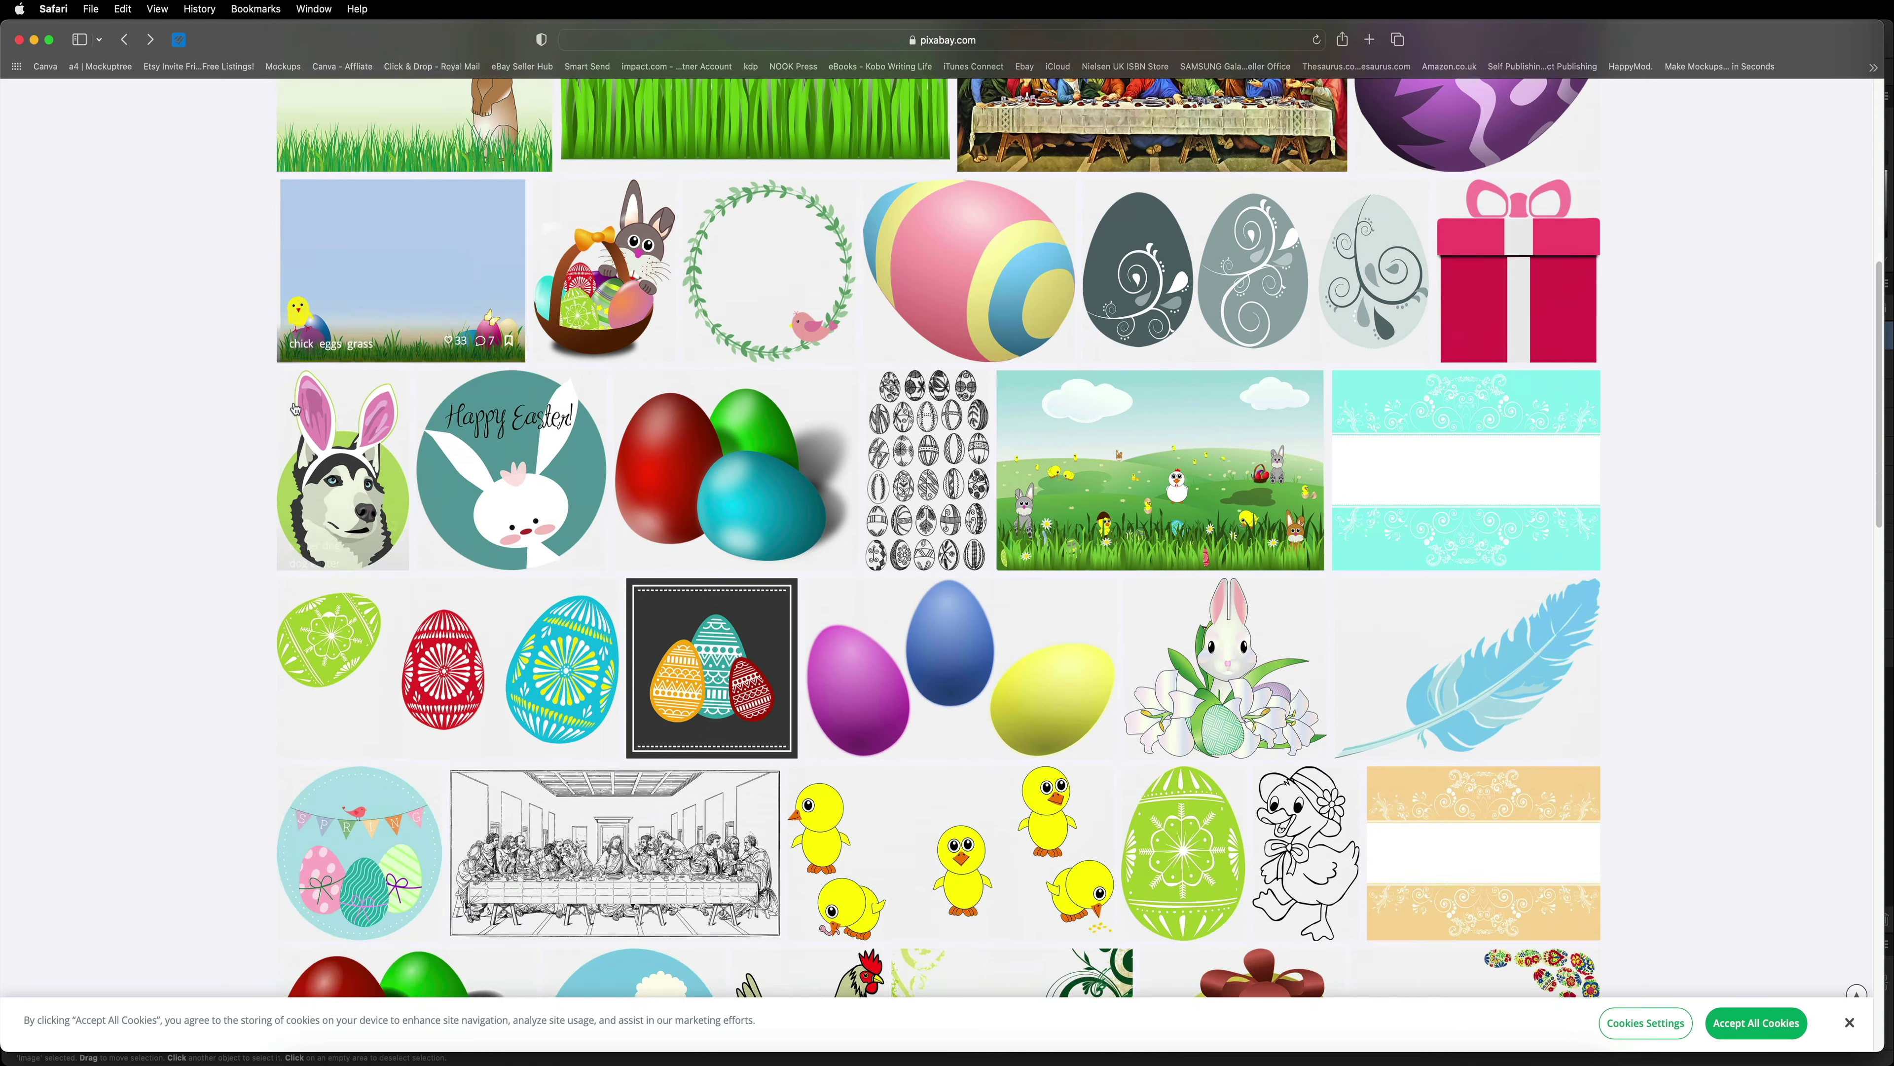
pyautogui.scroll(4, 224, 407)
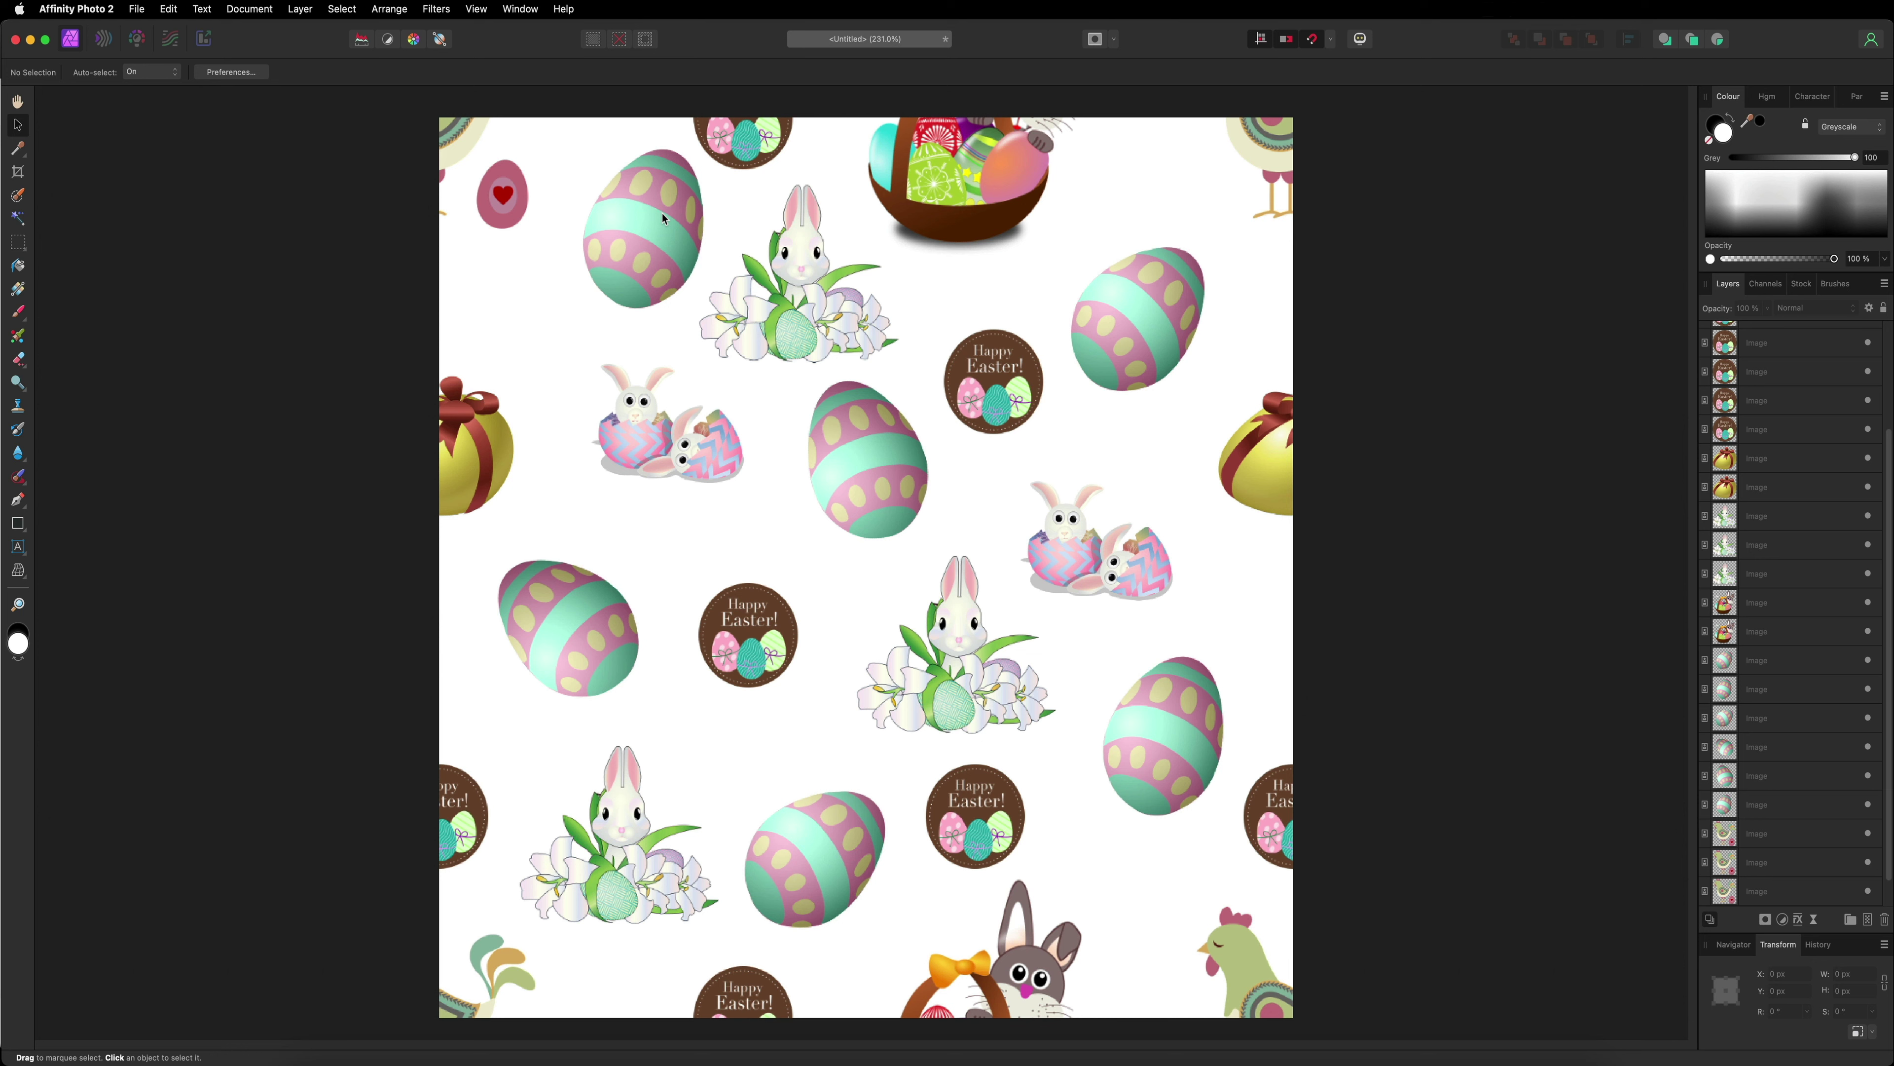
pyautogui.click(458, 416)
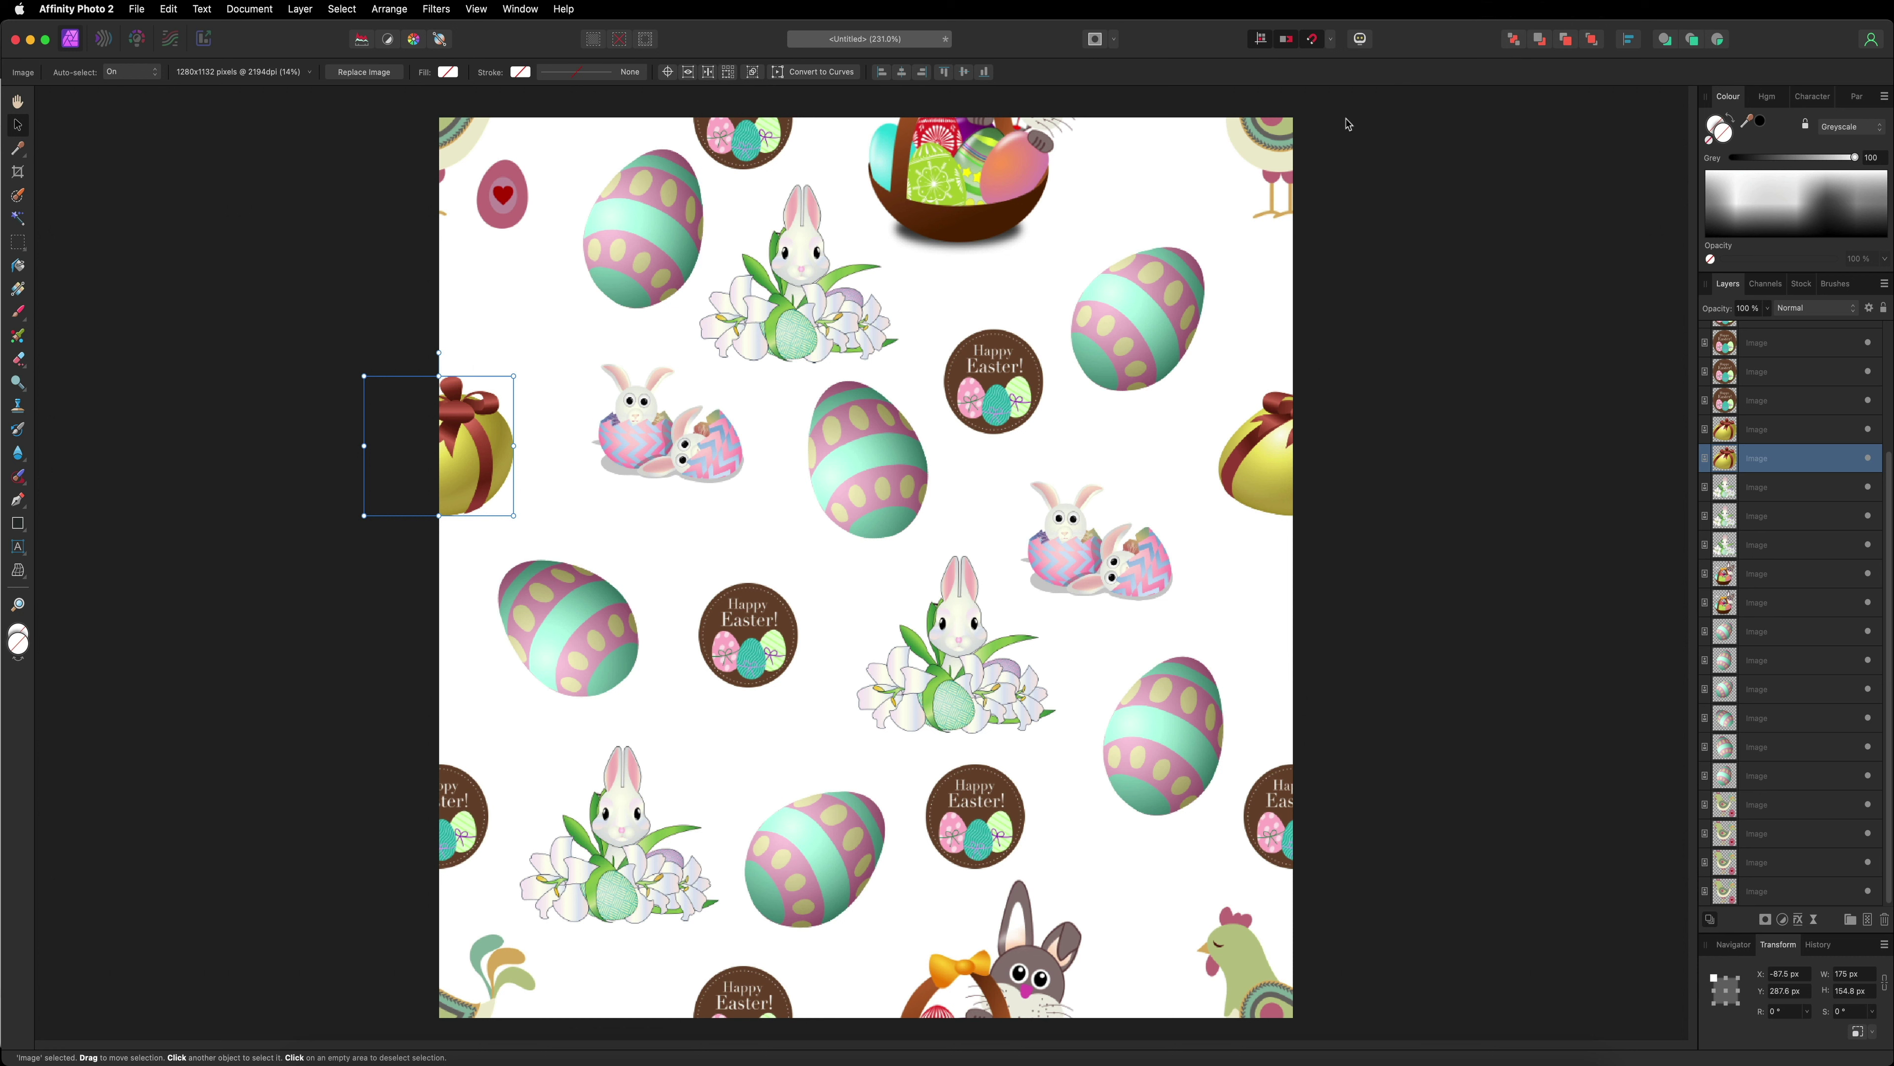
pyautogui.click(1383, 113)
pyautogui.click(1437, 111)
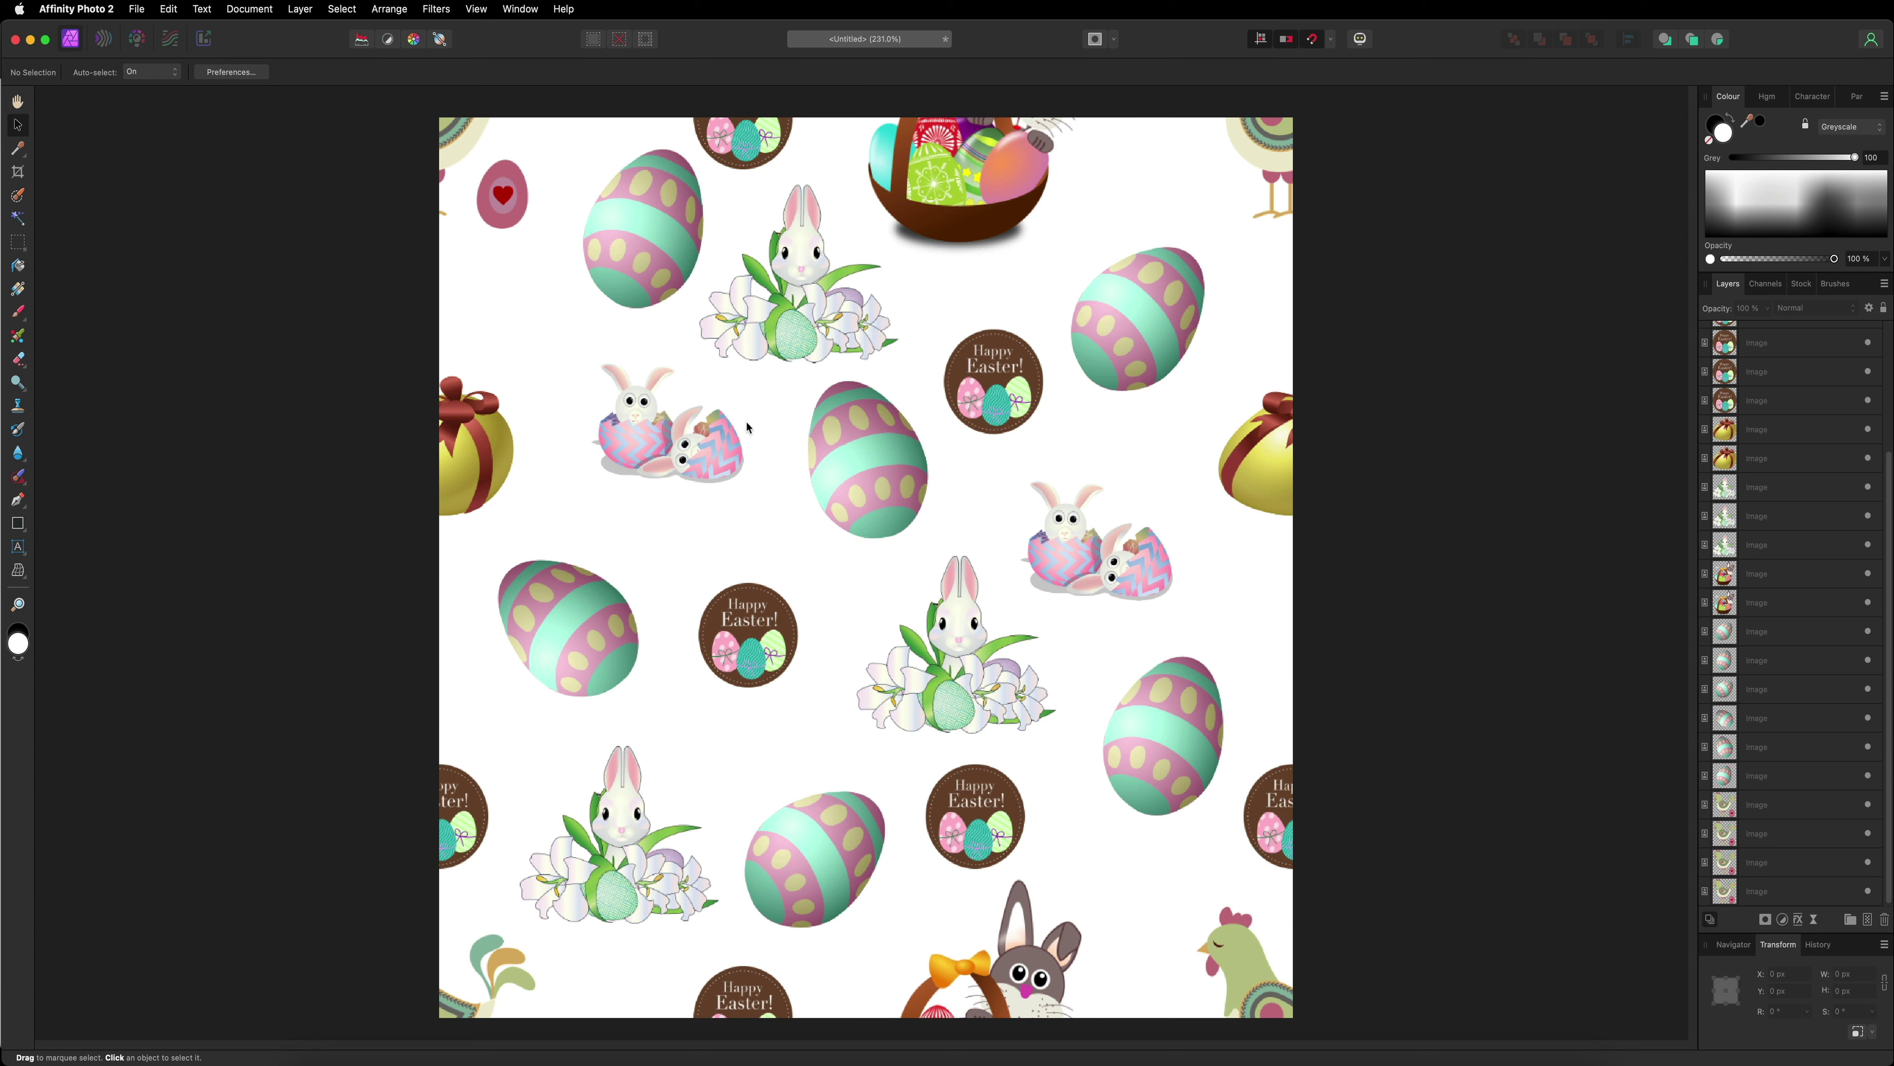
pyautogui.click(137, 10)
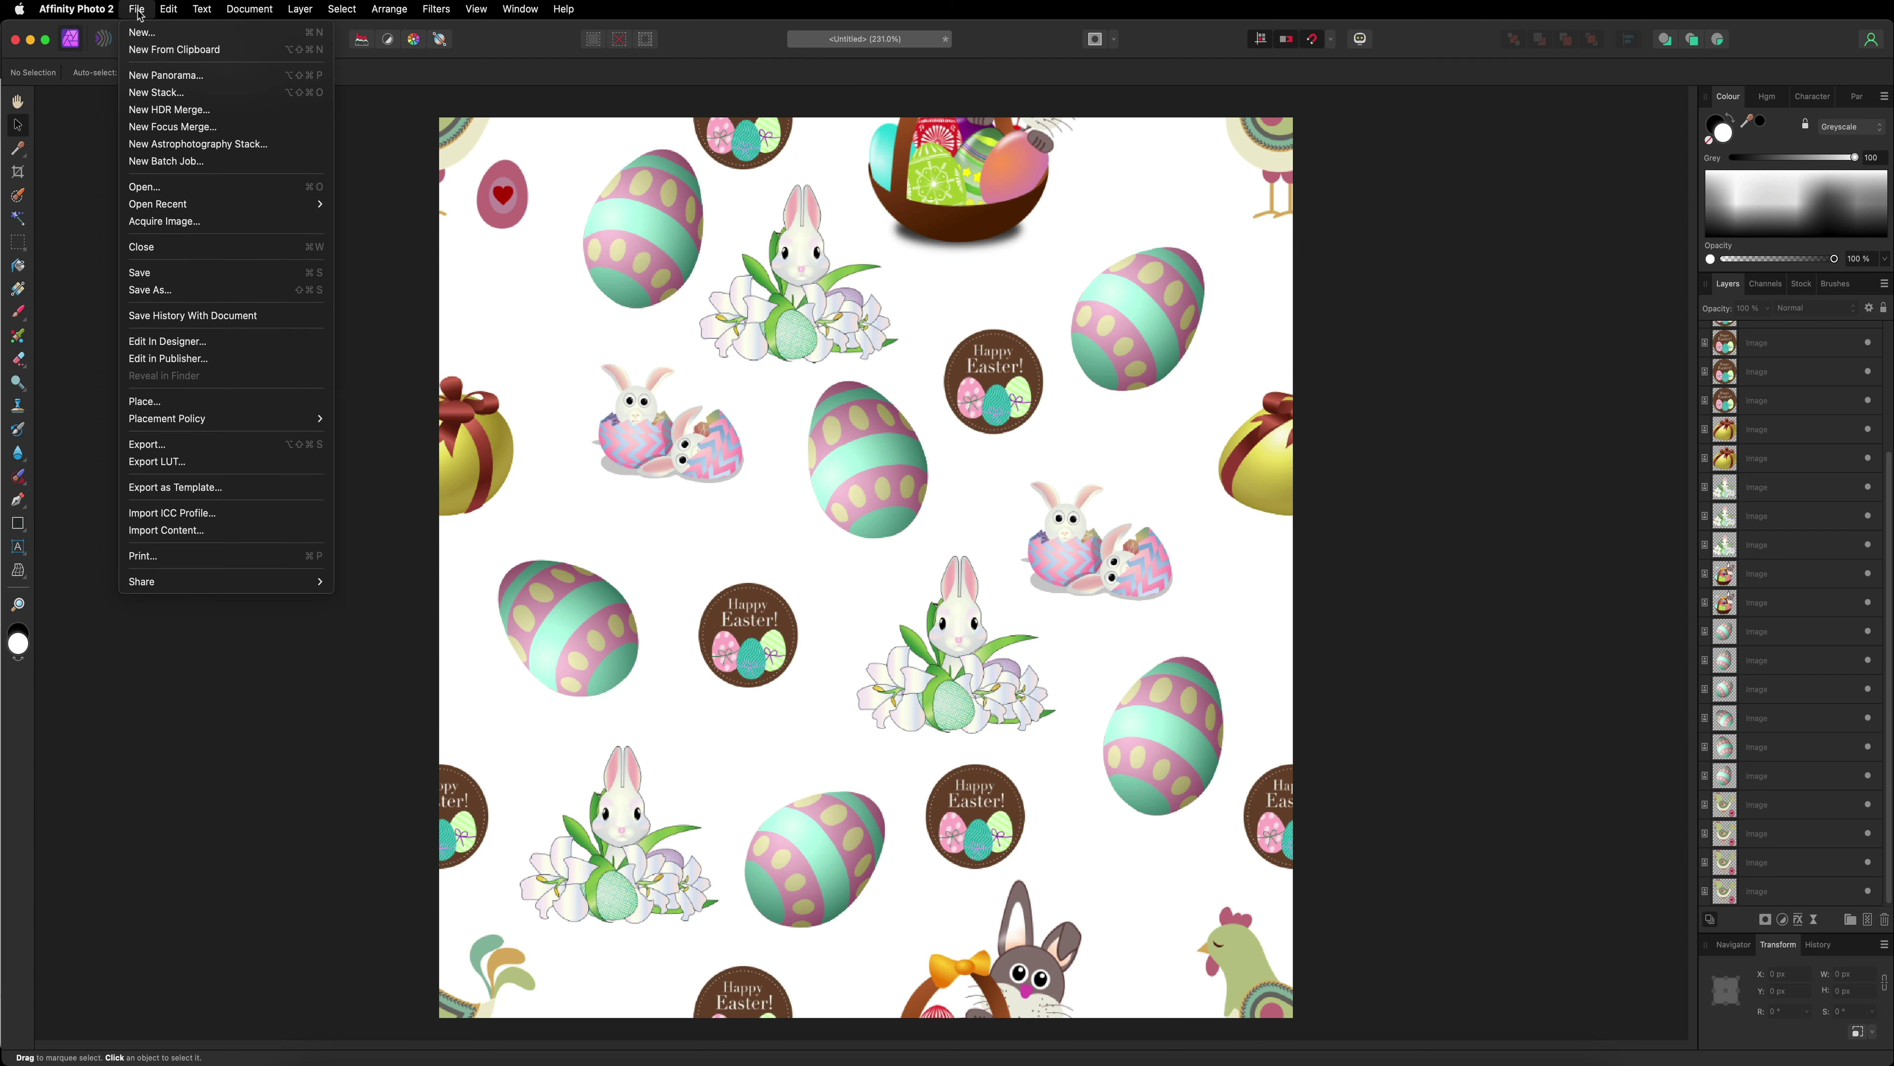
pyautogui.click(163, 297)
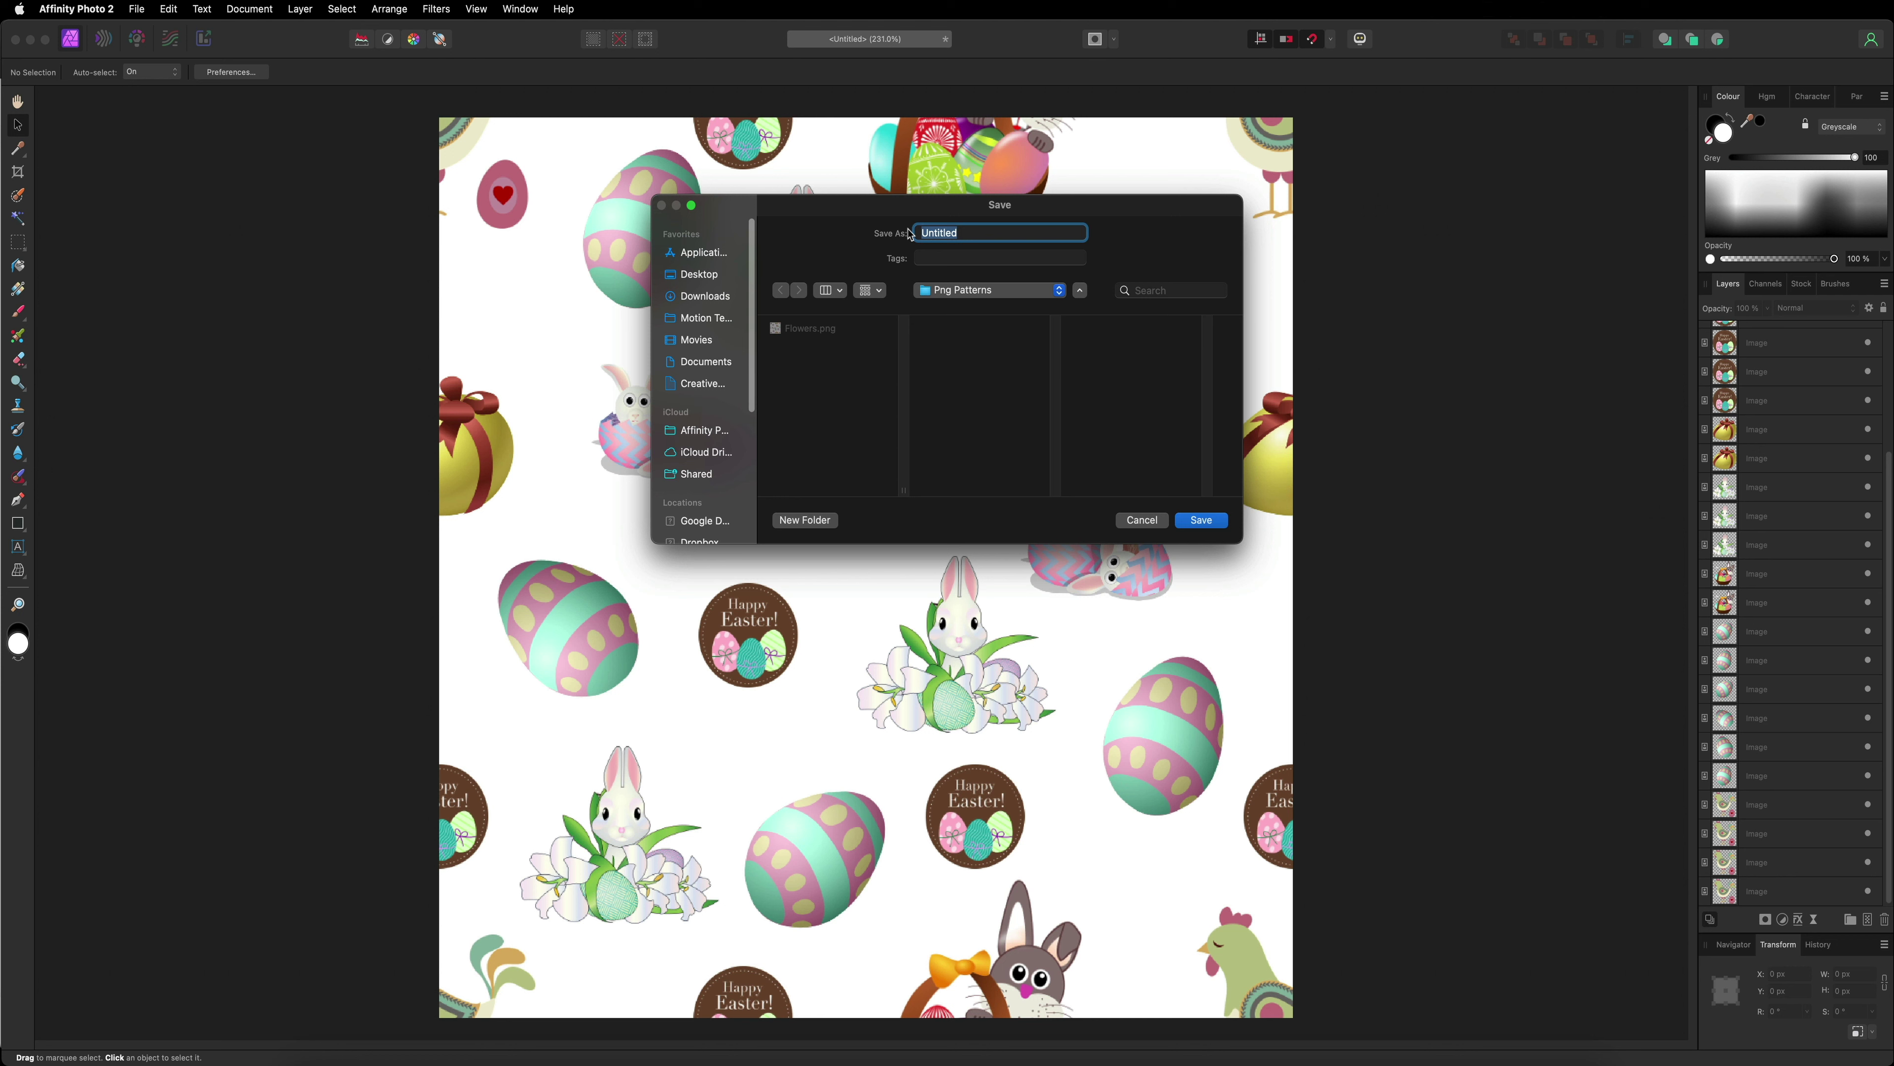
pyautogui.click(1132, 521)
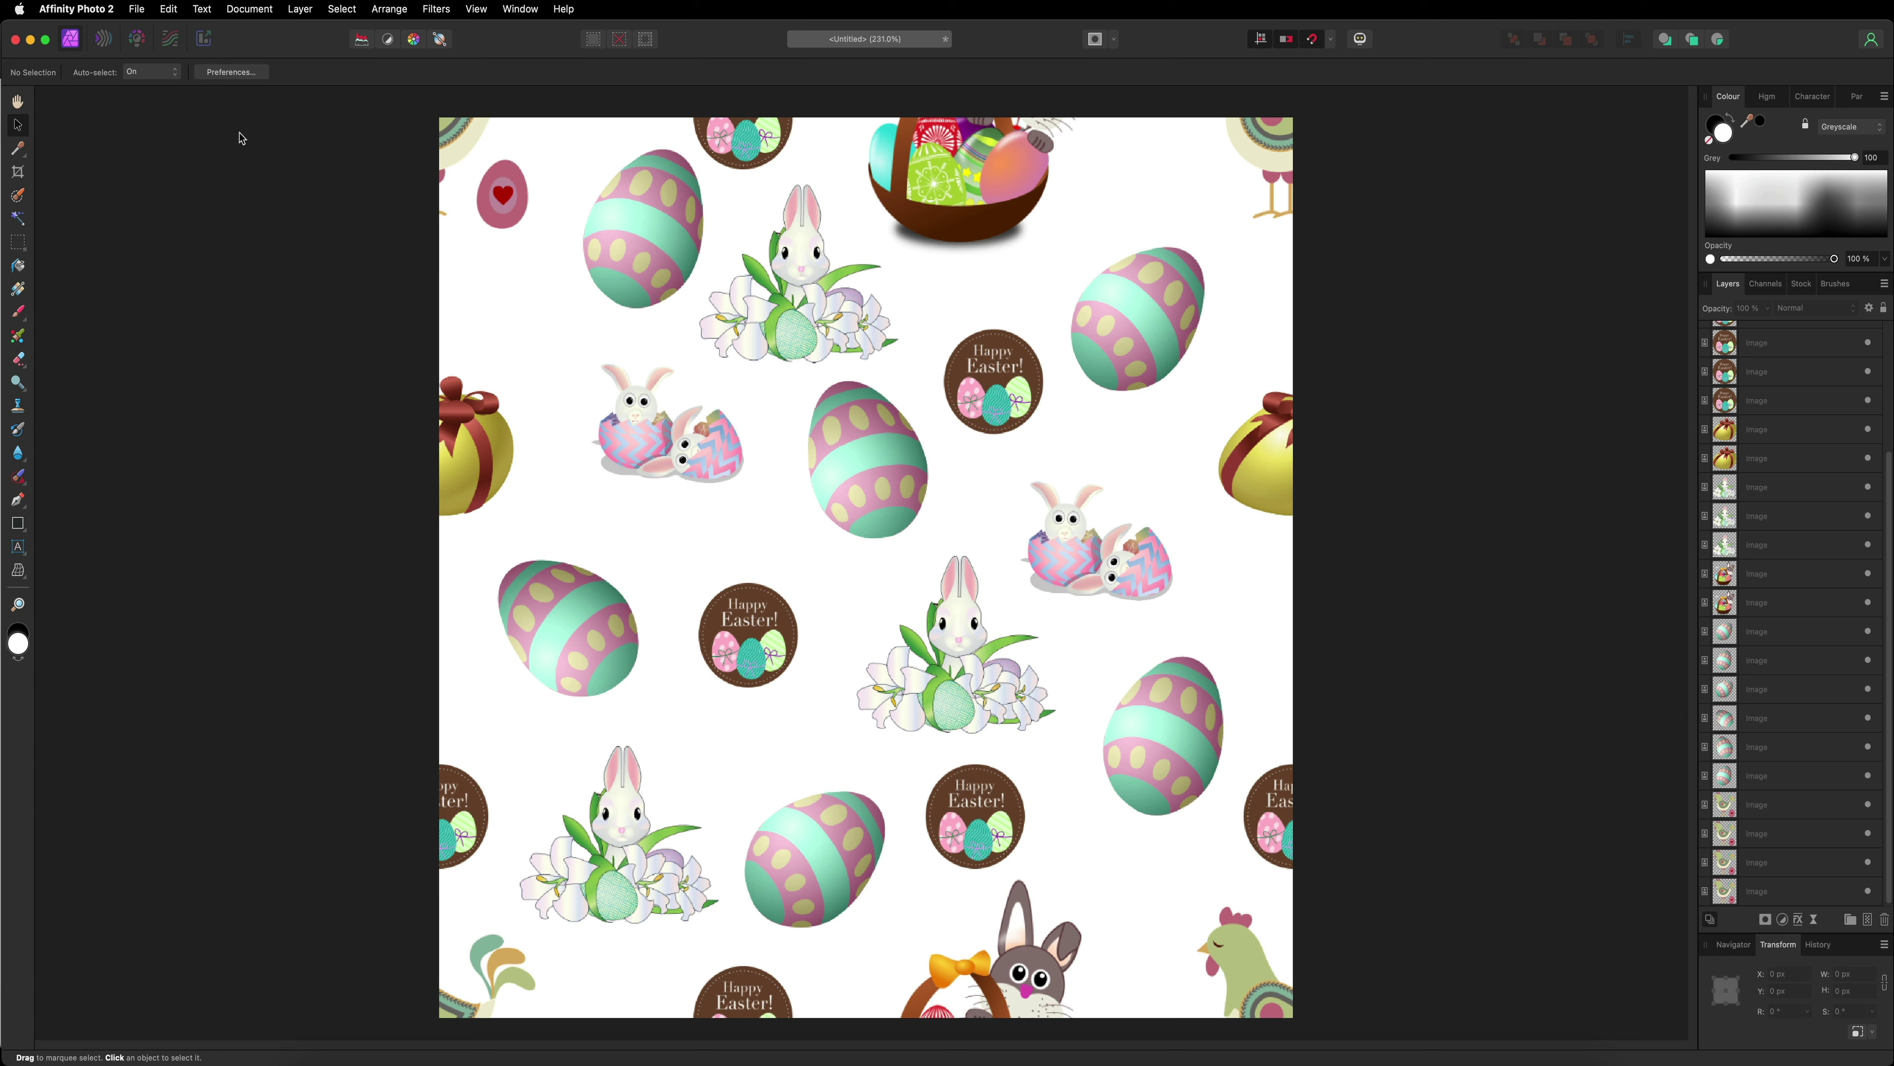
# Step: Export the whole document as a 1000 × 1000 px PNG named Easter in the Png Patterns folder
pyautogui.click(142, 15)
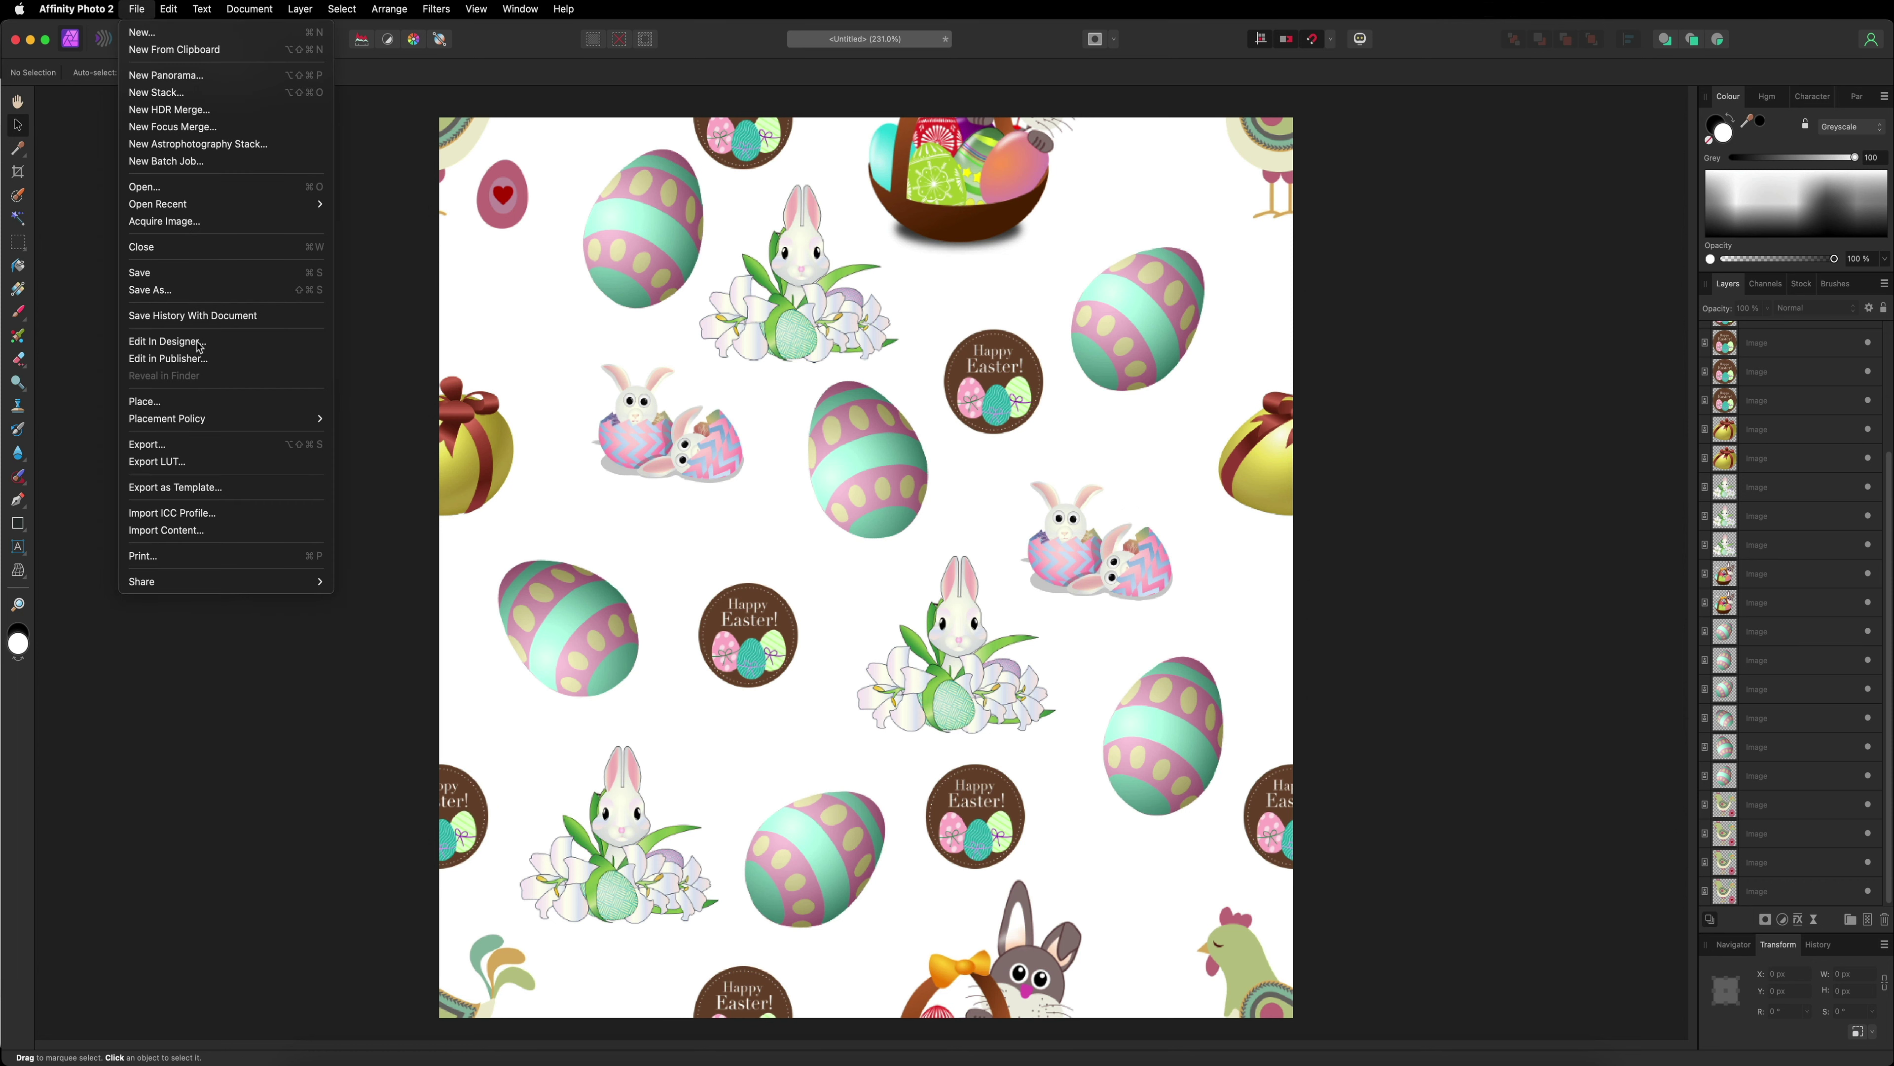
pyautogui.click(153, 447)
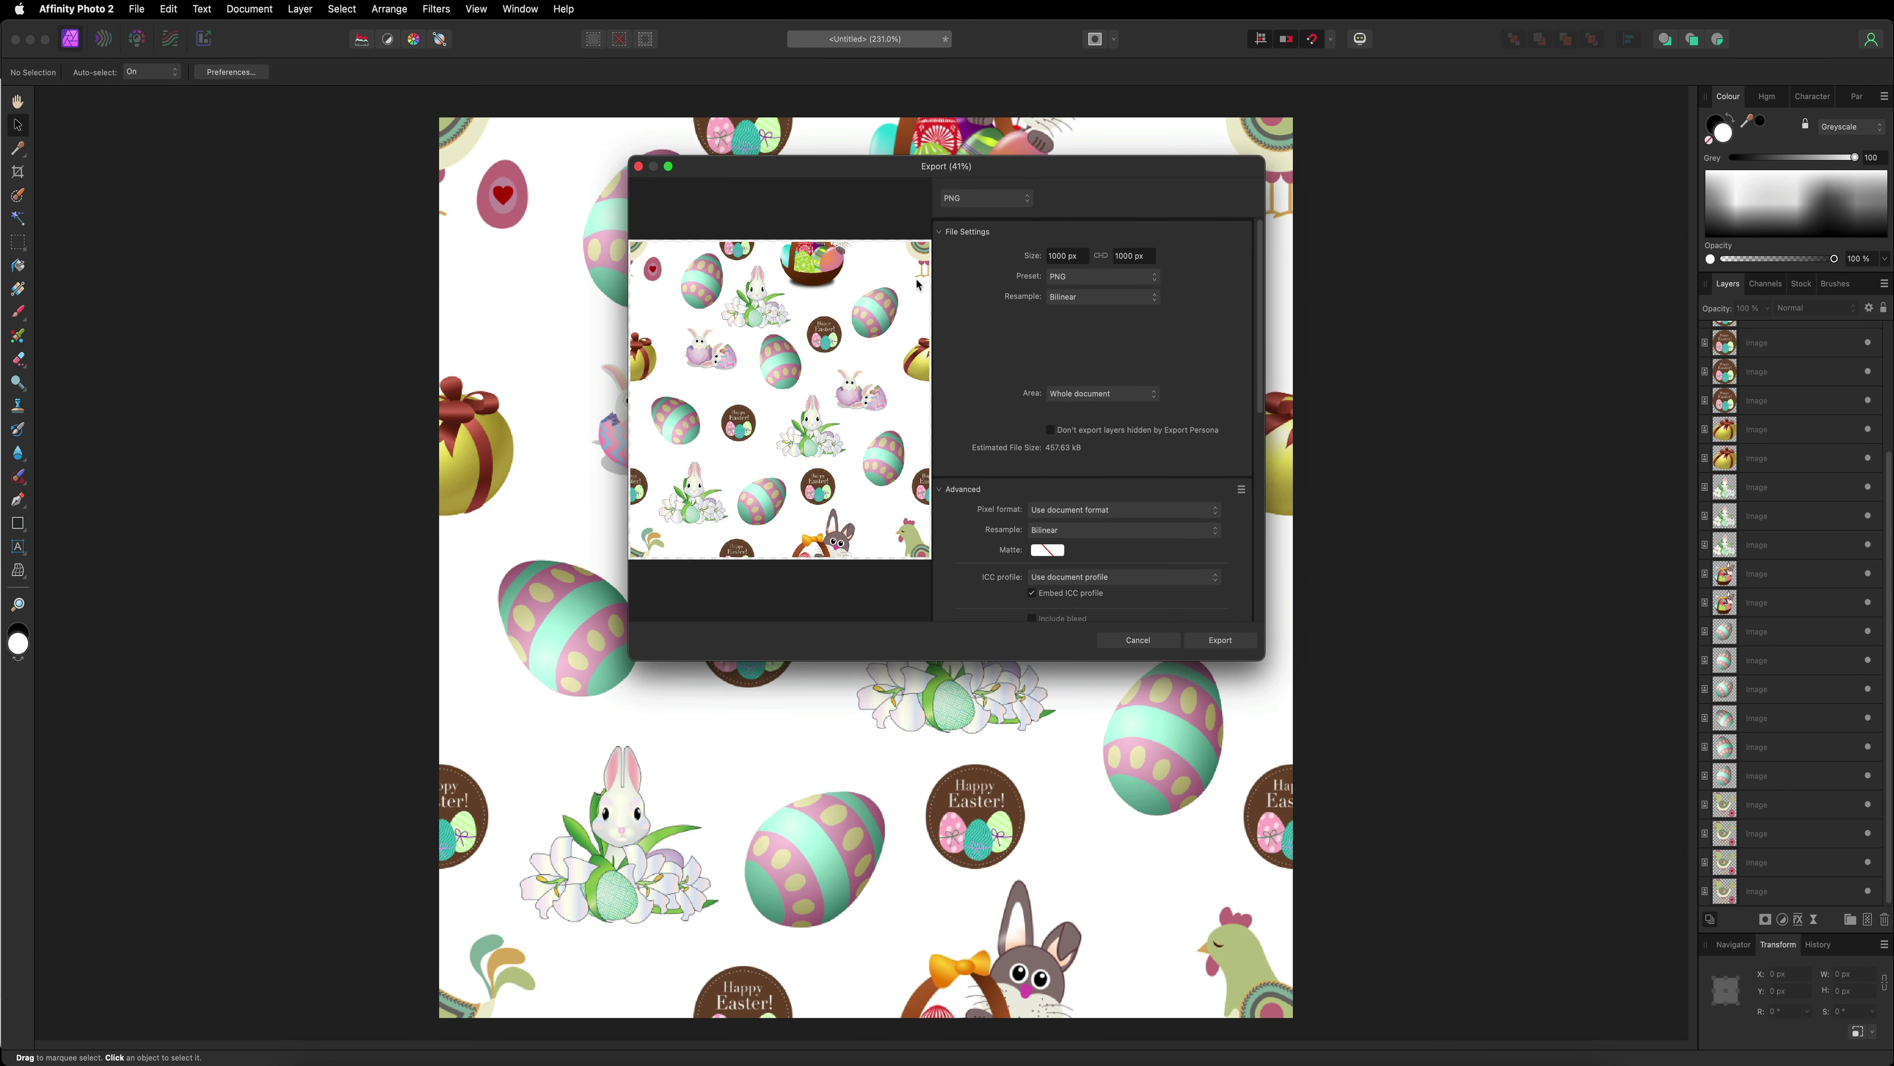
pyautogui.click(953, 199)
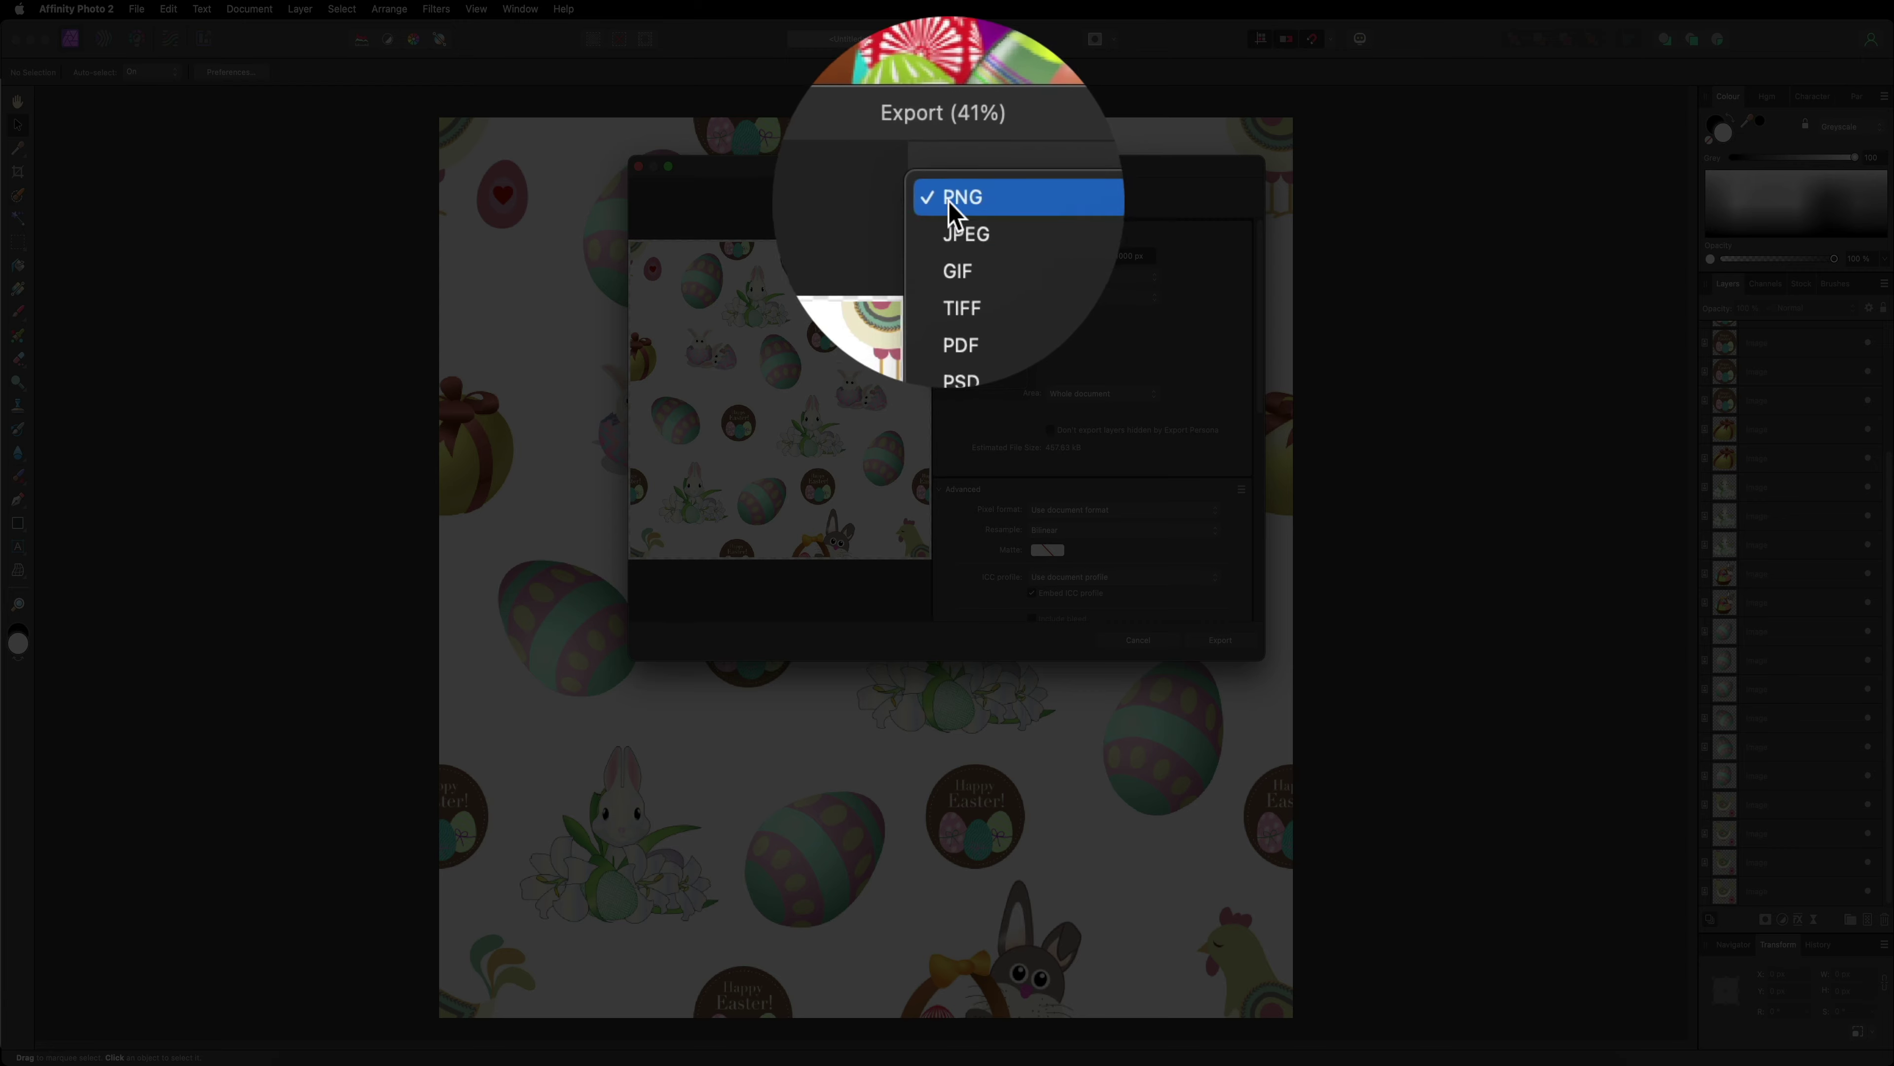
pyautogui.click(955, 201)
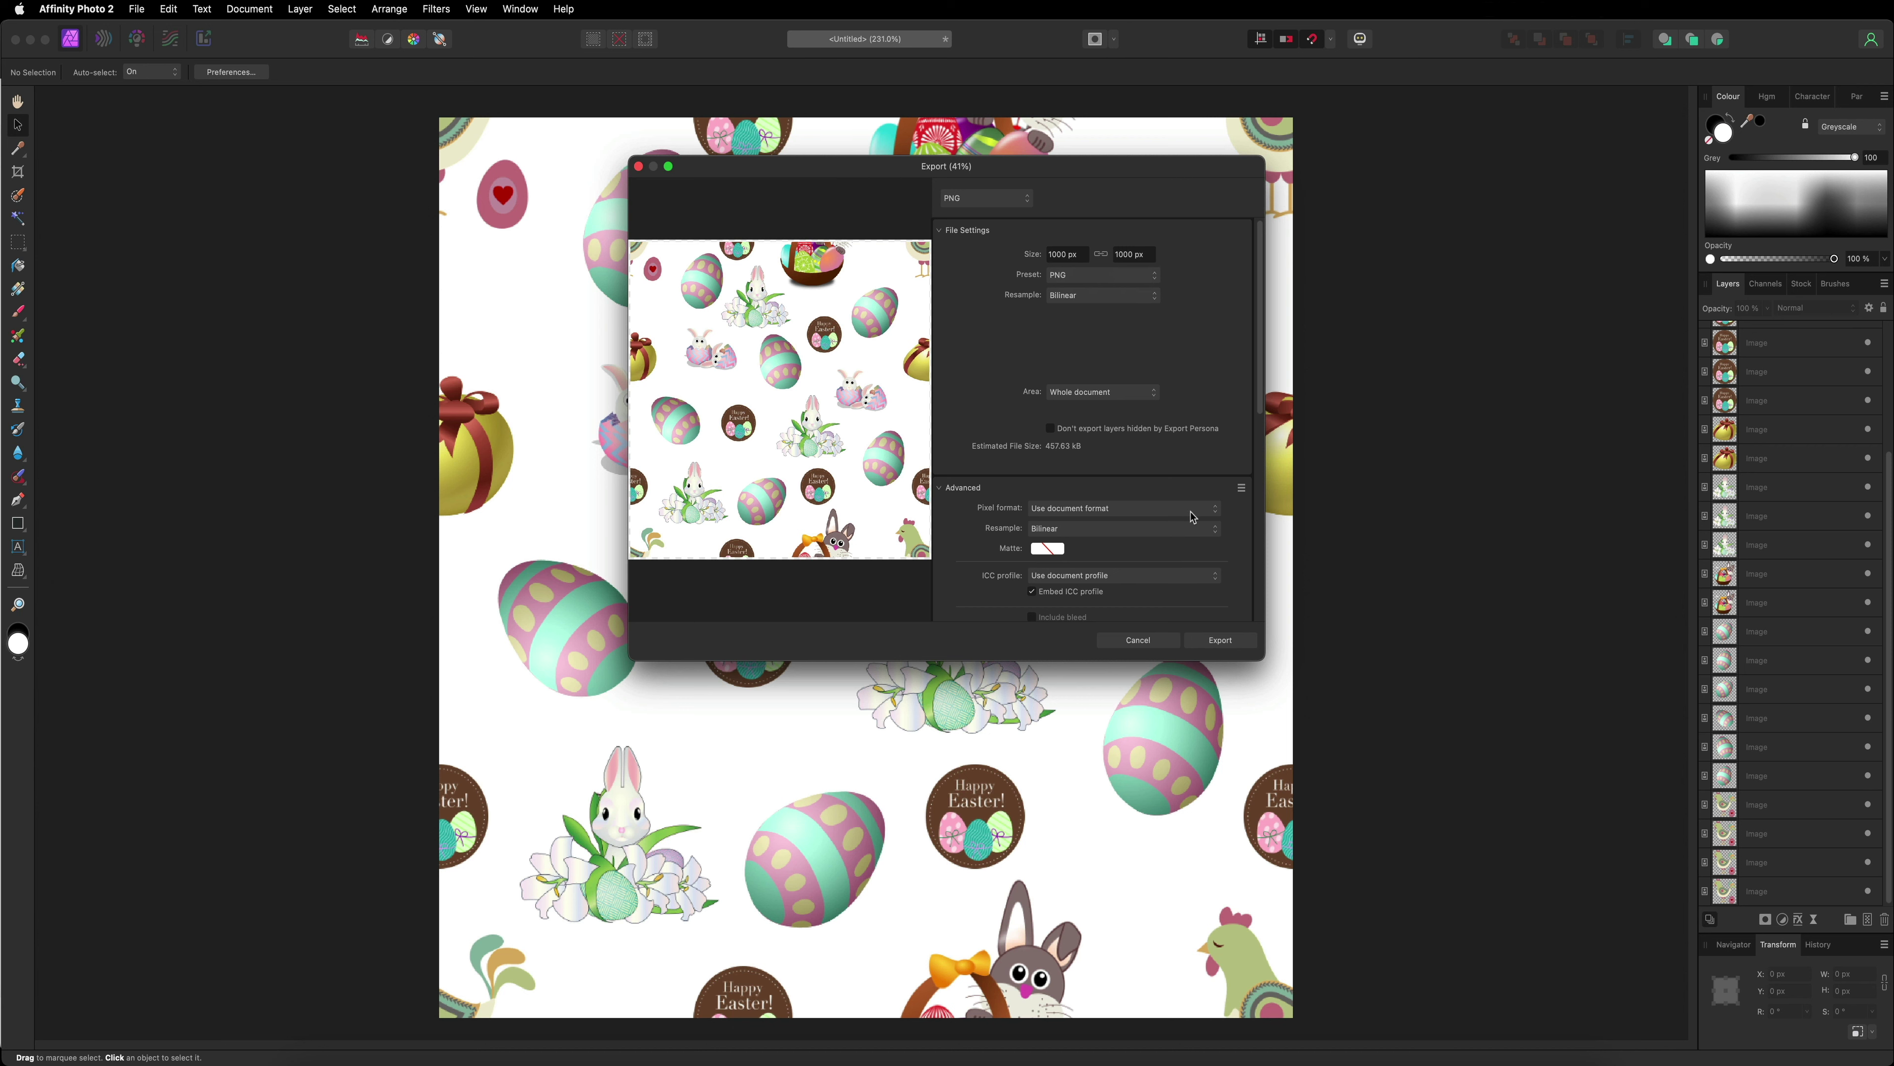
pyautogui.click(1220, 640)
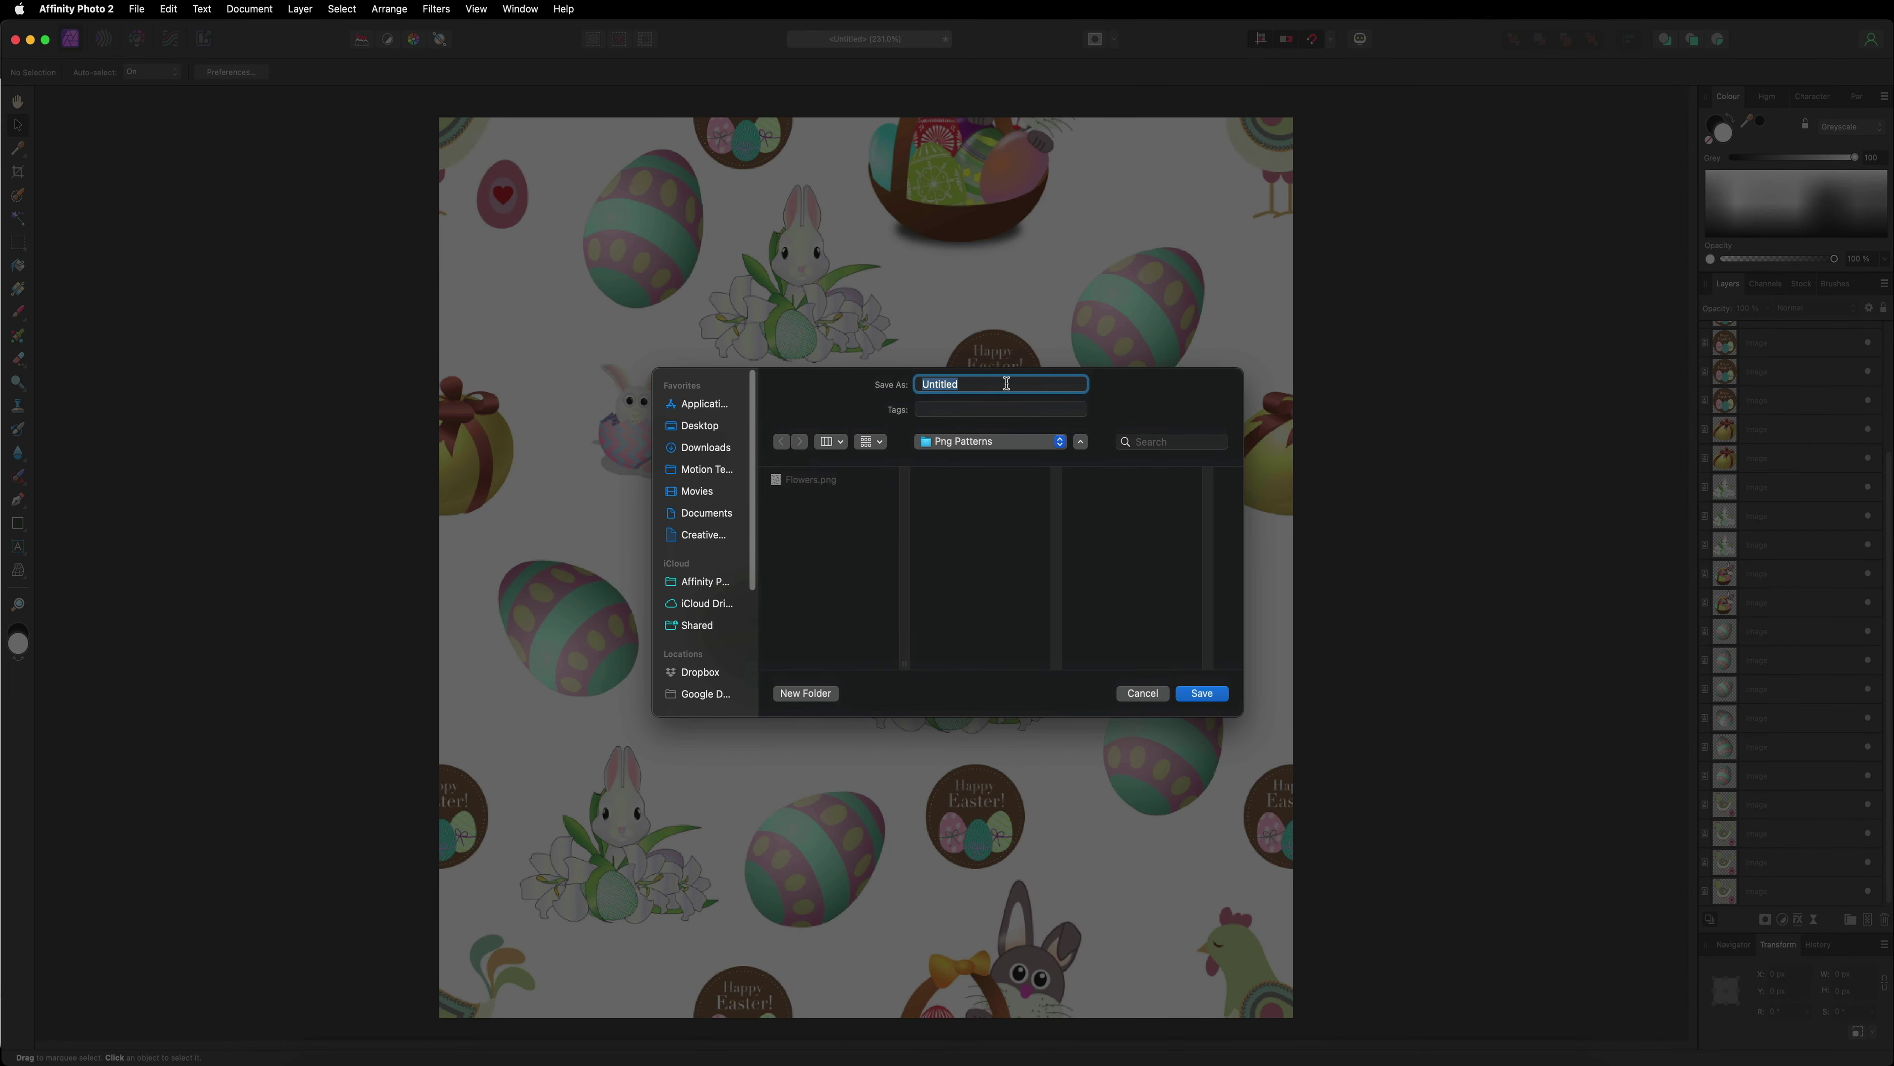
pyautogui.write('Easter')
pyautogui.click(1206, 695)
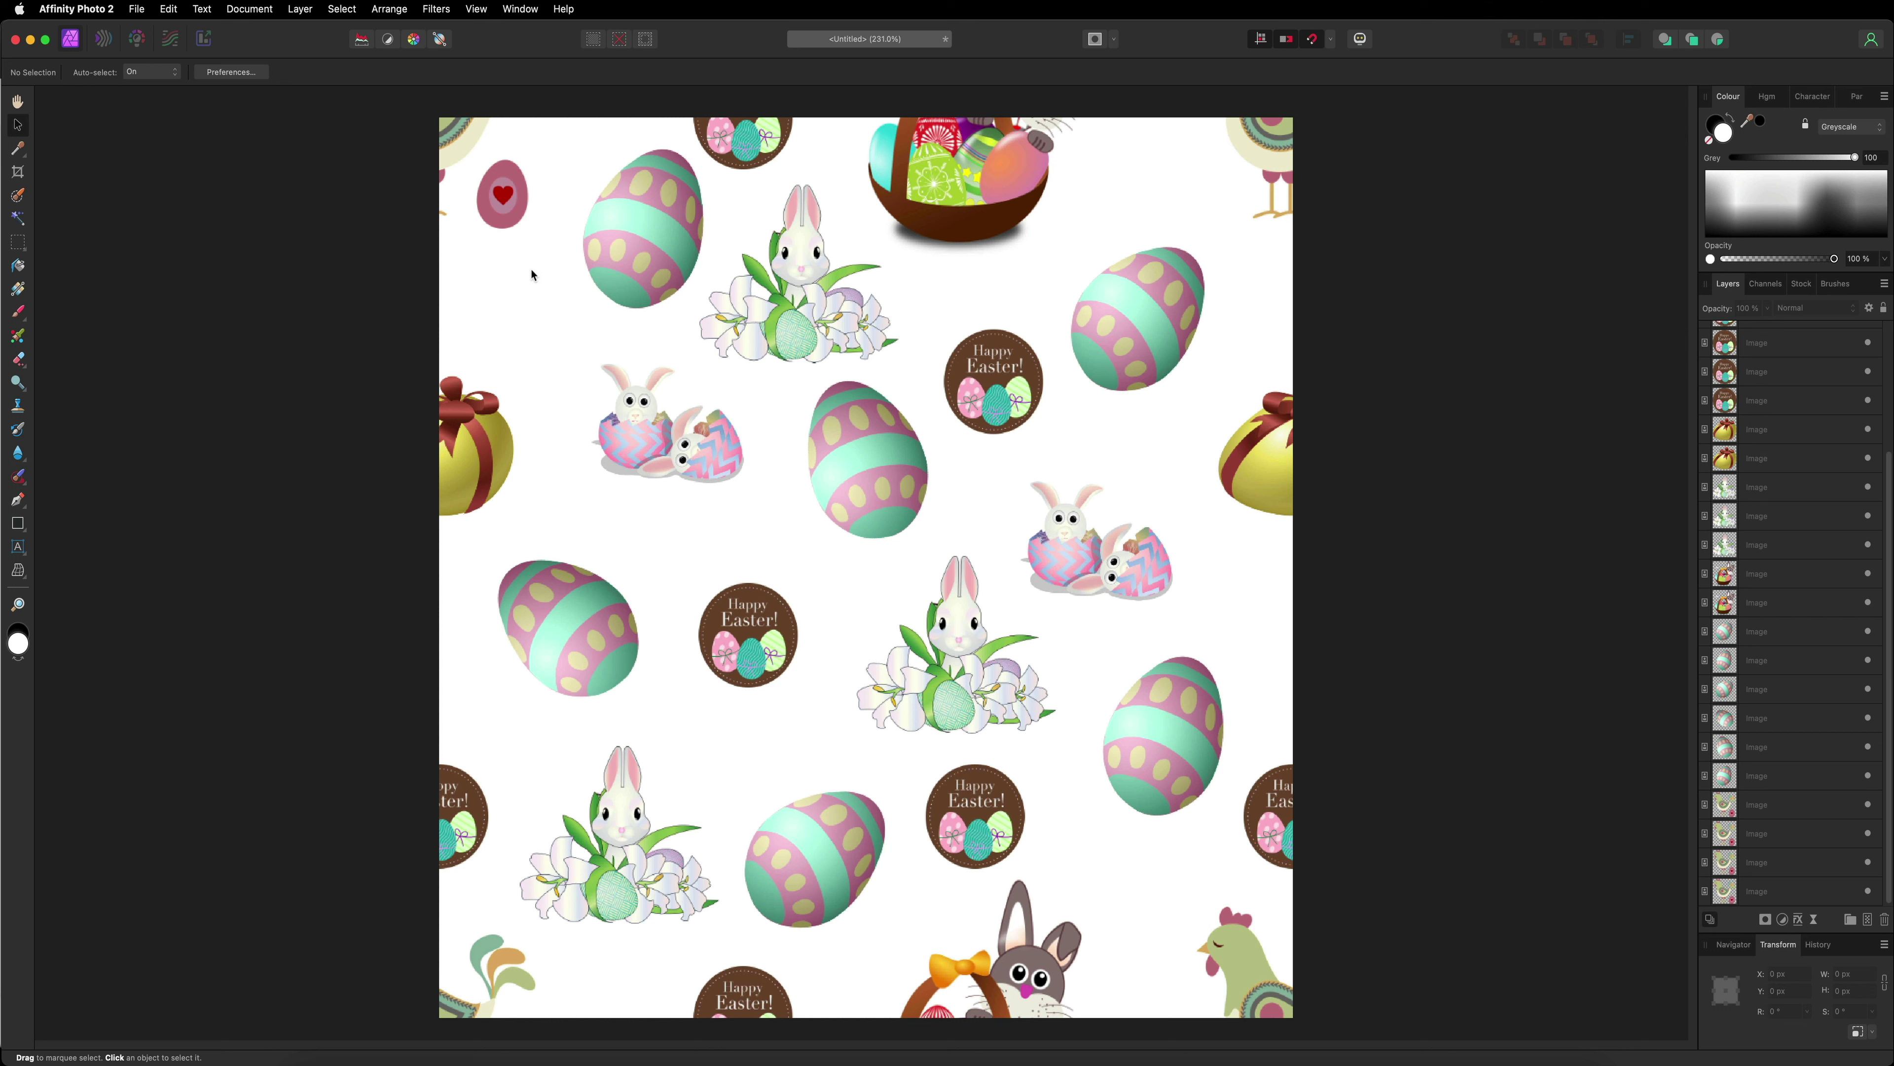
# Step: Open Easter.png from the Png Patterns folder as a document
pyautogui.click(137, 10)
pyautogui.click(188, 189)
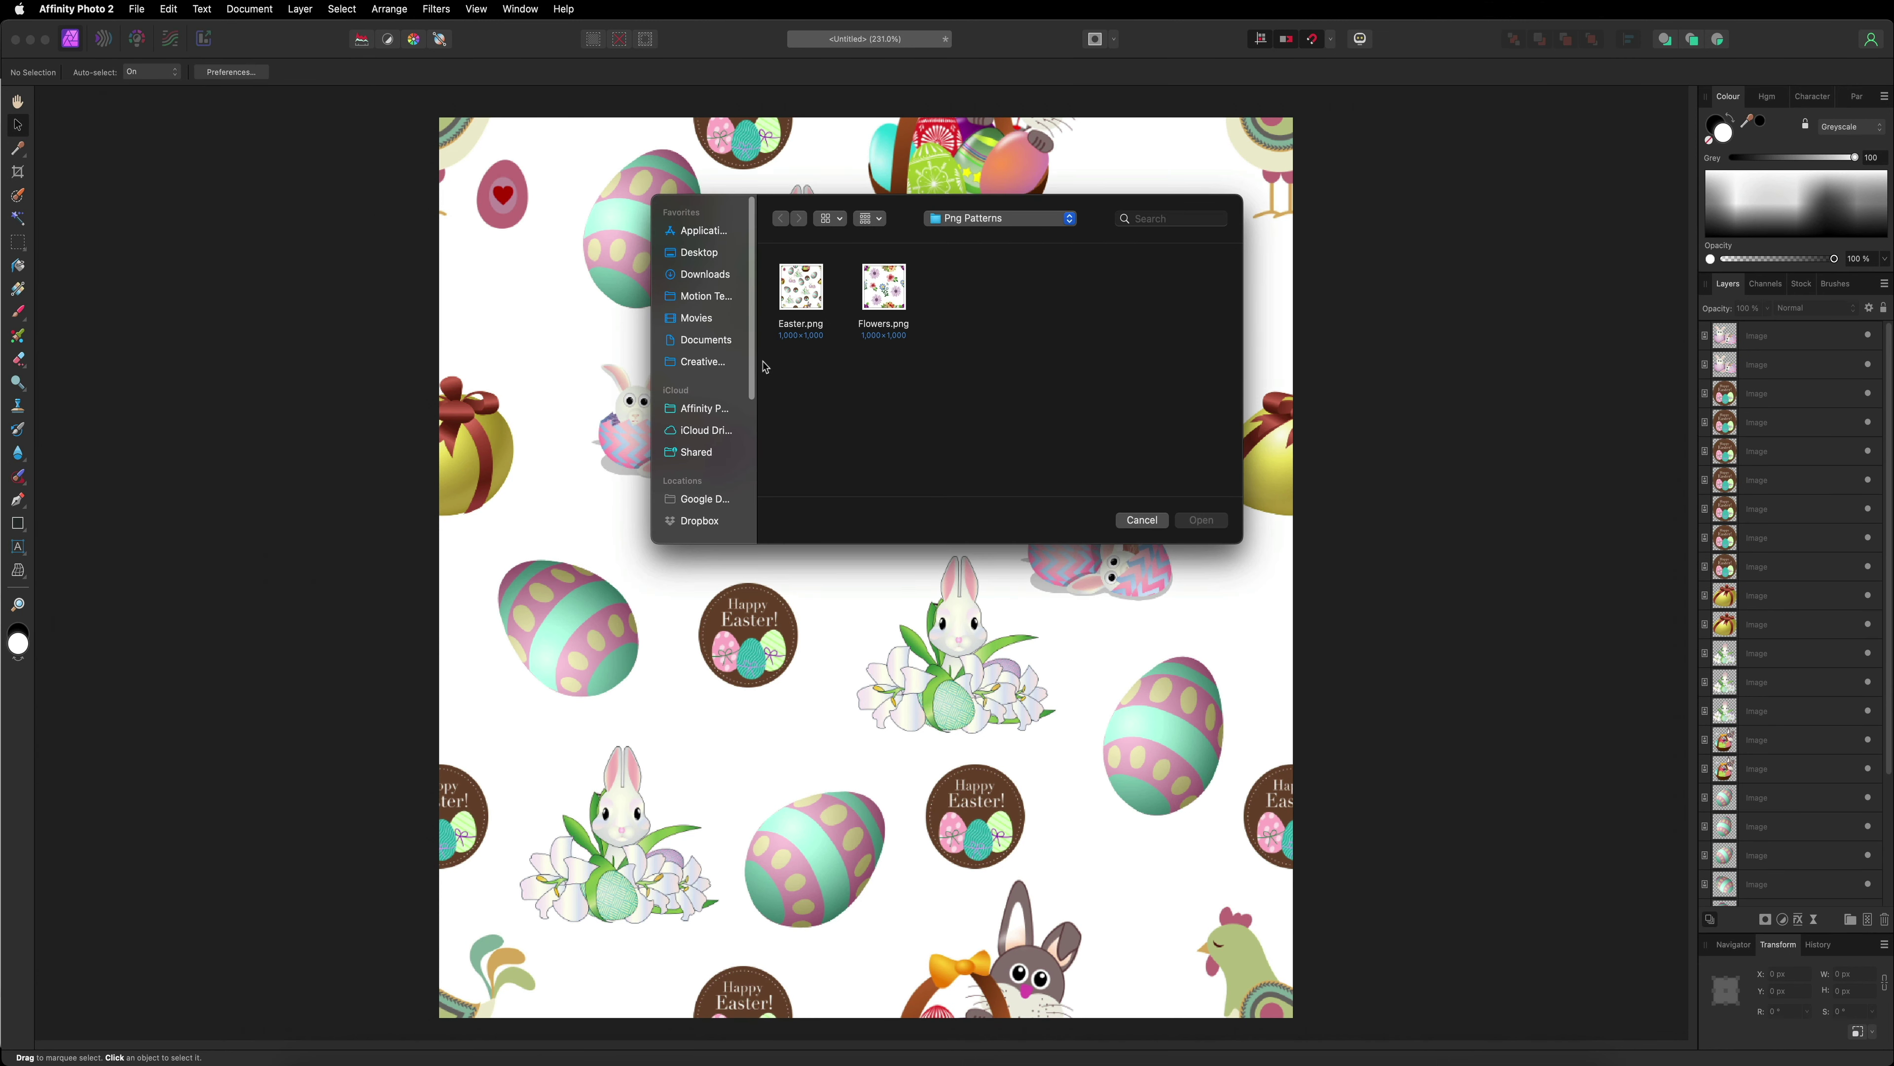
pyautogui.doubleClick(797, 282)
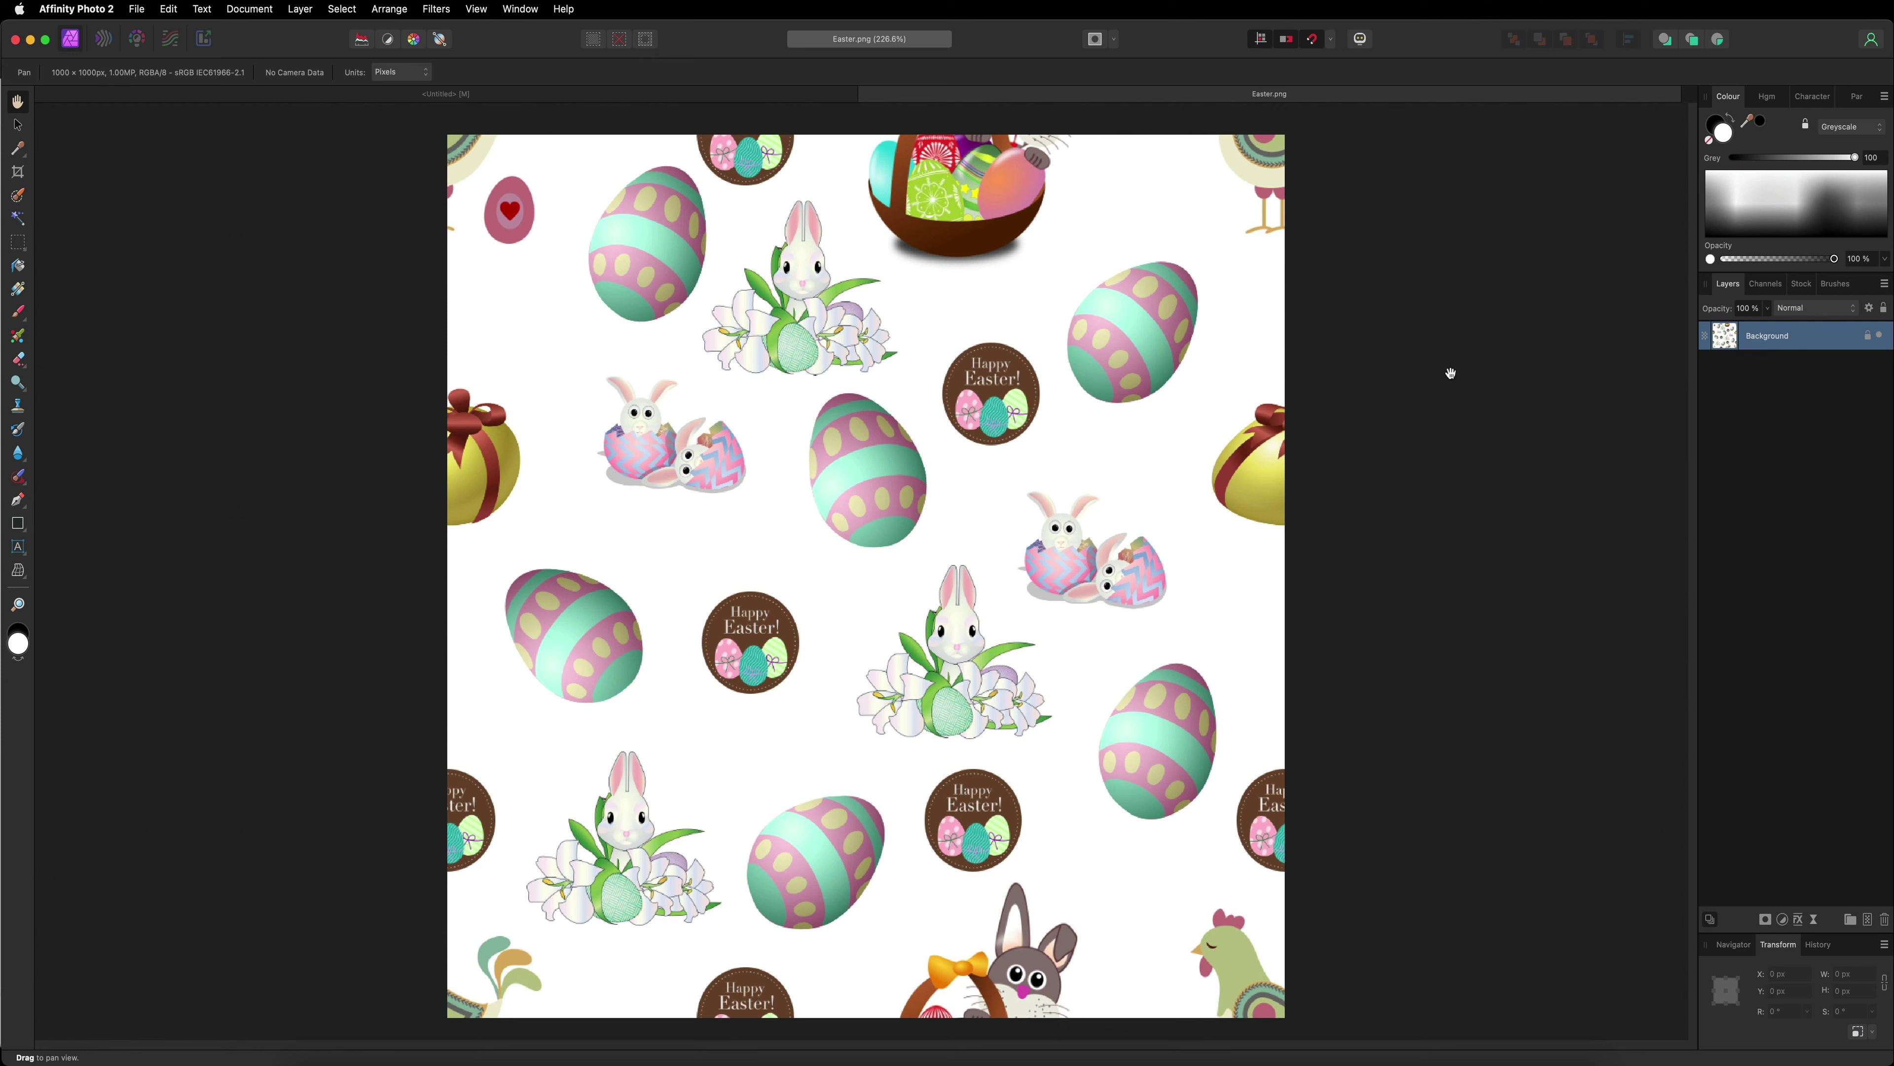
# Step: Create a new pattern layer from the Easter image and delete the original Background layer
pyautogui.click(300, 9)
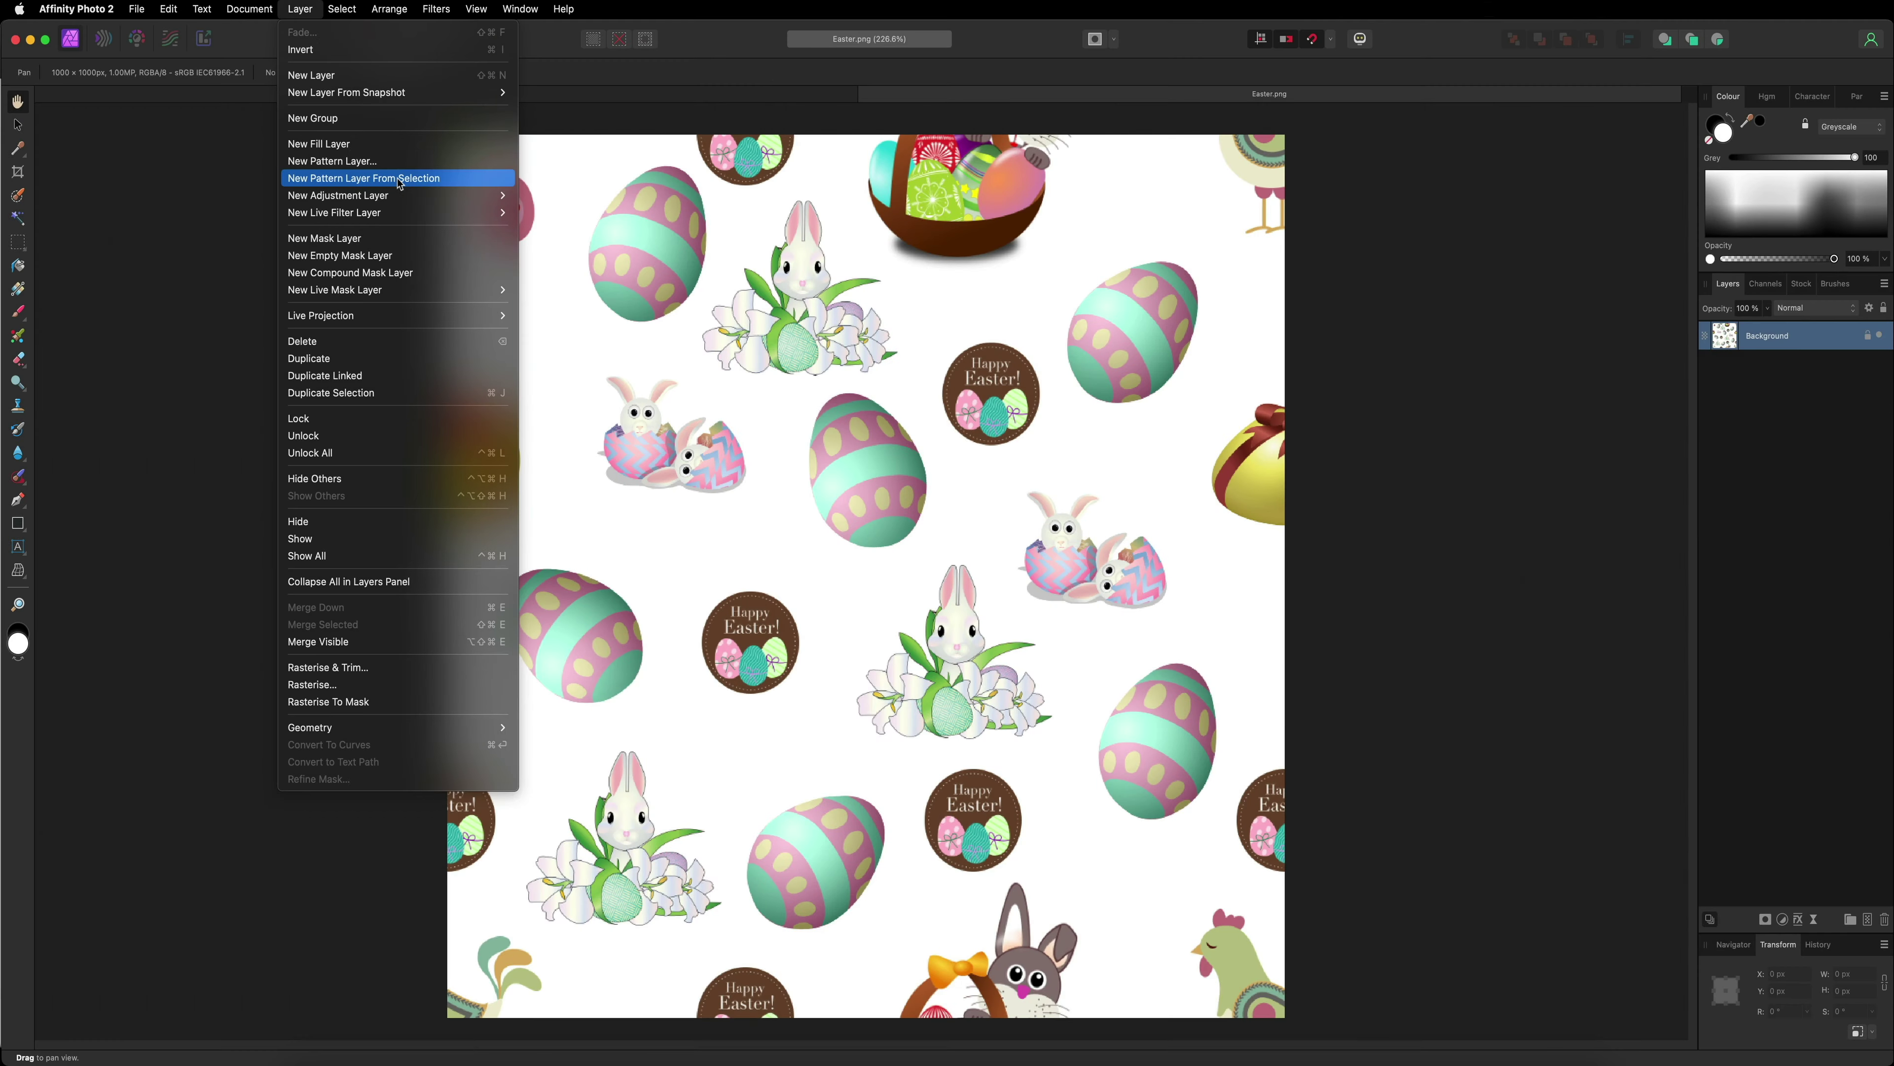
pyautogui.click(398, 178)
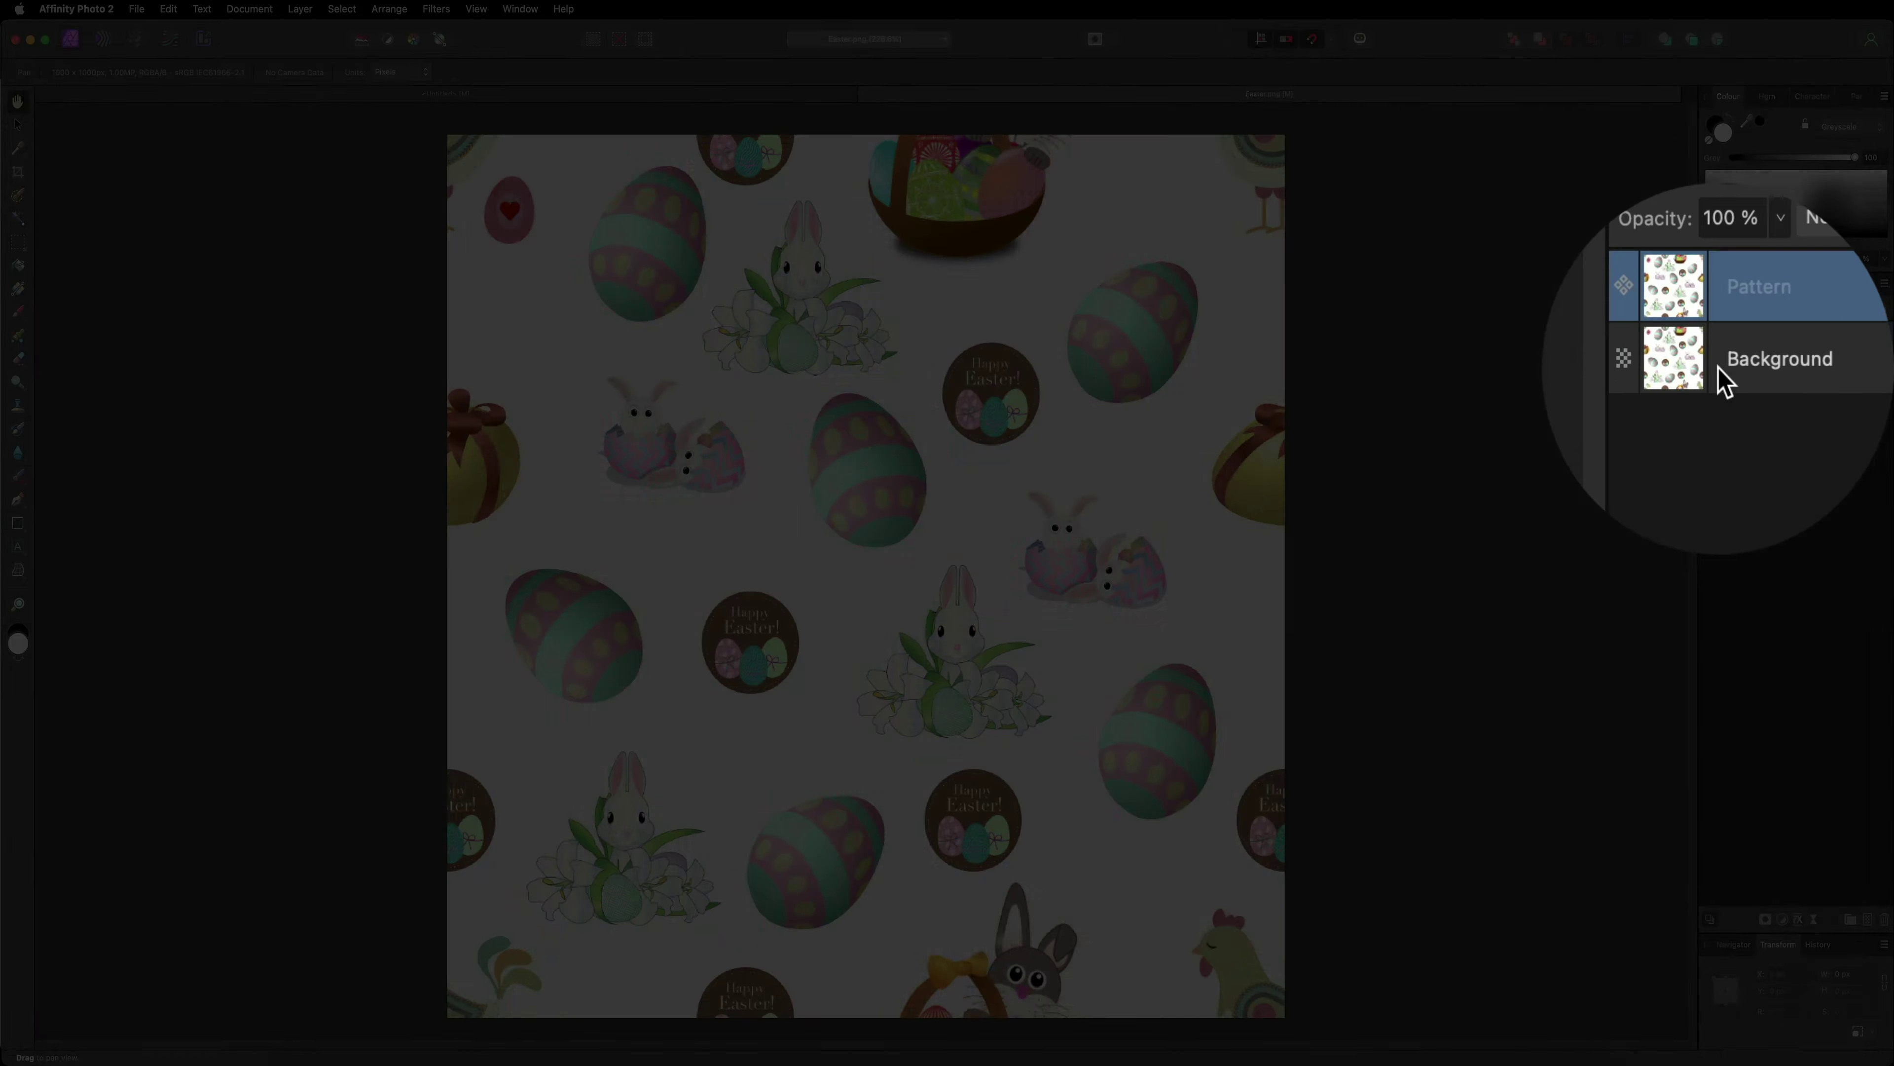
pyautogui.click(1718, 367)
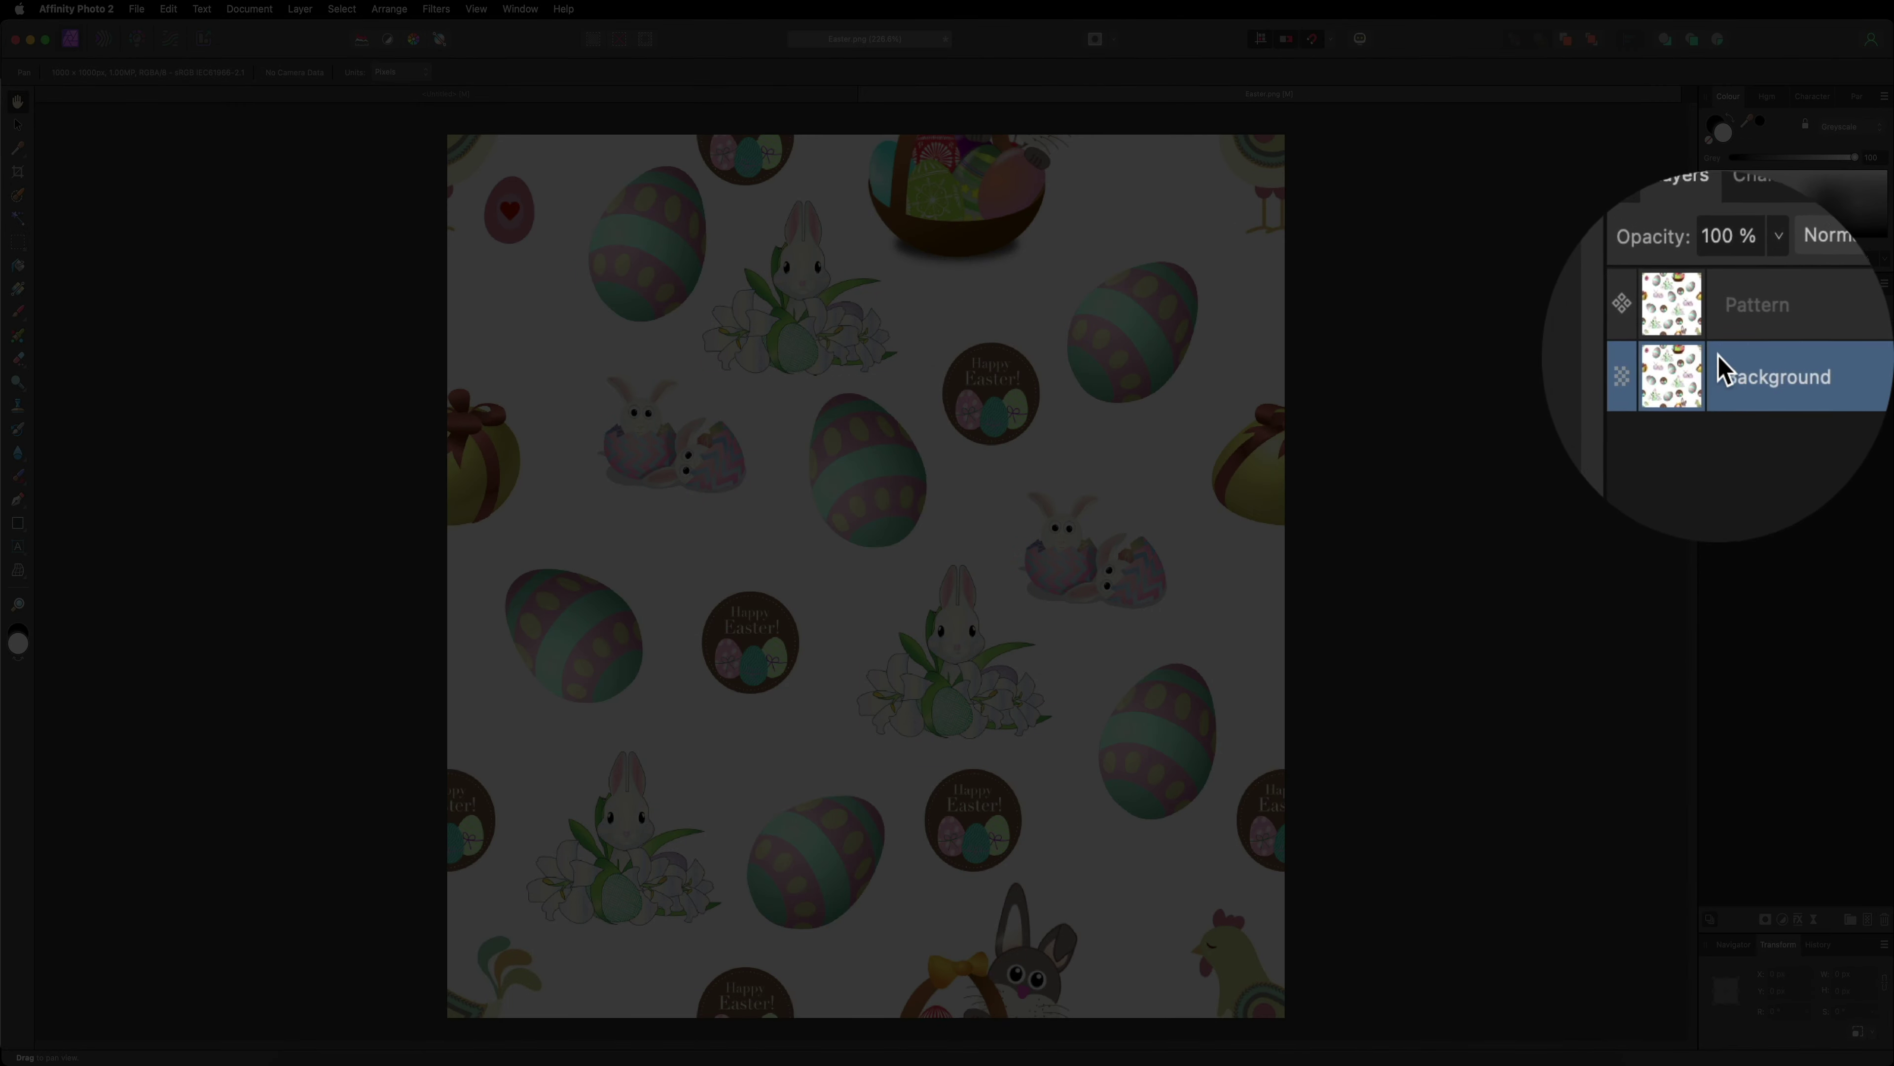
pyautogui.hotkey('ctrl', 'z')
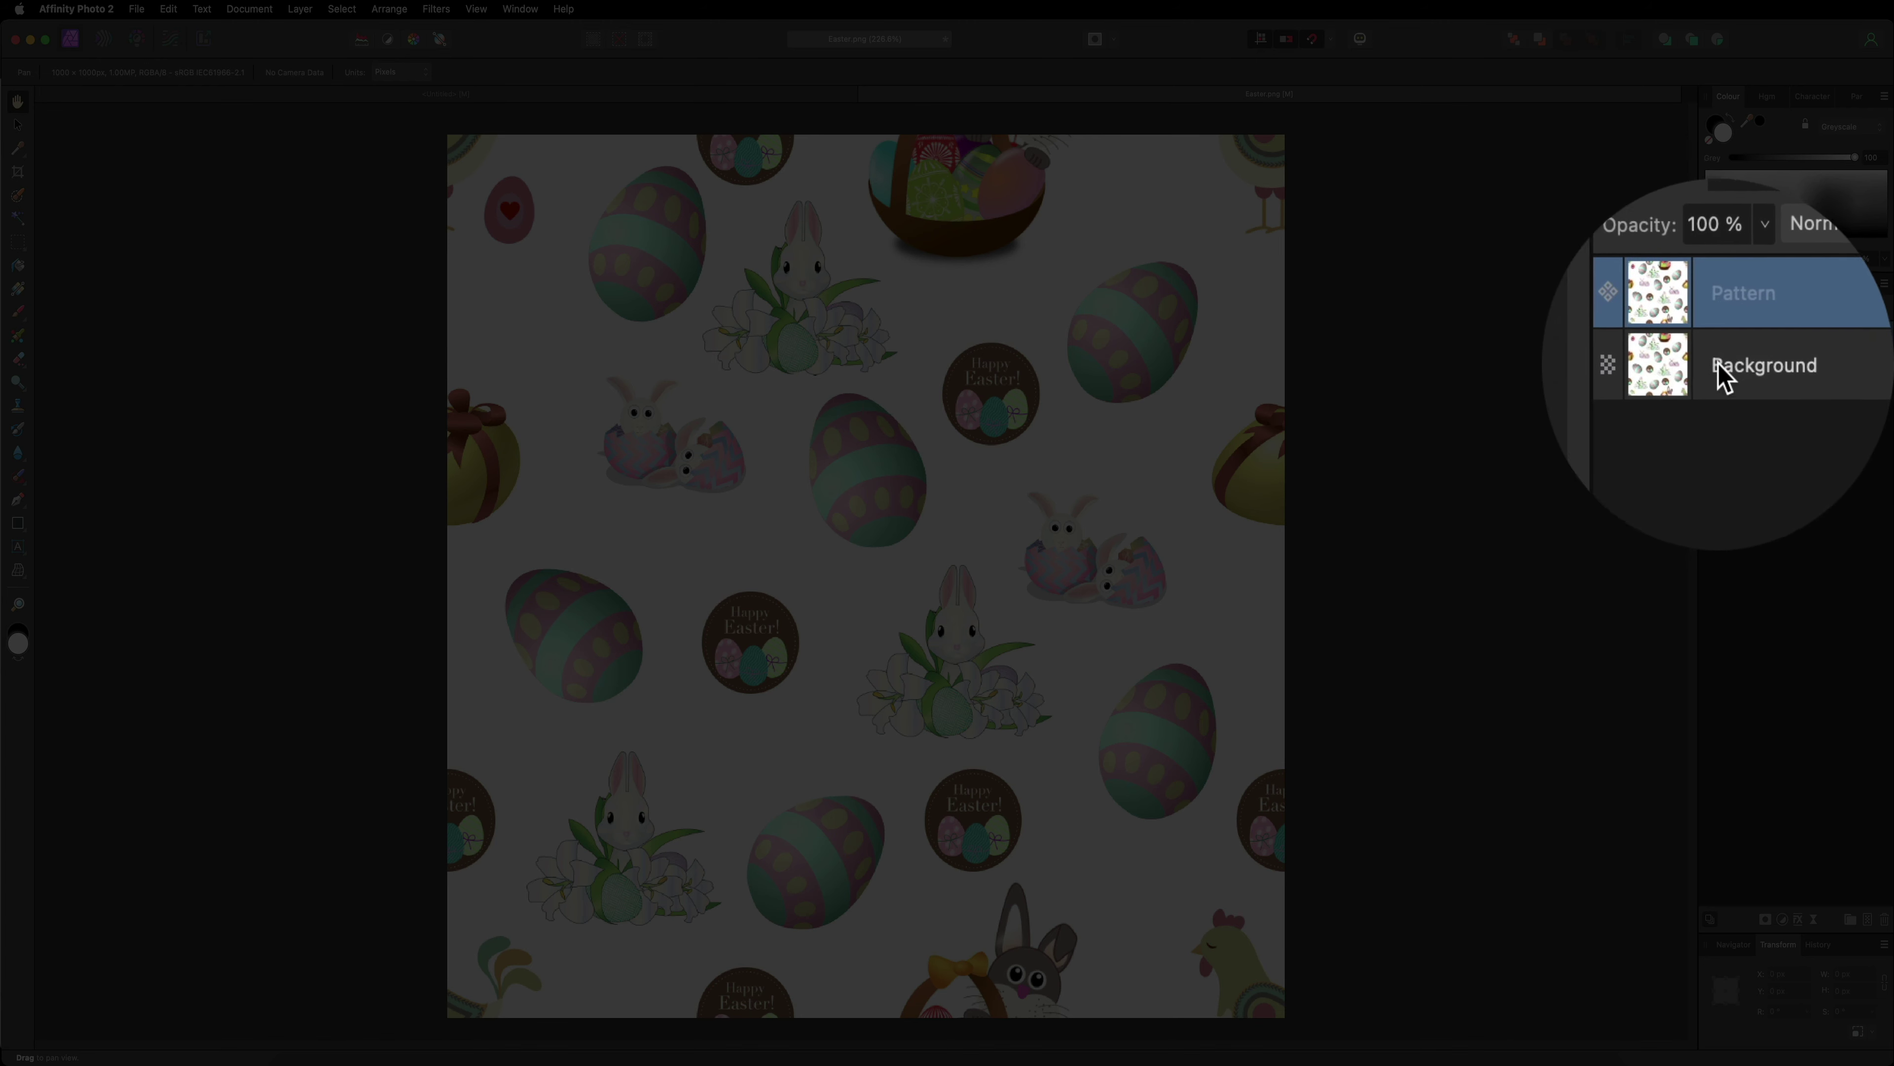
pyautogui.click(1717, 364)
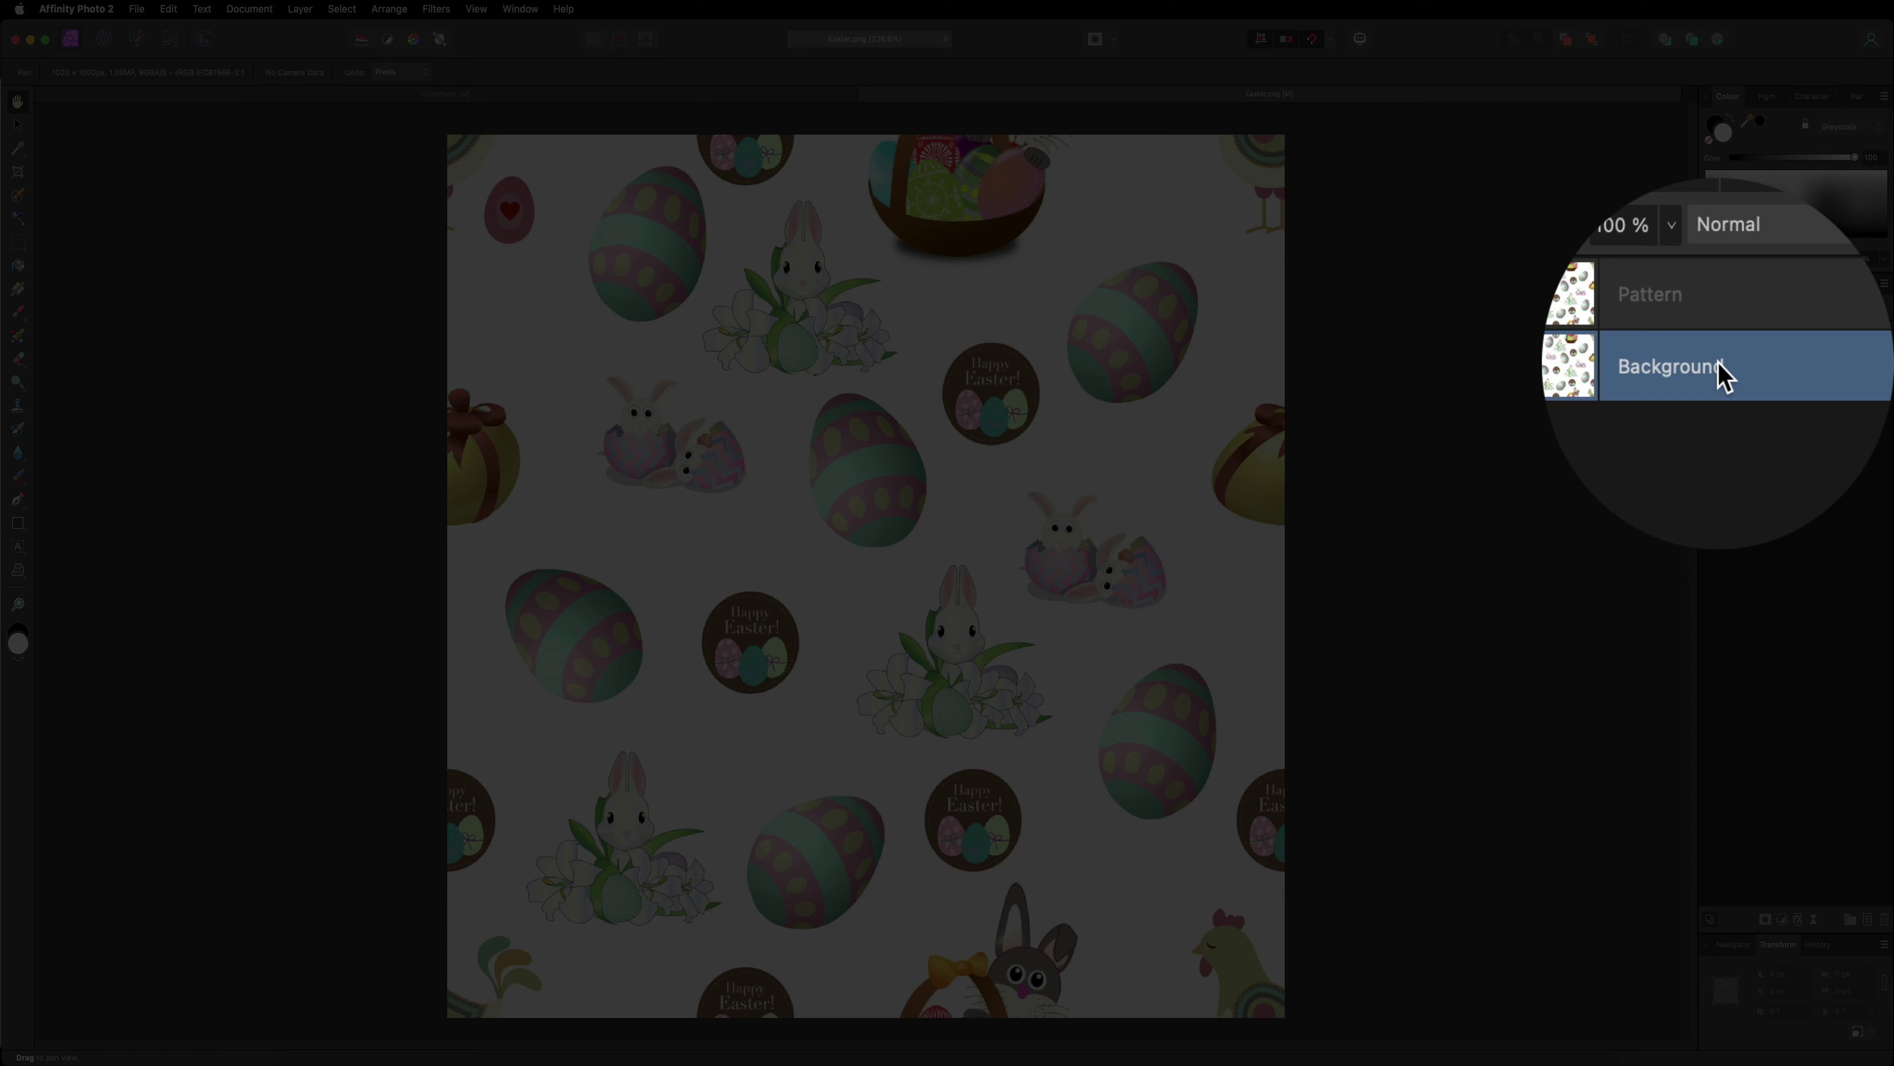
pyautogui.press('Delete')
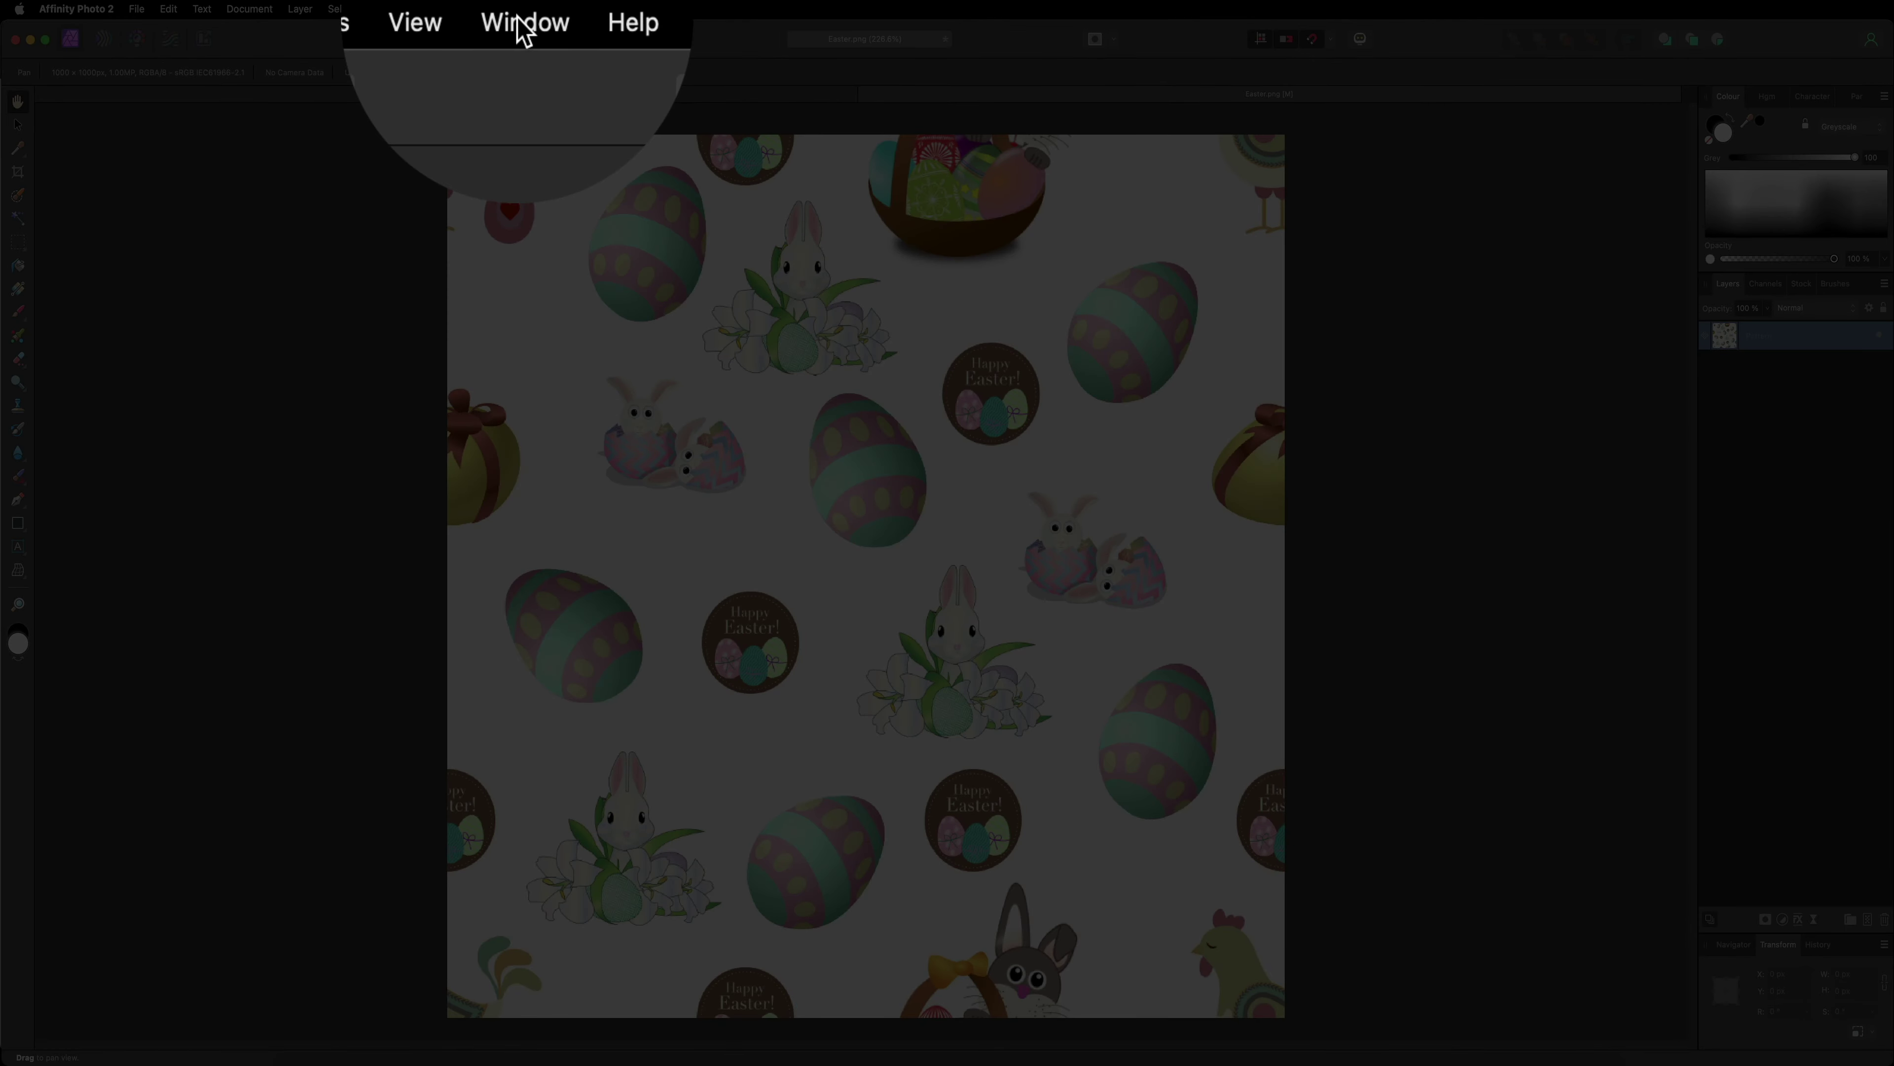
# Step: Show the Assets studio and create a new asset category named Patterns
pyautogui.click(522, 9)
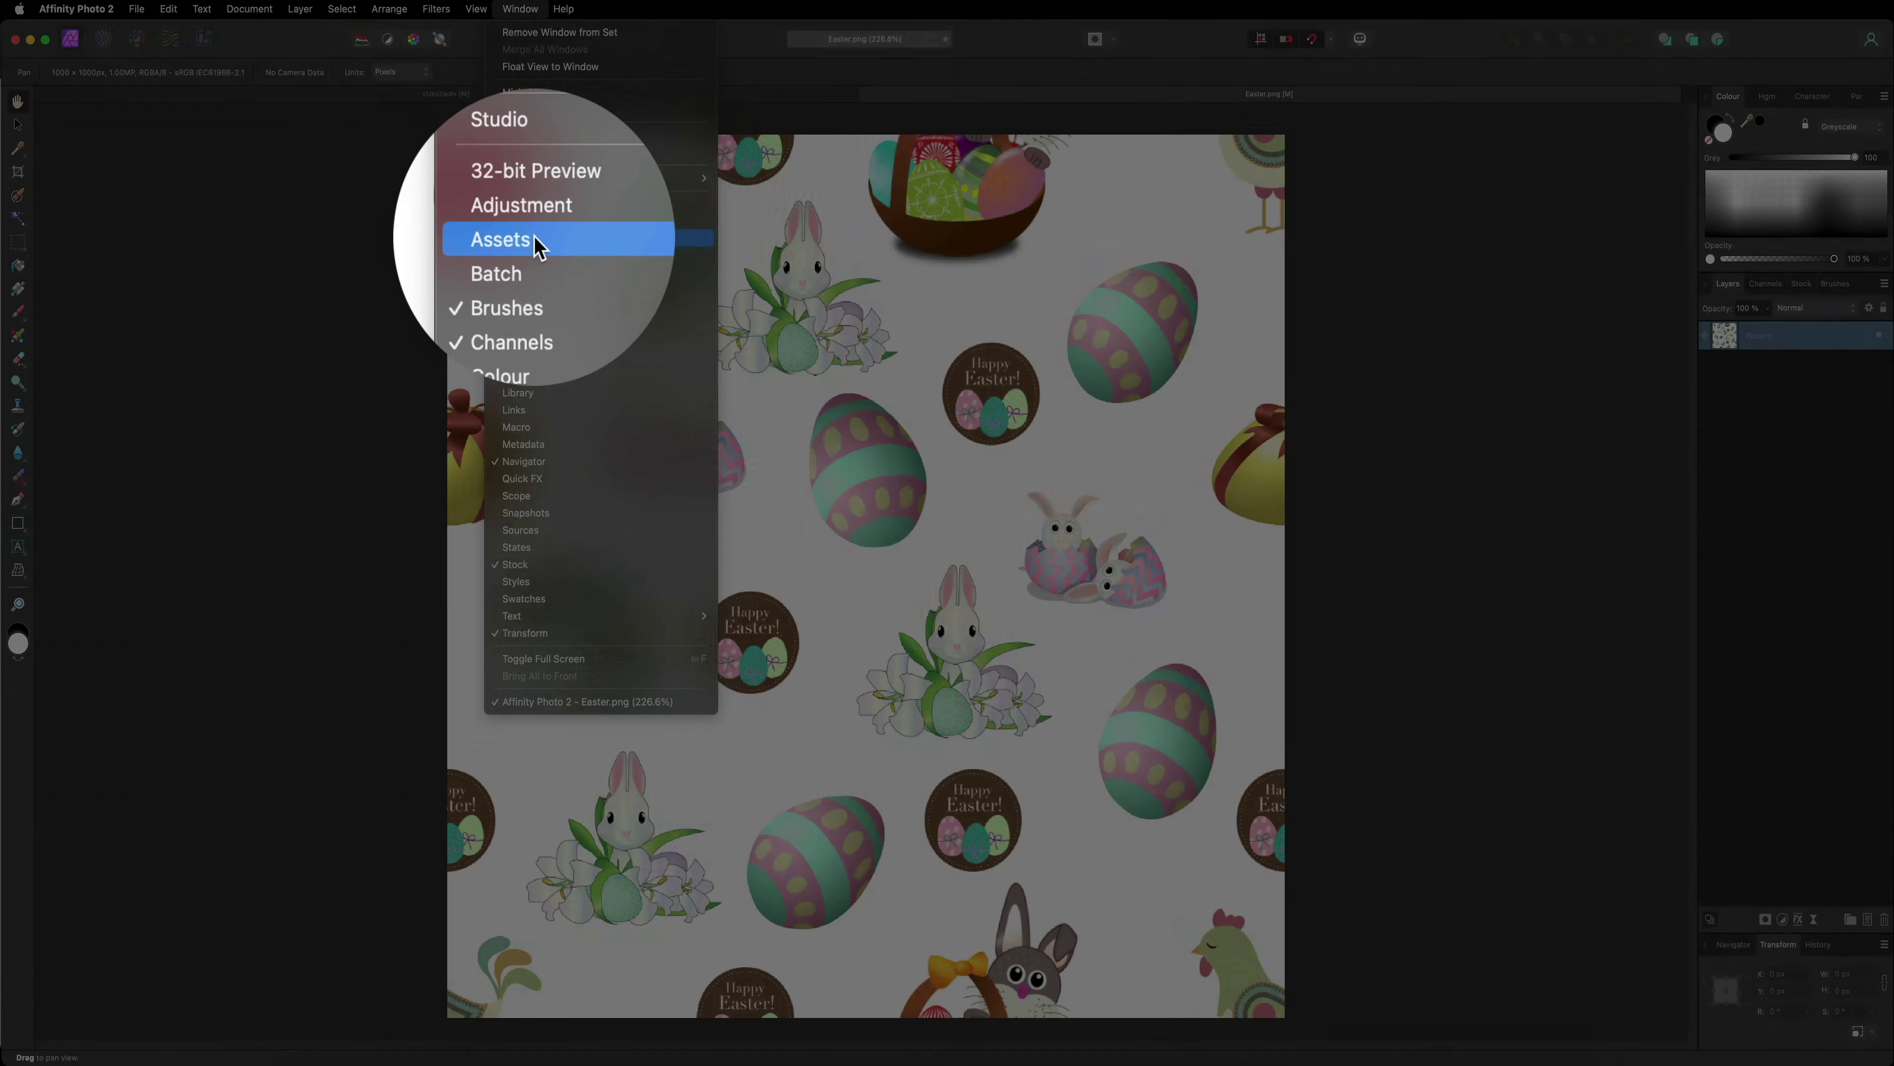
pyautogui.click(515, 241)
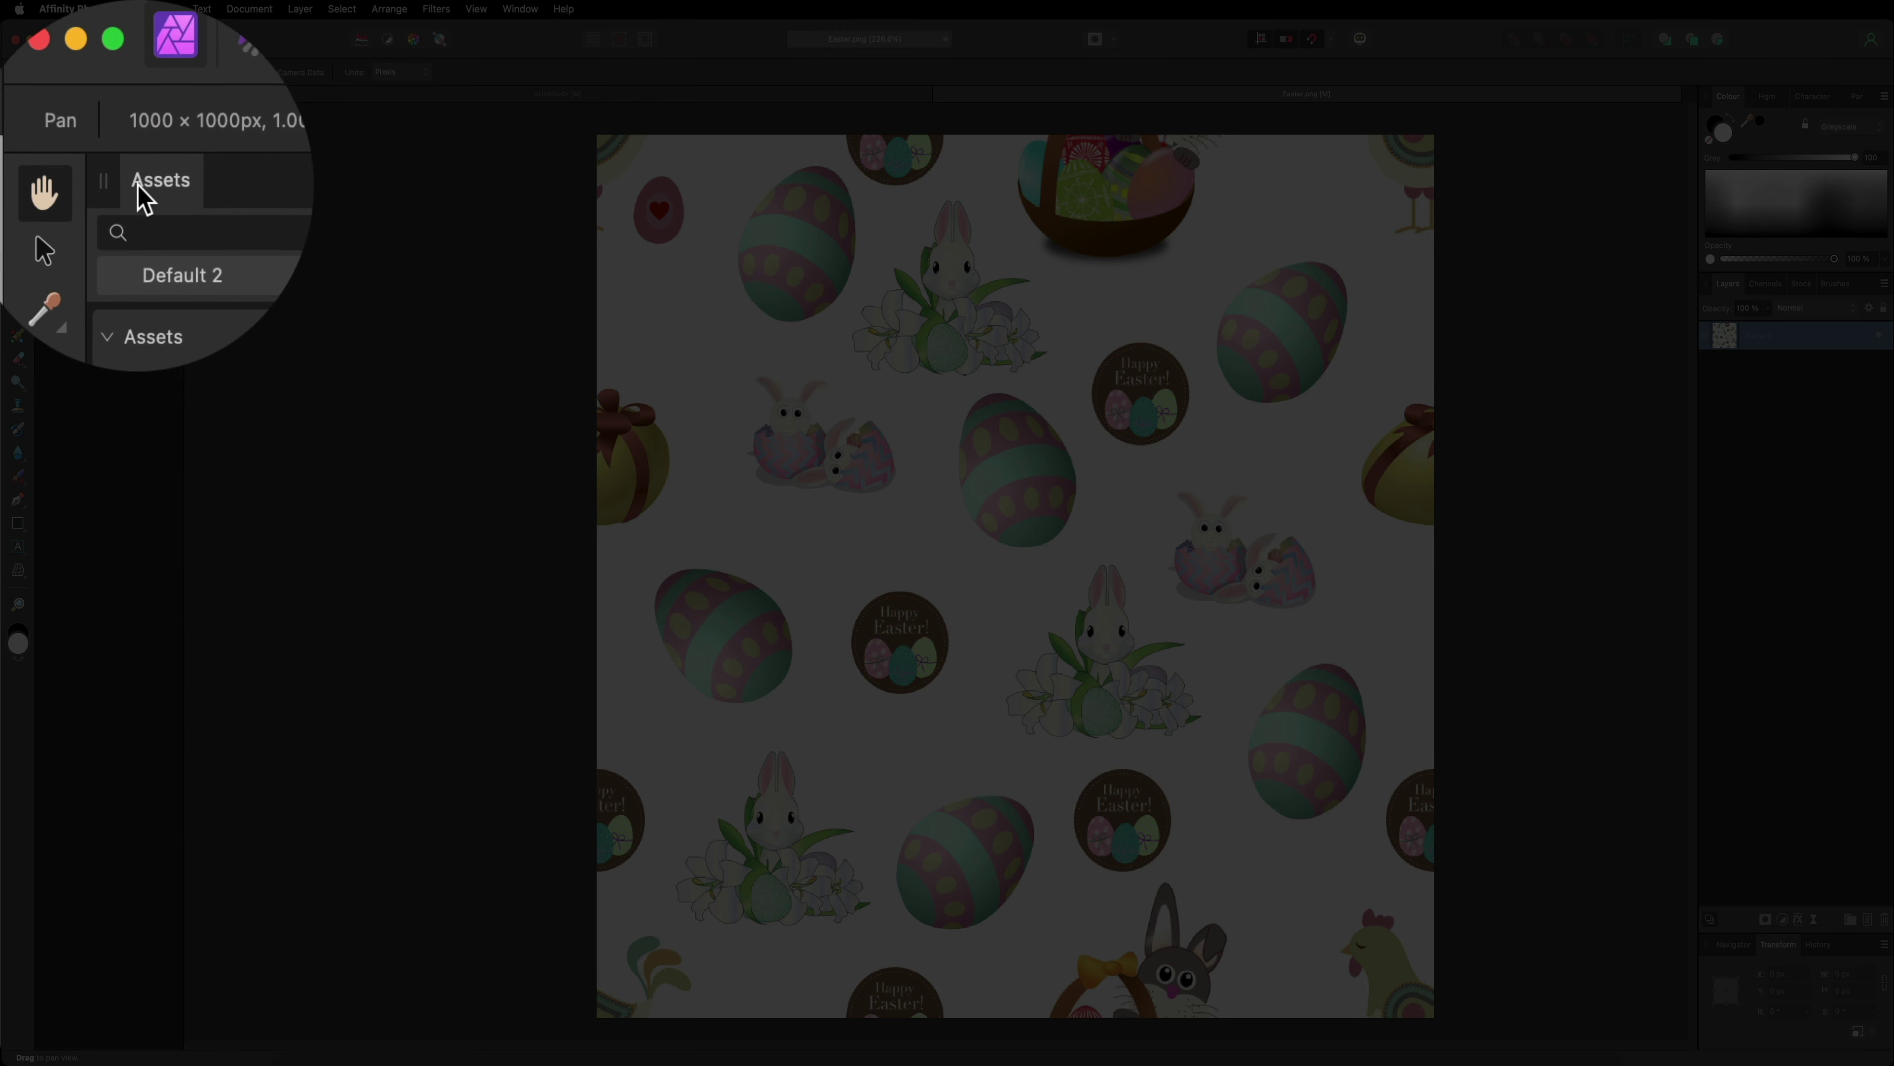
pyautogui.click(176, 188)
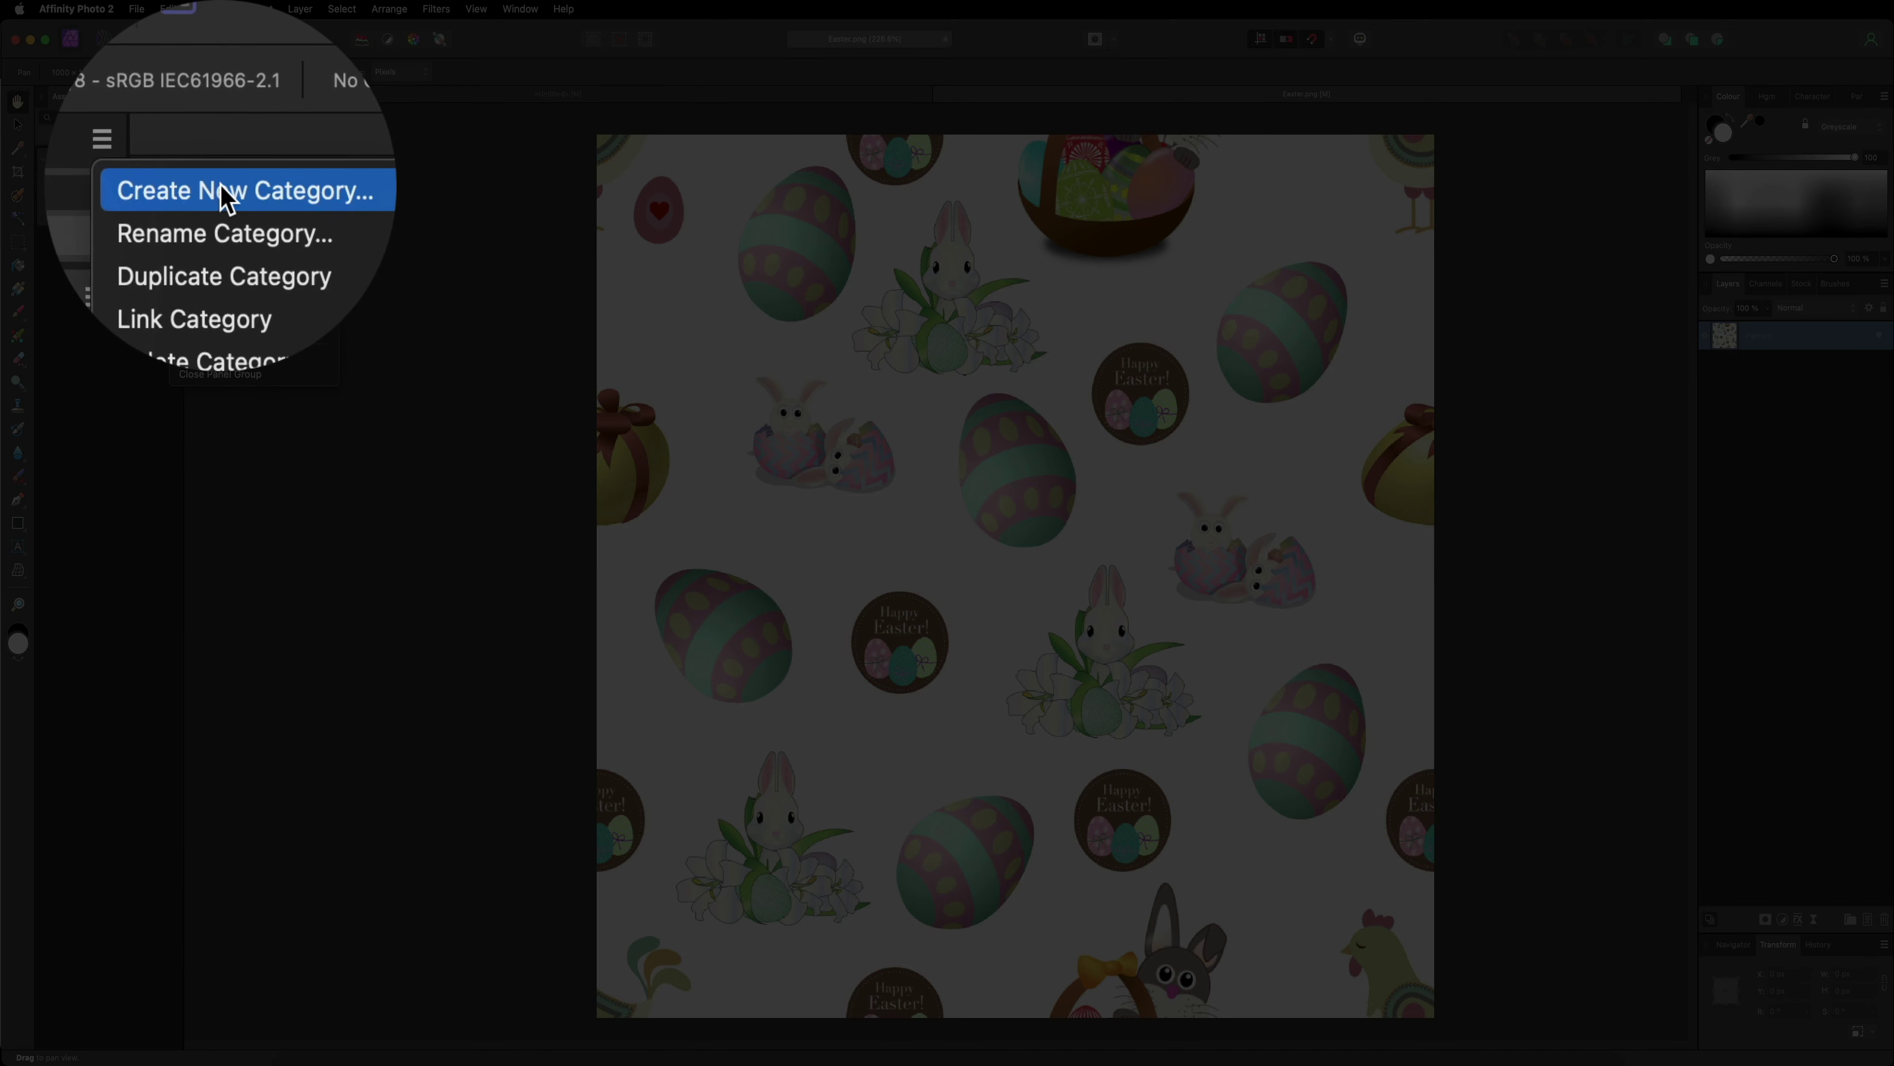
pyautogui.click(228, 198)
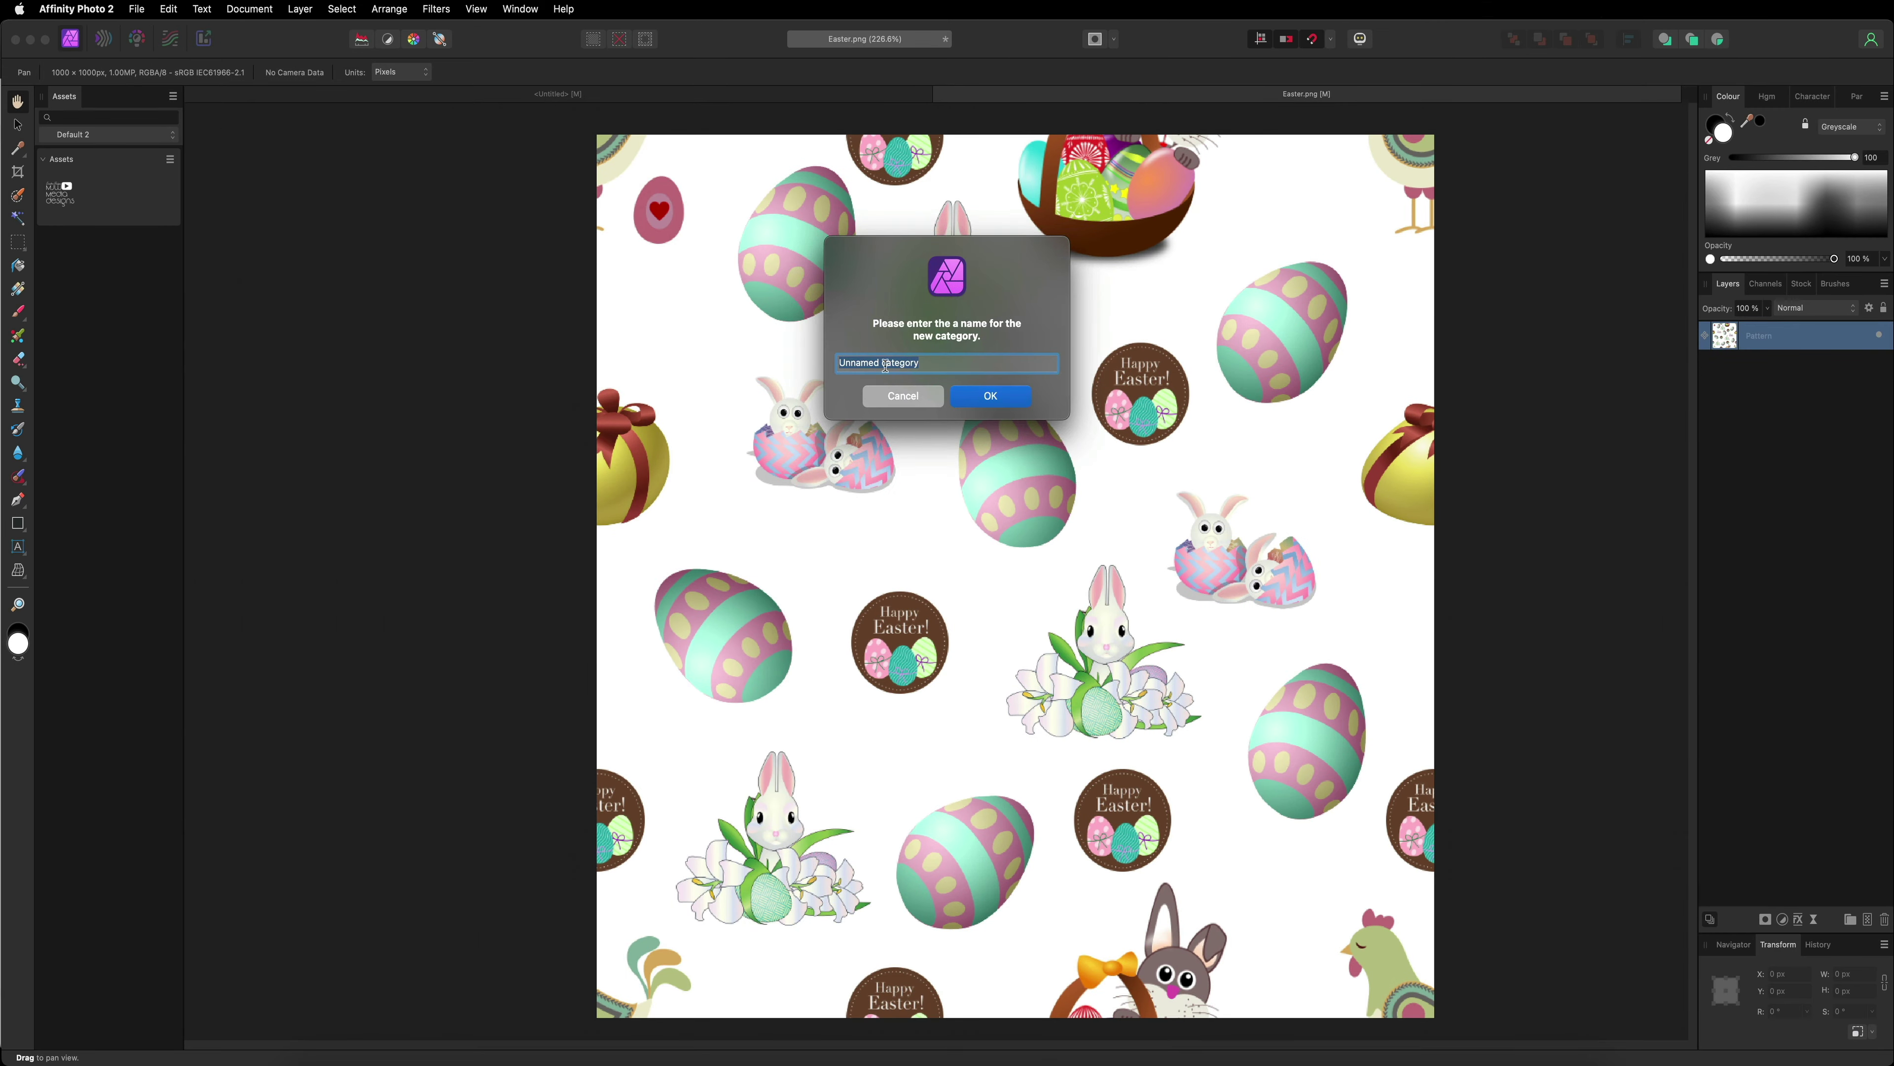
pyautogui.write('Patterns')
pyautogui.click(991, 395)
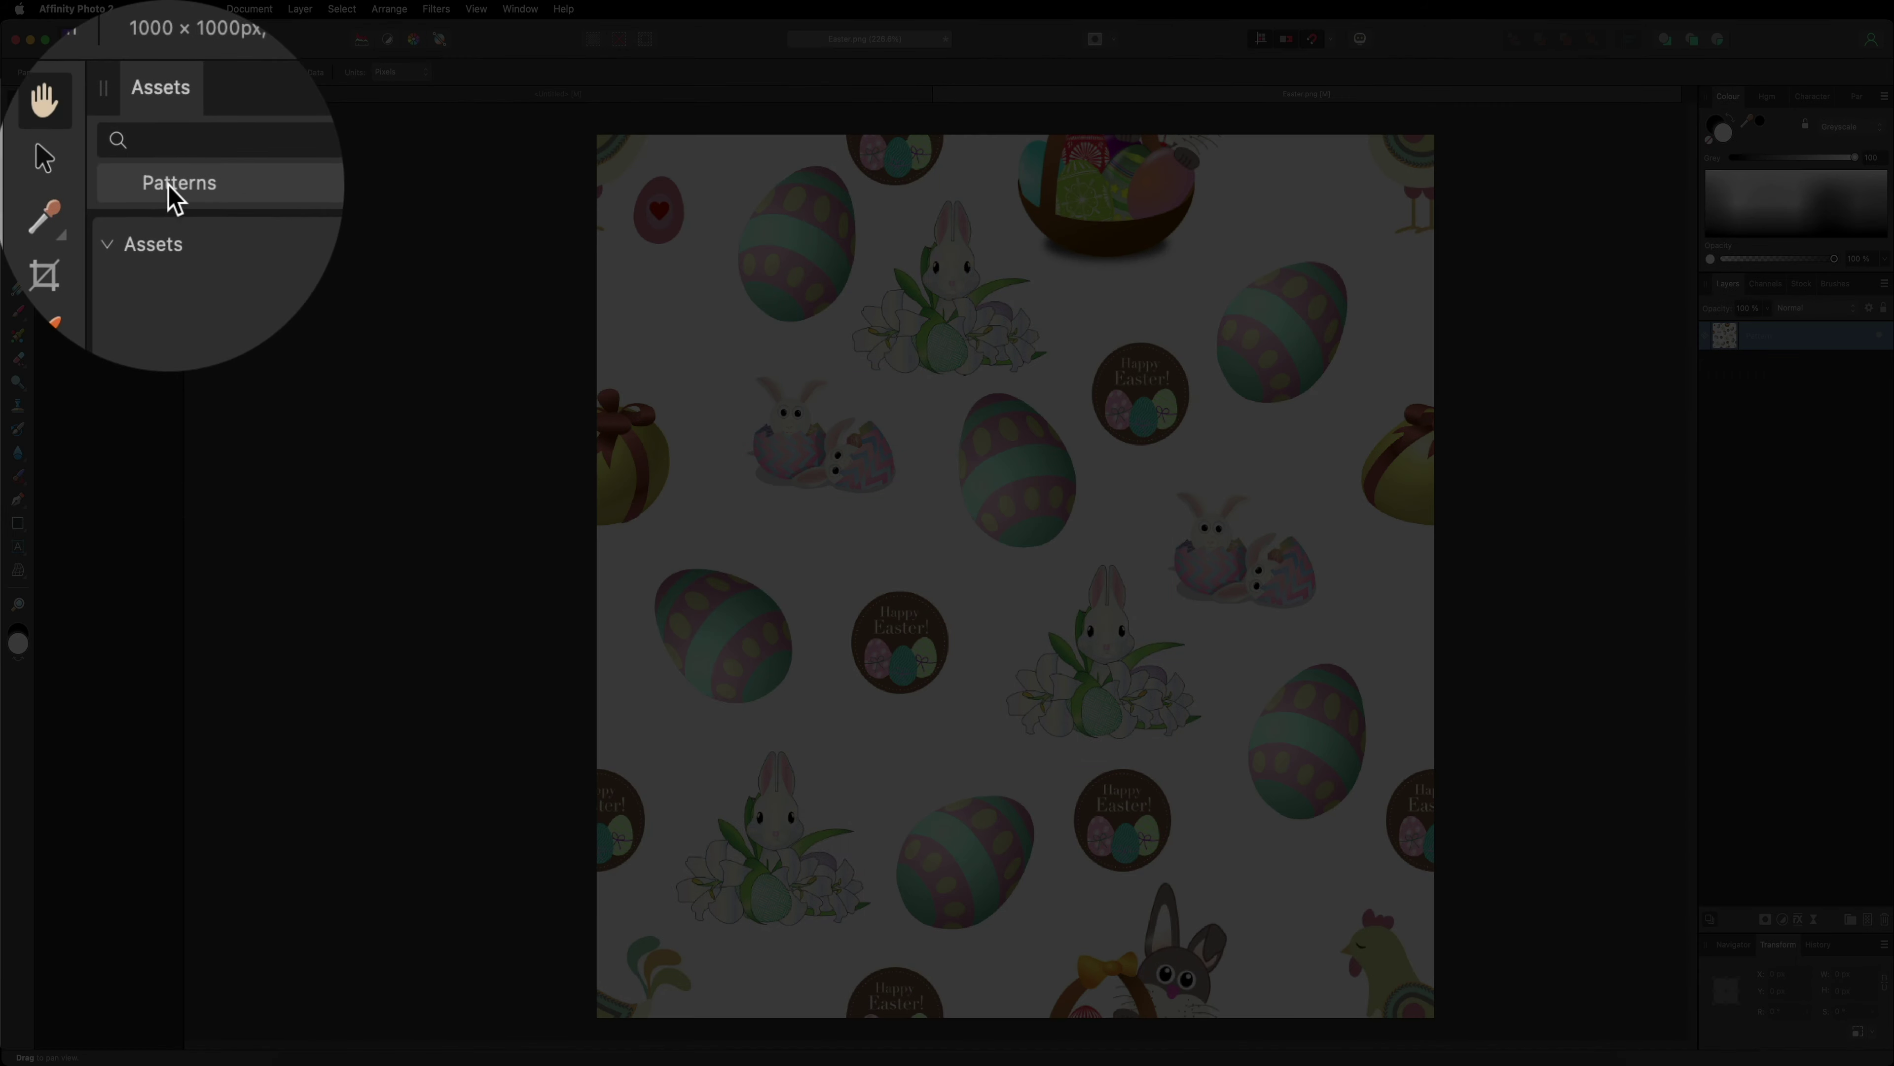
# Step: Keep the Patterns category chosen and add the Easter pattern layer from the canvas to its assets
pyautogui.click(170, 191)
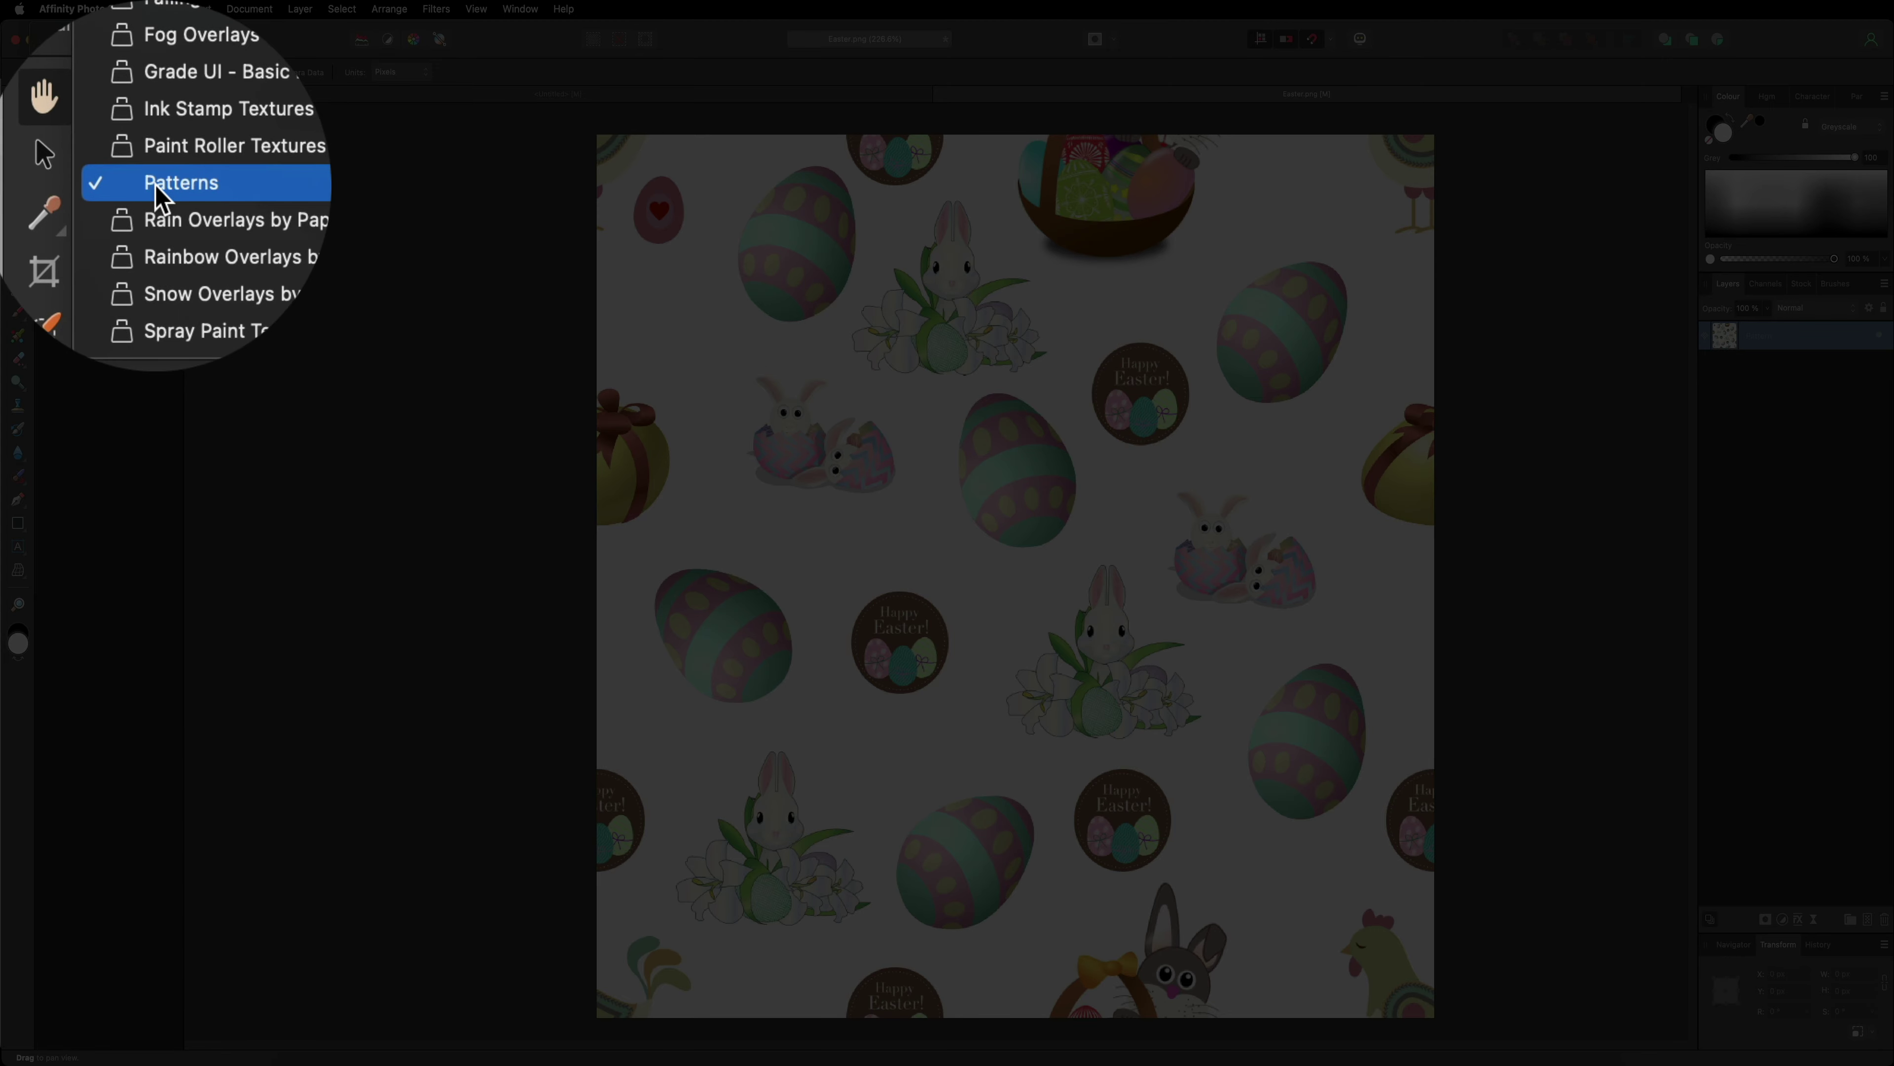
pyautogui.click(176, 187)
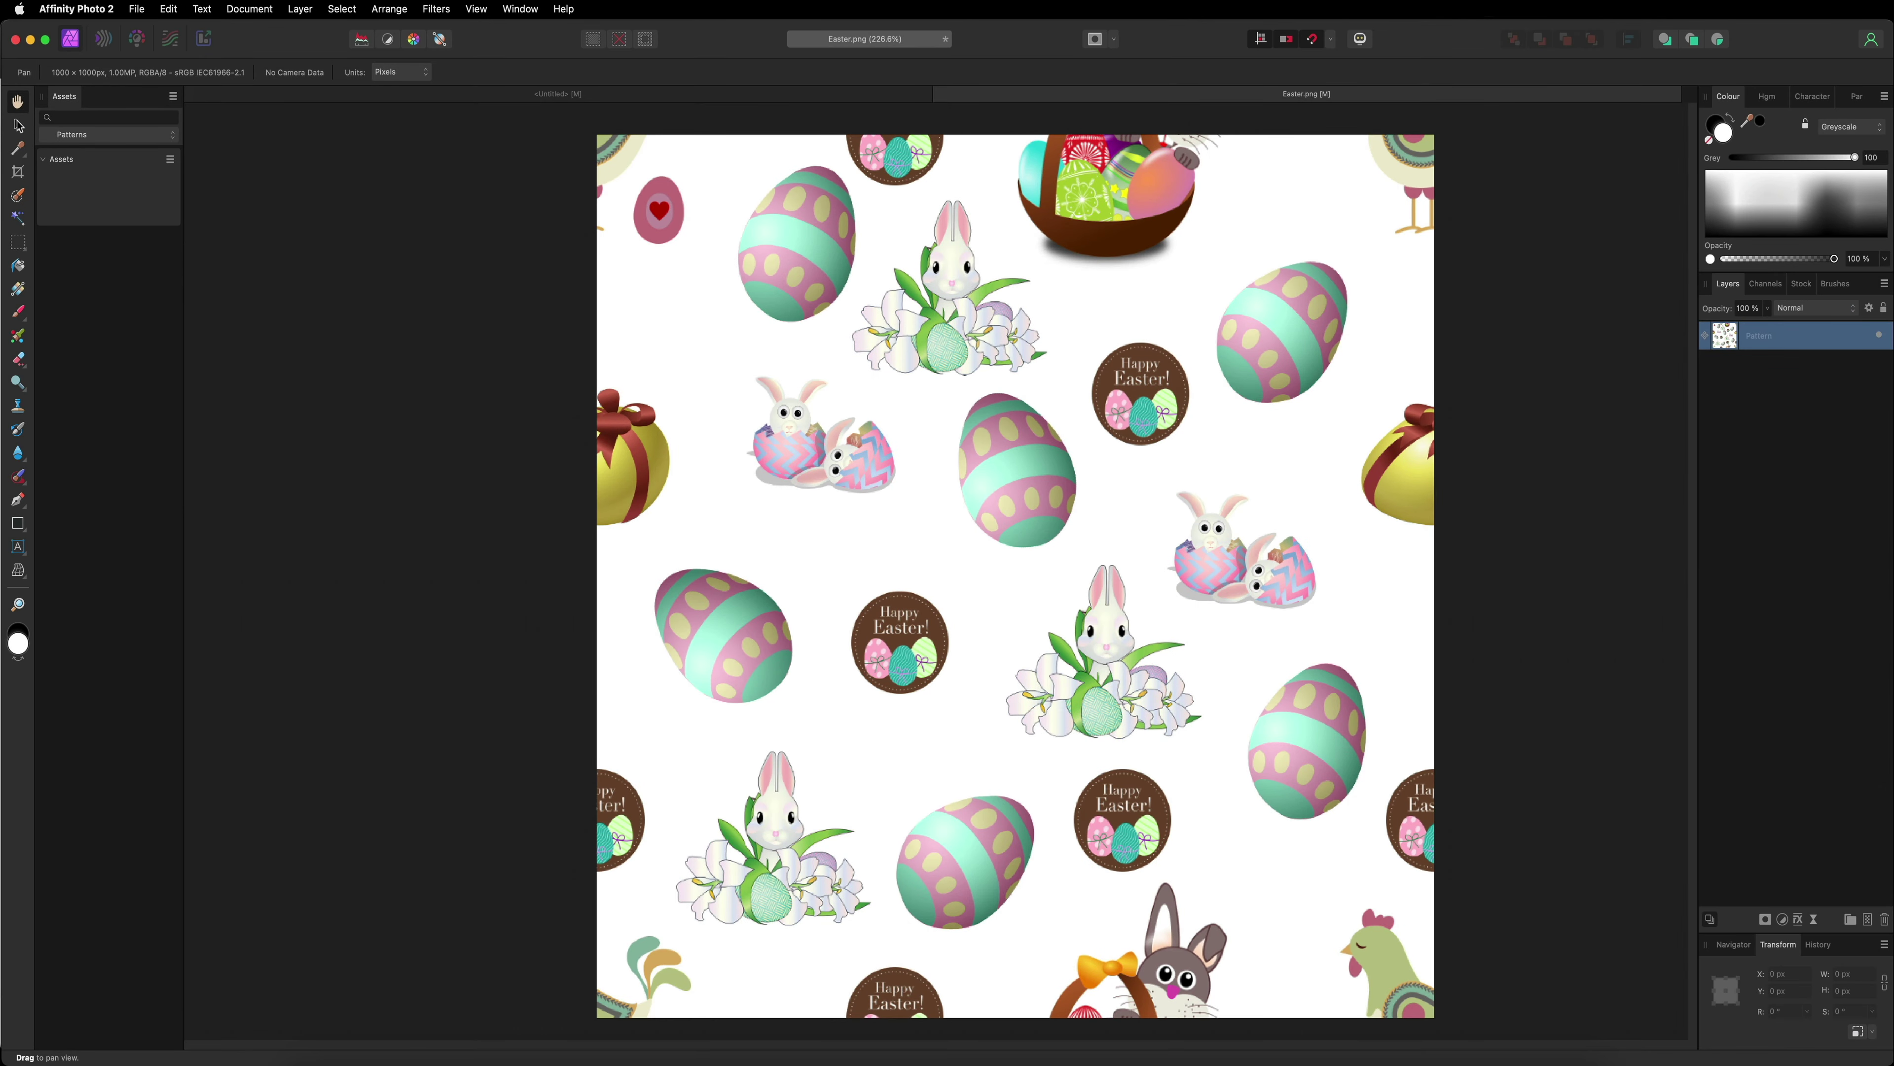
pyautogui.click(20, 130)
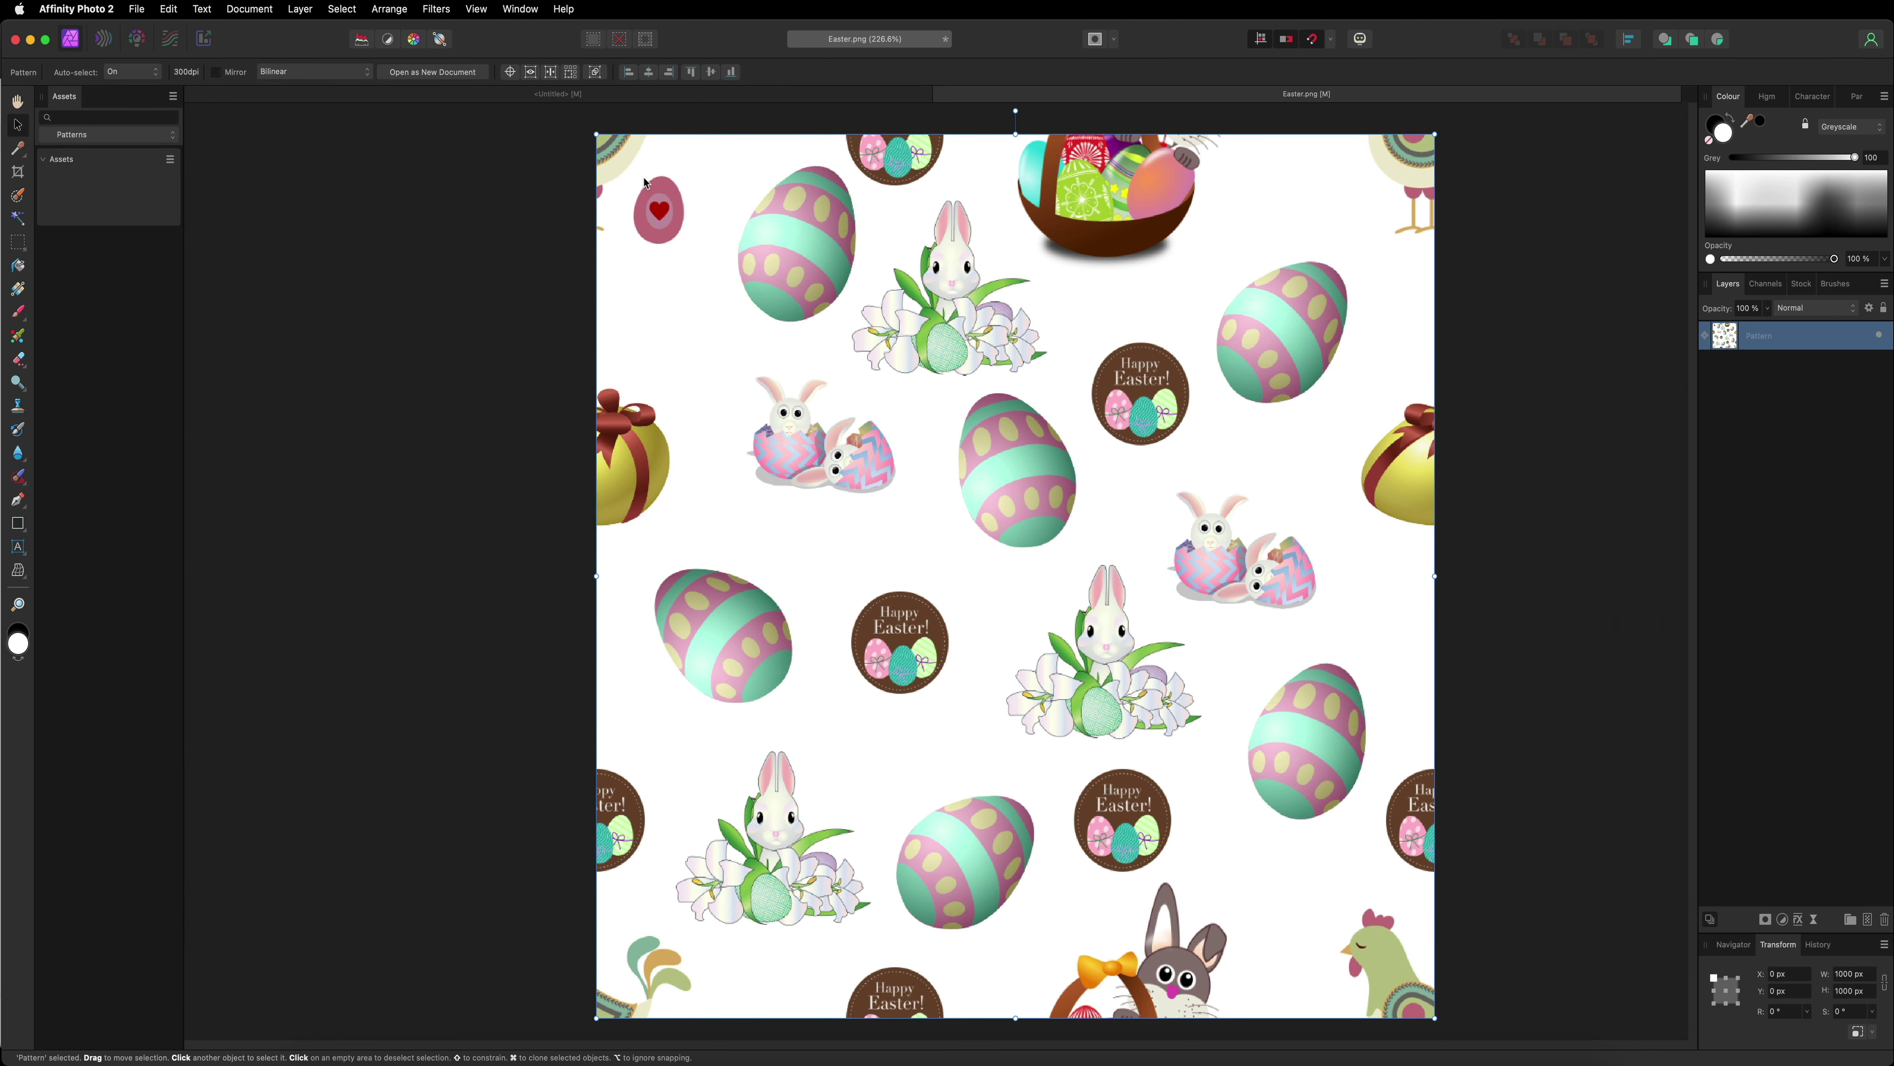
pyautogui.moveTo(645, 183); pyautogui.dragTo(93, 196)
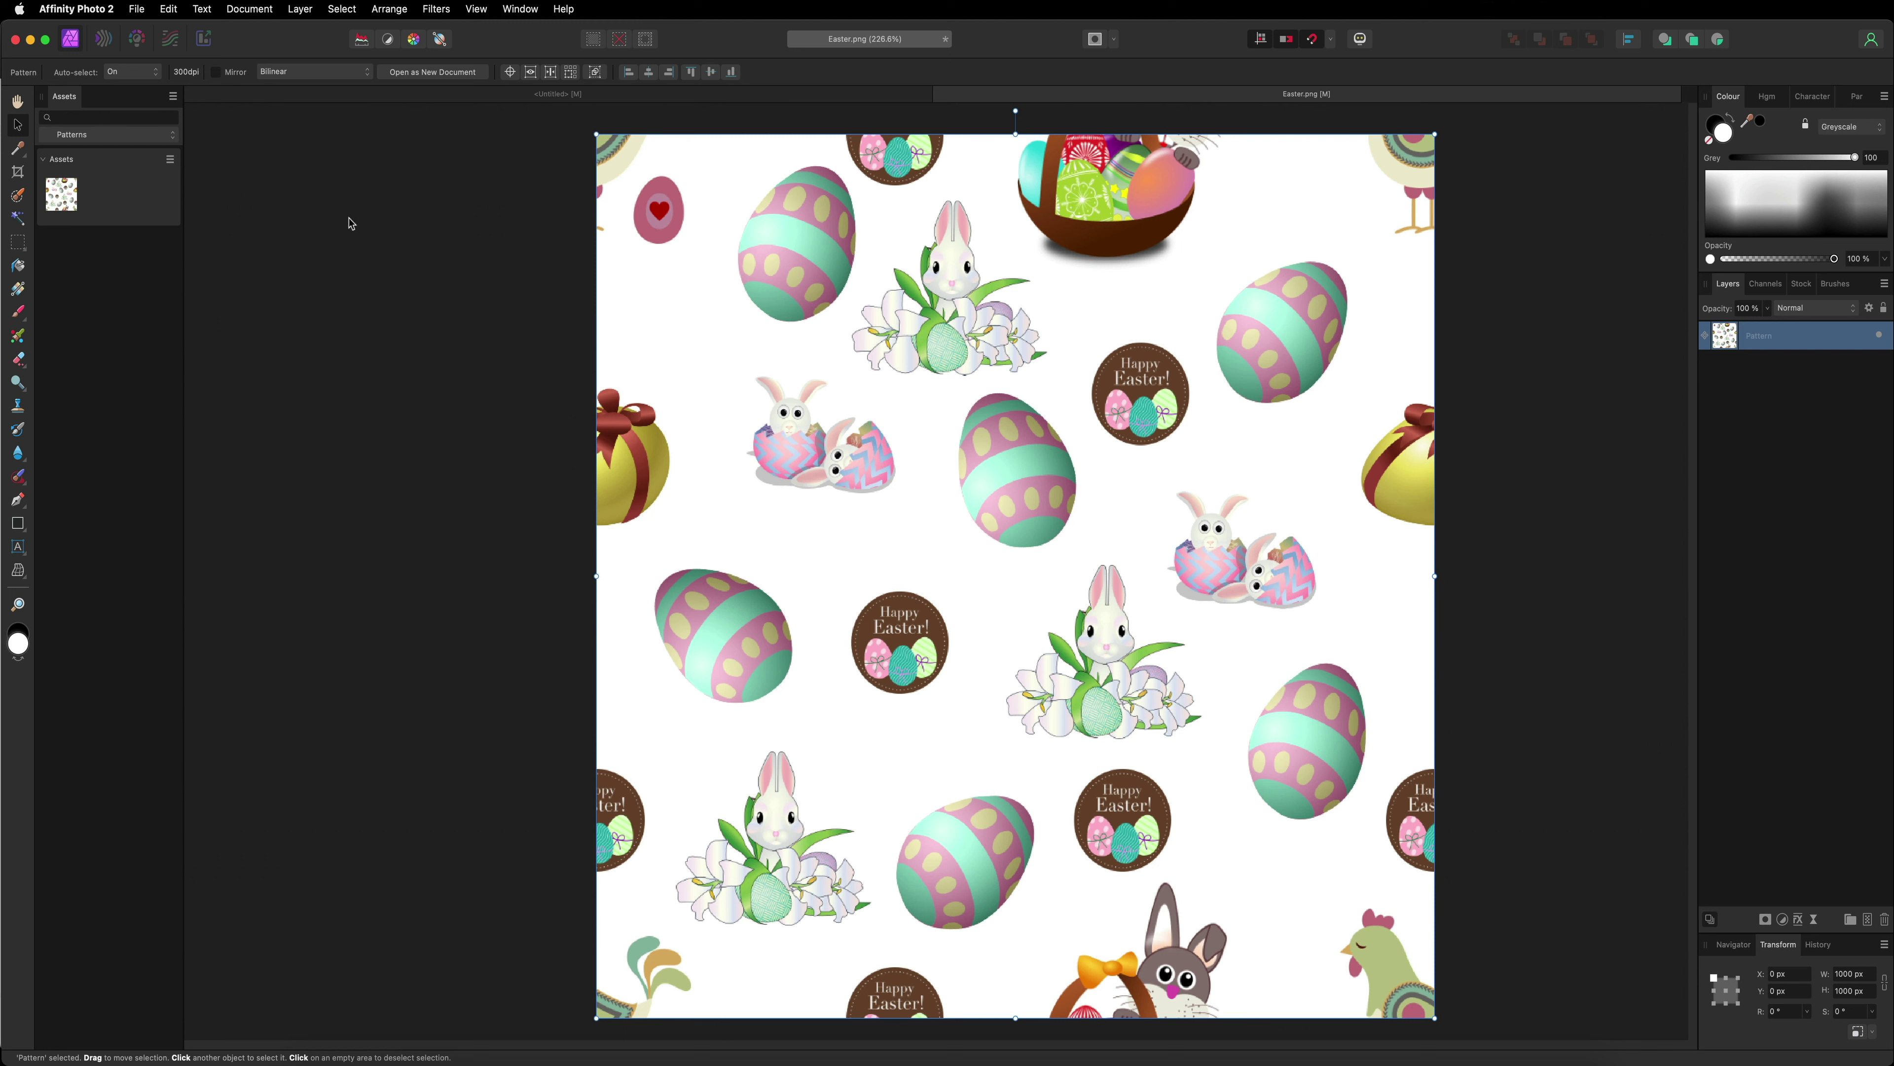
# Step: Create a new document from the FHD 1080p web preset, 1920 × 1080 px at 72 DPI
pyautogui.click(137, 9)
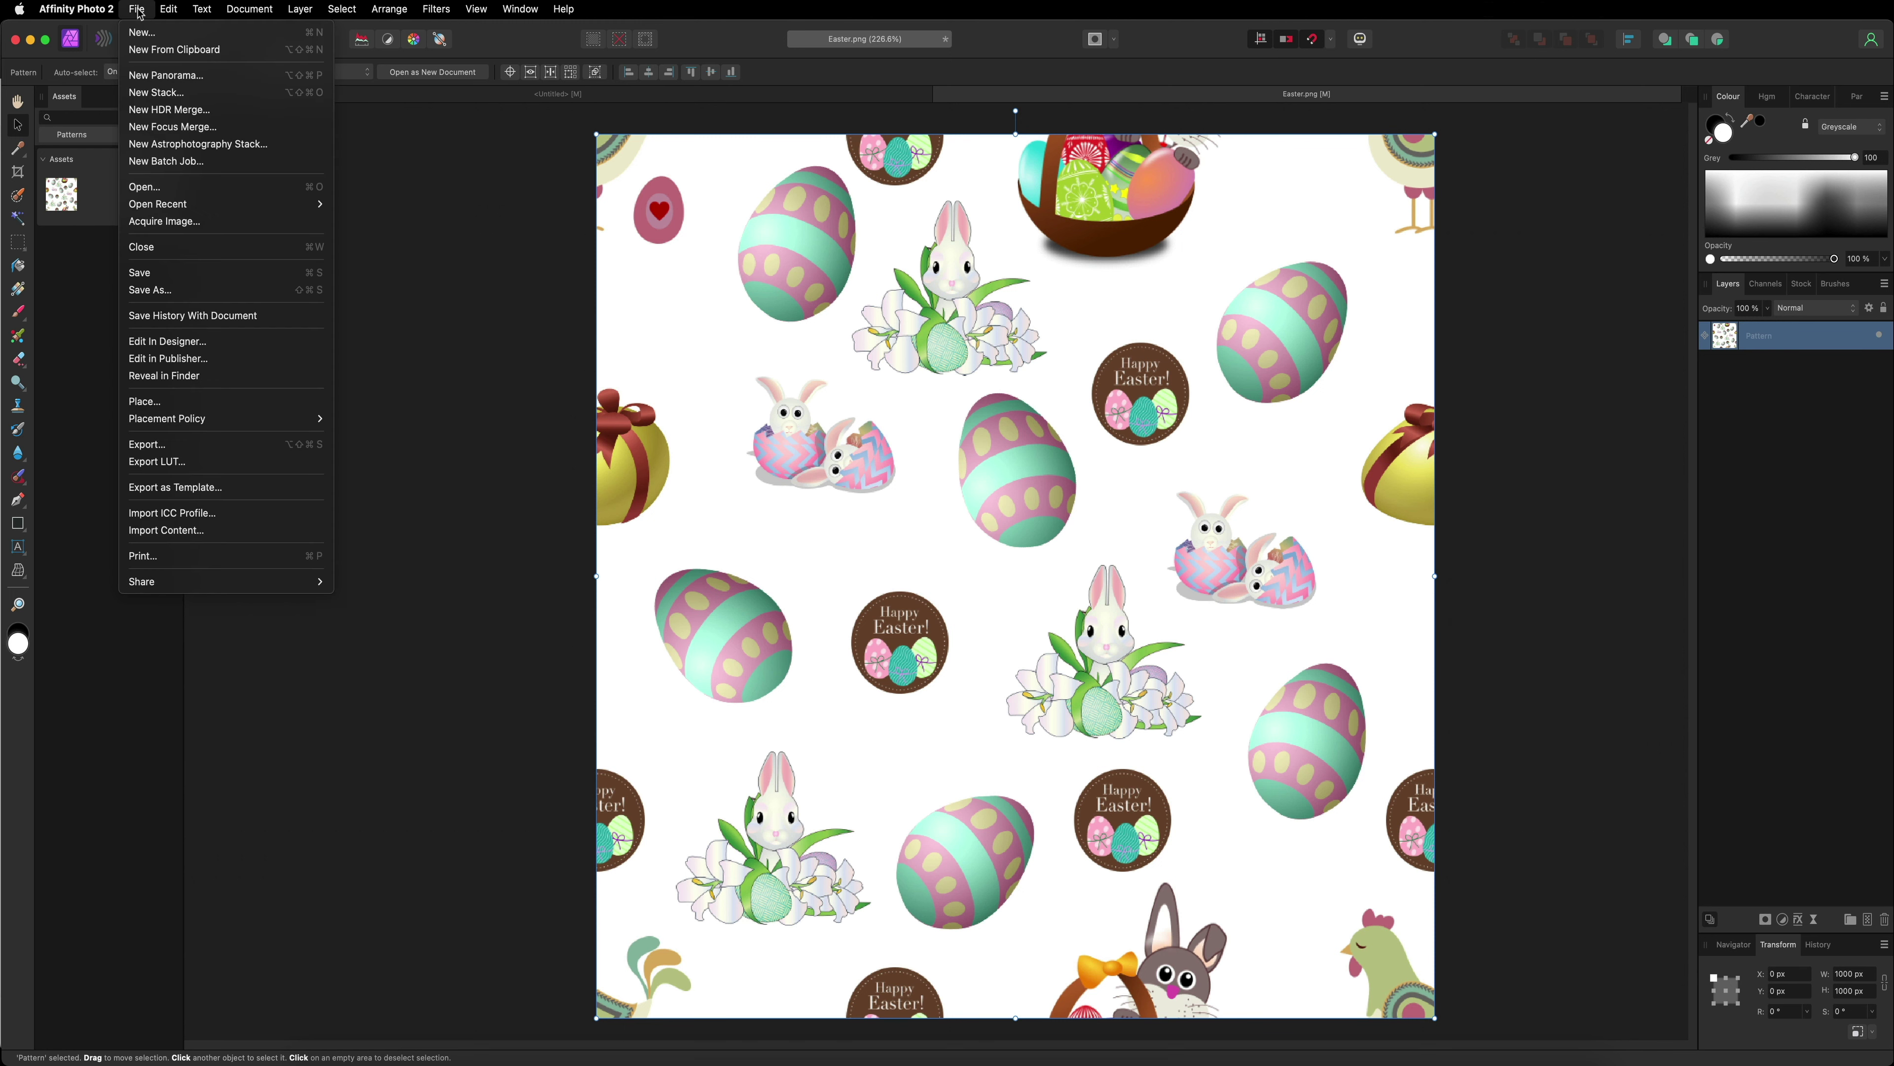
pyautogui.click(141, 33)
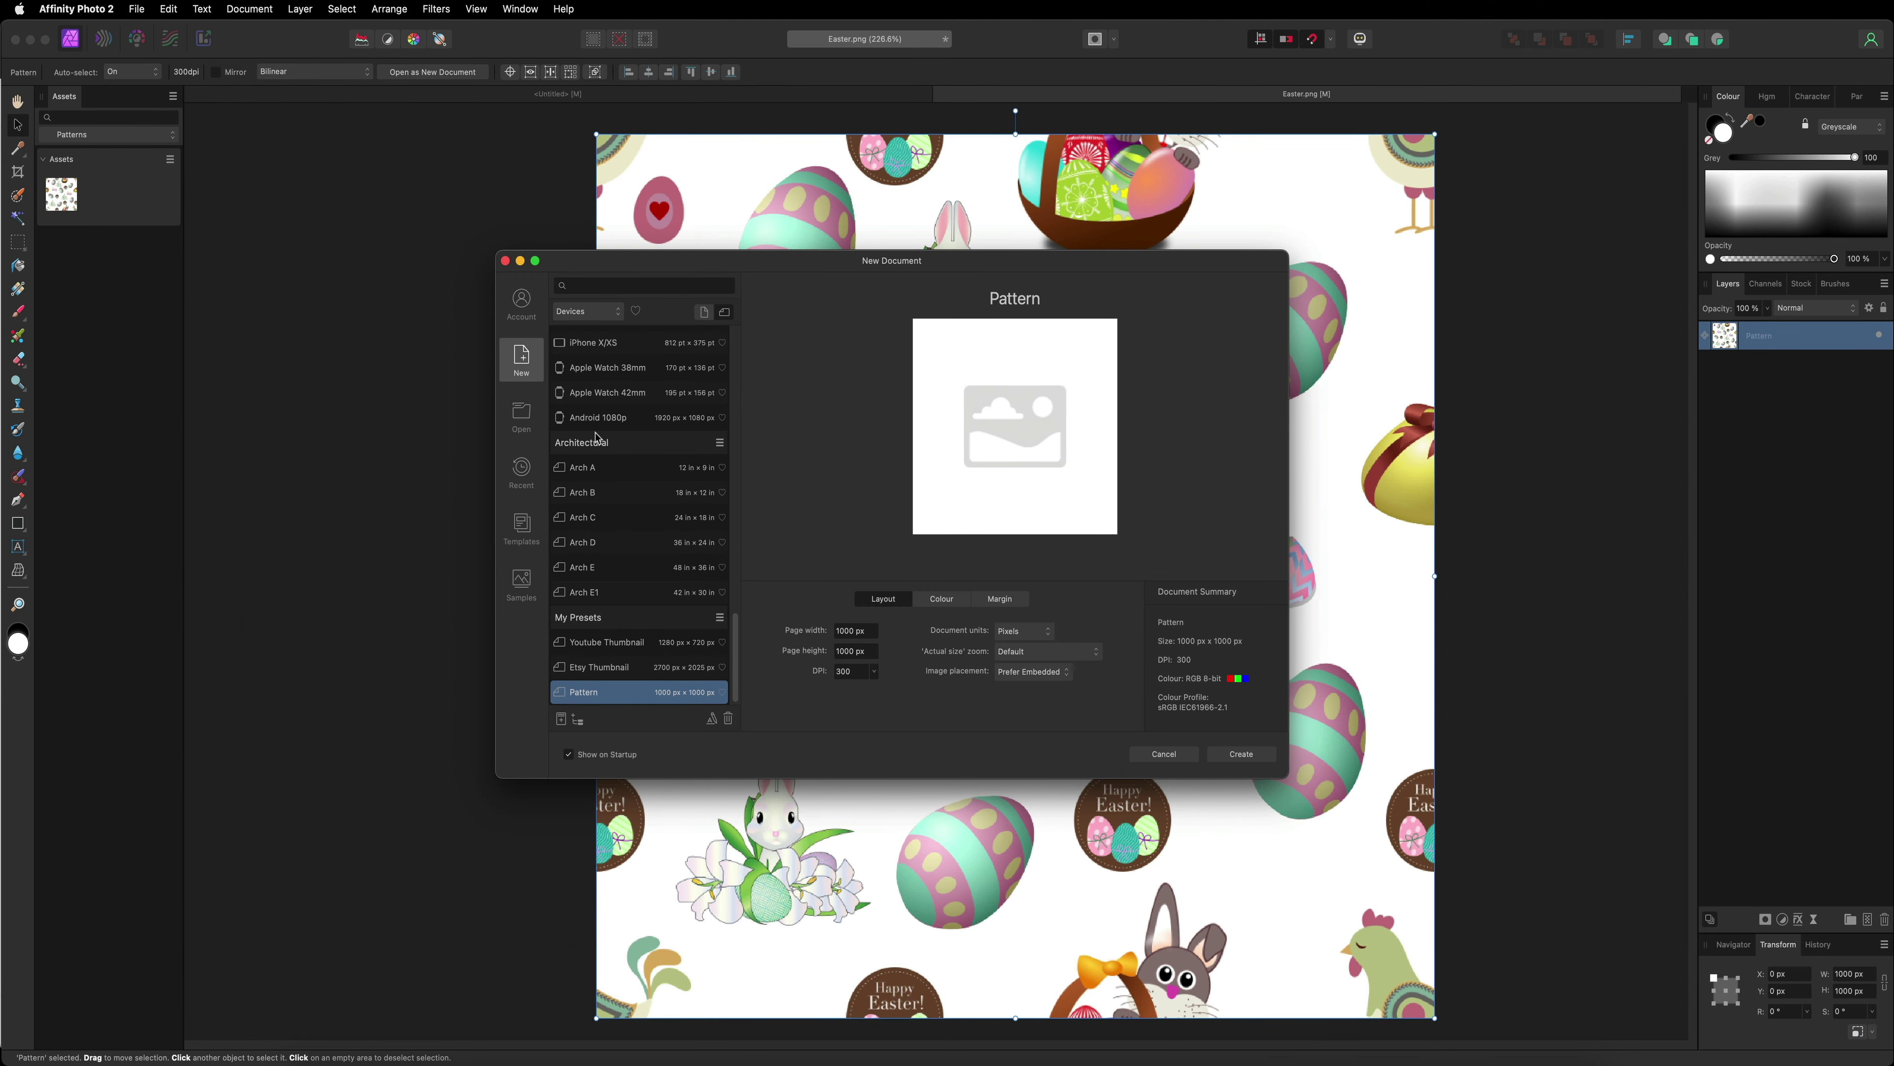
pyautogui.scroll(3, 634, 460)
pyautogui.scroll(10, 634, 460)
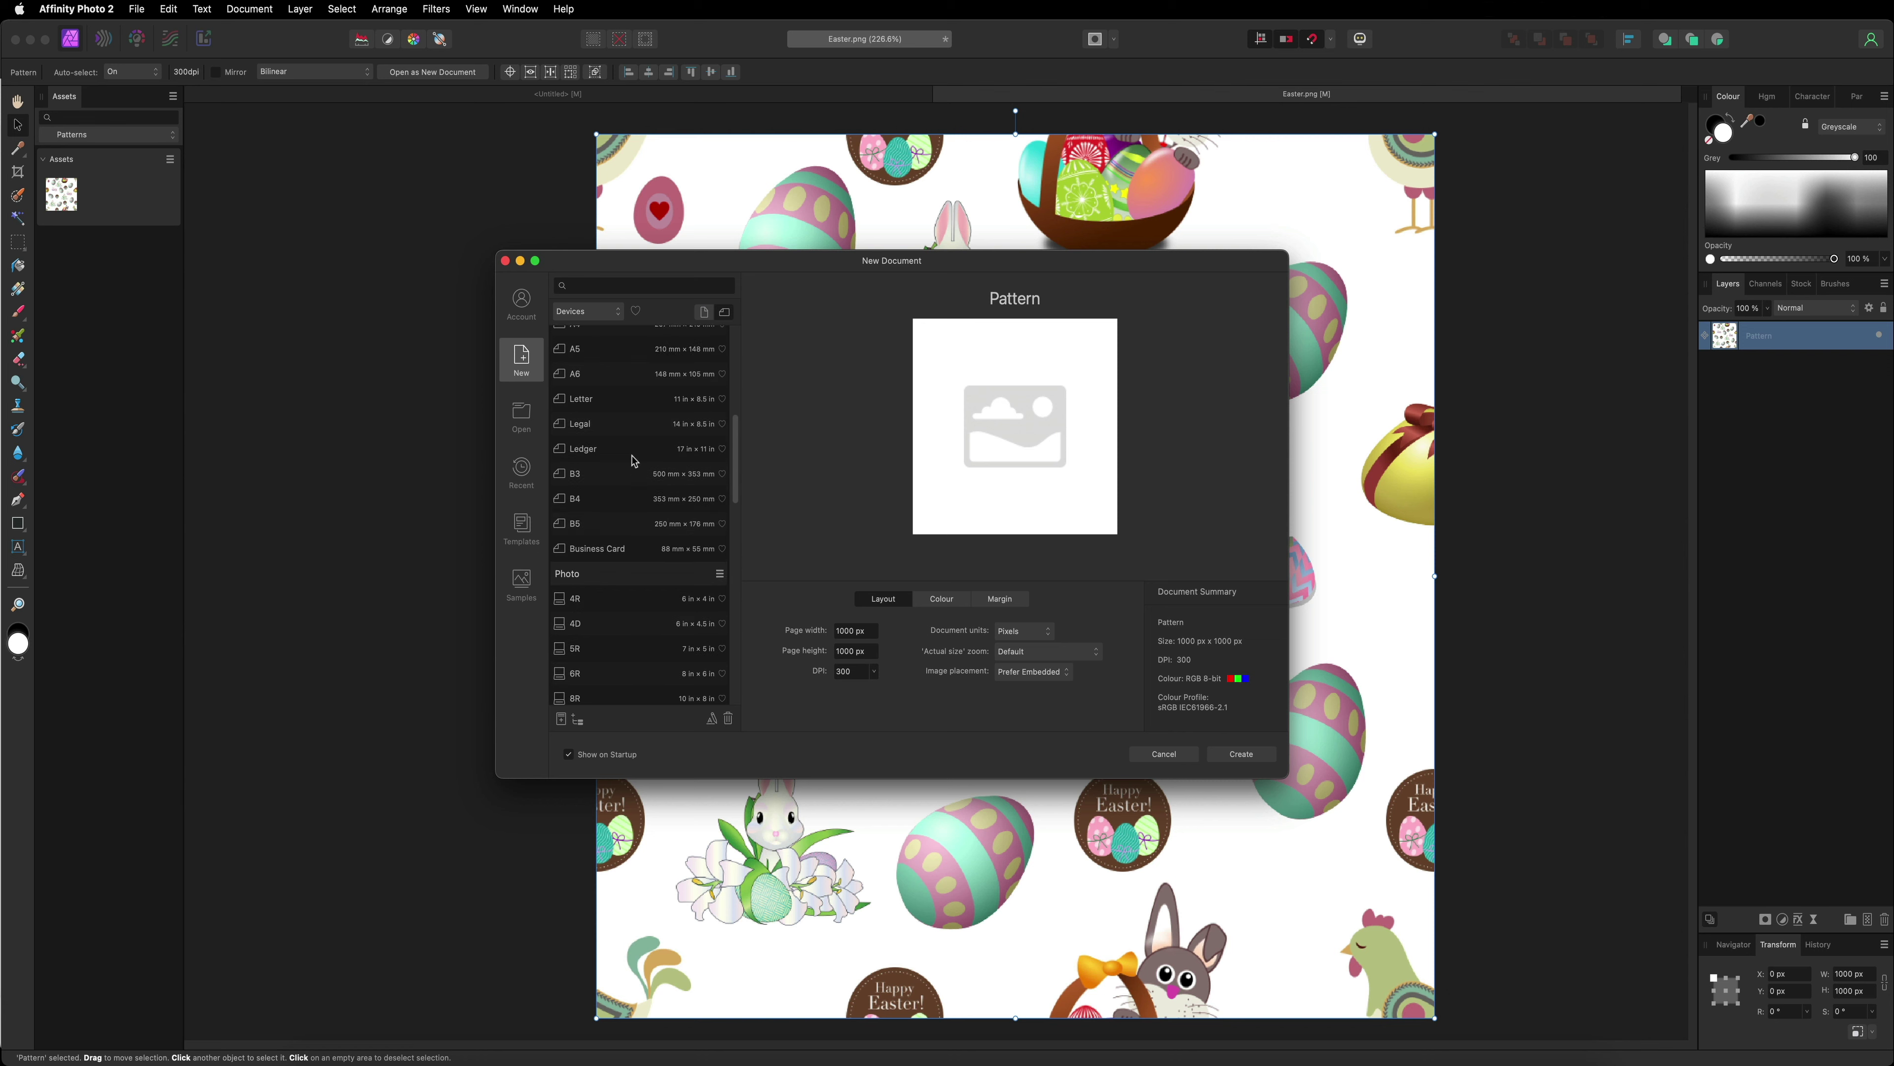
pyautogui.scroll(-10, 635, 474)
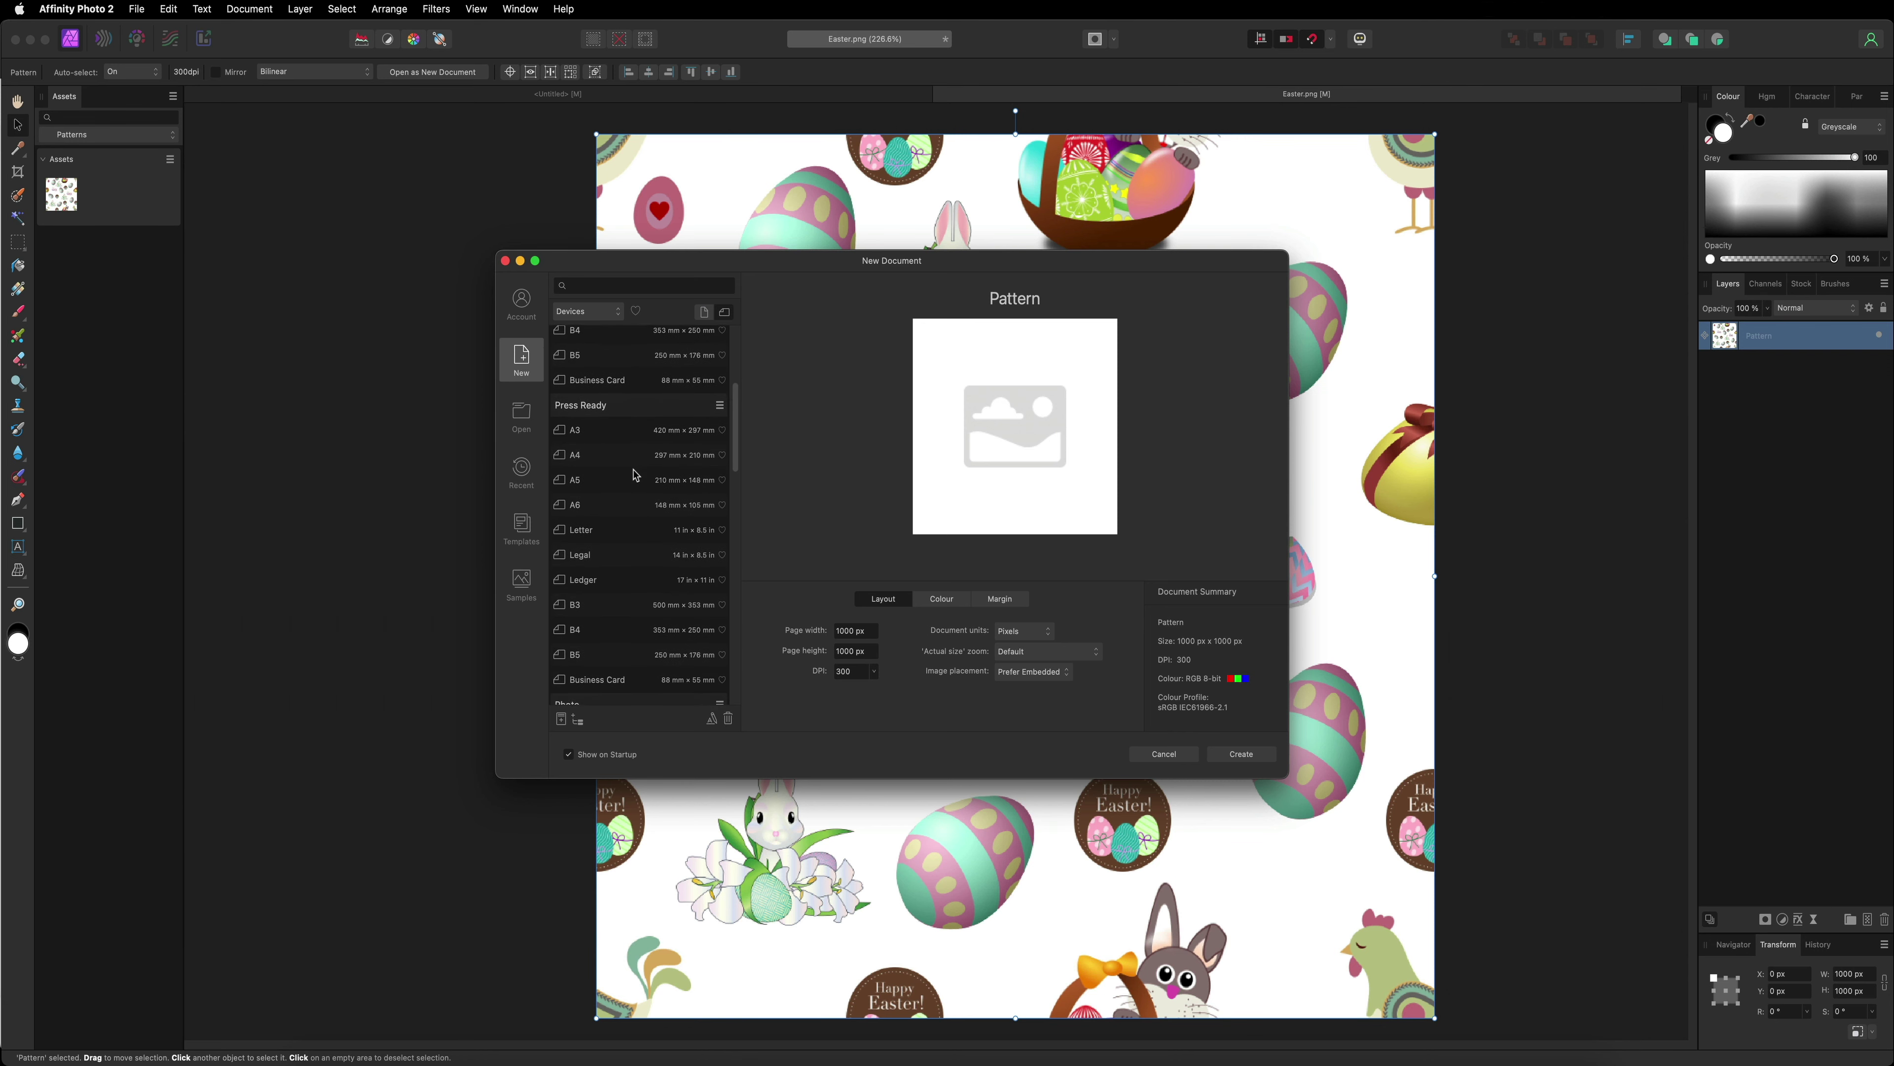
pyautogui.scroll(-3, 635, 475)
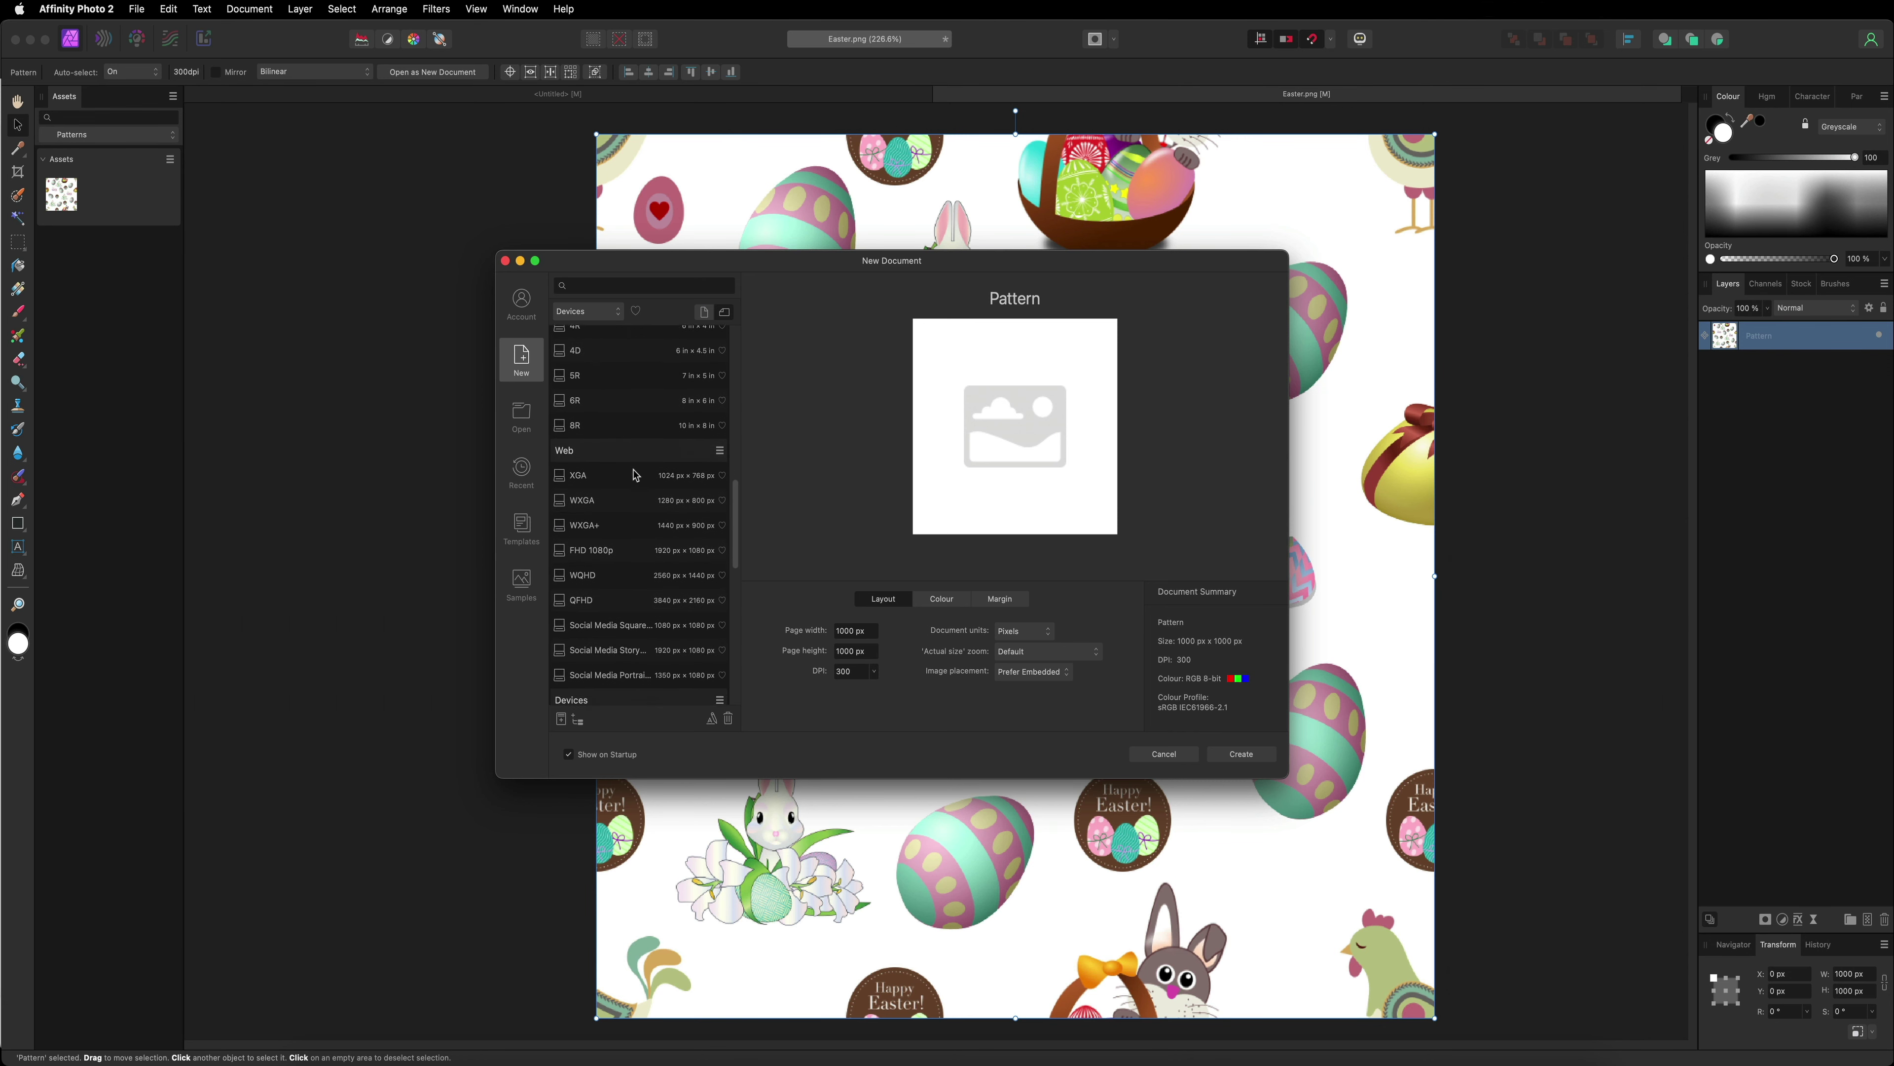
pyautogui.click(608, 546)
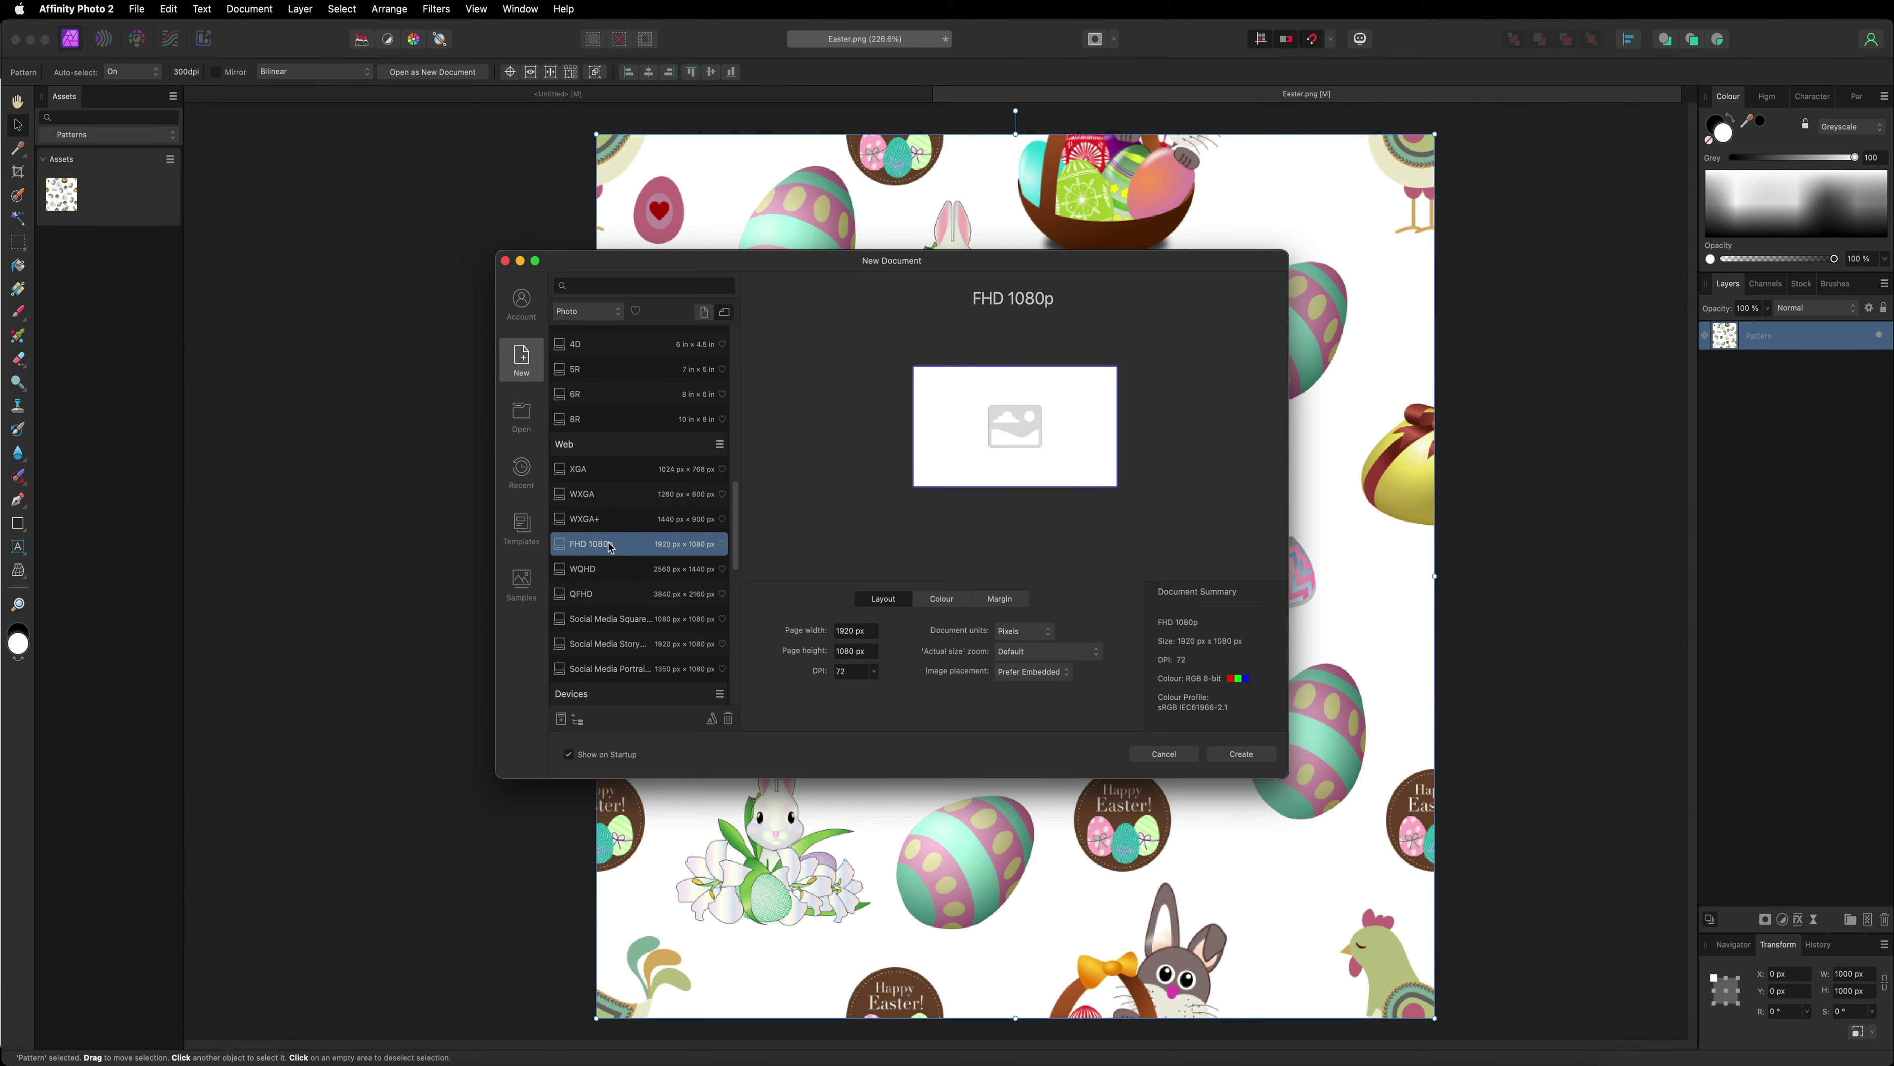
pyautogui.doubleClick(615, 546)
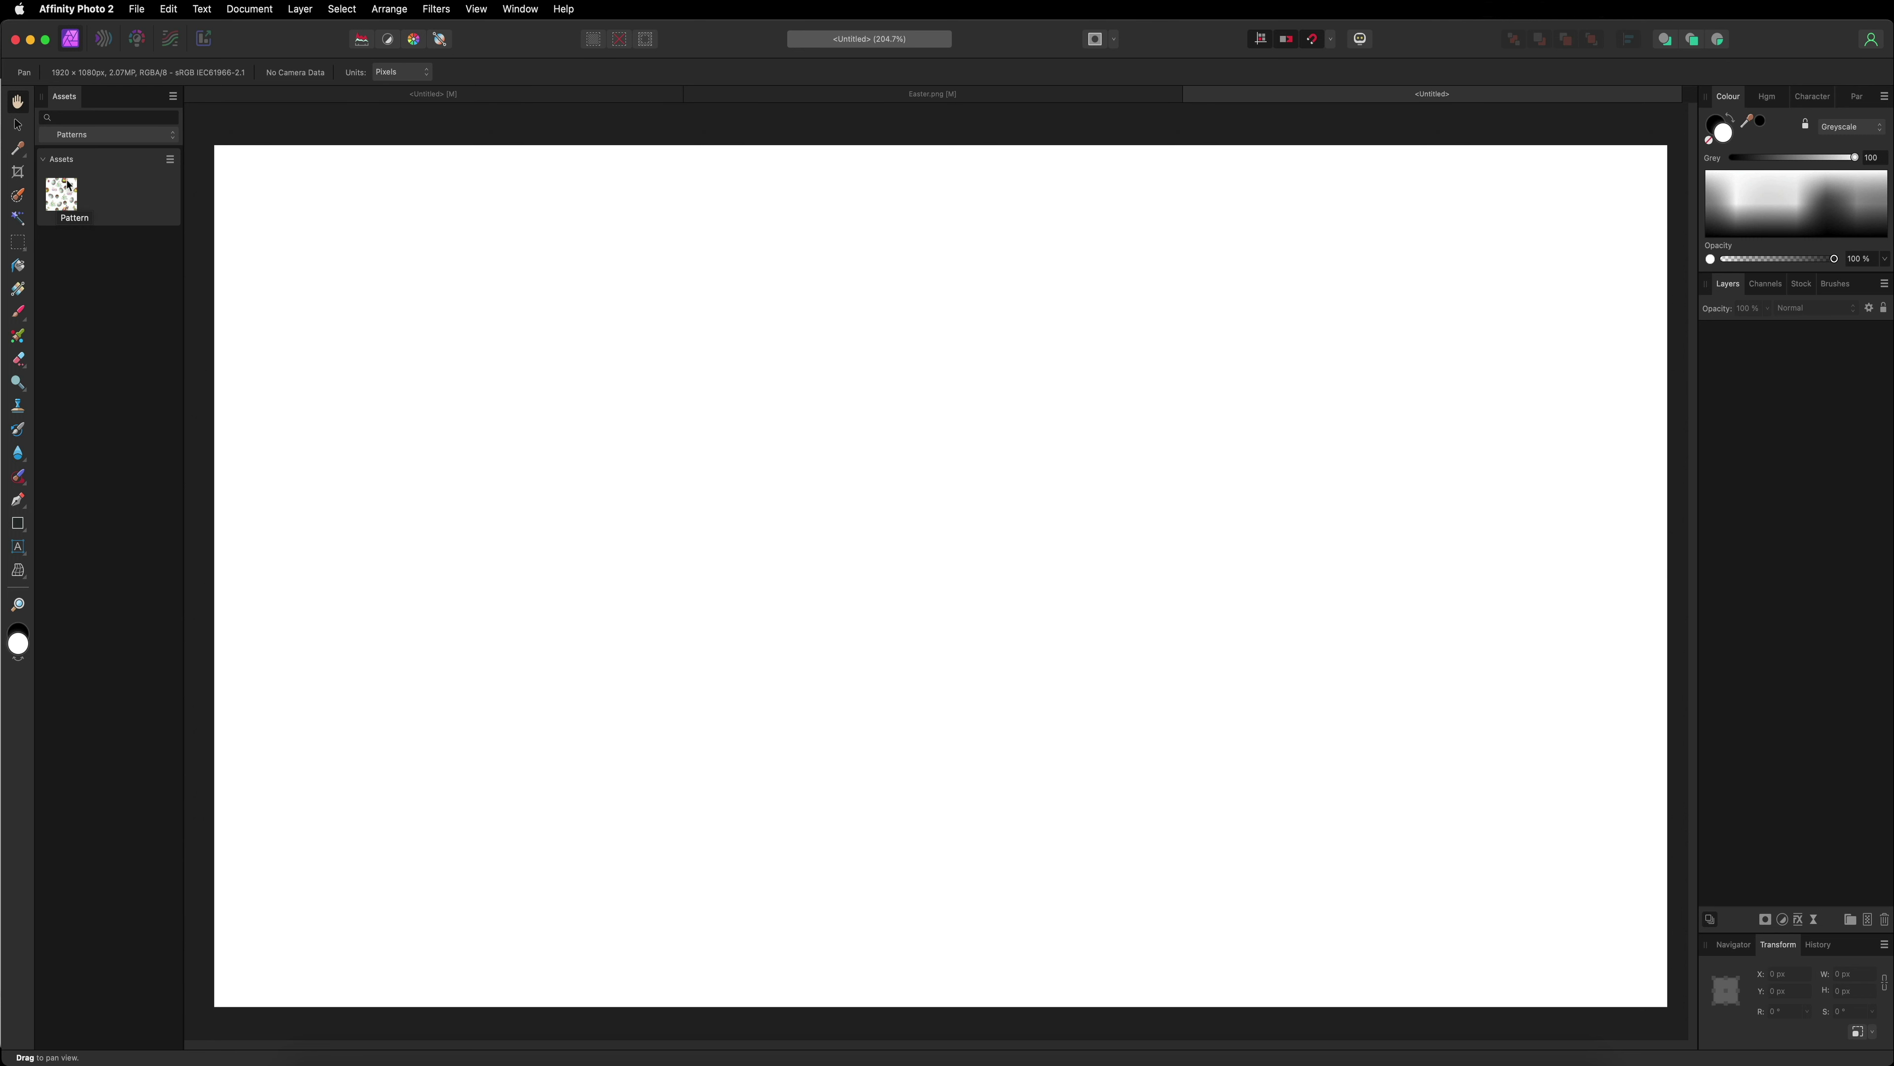
# Step: Place the Easter pattern asset on the blank canvas and shift its tile to about X 51 px, Y -38 px
pyautogui.moveTo(61, 192); pyautogui.dragTo(484, 414)
pyautogui.moveTo(470, 312)
pyautogui.mouseDown()
pyautogui.moveTo(857, 574)
pyautogui.moveTo(842, 436)
pyautogui.moveTo(527, 342)
pyautogui.moveTo(465, 343)
pyautogui.mouseUp()
pyautogui.click(840, 129)
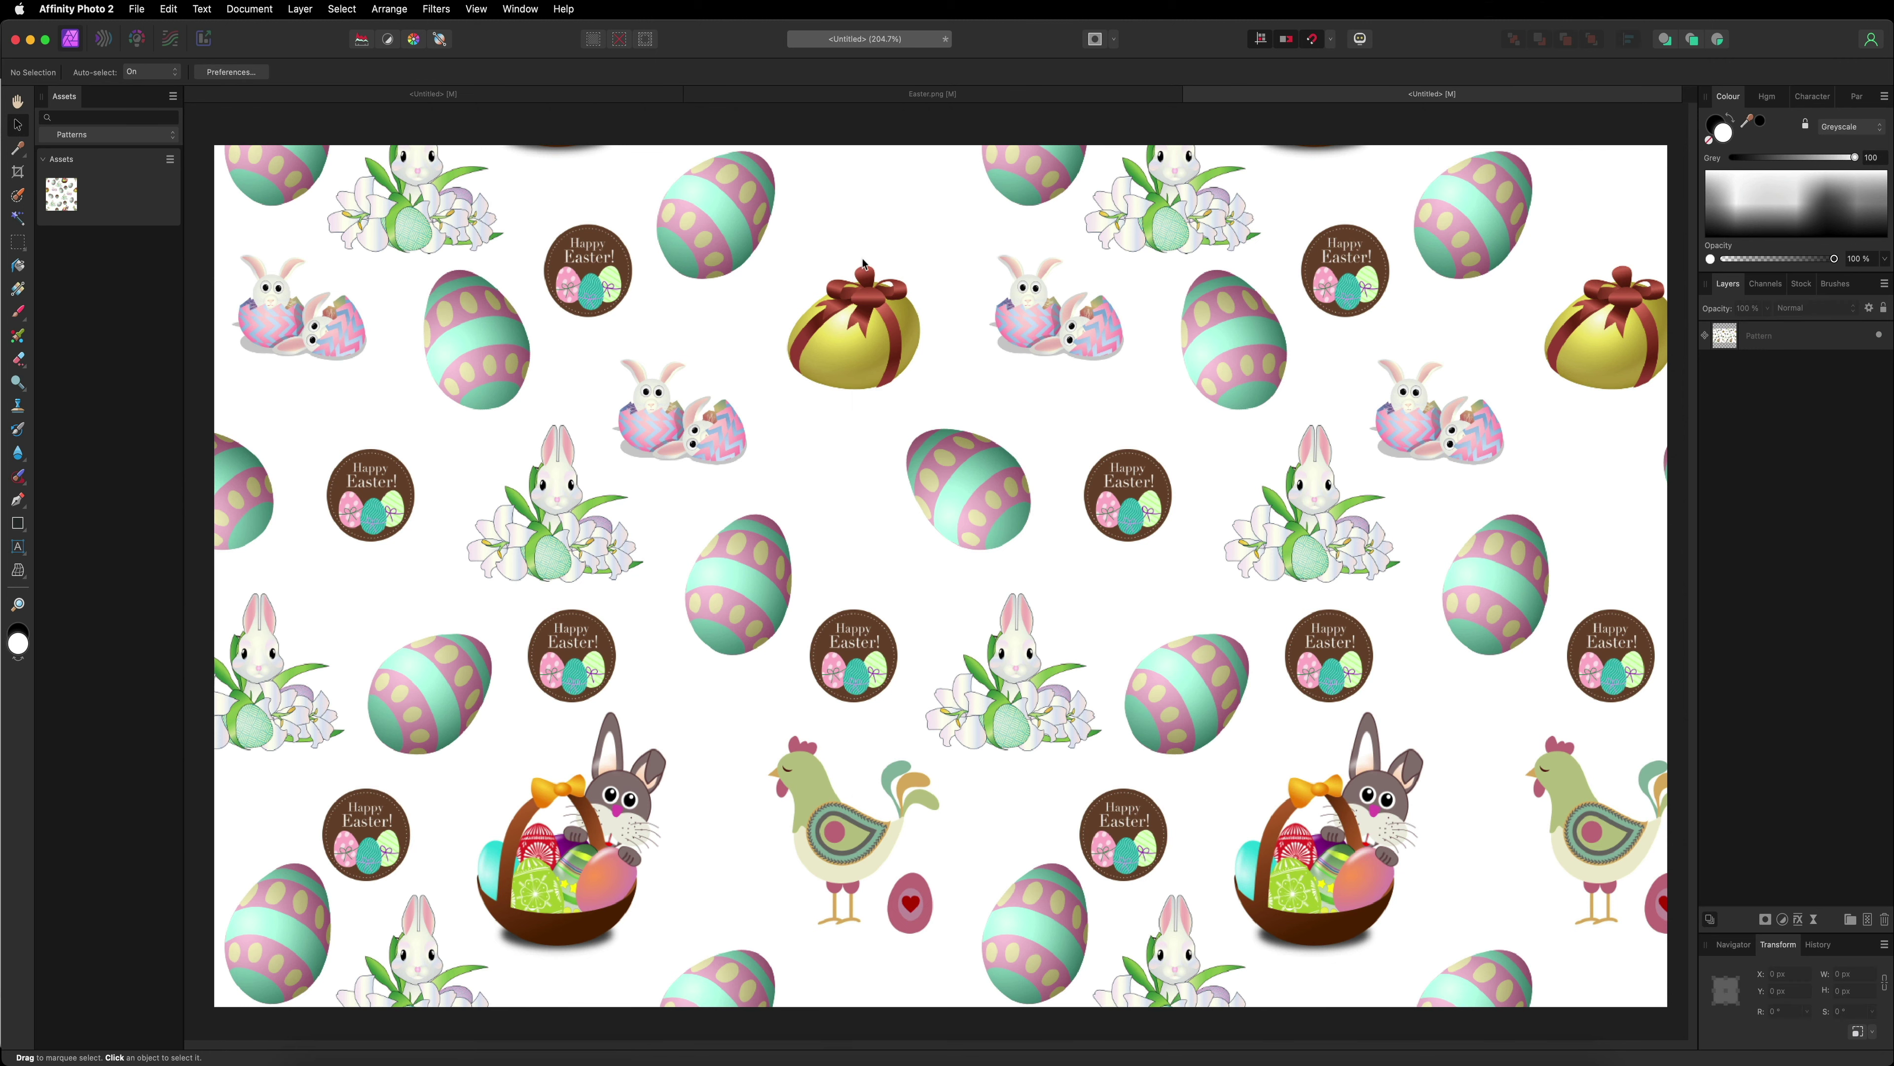
pyautogui.moveTo(301, 688); pyautogui.dragTo(362, 364)
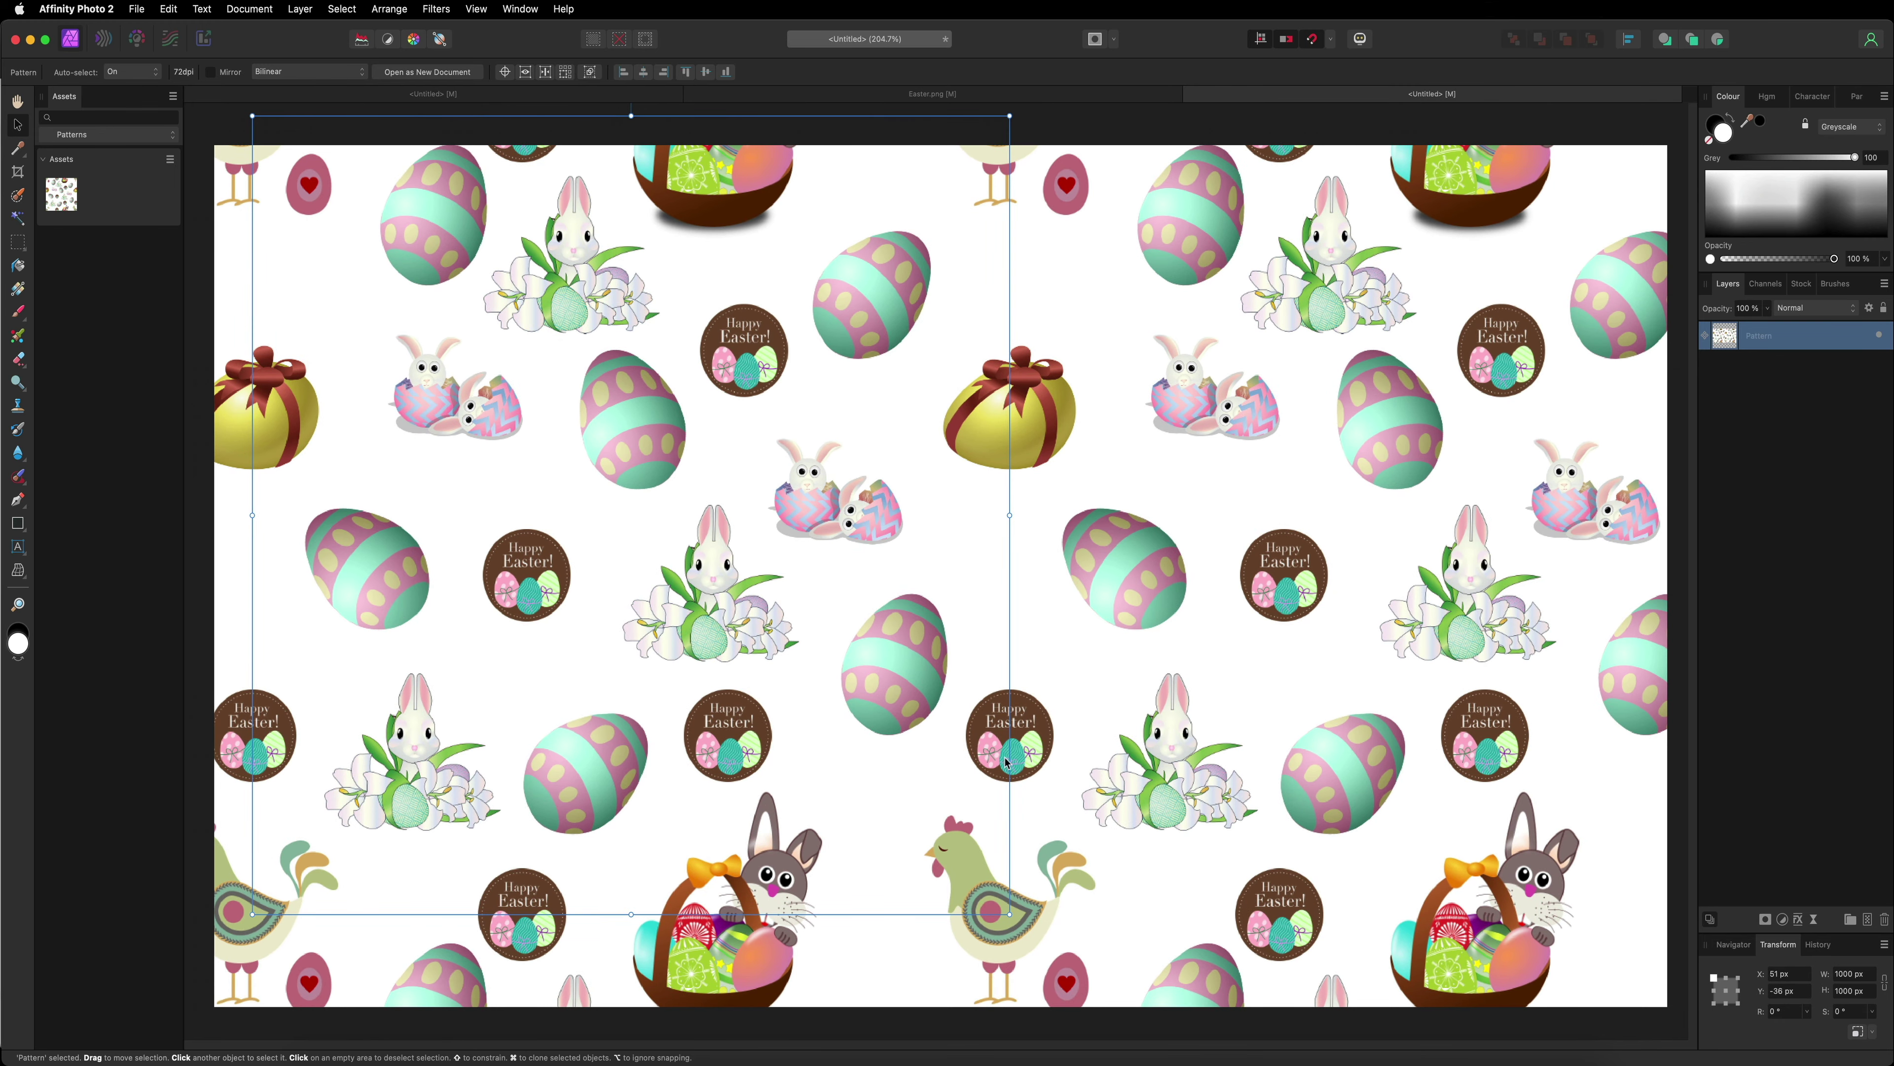
# Step: Scale the Easter pattern tile down to about 360 × 360 px and move it to about X 263 px, Y 266 px
pyautogui.moveTo(1011, 912); pyautogui.dragTo(471, 501)
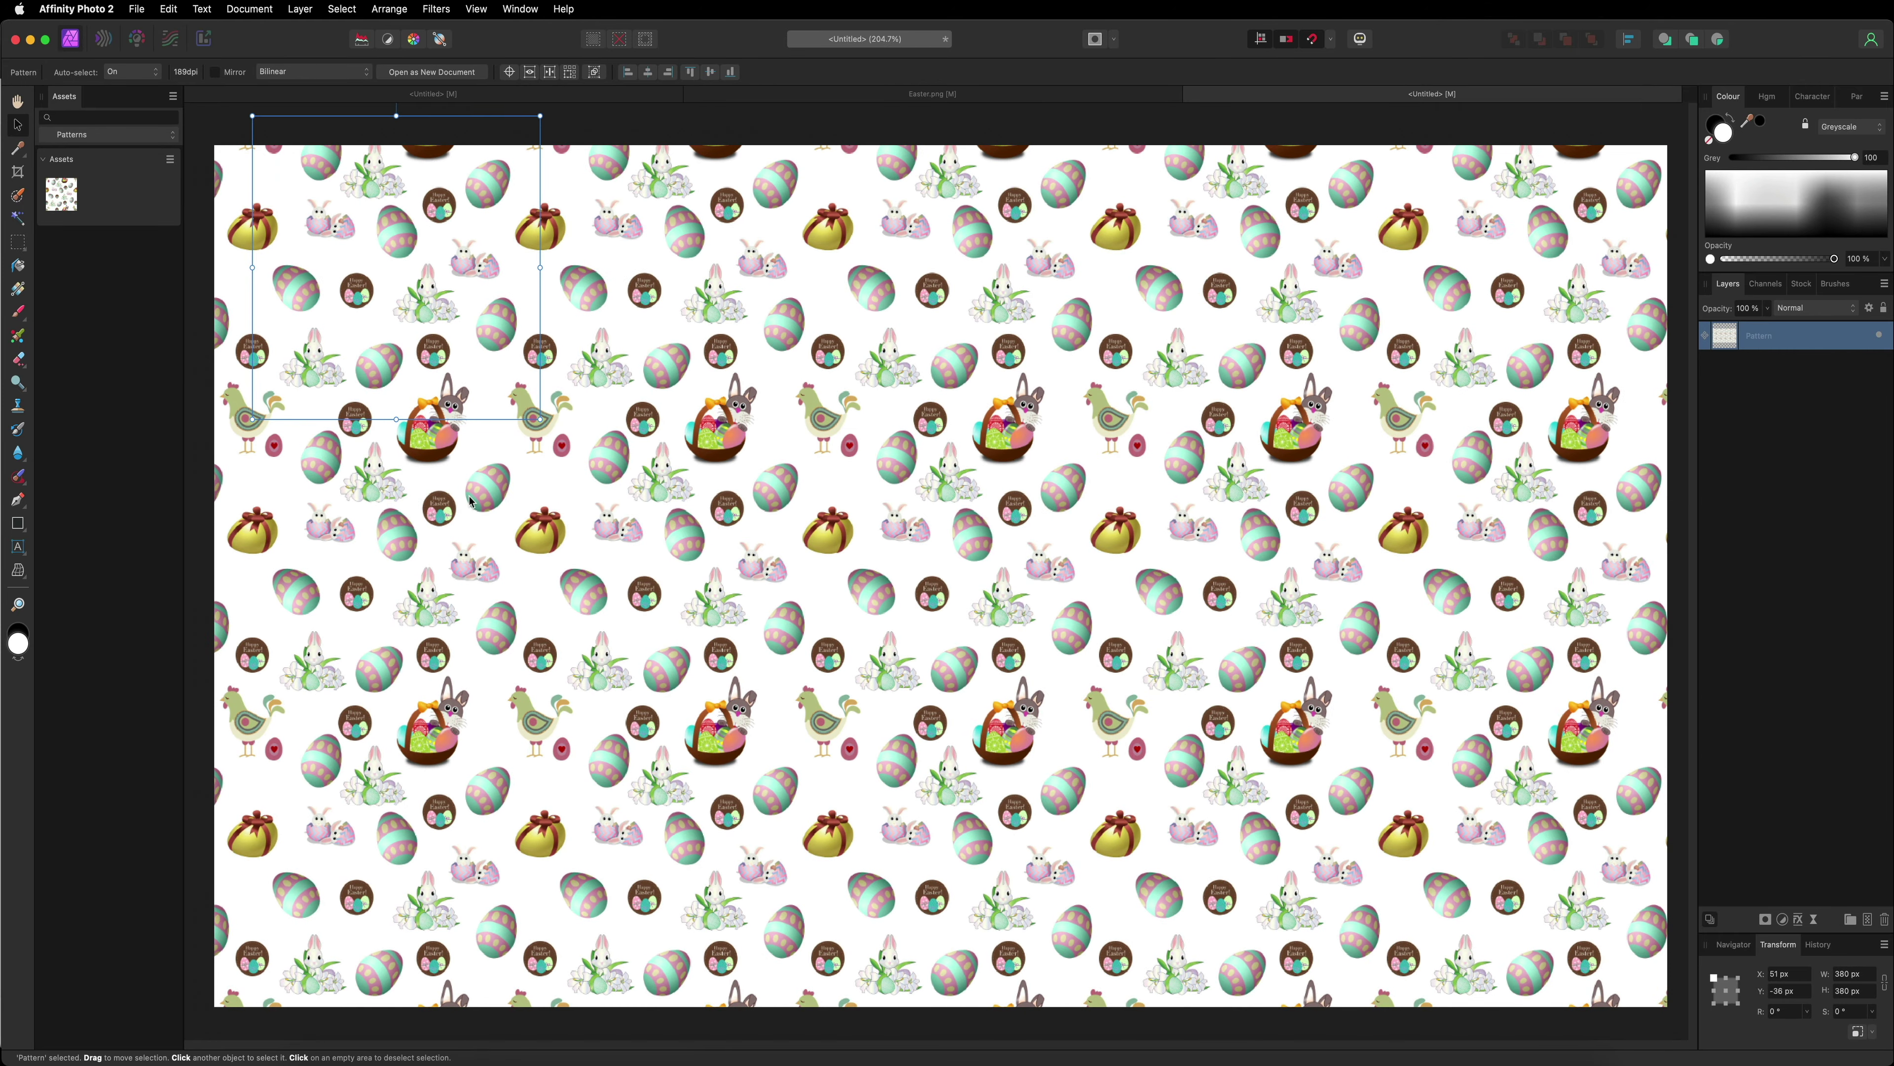
pyautogui.moveTo(471, 501); pyautogui.dragTo(631, 742)
# Step: Try rotating the Easter tile by about 30°, undo the rotation, and enlarge the tile to about 553 × 553 px
pyautogui.moveTo(555, 333); pyautogui.dragTo(463, 345)
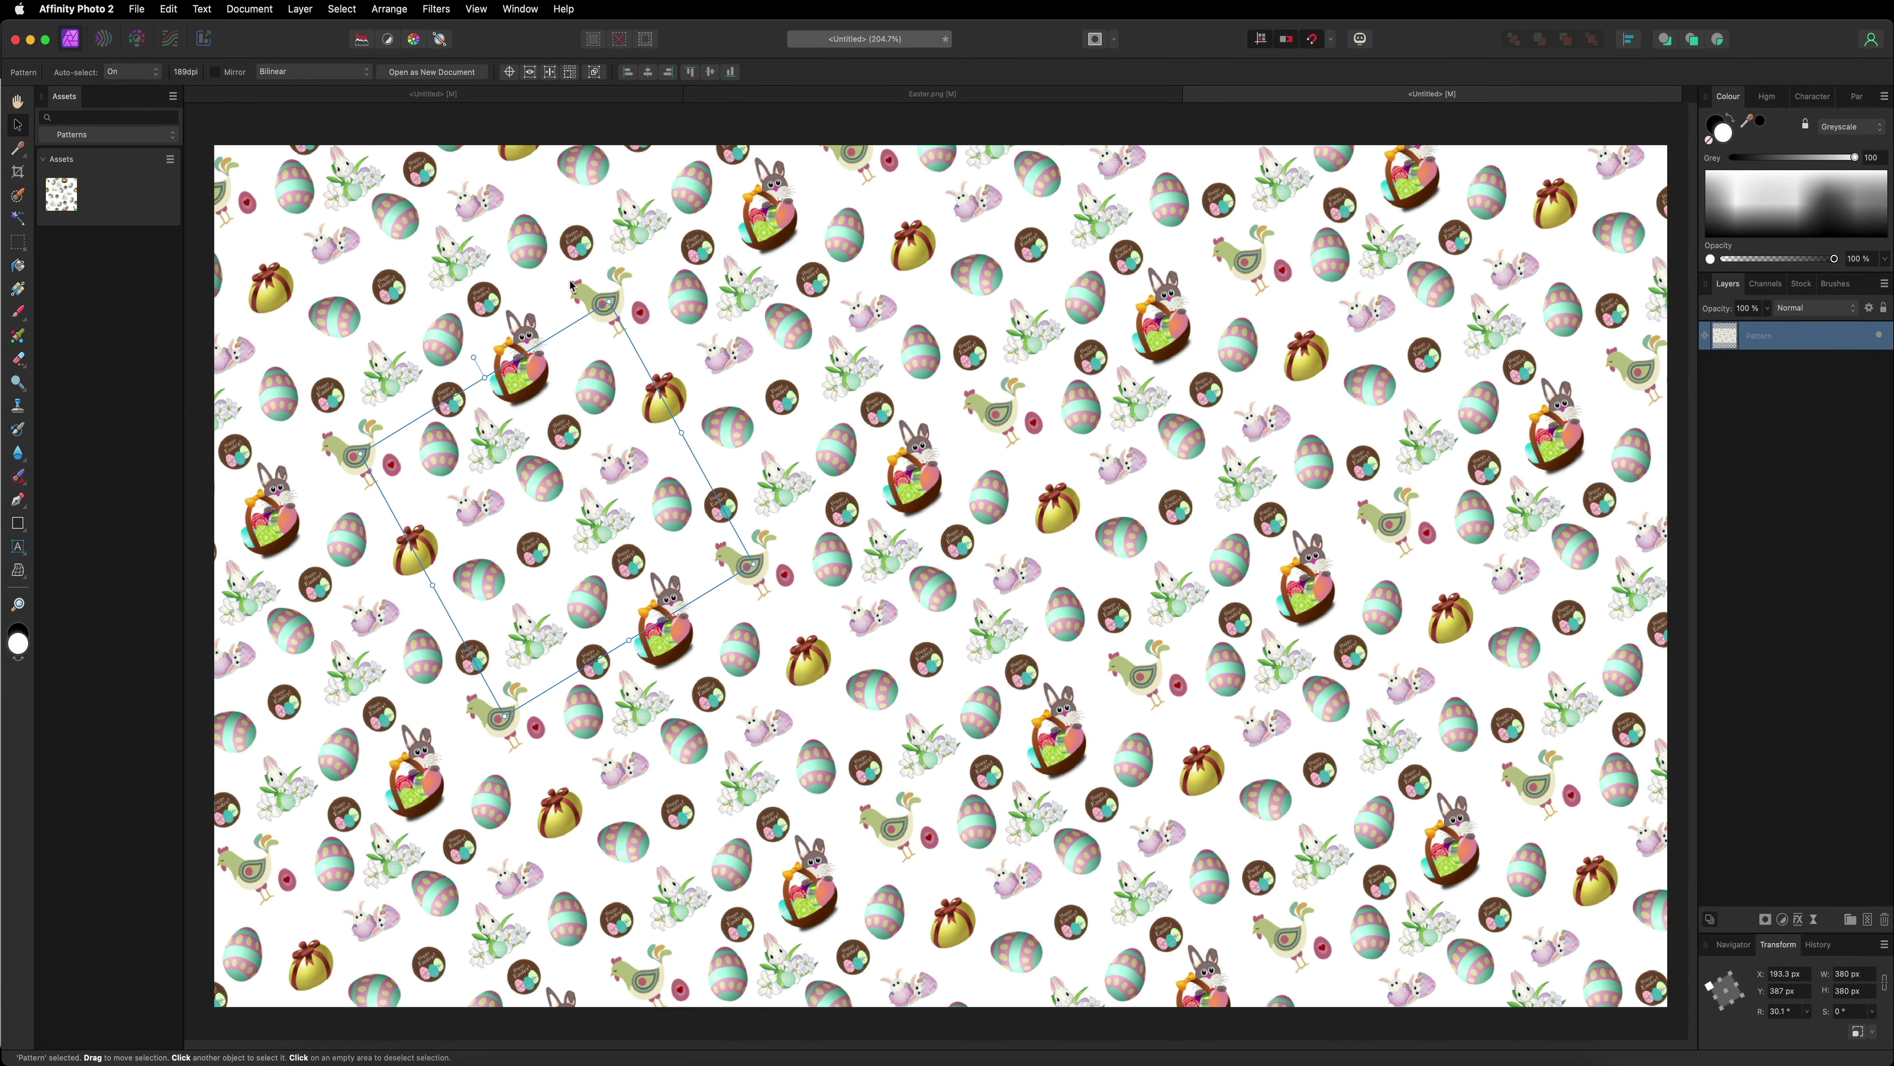
pyautogui.press('super+z')
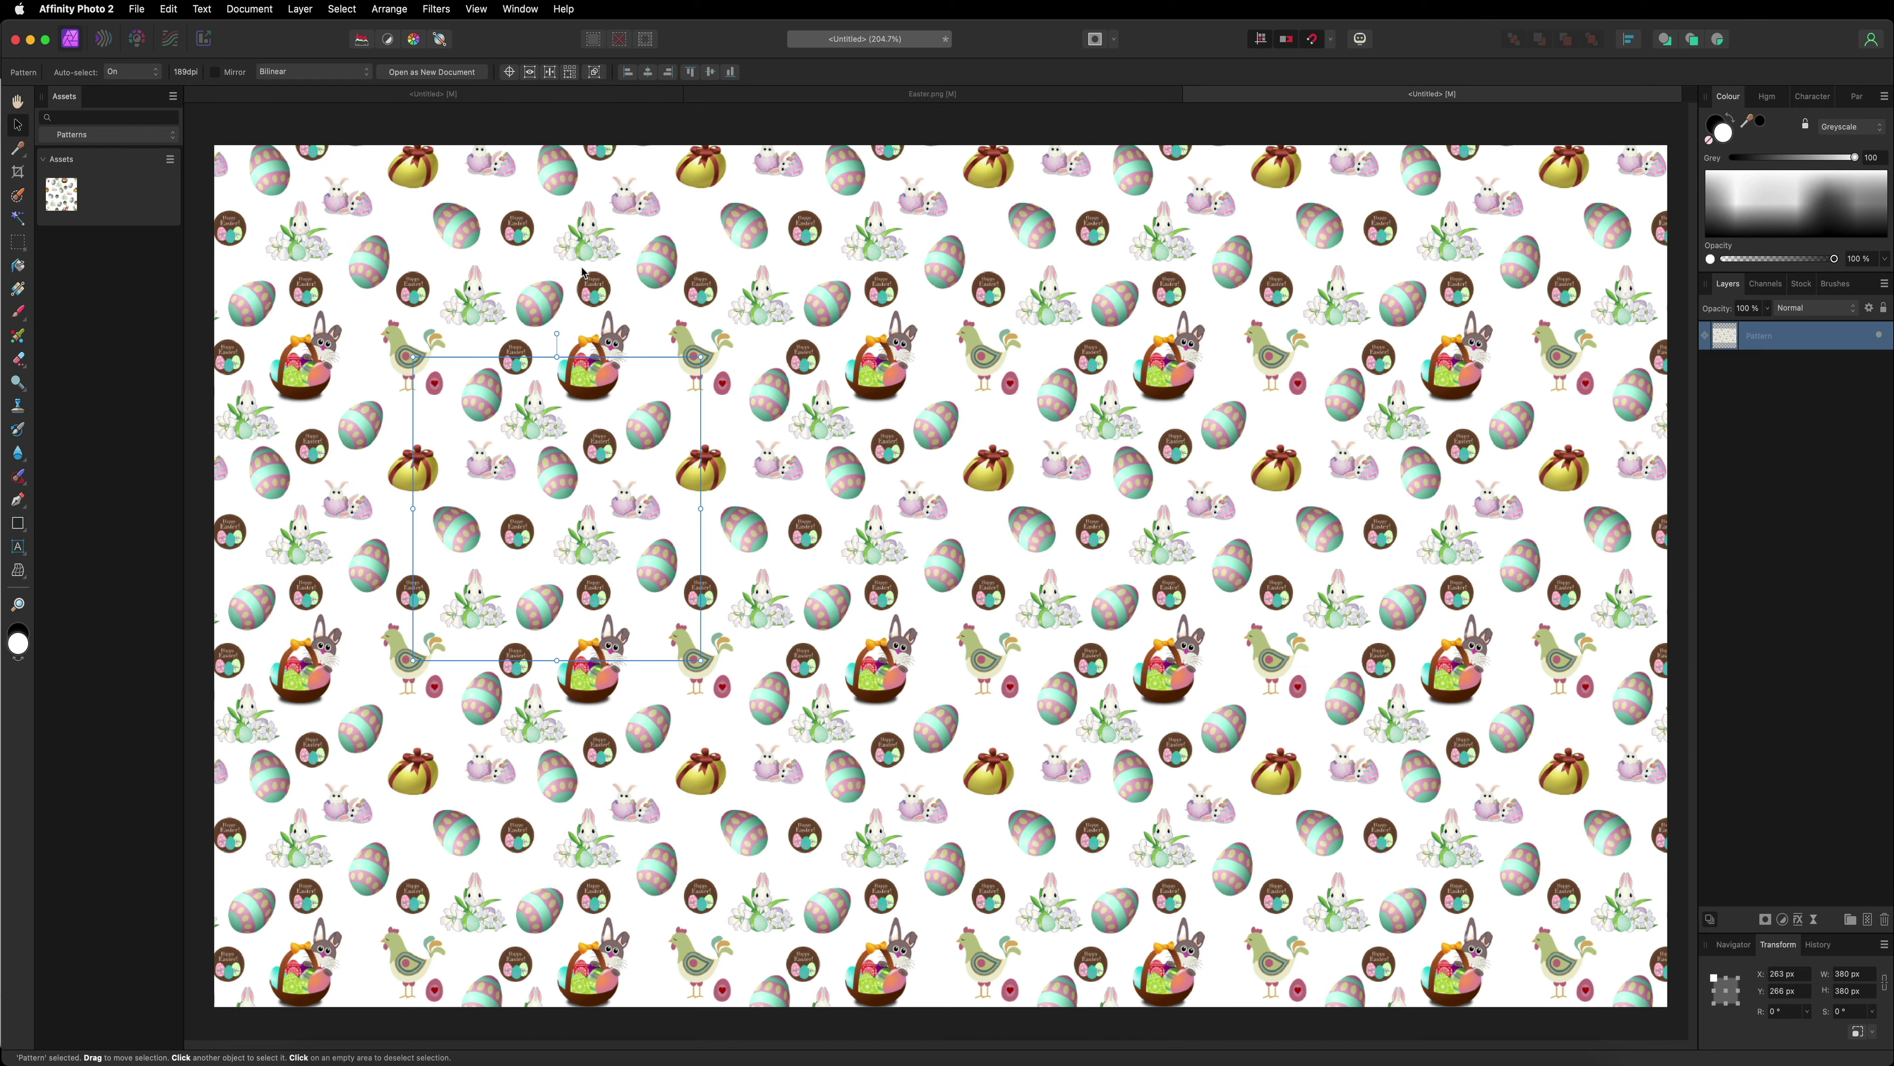
pyautogui.moveTo(697, 349); pyautogui.dragTo(832, 220)
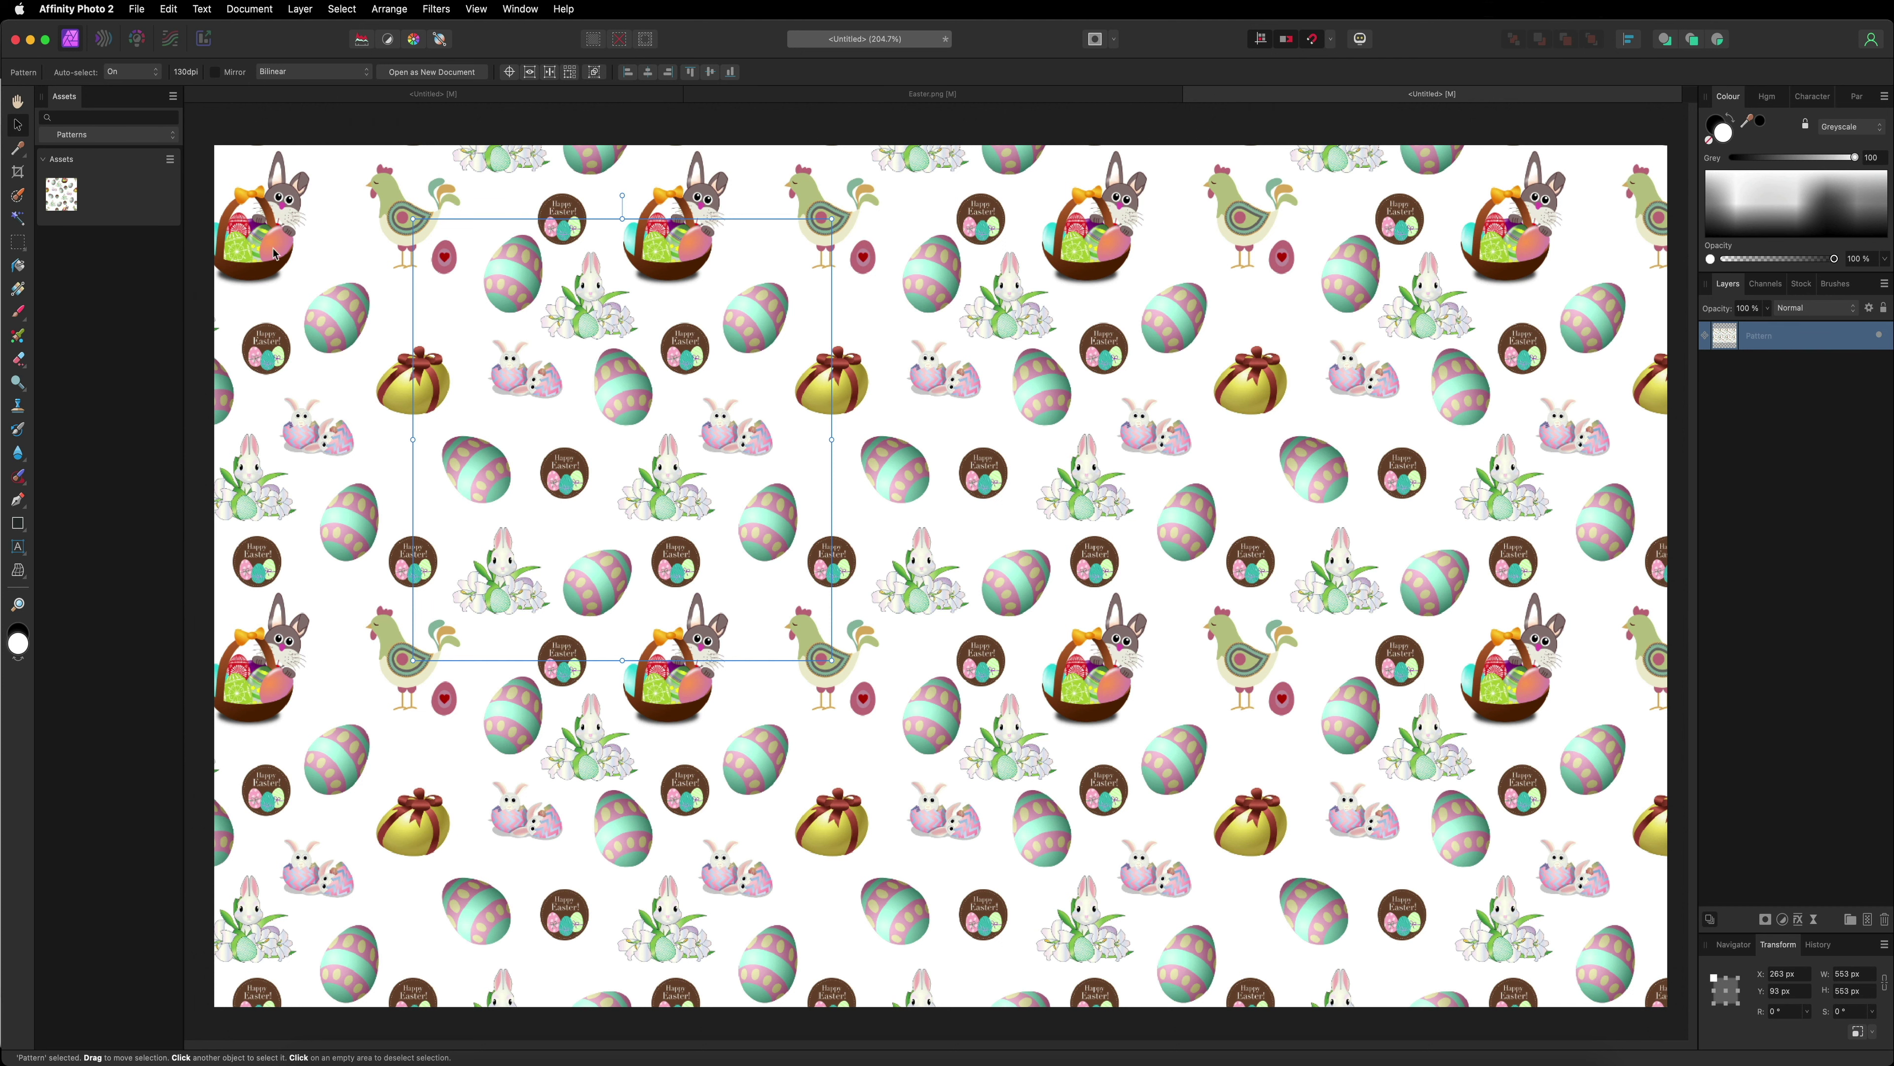
# Step: Delete the Easter pattern layer to leave the FHD document blank
pyautogui.click(1770, 379)
pyautogui.click(1767, 347)
pyautogui.press('Delete')
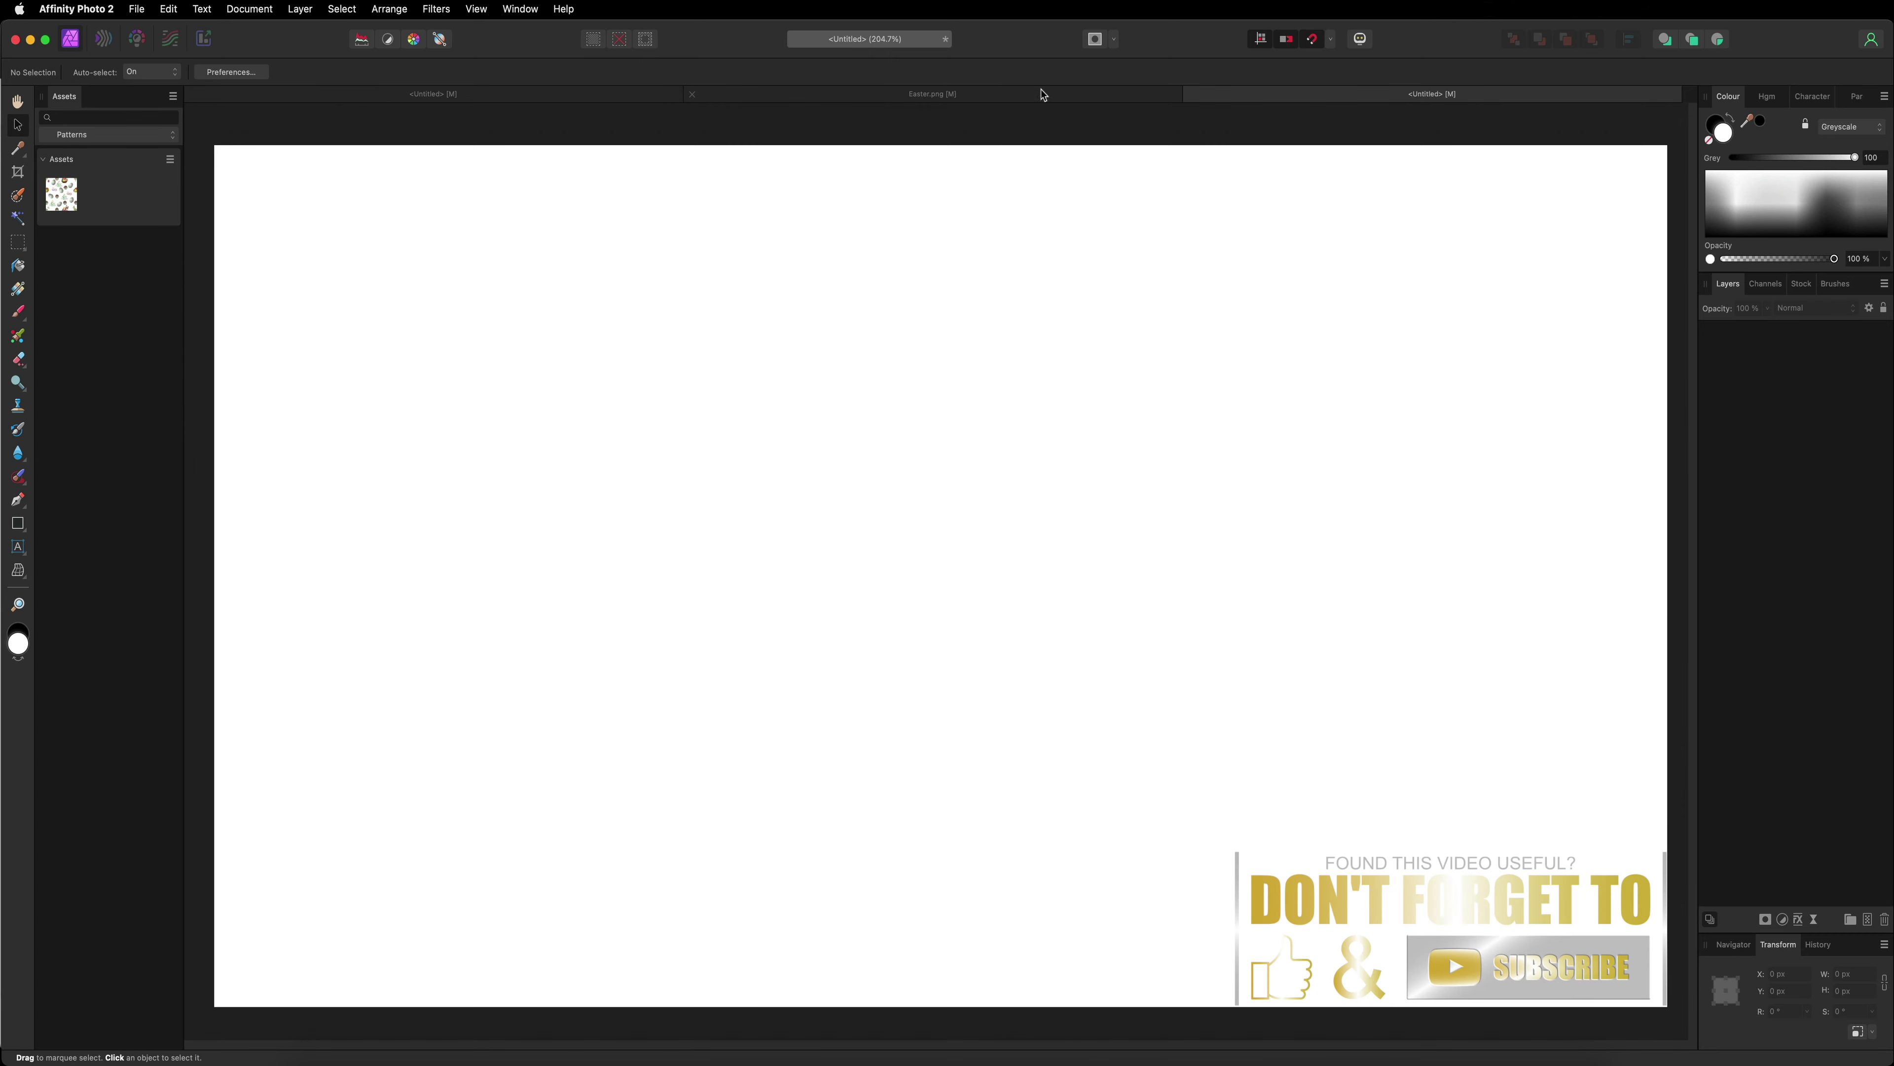
# Step: In the Easter.png document, shift the pattern tile to about X -140 px, Y -10 px and copy the pattern layer
pyautogui.click(995, 95)
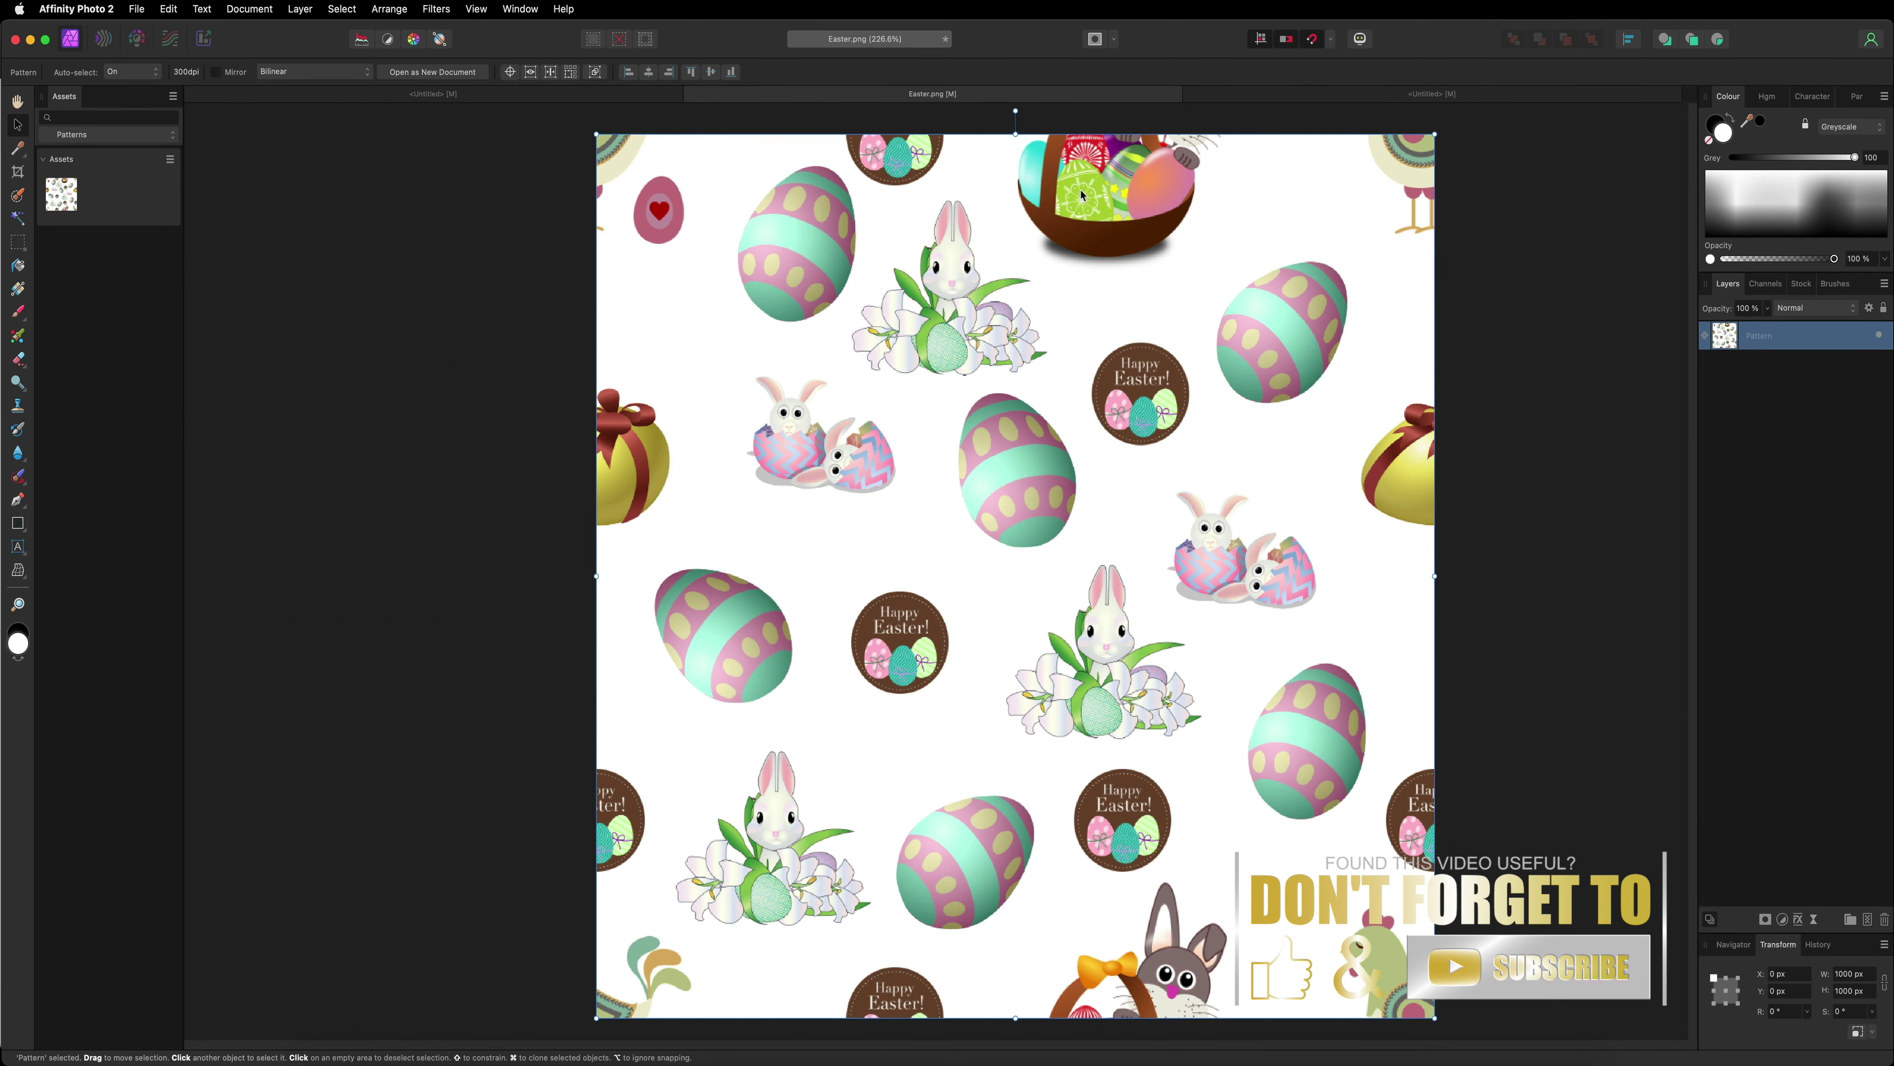
pyautogui.moveTo(1093, 281); pyautogui.dragTo(838, 371)
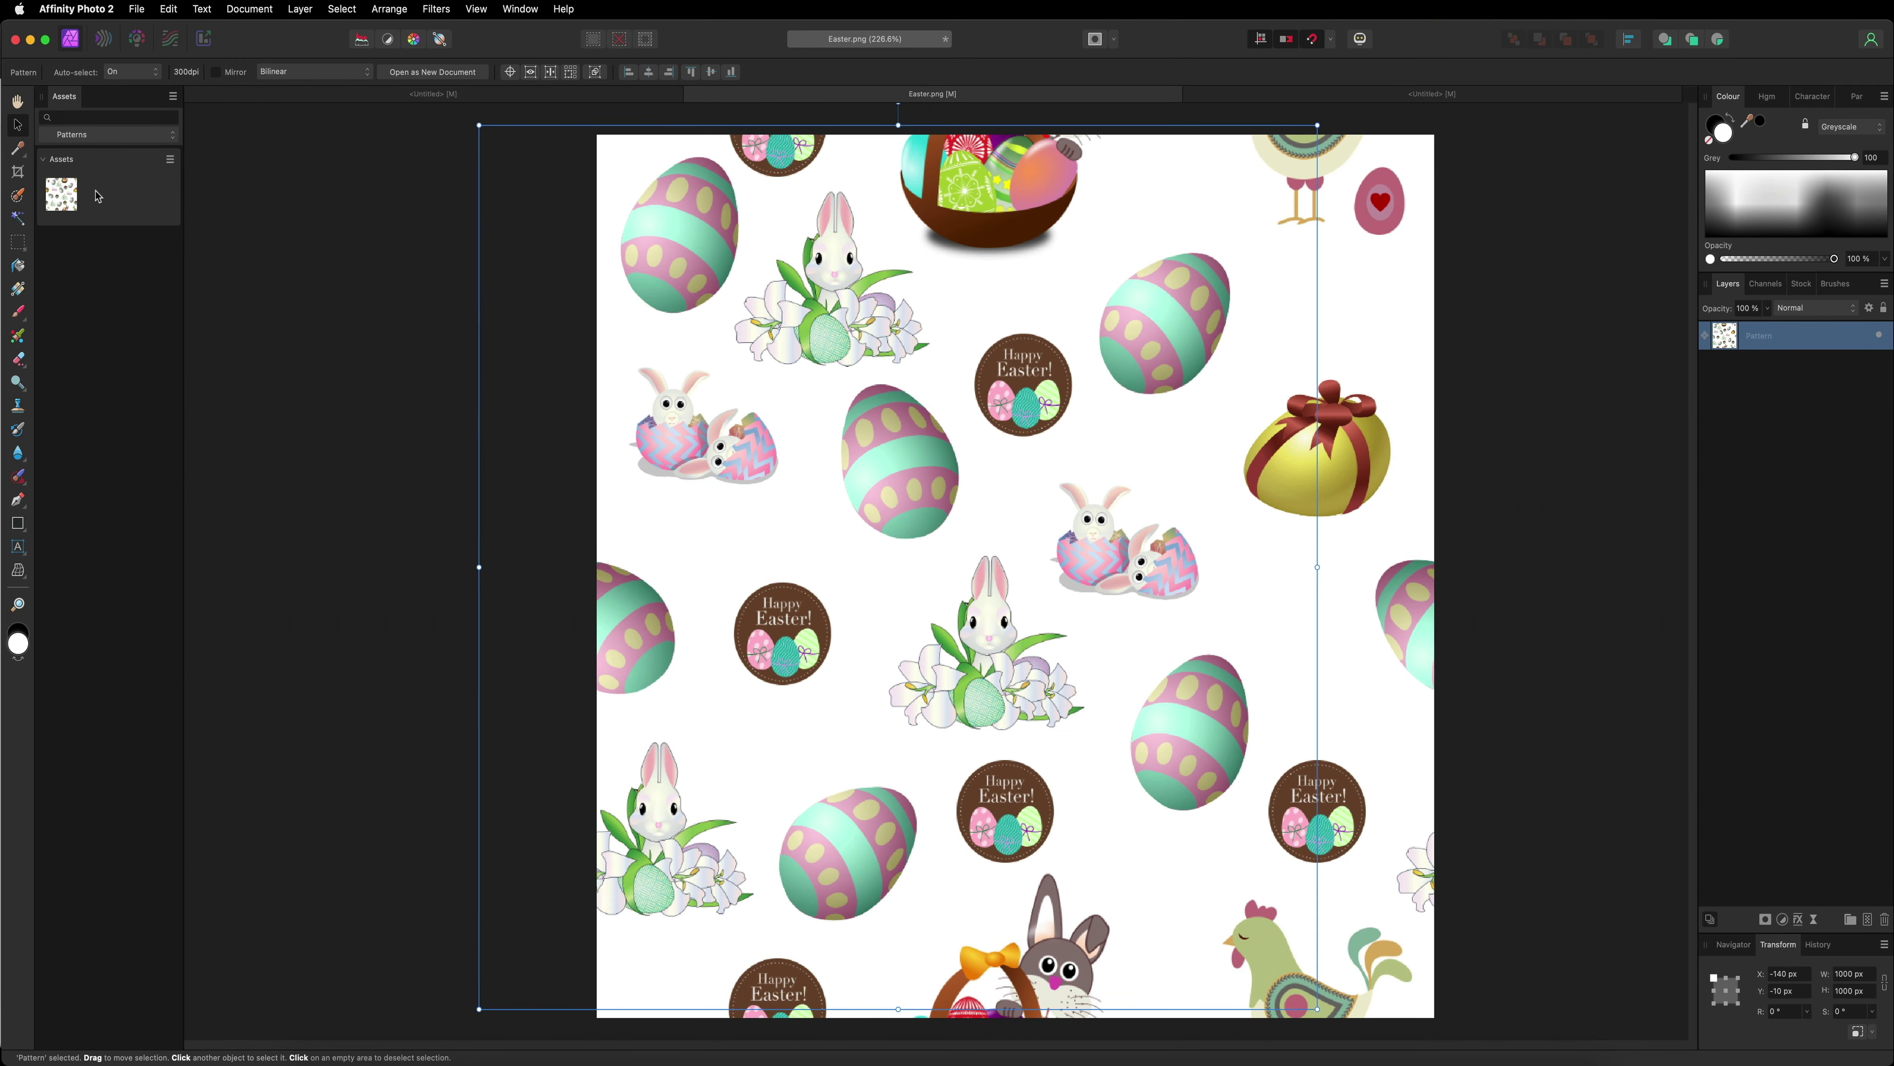
pyautogui.click(1781, 375)
pyautogui.click(1749, 339)
pyautogui.rightClick(1772, 338)
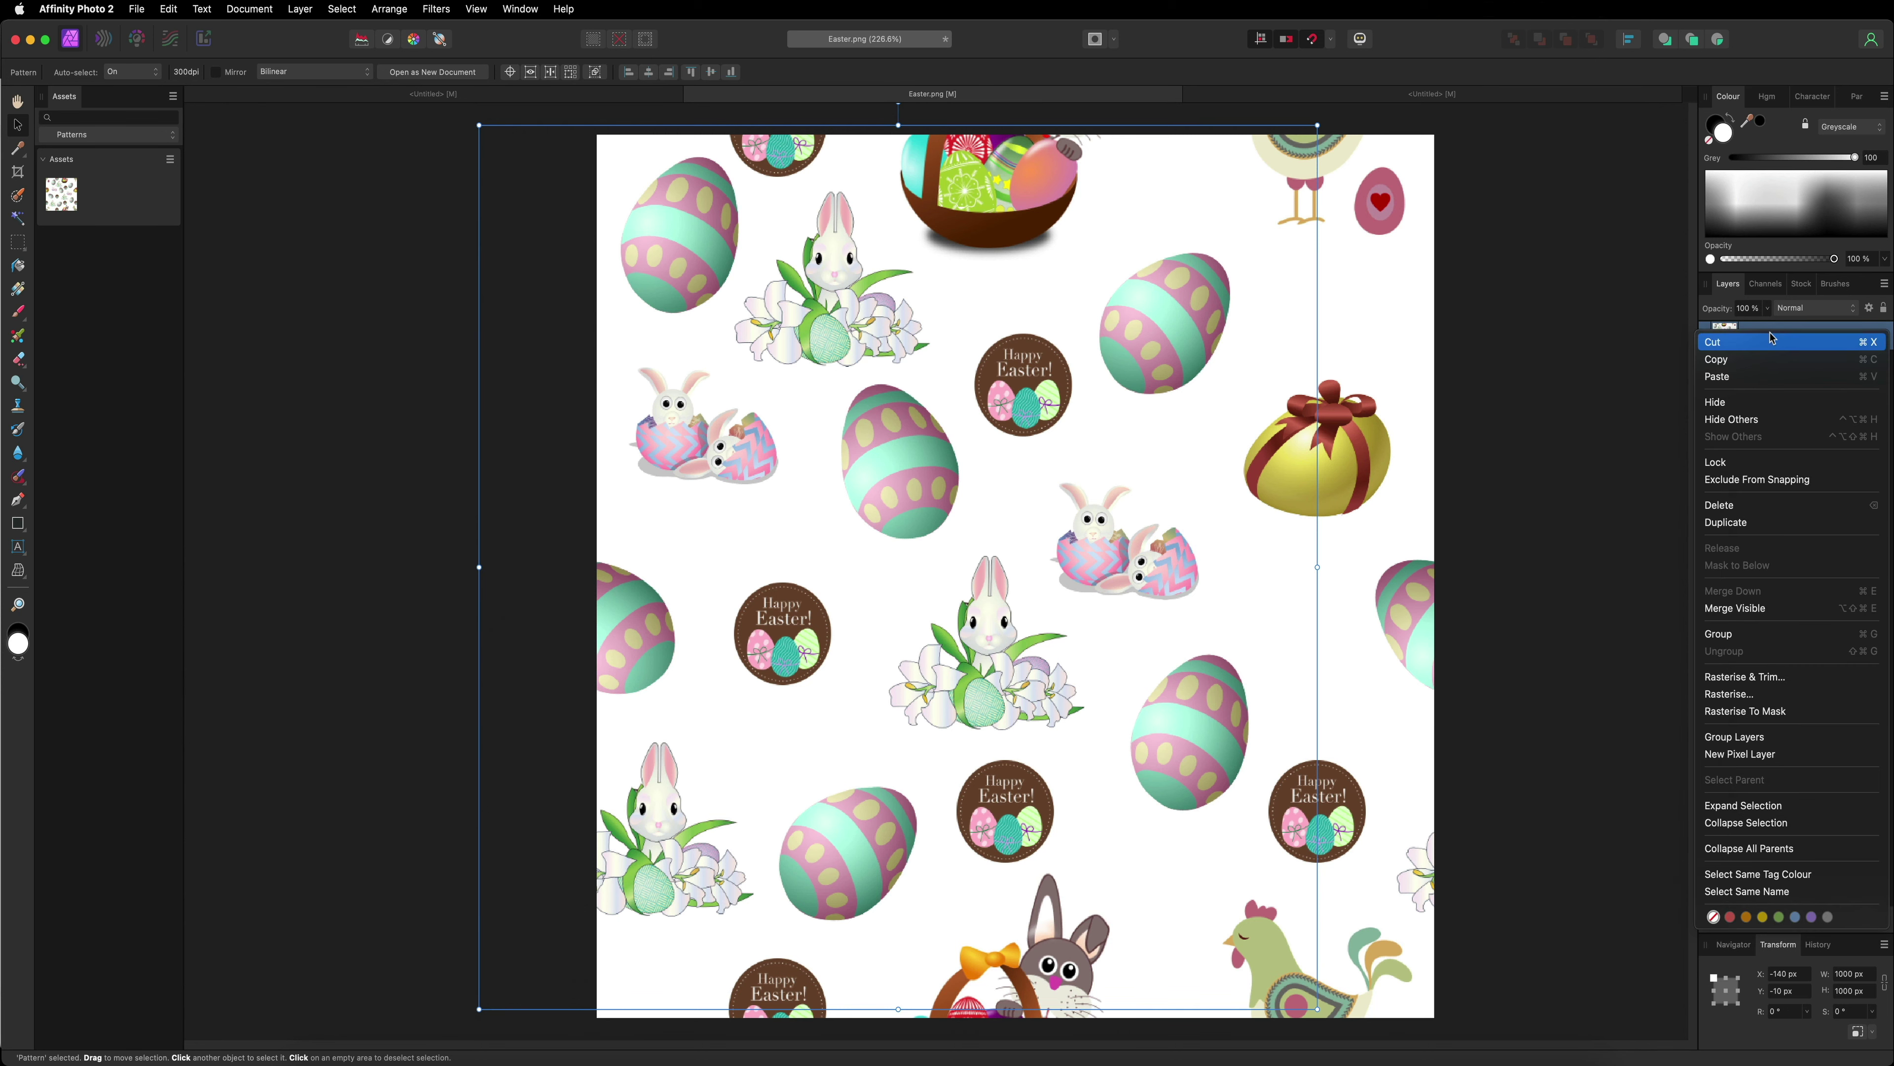
pyautogui.click(1739, 361)
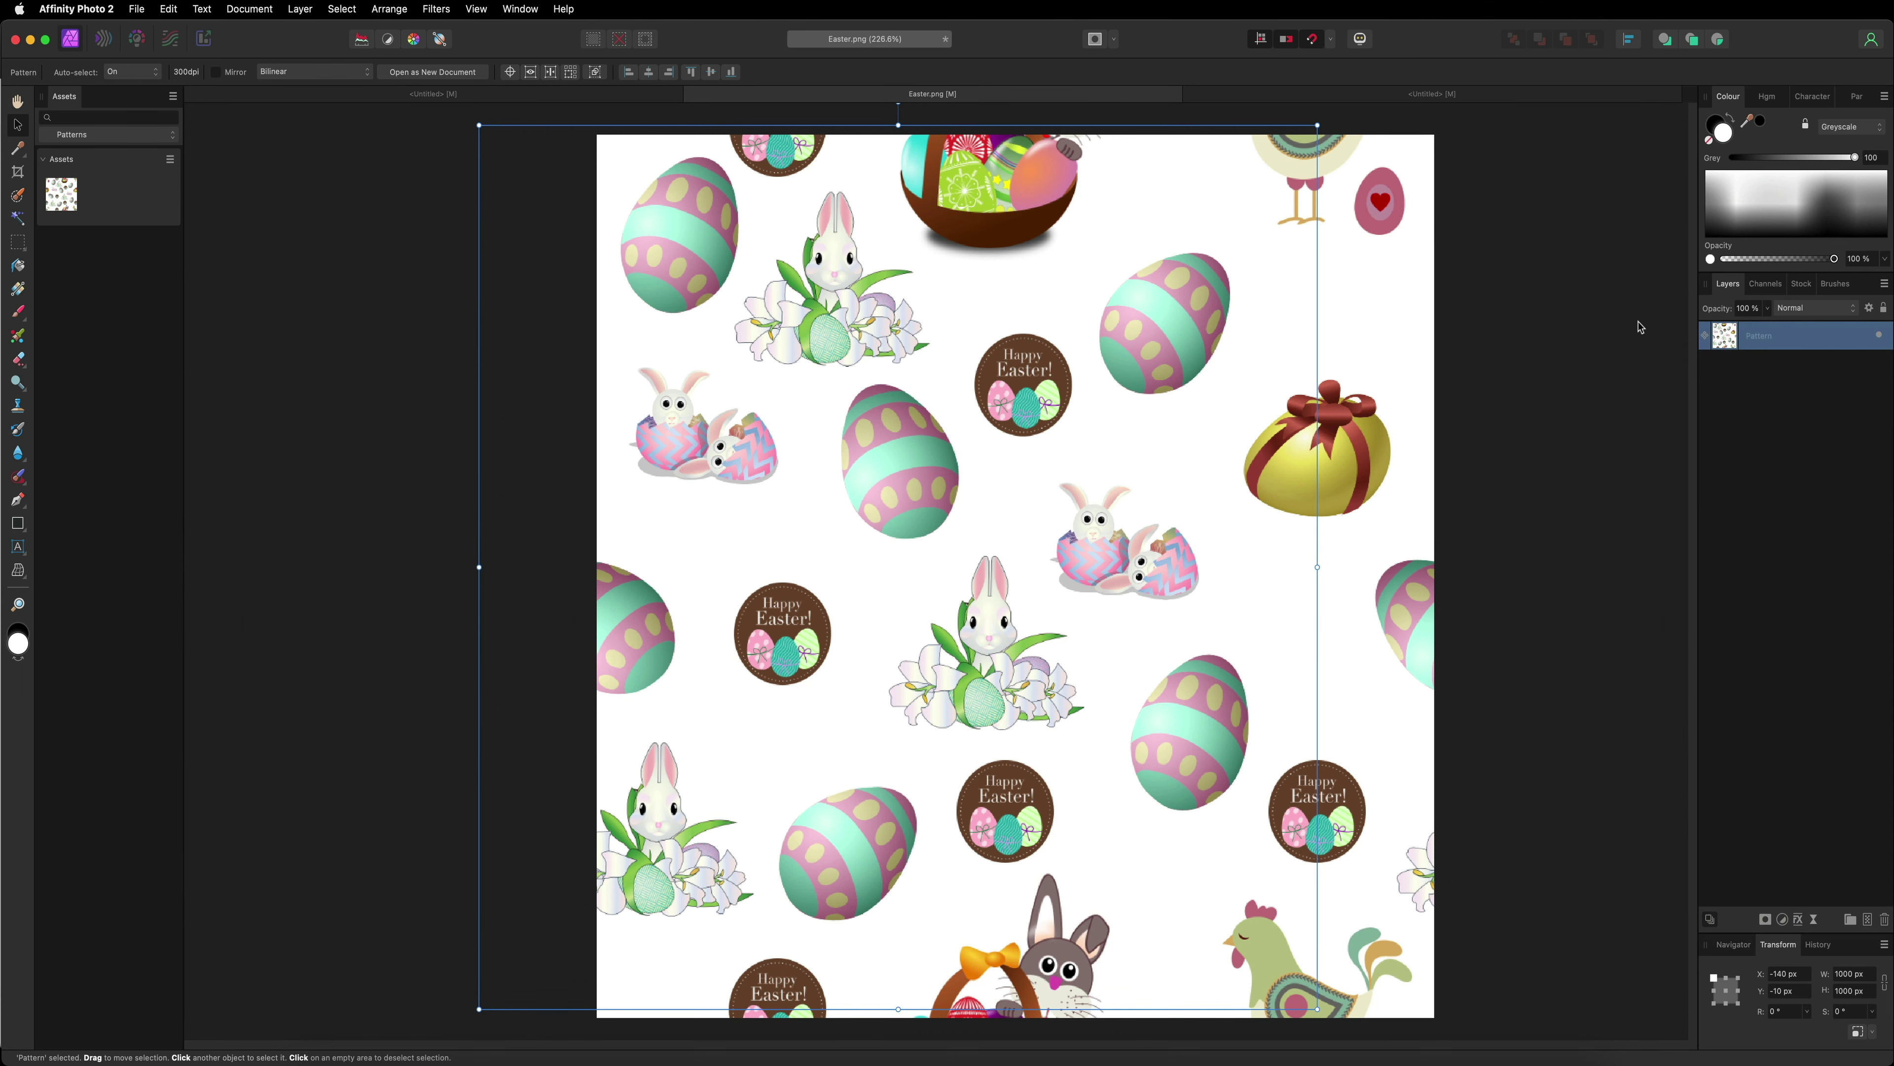
# Step: Paste the pattern layer into the blank FHD document and scale its tile to about 459 × 459 px at X 84 px, Y 621 px
pyautogui.click(1335, 95)
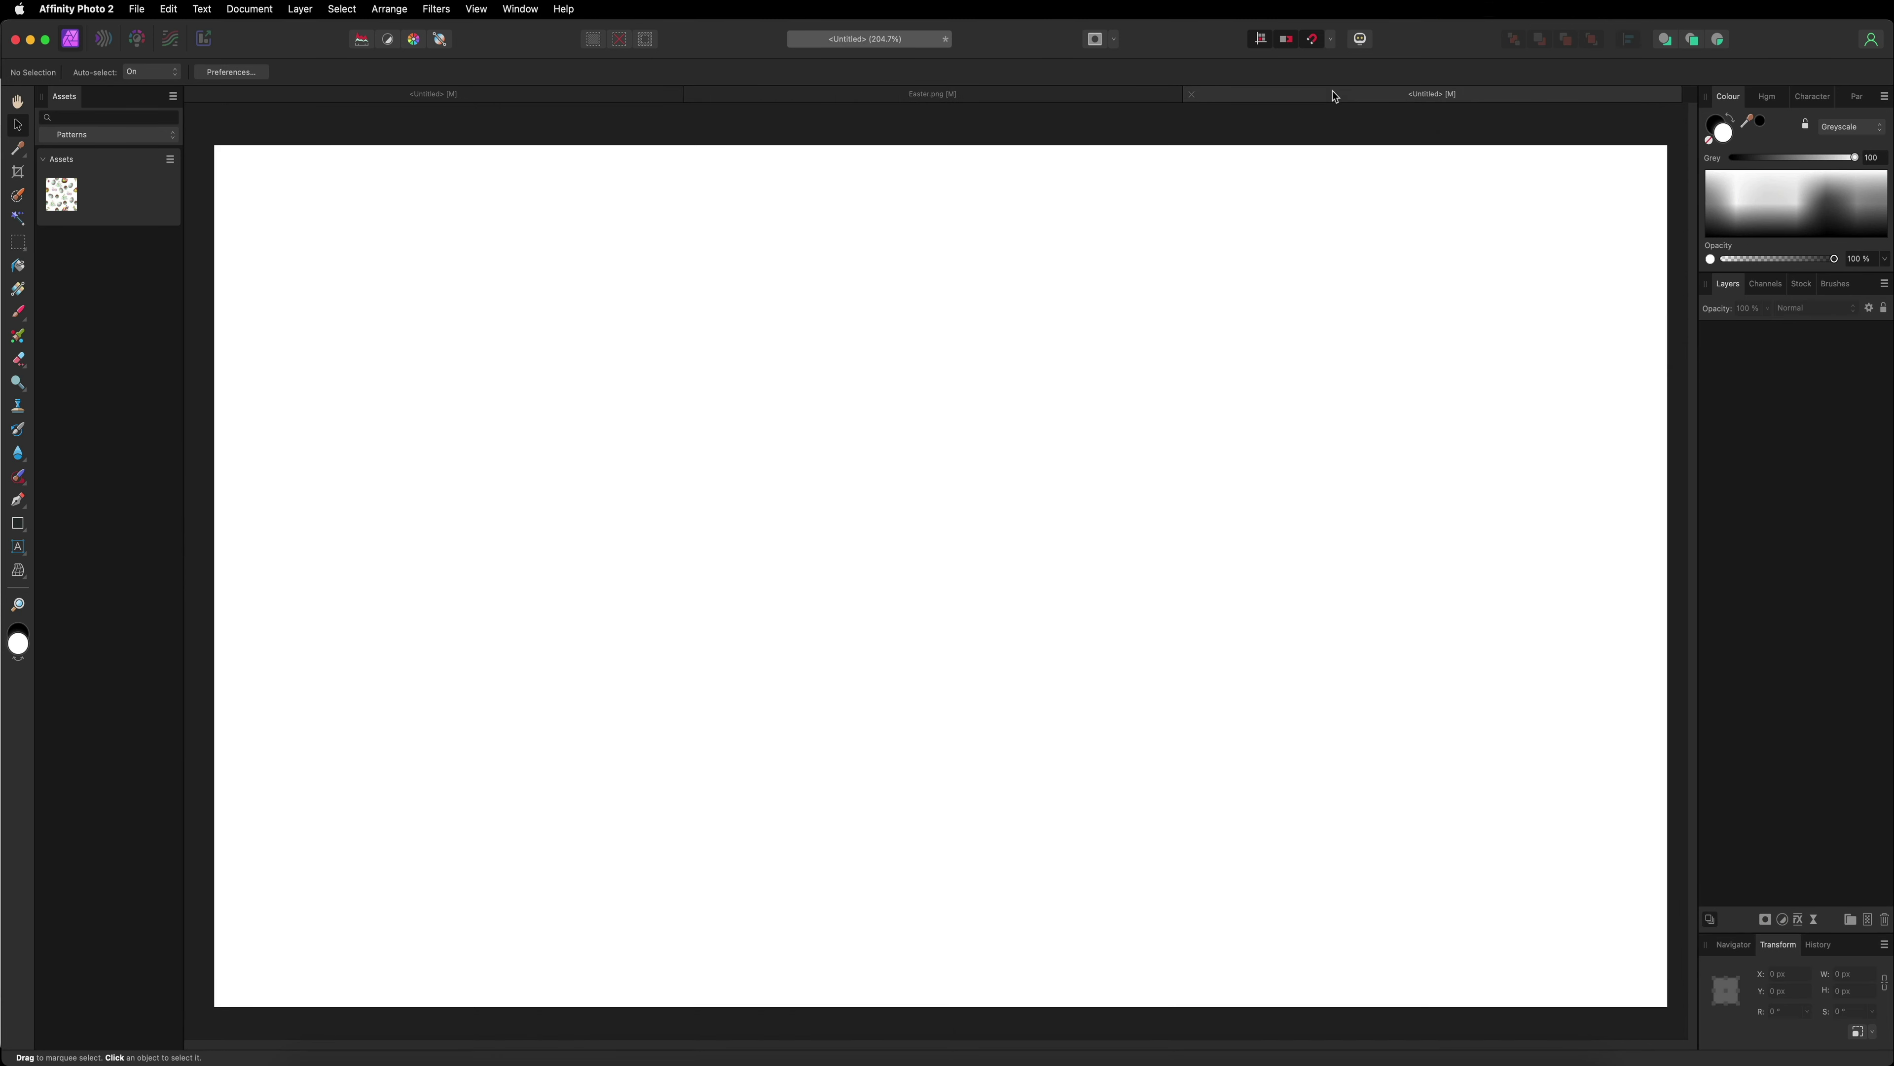
pyautogui.rightClick(619, 302)
pyautogui.click(663, 341)
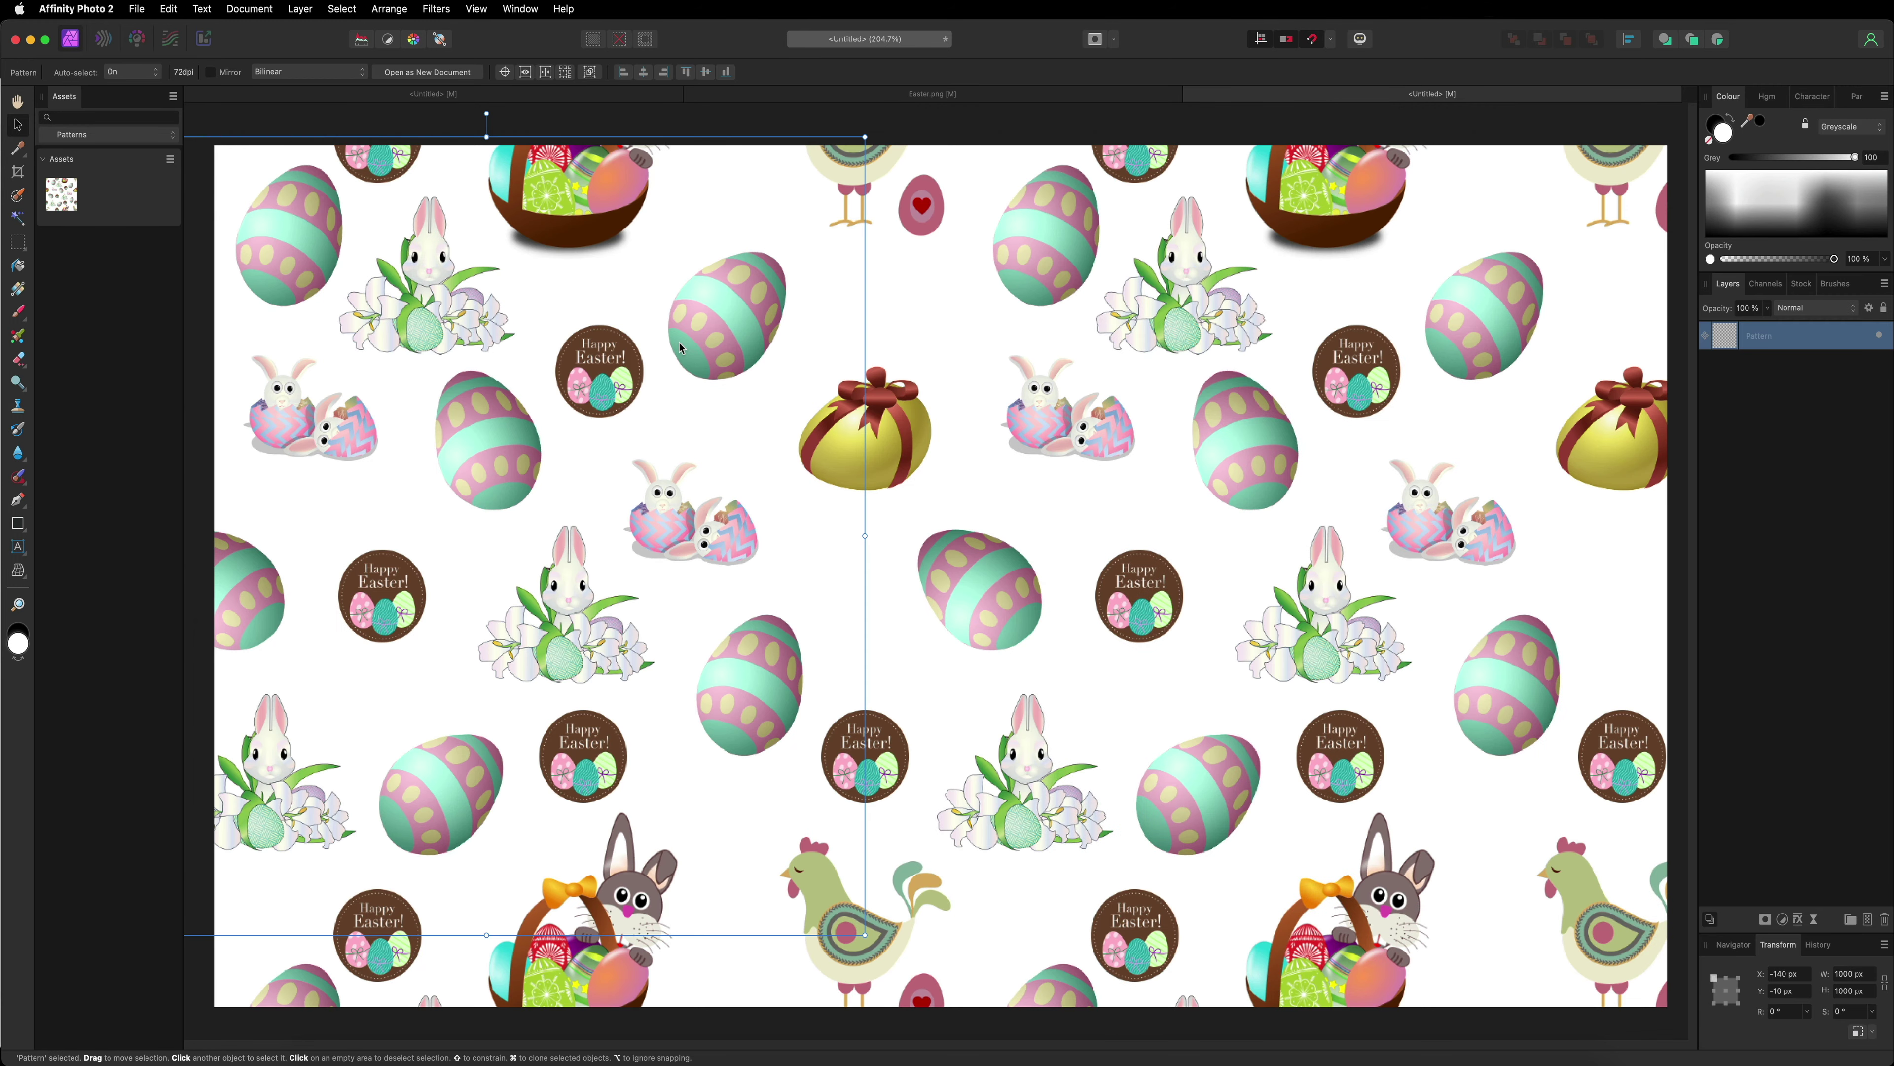
pyautogui.moveTo(932, 263); pyautogui.dragTo(1265, 589)
pyautogui.moveTo(545, 240); pyautogui.dragTo(690, 282)
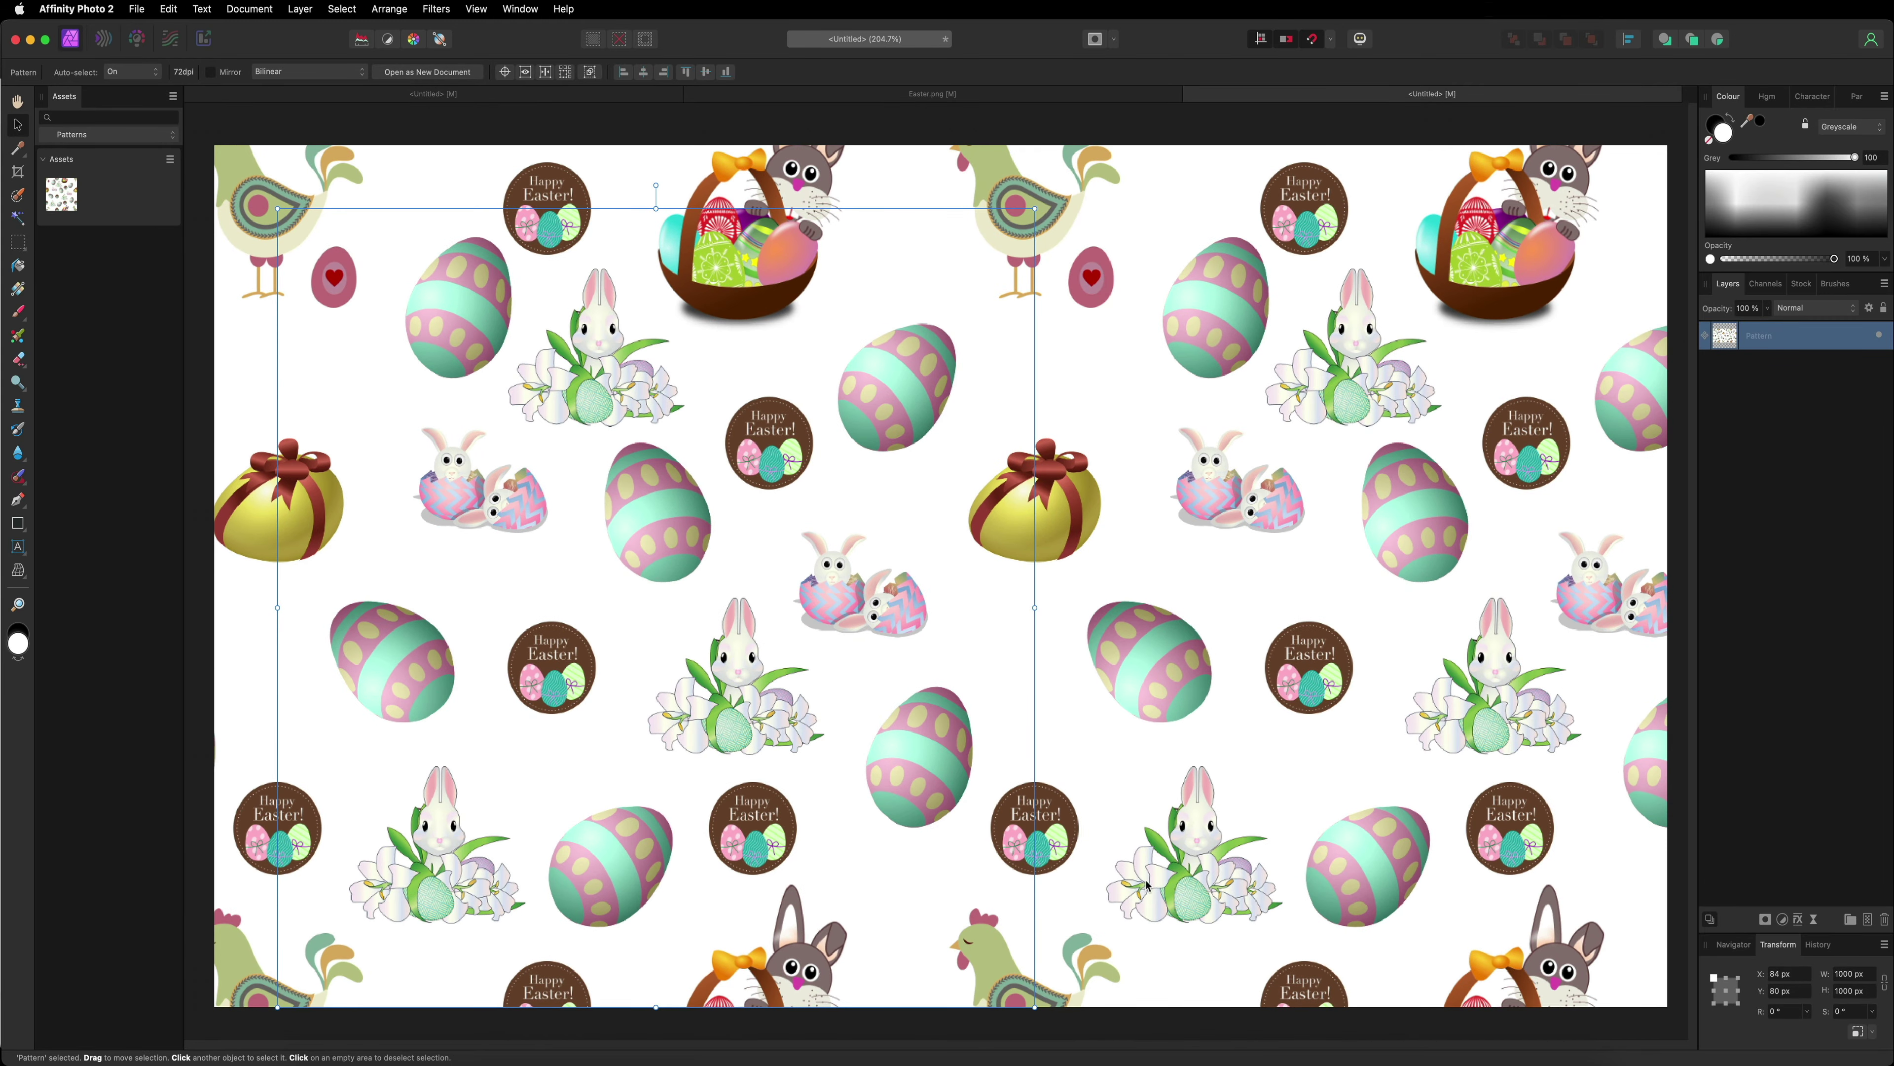
pyautogui.moveTo(1034, 209); pyautogui.dragTo(626, 658)
pyautogui.moveTo(793, 739); pyautogui.dragTo(708, 480)
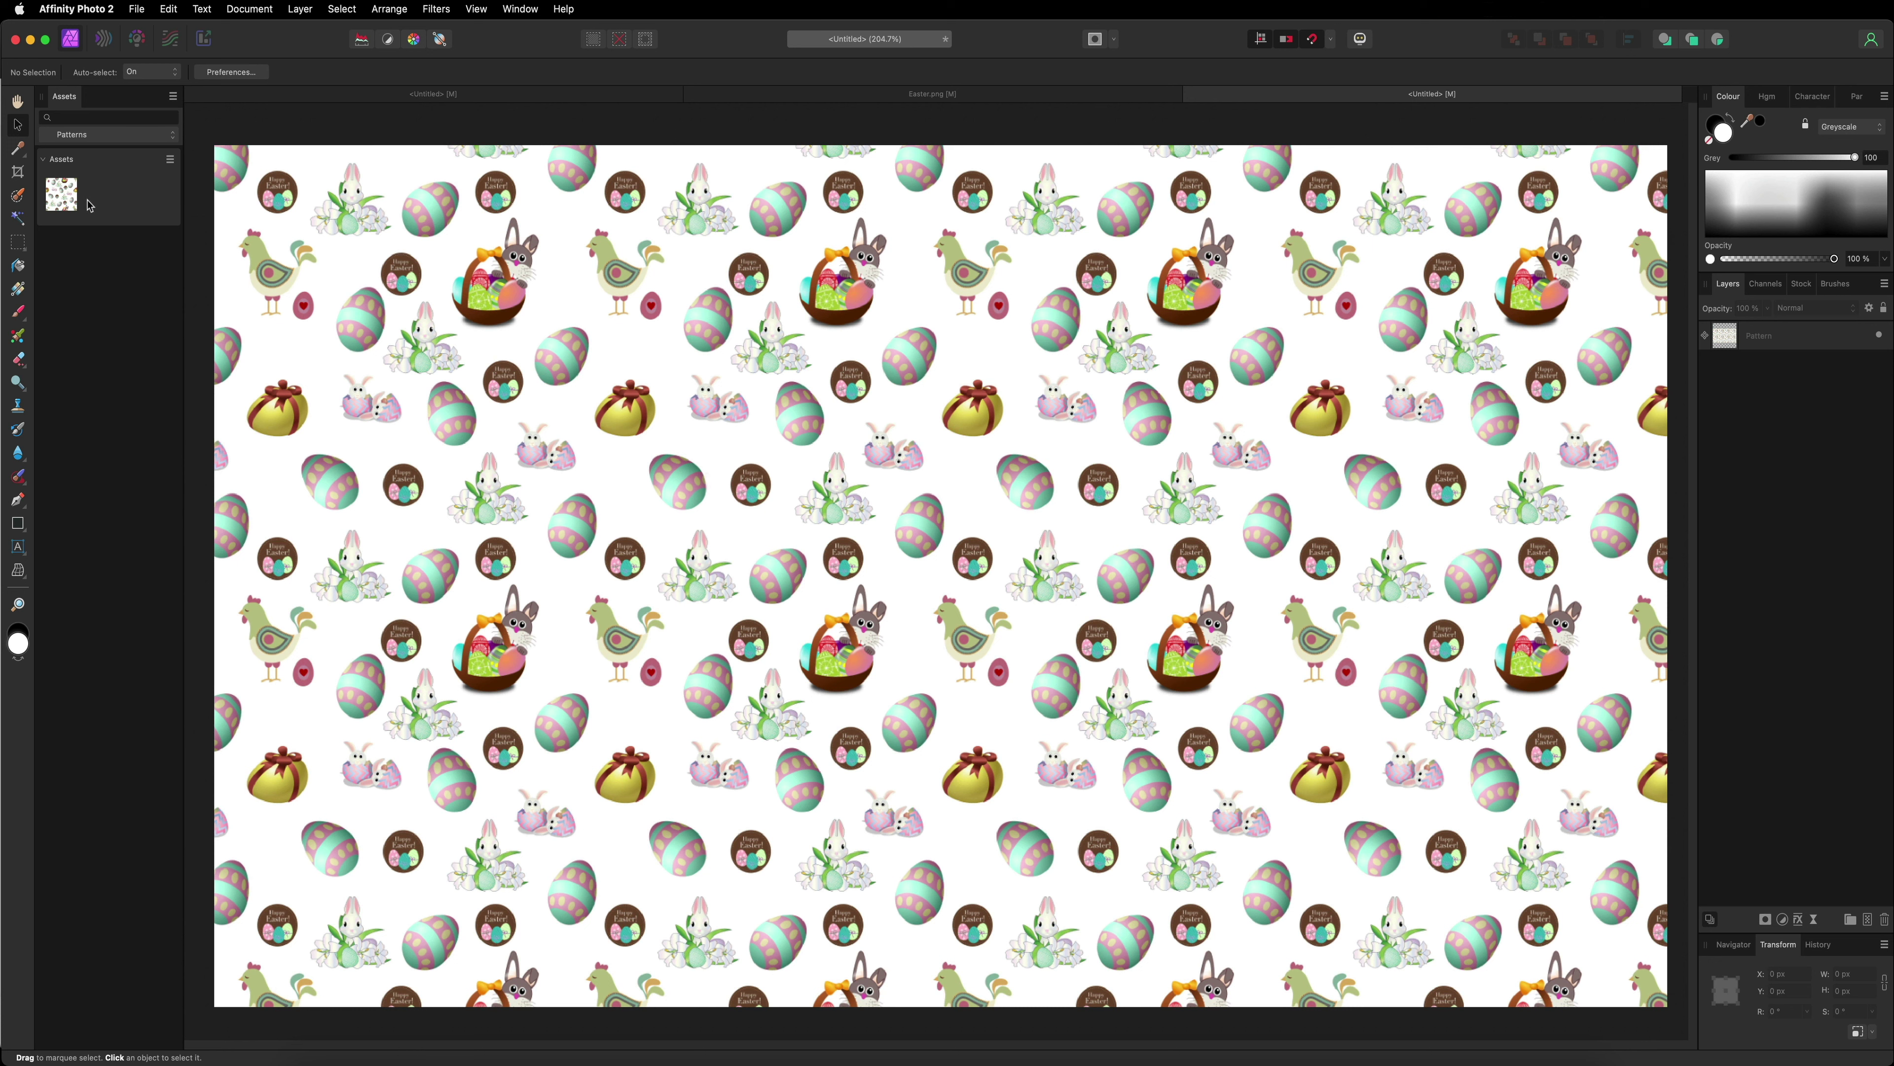
# Step: Open Flowers.png from the Png Patterns folder as another document
pyautogui.click(137, 11)
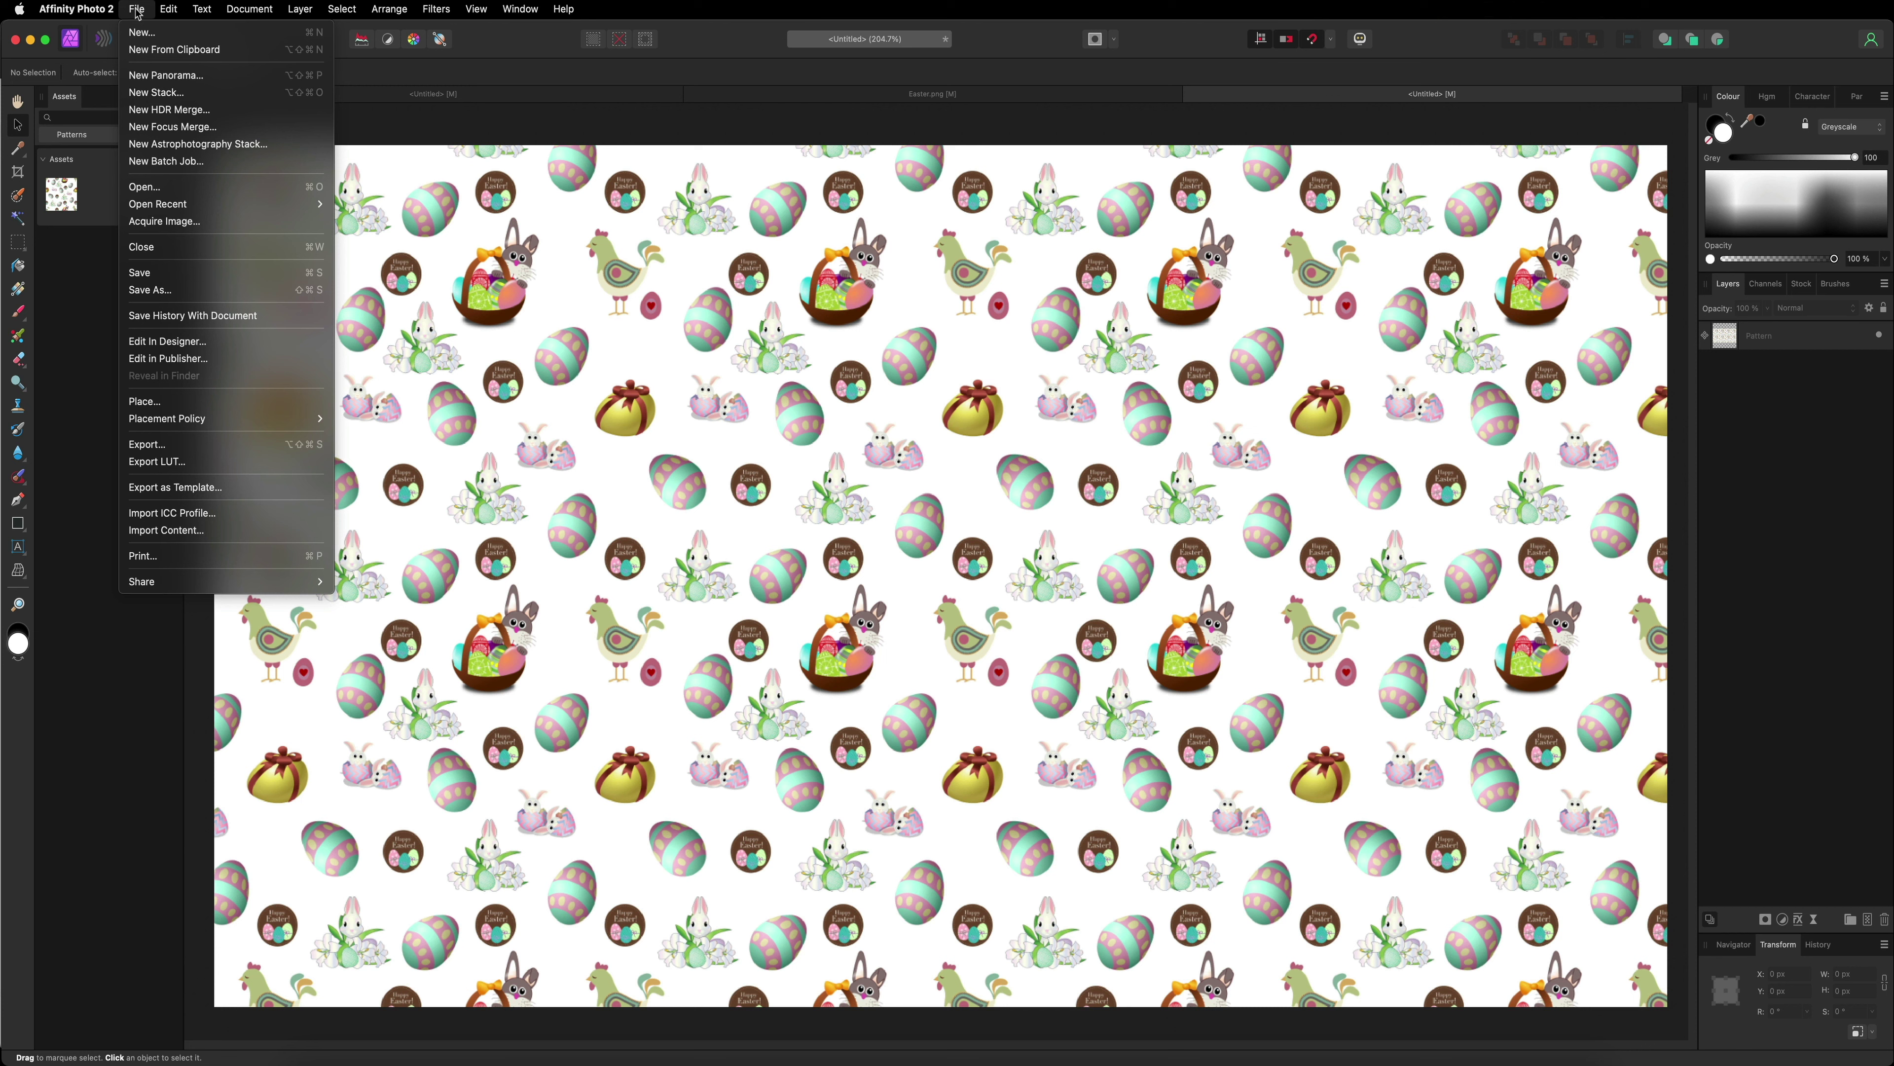
pyautogui.click(181, 186)
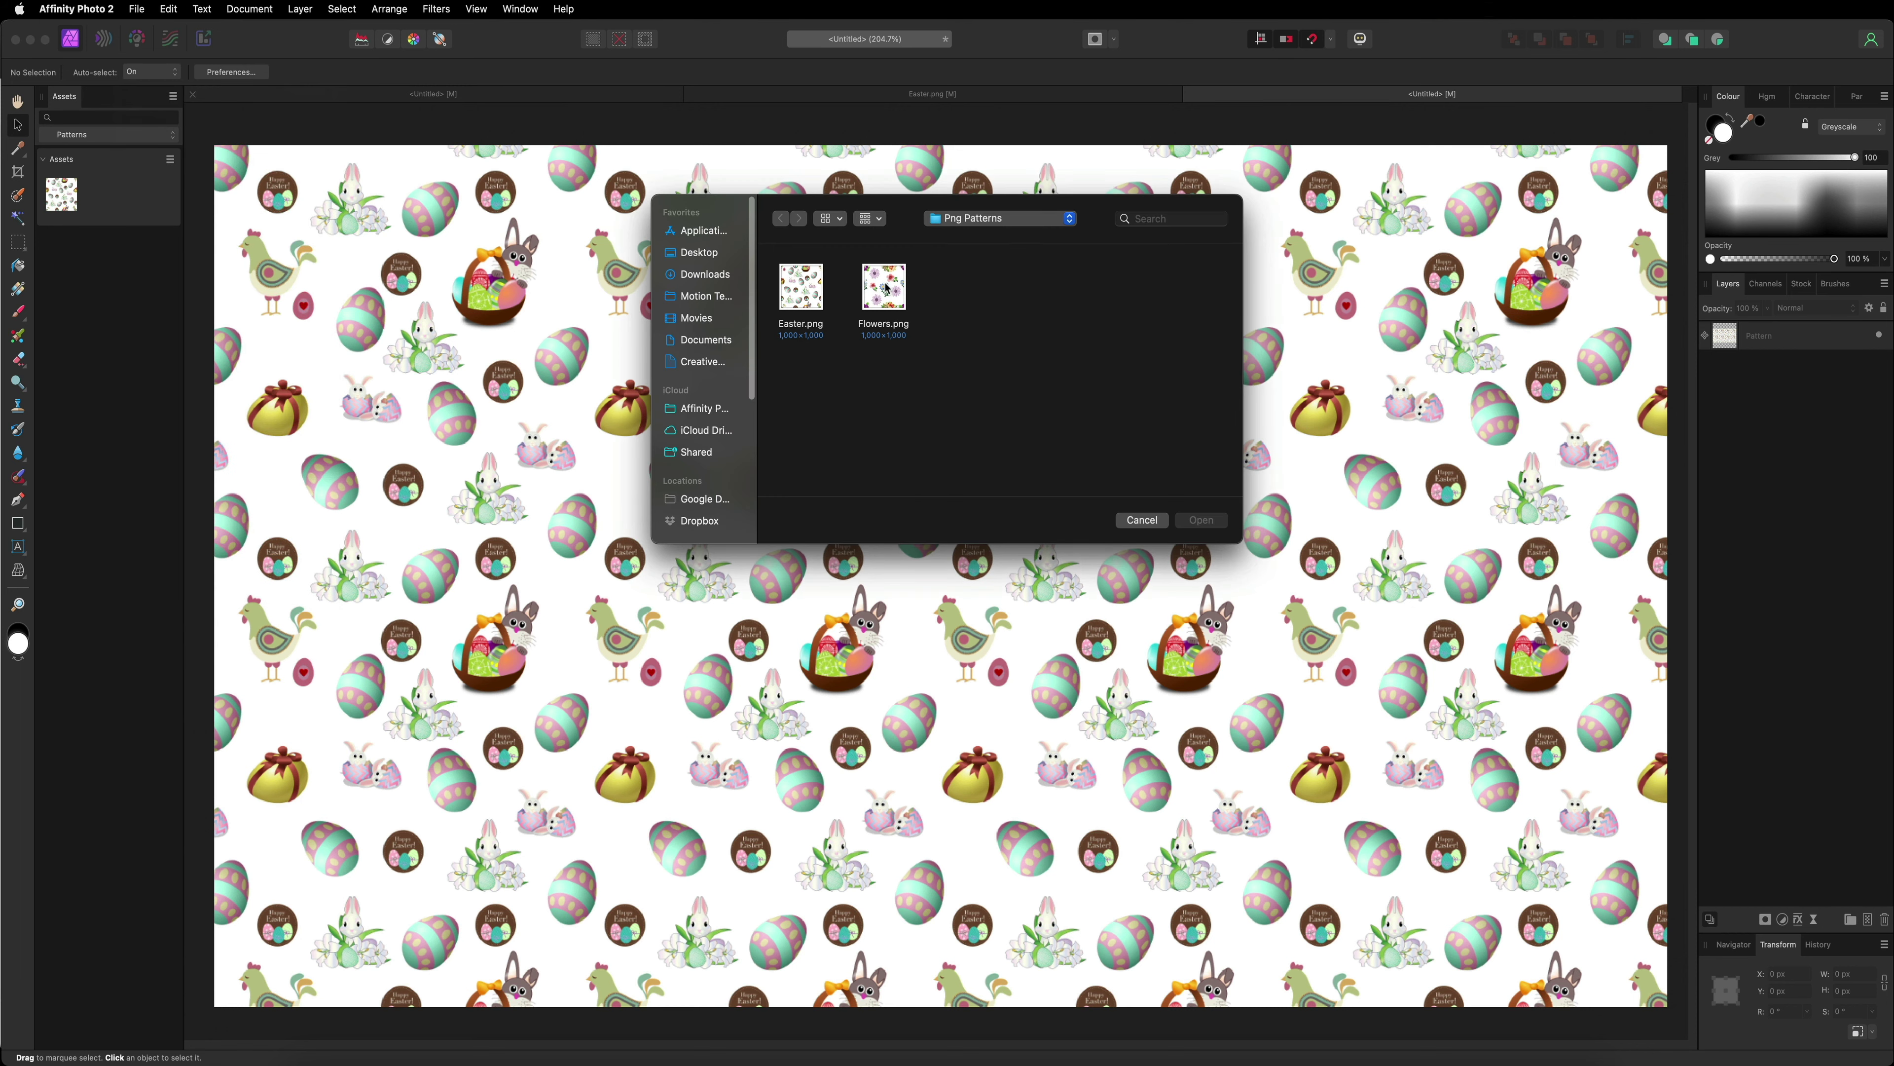
pyautogui.doubleClick(885, 287)
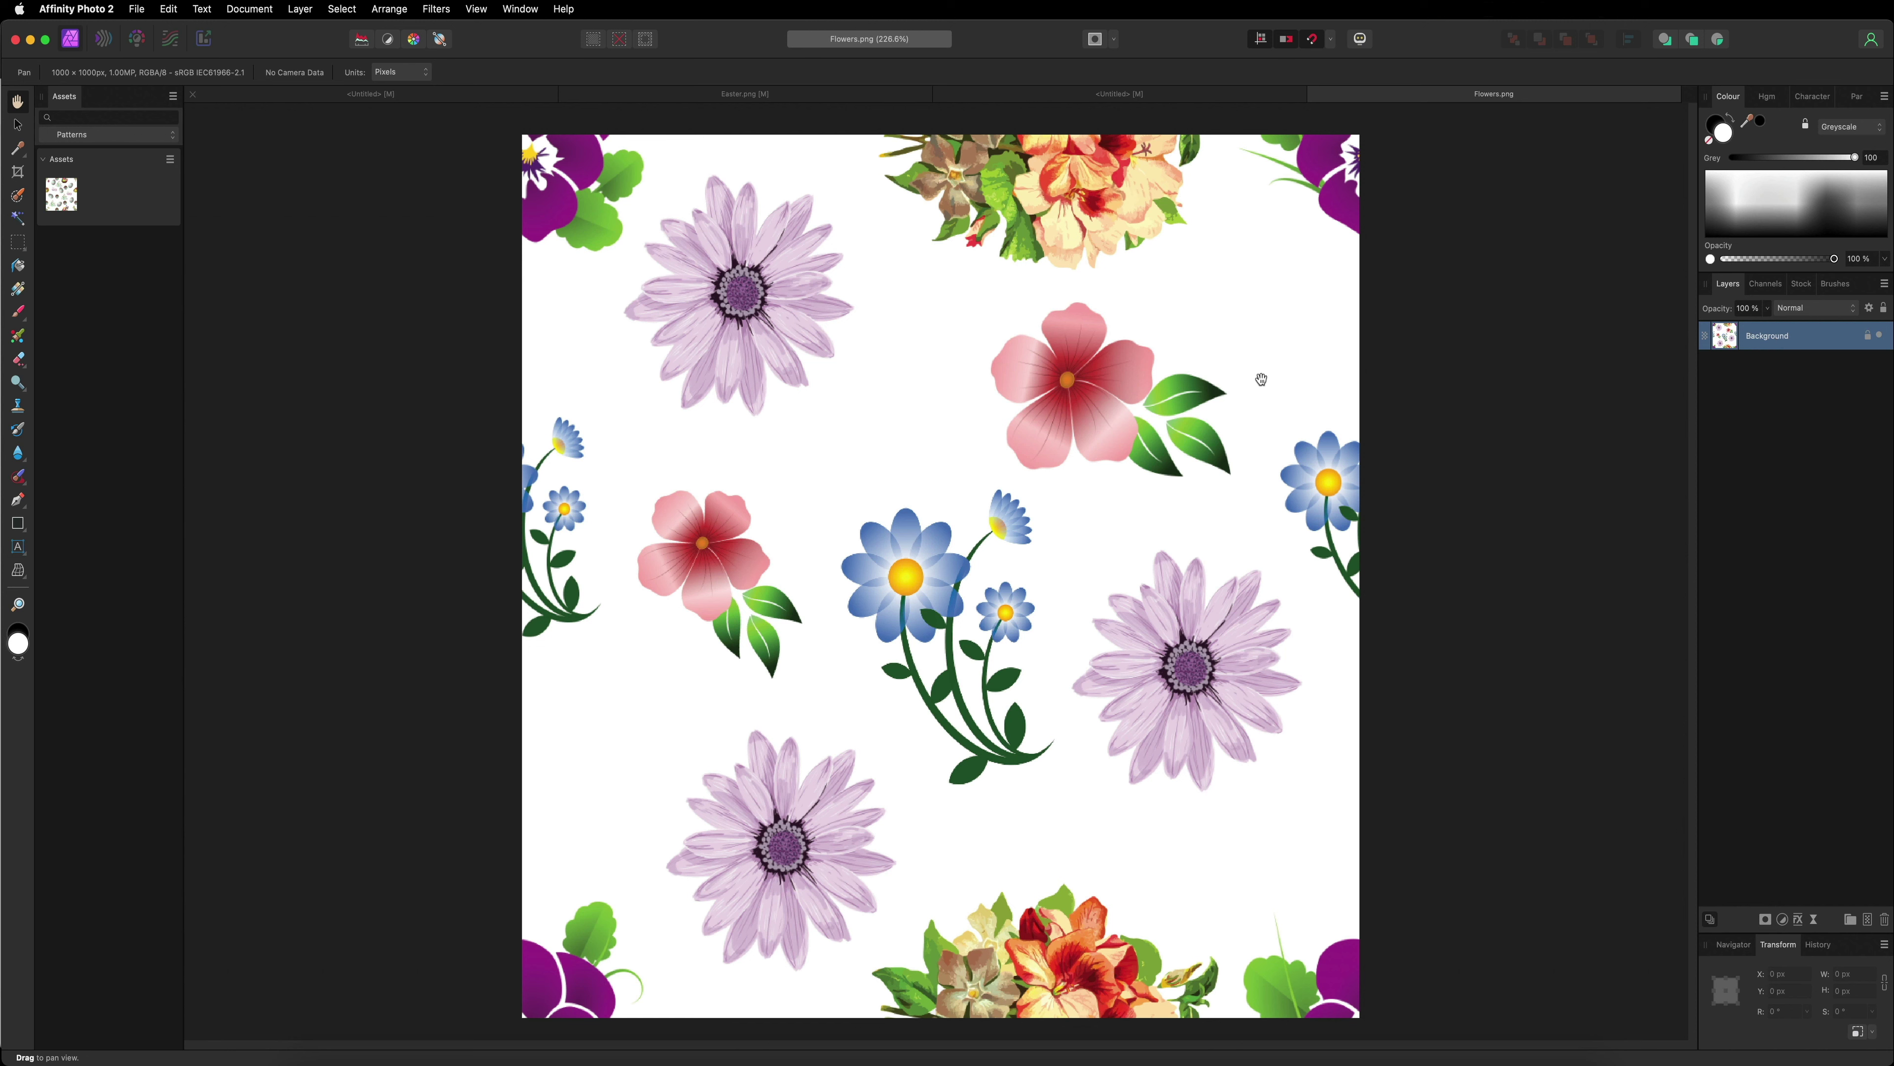
# Step: Create a new pattern layer from the selected flower image and delete the original Background layer
pyautogui.click(299, 9)
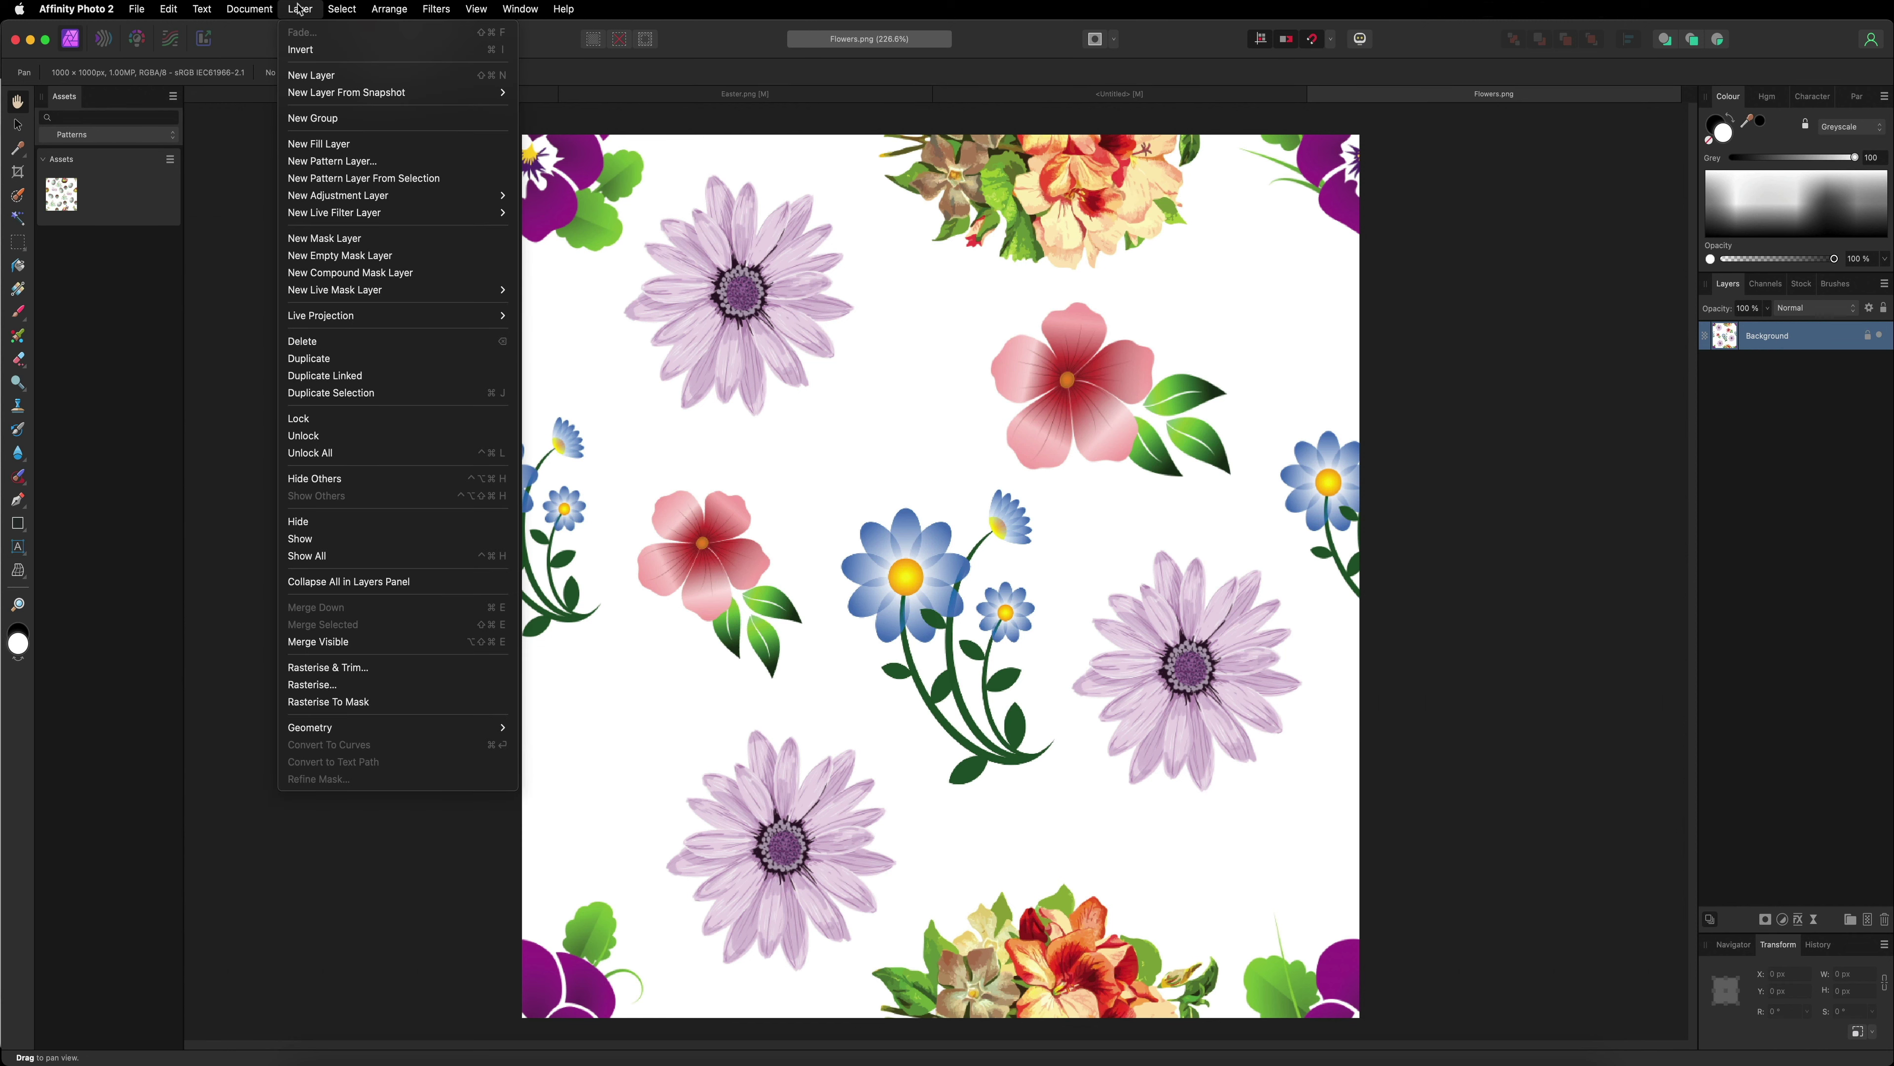
pyautogui.click(385, 181)
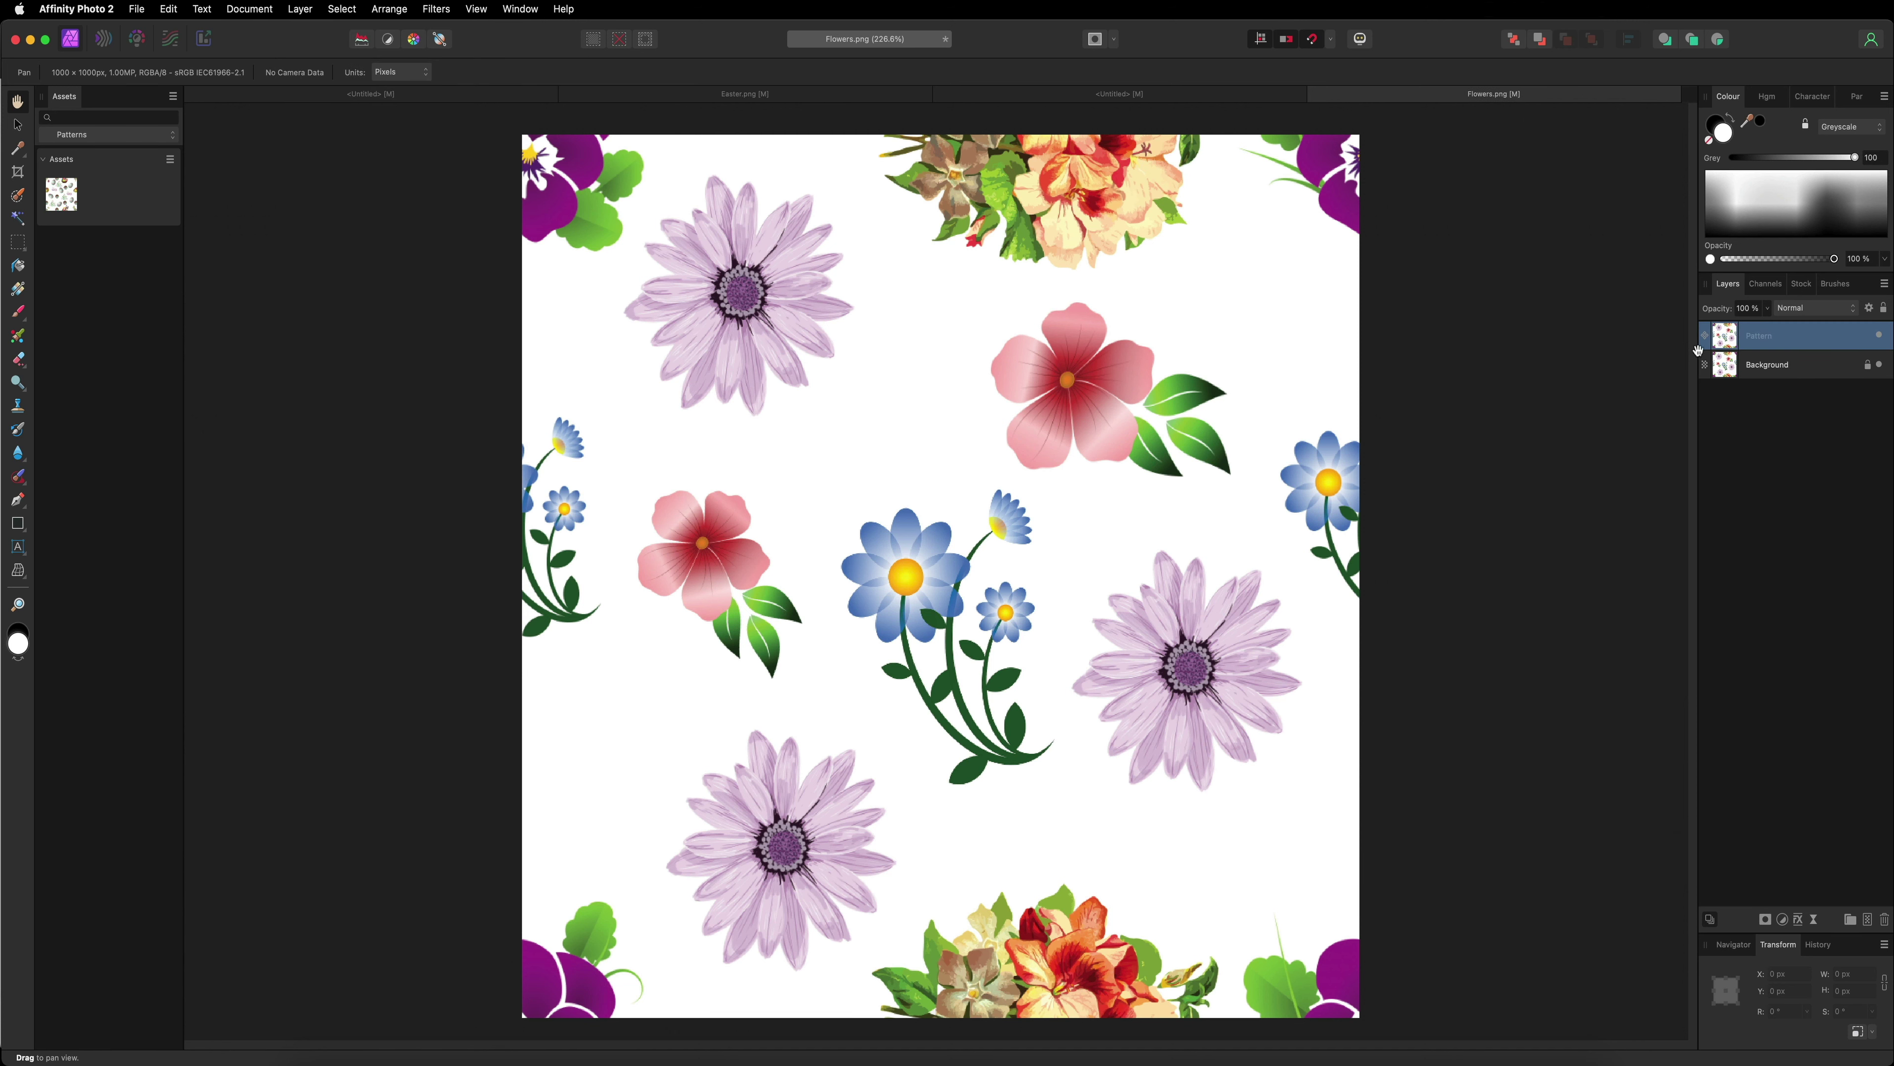
pyautogui.click(1752, 366)
pyautogui.press('Delete')
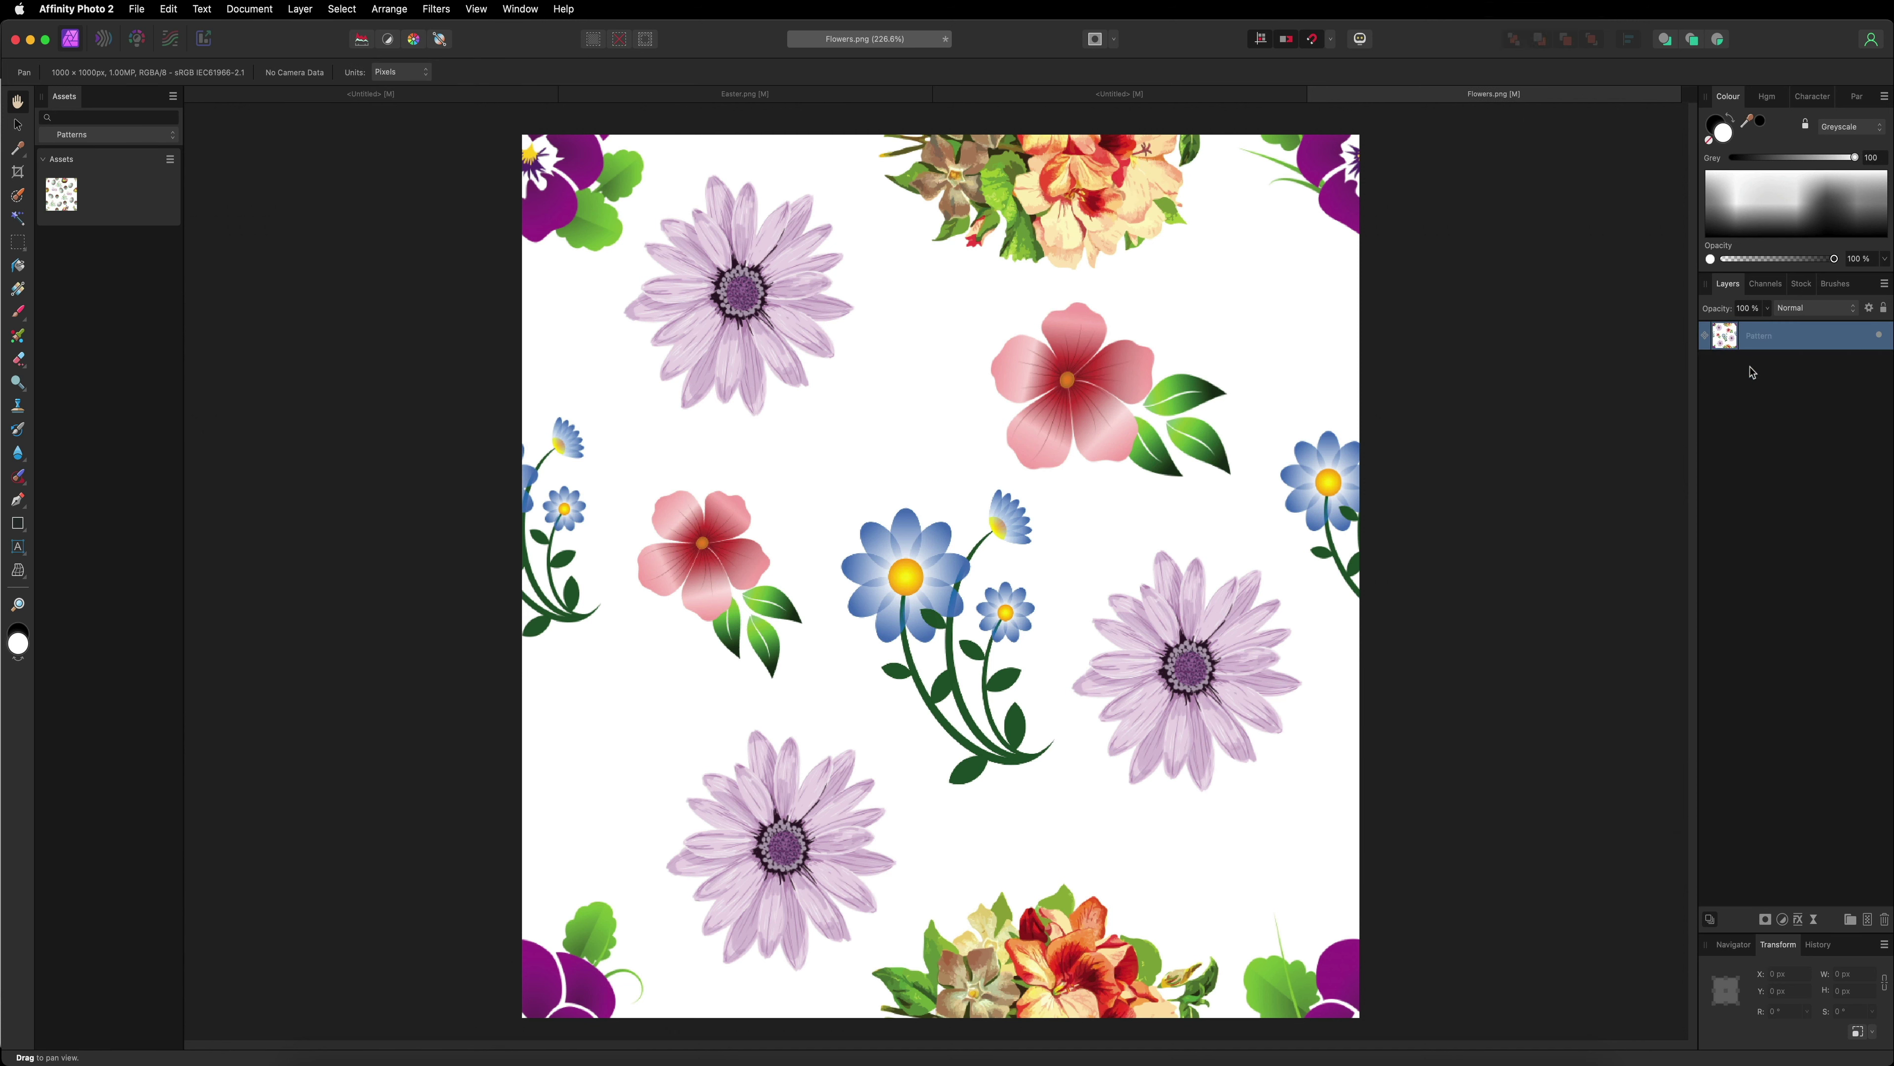
# Step: Add the flower pattern layer from the canvas to the Patterns category as an asset
pyautogui.press('v')
pyautogui.moveTo(706, 240); pyautogui.dragTo(97, 201)
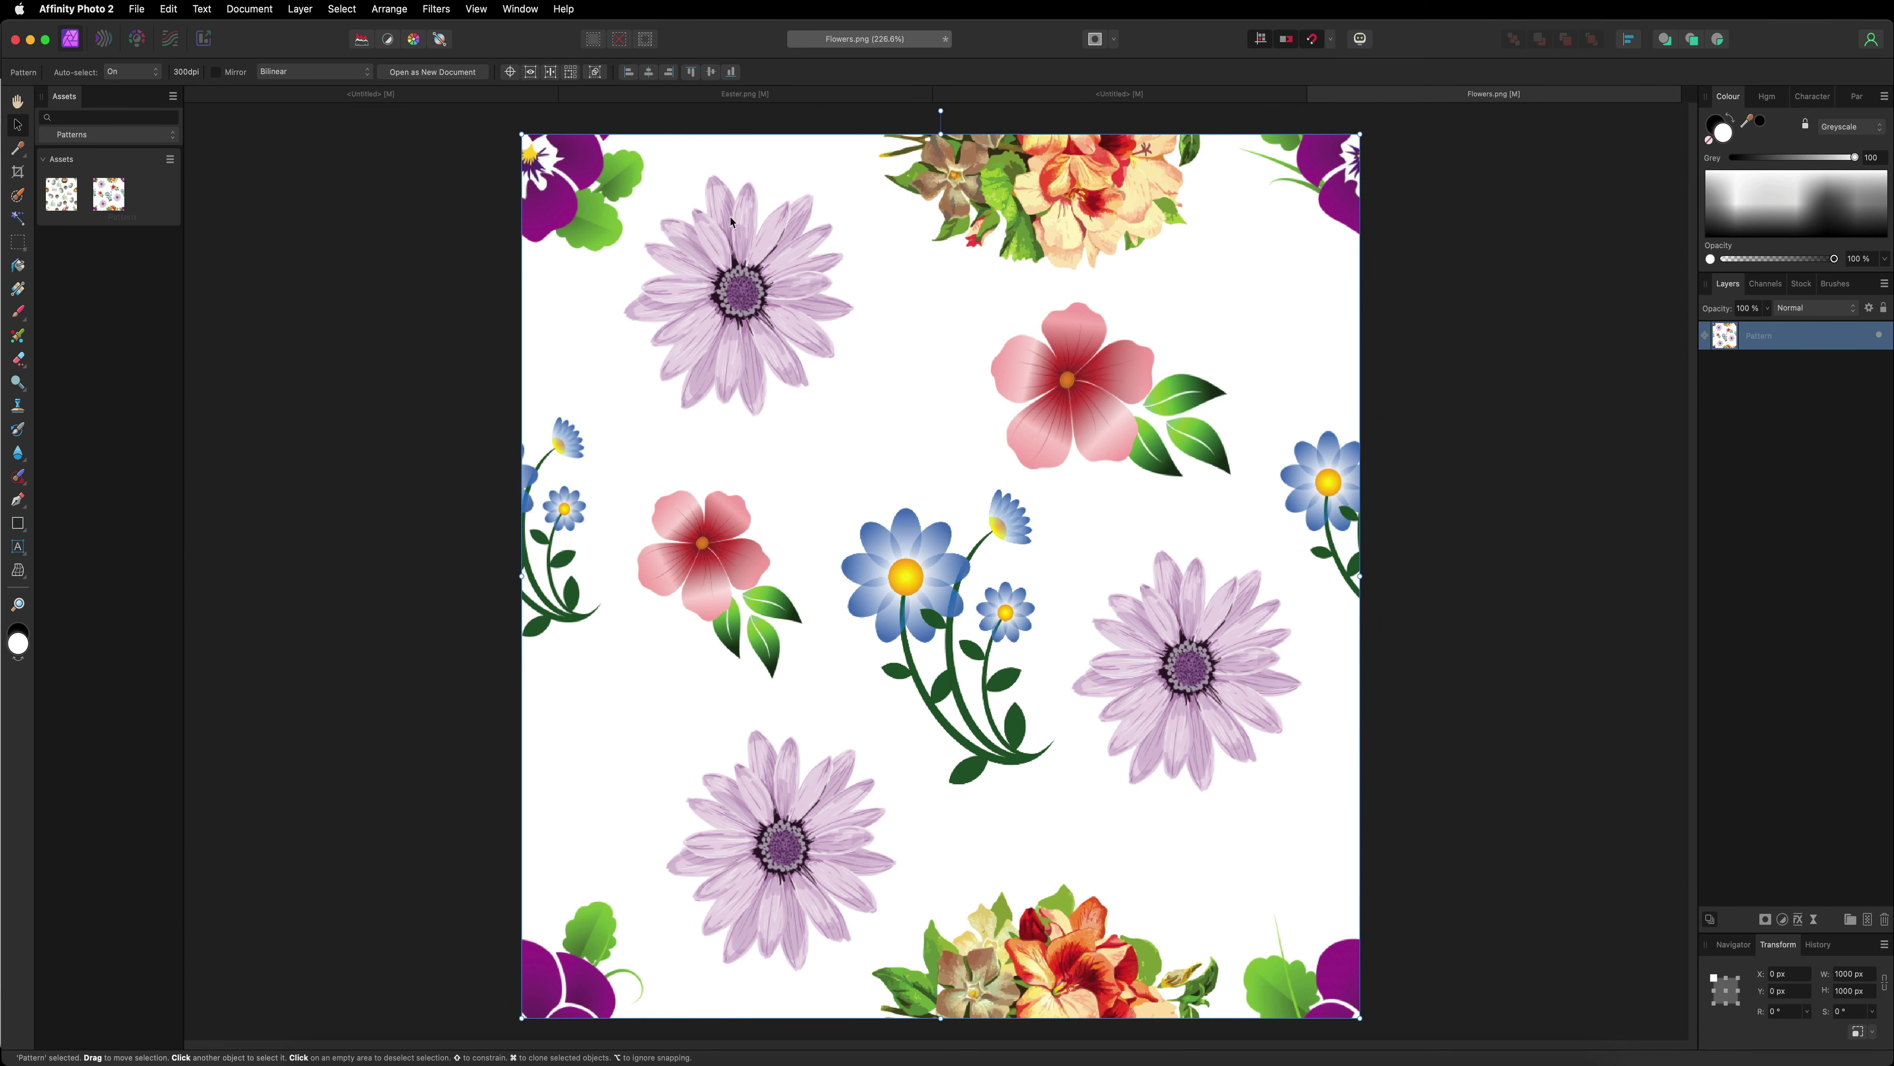
# Step: Return to the untitled FHD document and delete its pasted Easter pattern layer
pyautogui.click(1011, 95)
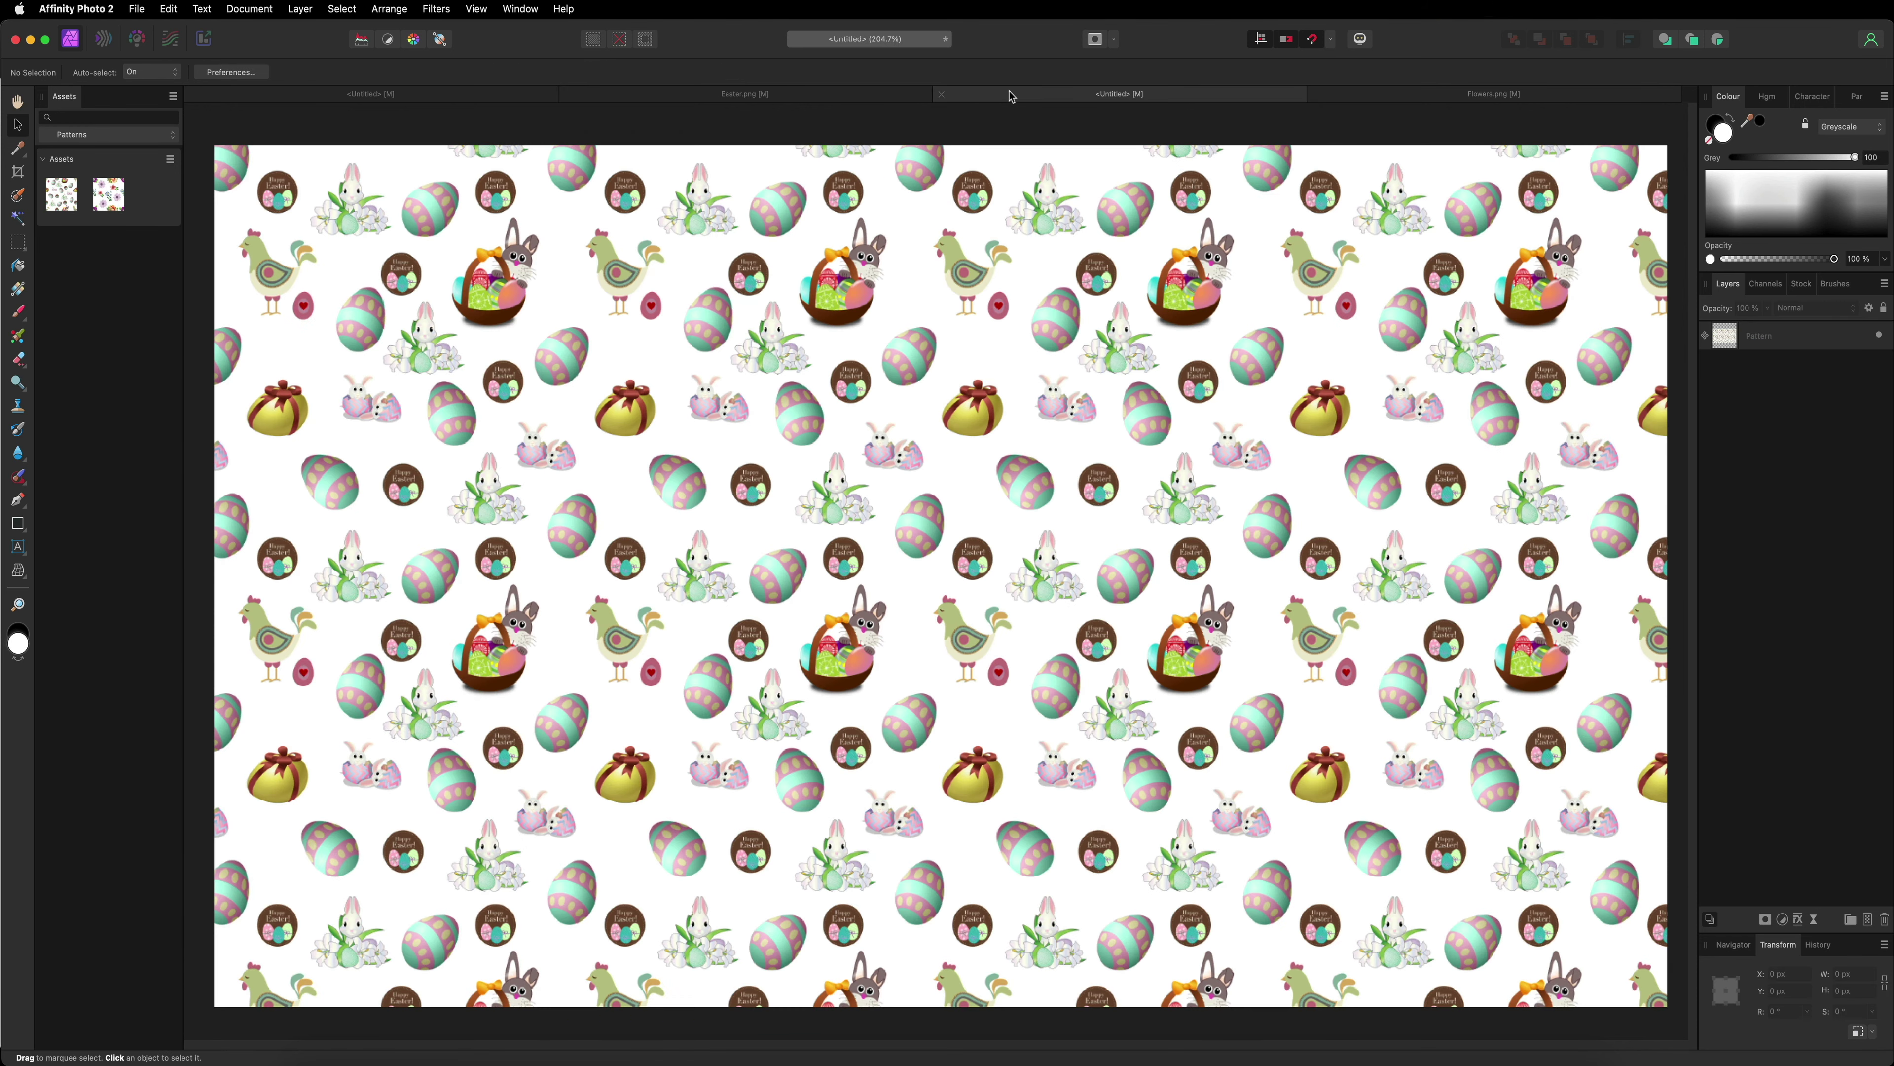
pyautogui.click(1777, 337)
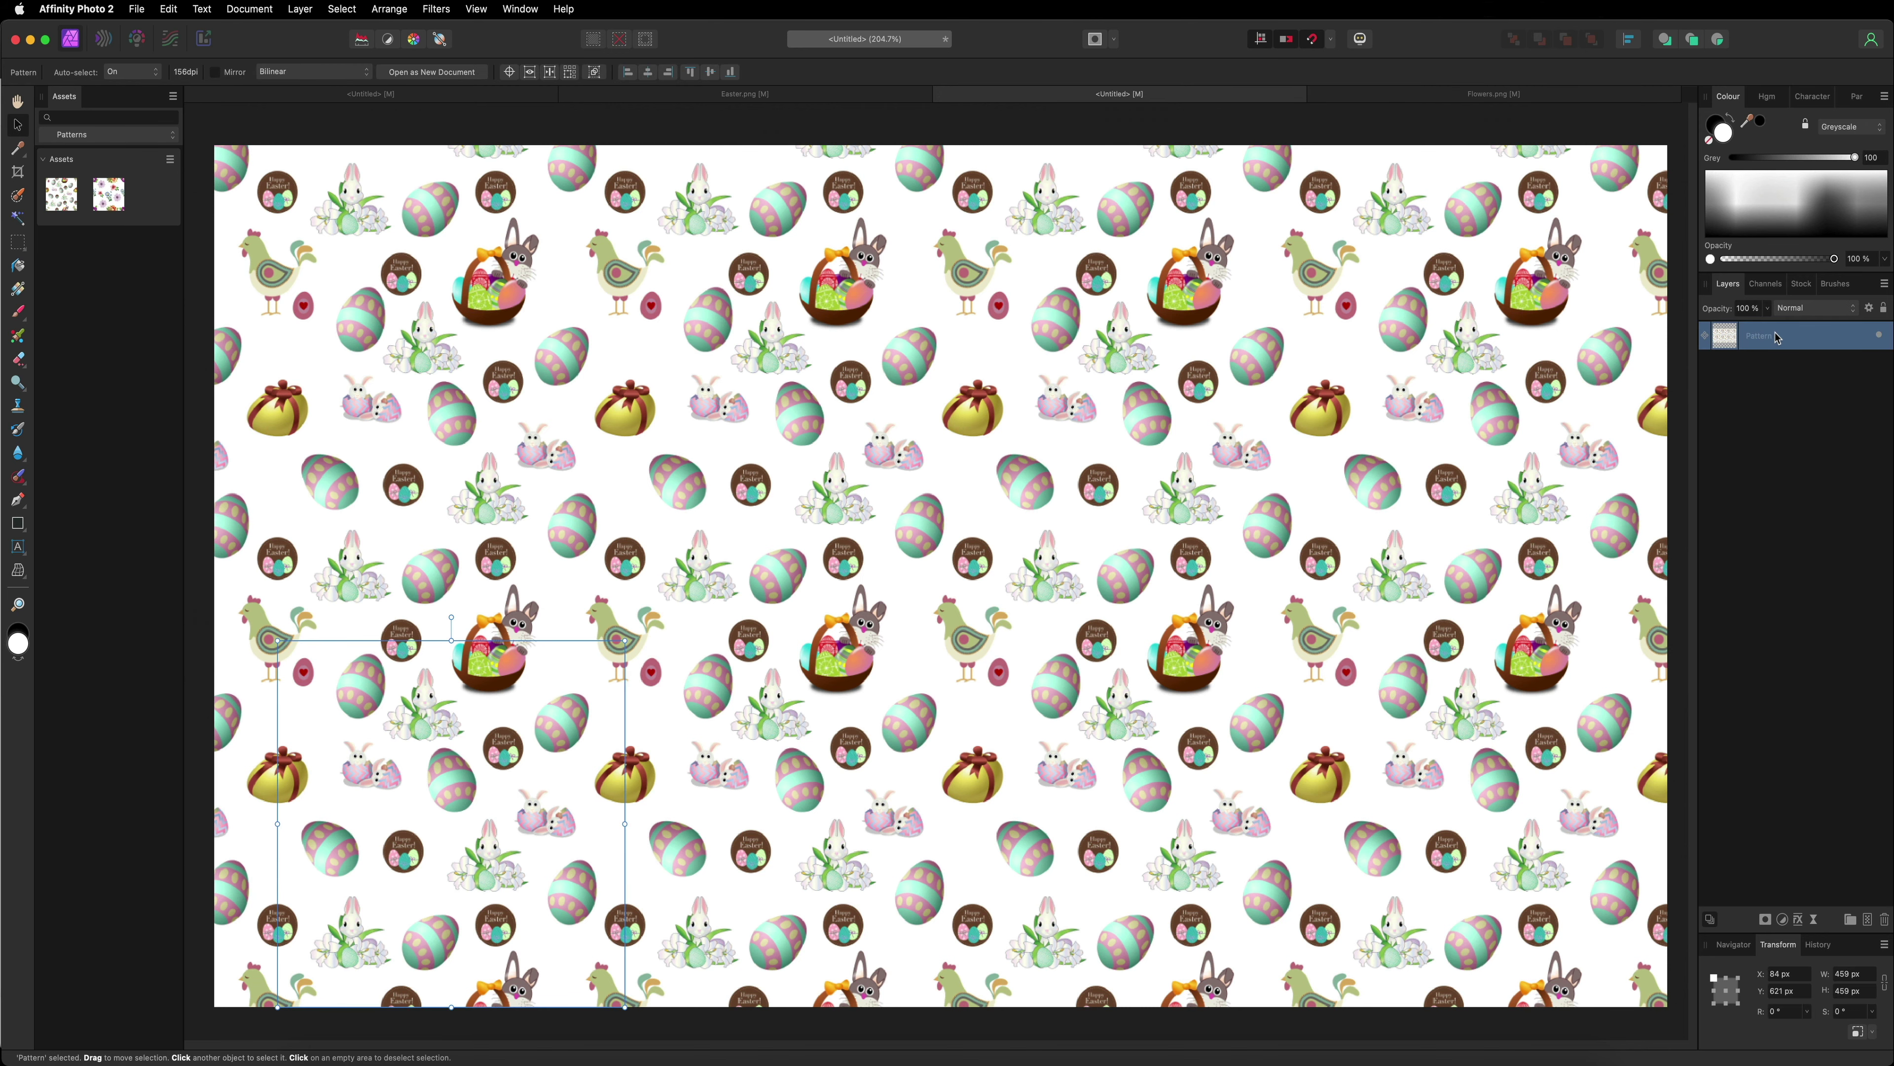
pyautogui.press('Delete')
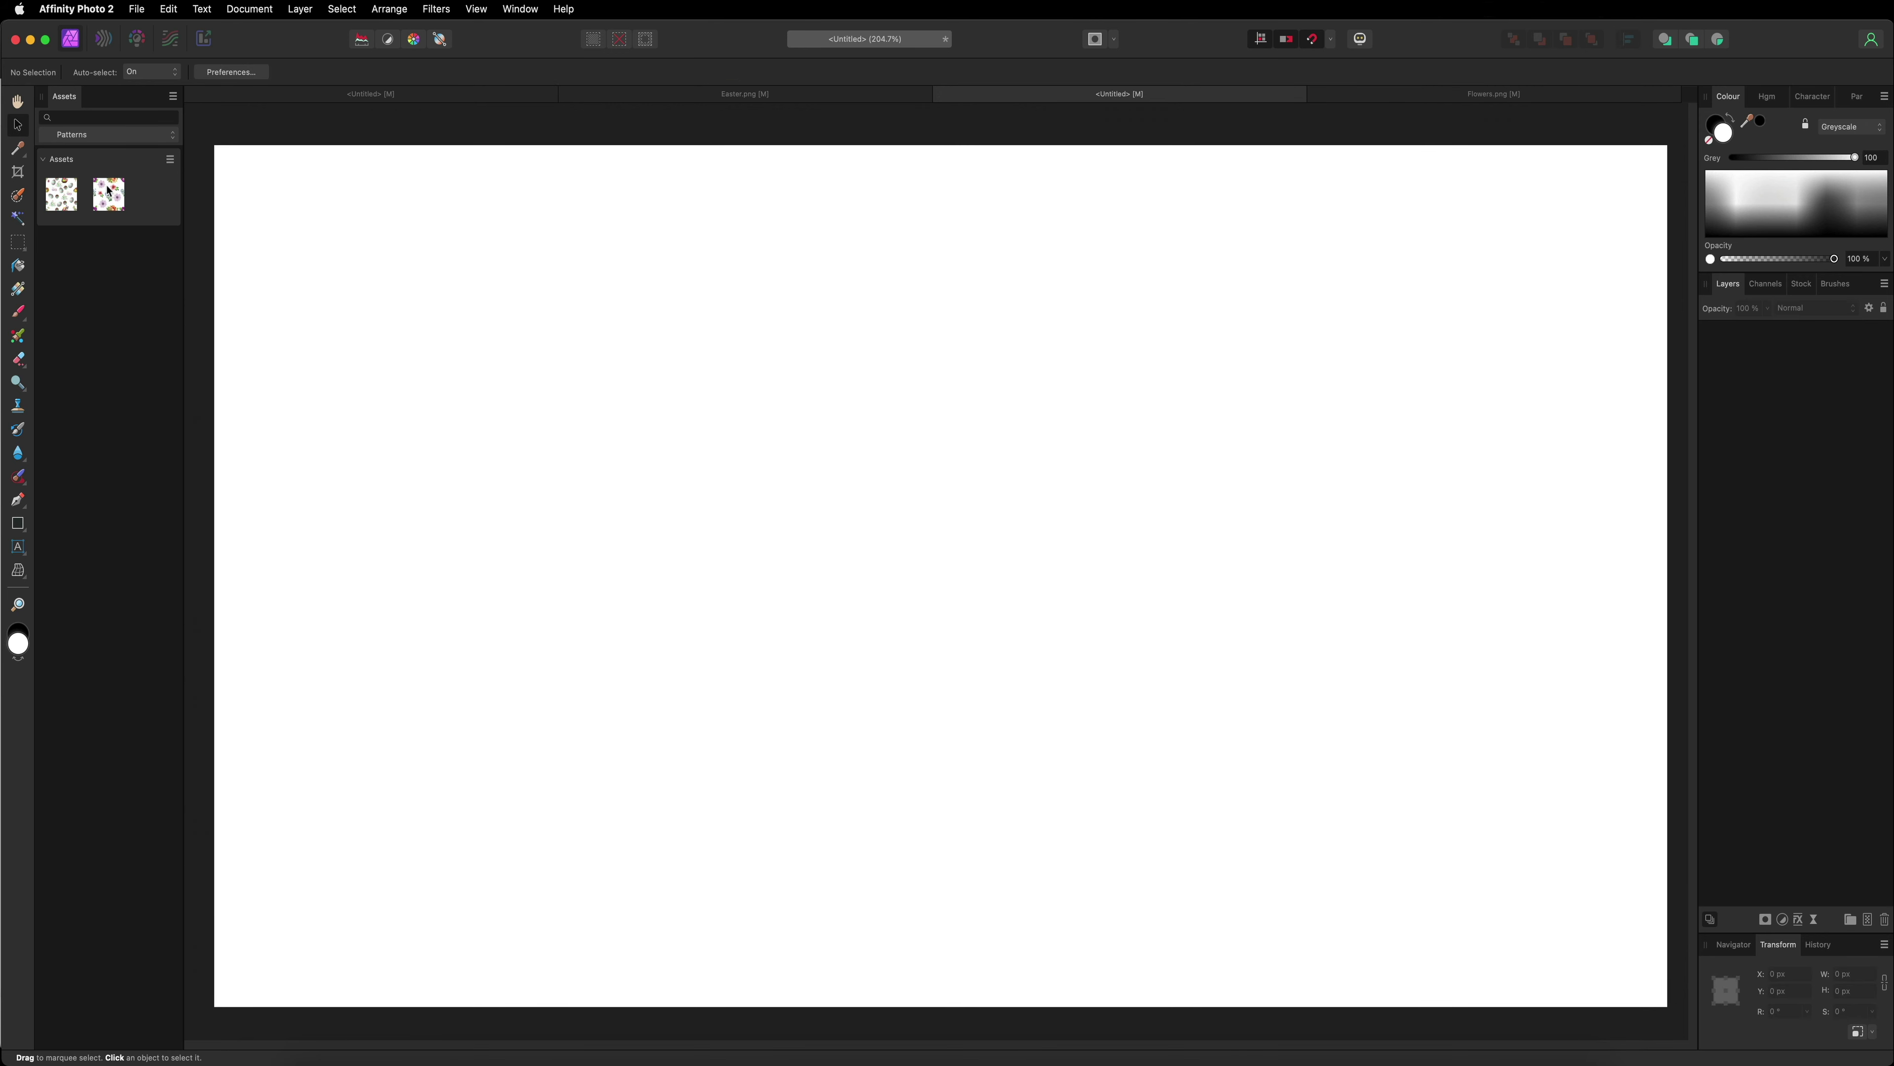
# Step: Test the flower pattern asset on the blank canvas with its tile scaled to about 381 × 381 px, and delete it again
pyautogui.moveTo(109, 191); pyautogui.dragTo(783, 569)
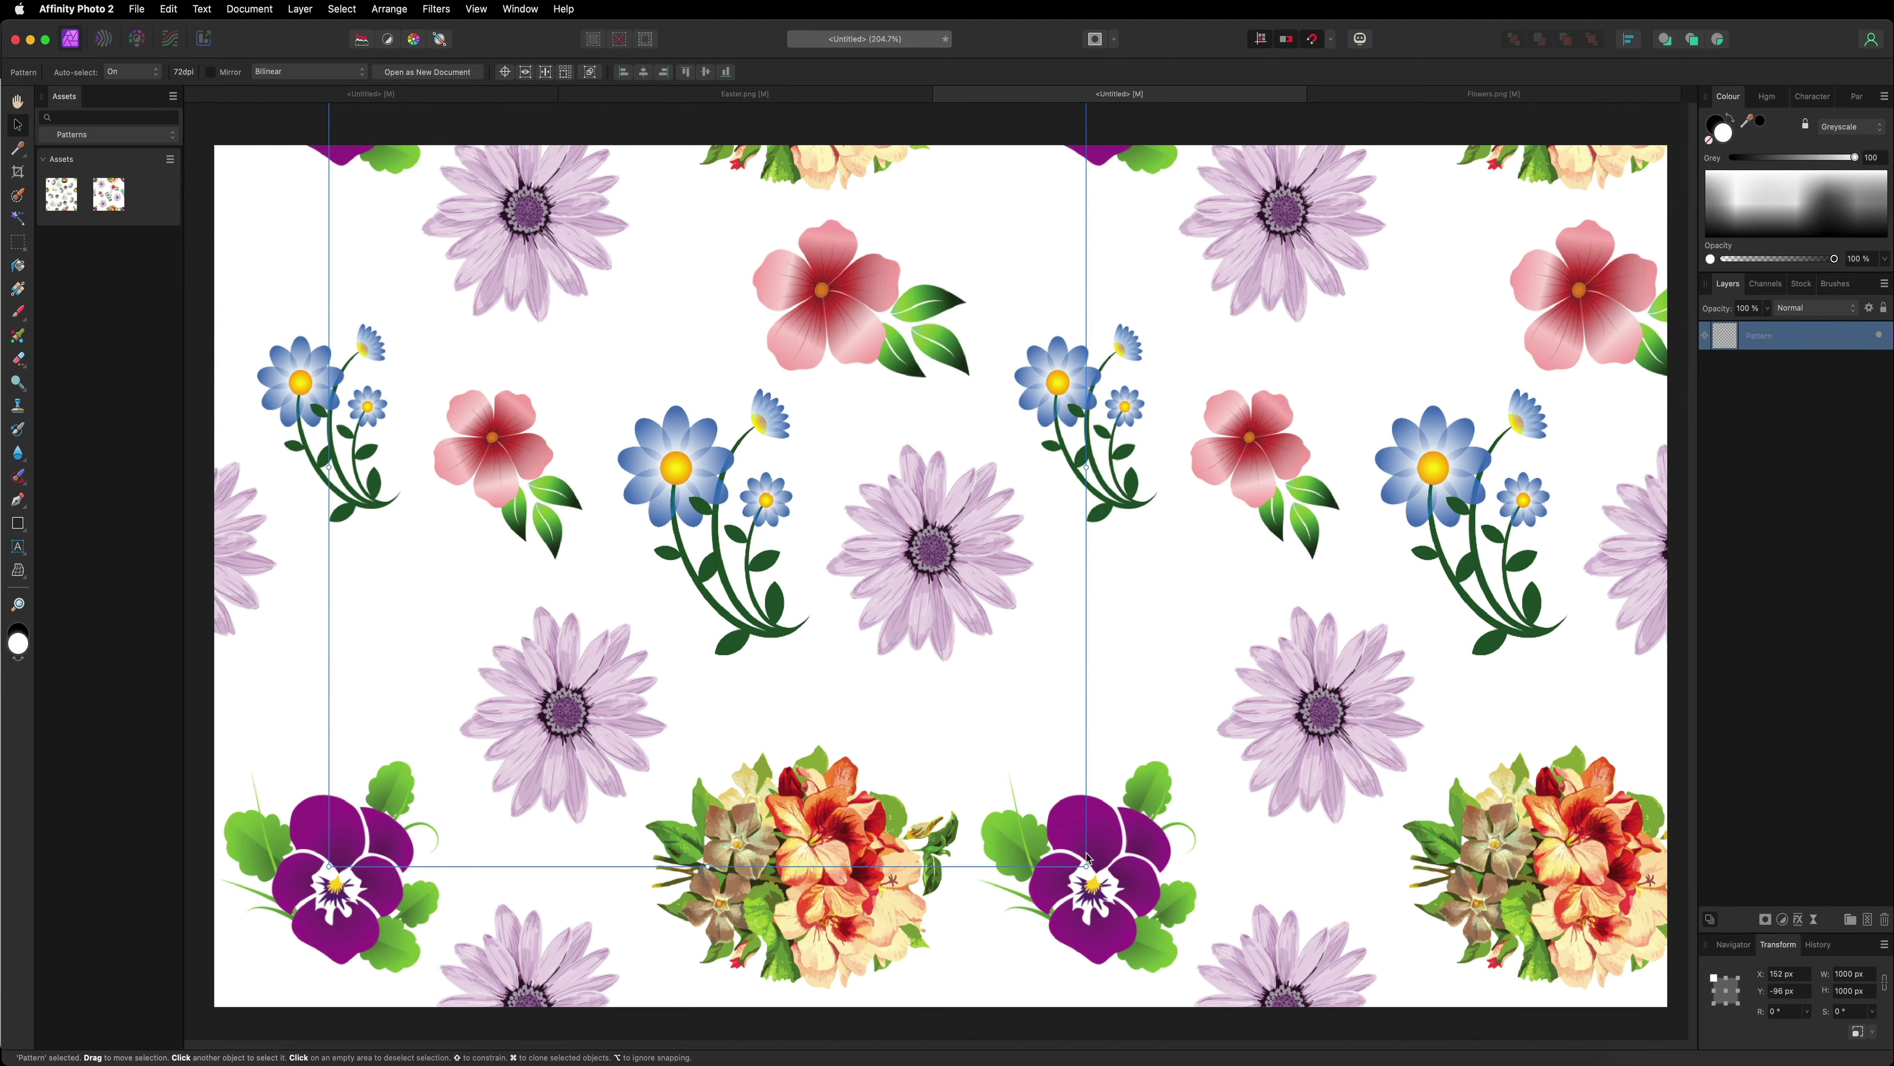
pyautogui.moveTo(1086, 866); pyautogui.dragTo(534, 460)
pyautogui.moveTo(540, 293); pyautogui.dragTo(550, 445)
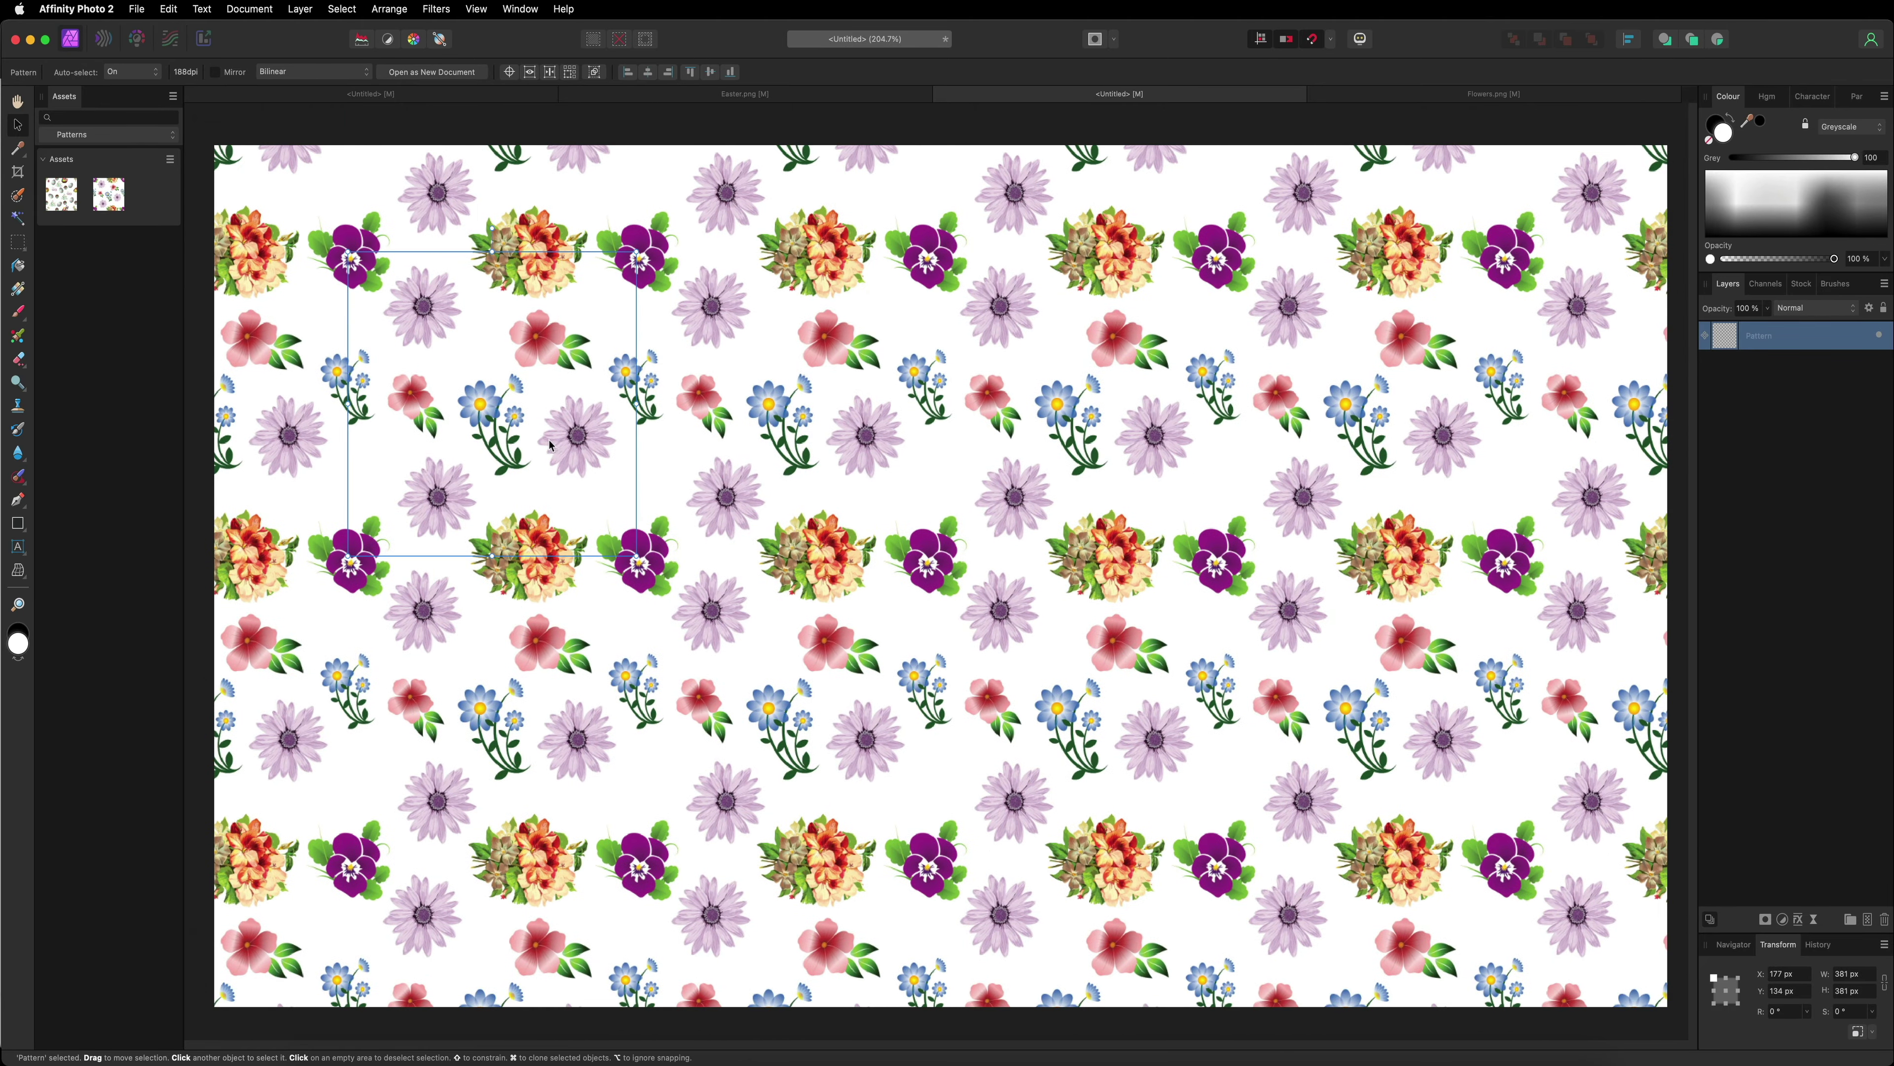
pyautogui.press('Delete')
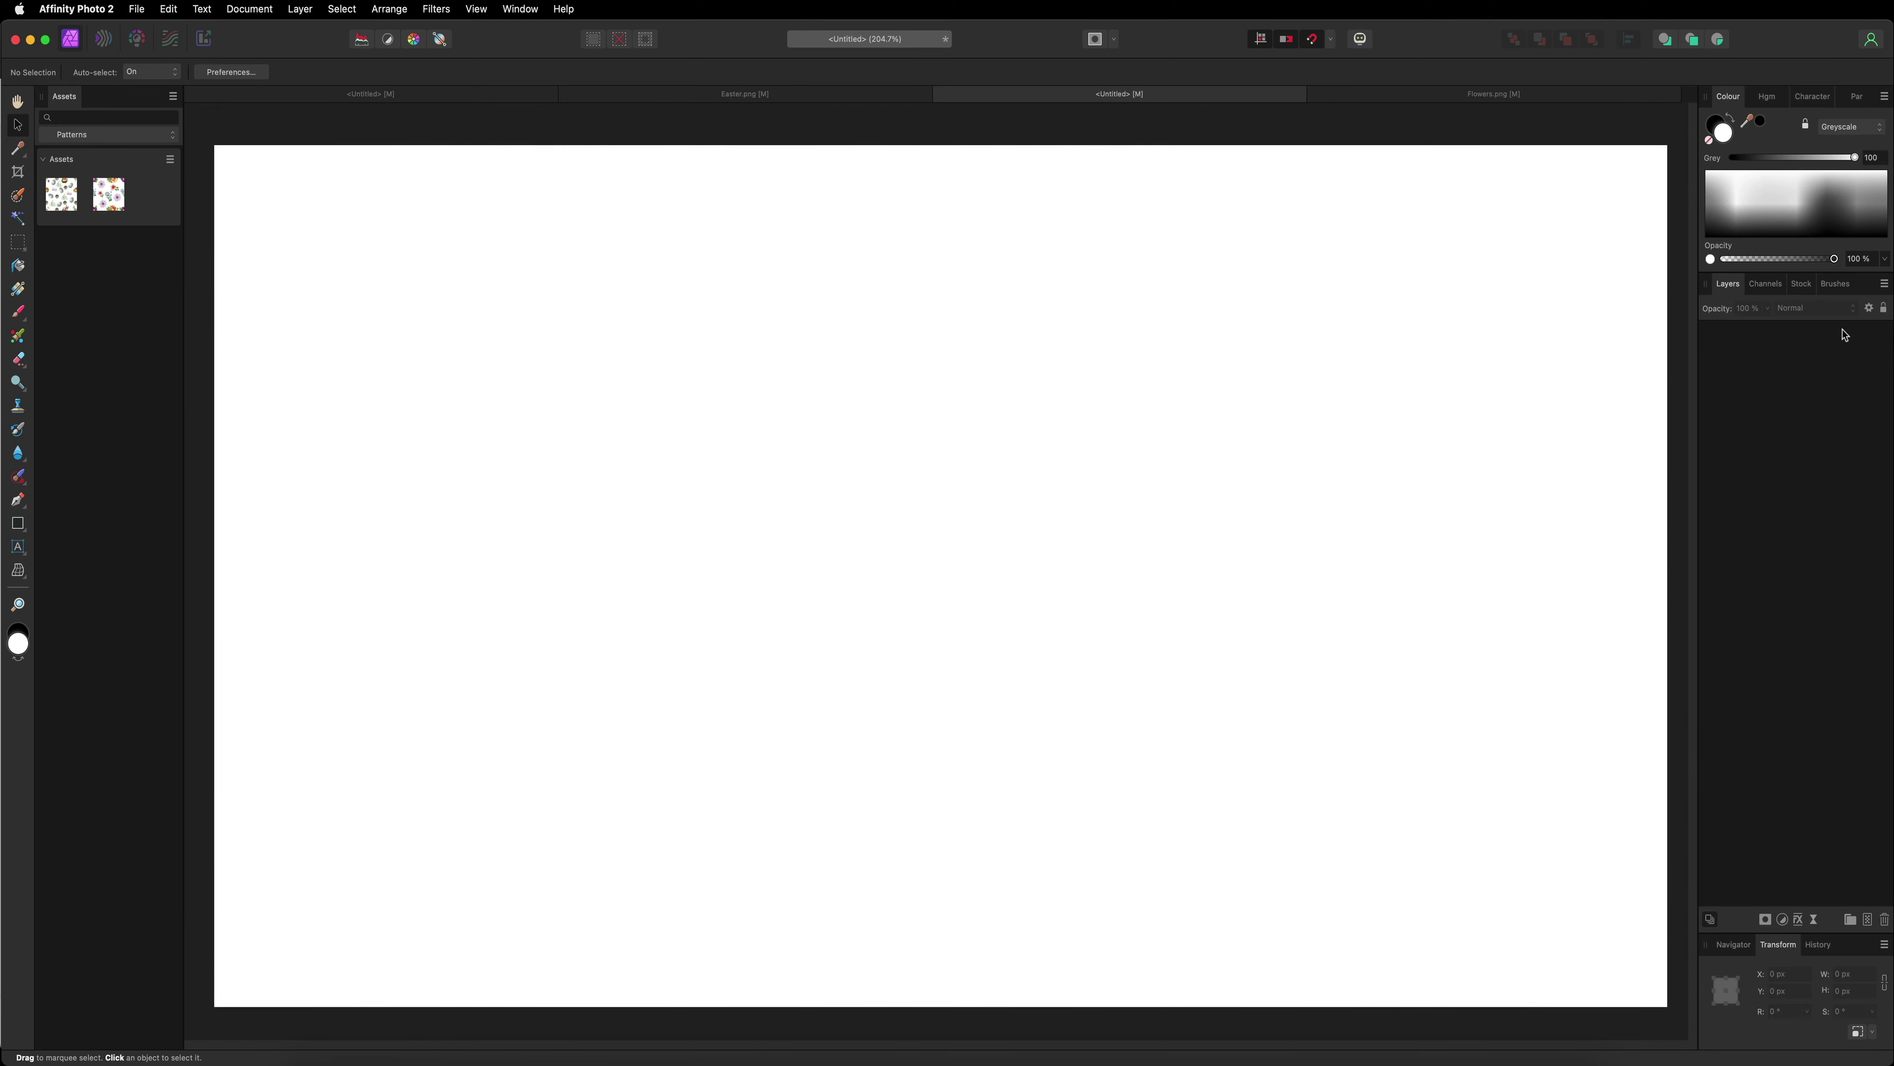
# Step: Place the Easter pattern asset on the blank canvas and scale its tile to about 428 × 428 px
pyautogui.moveTo(56, 195); pyautogui.dragTo(630, 500)
pyautogui.moveTo(1034, 909); pyautogui.dragTo(601, 451)
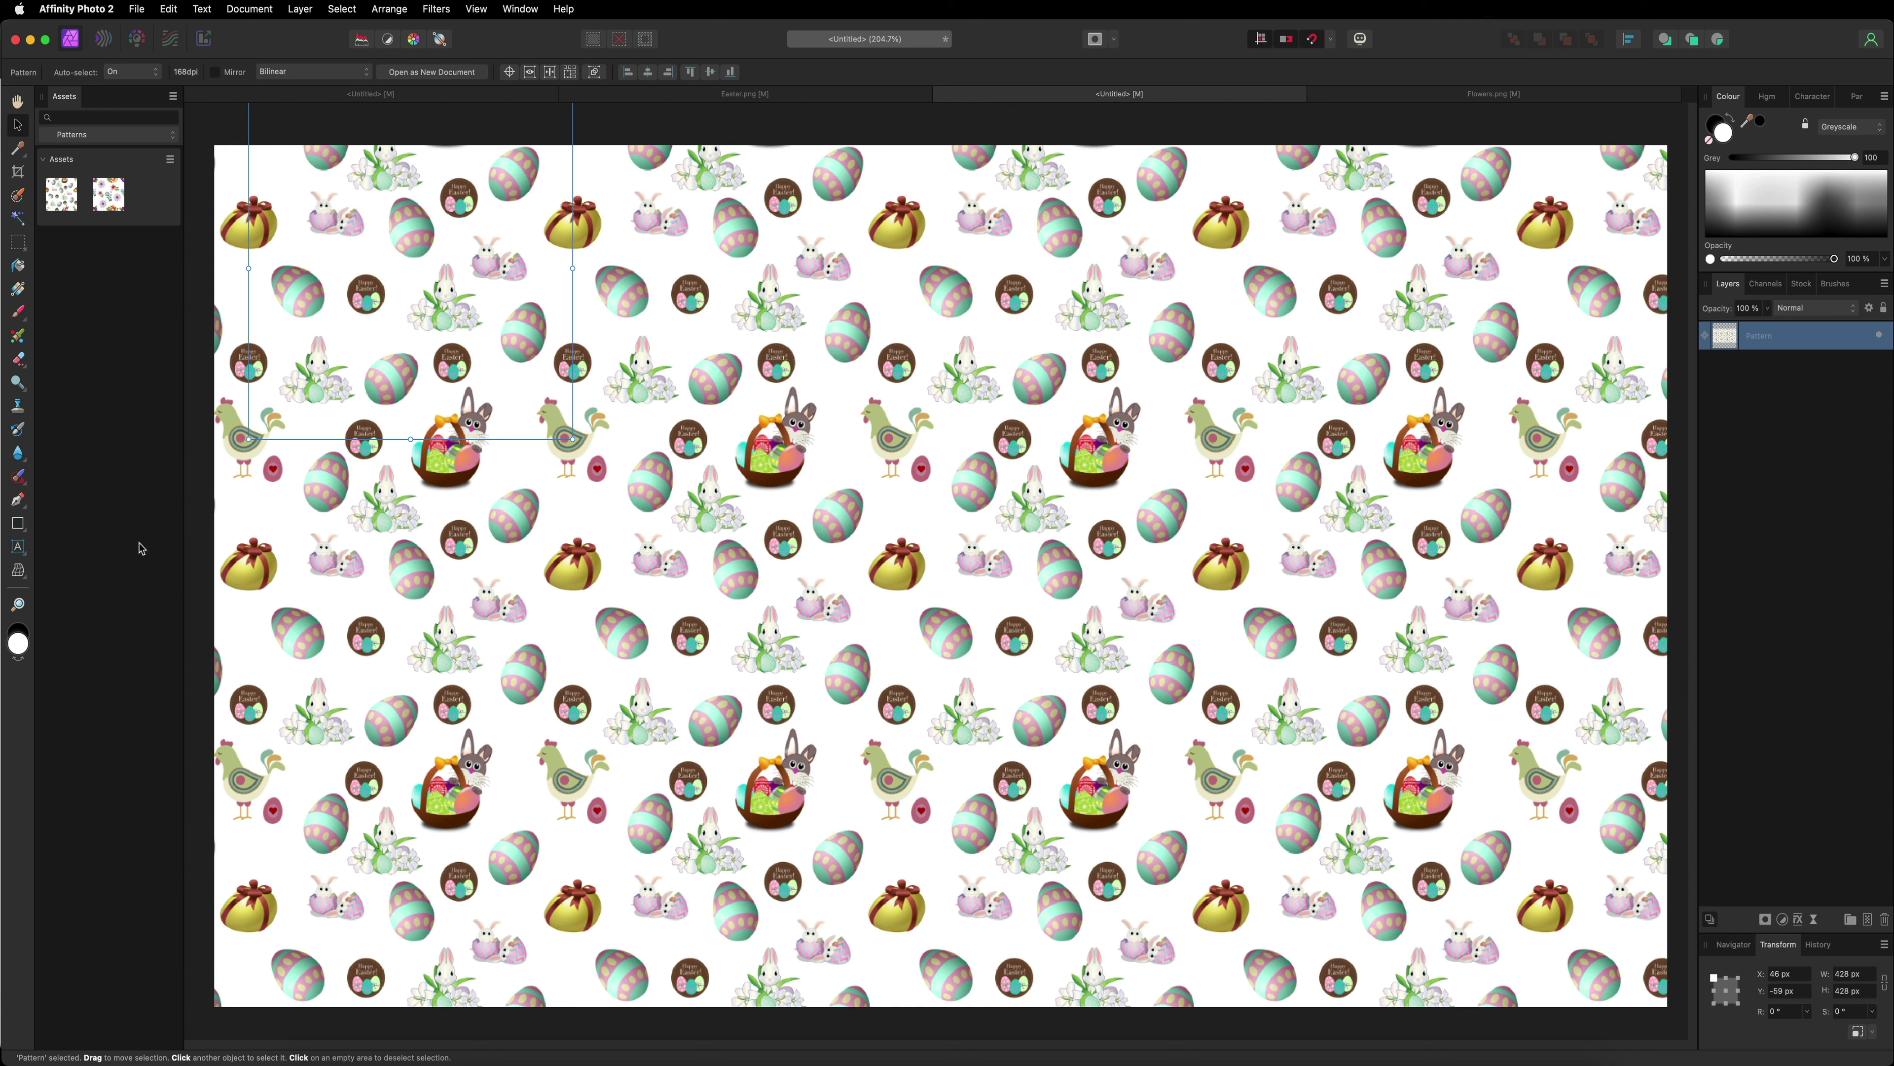
pyautogui.click(173, 96)
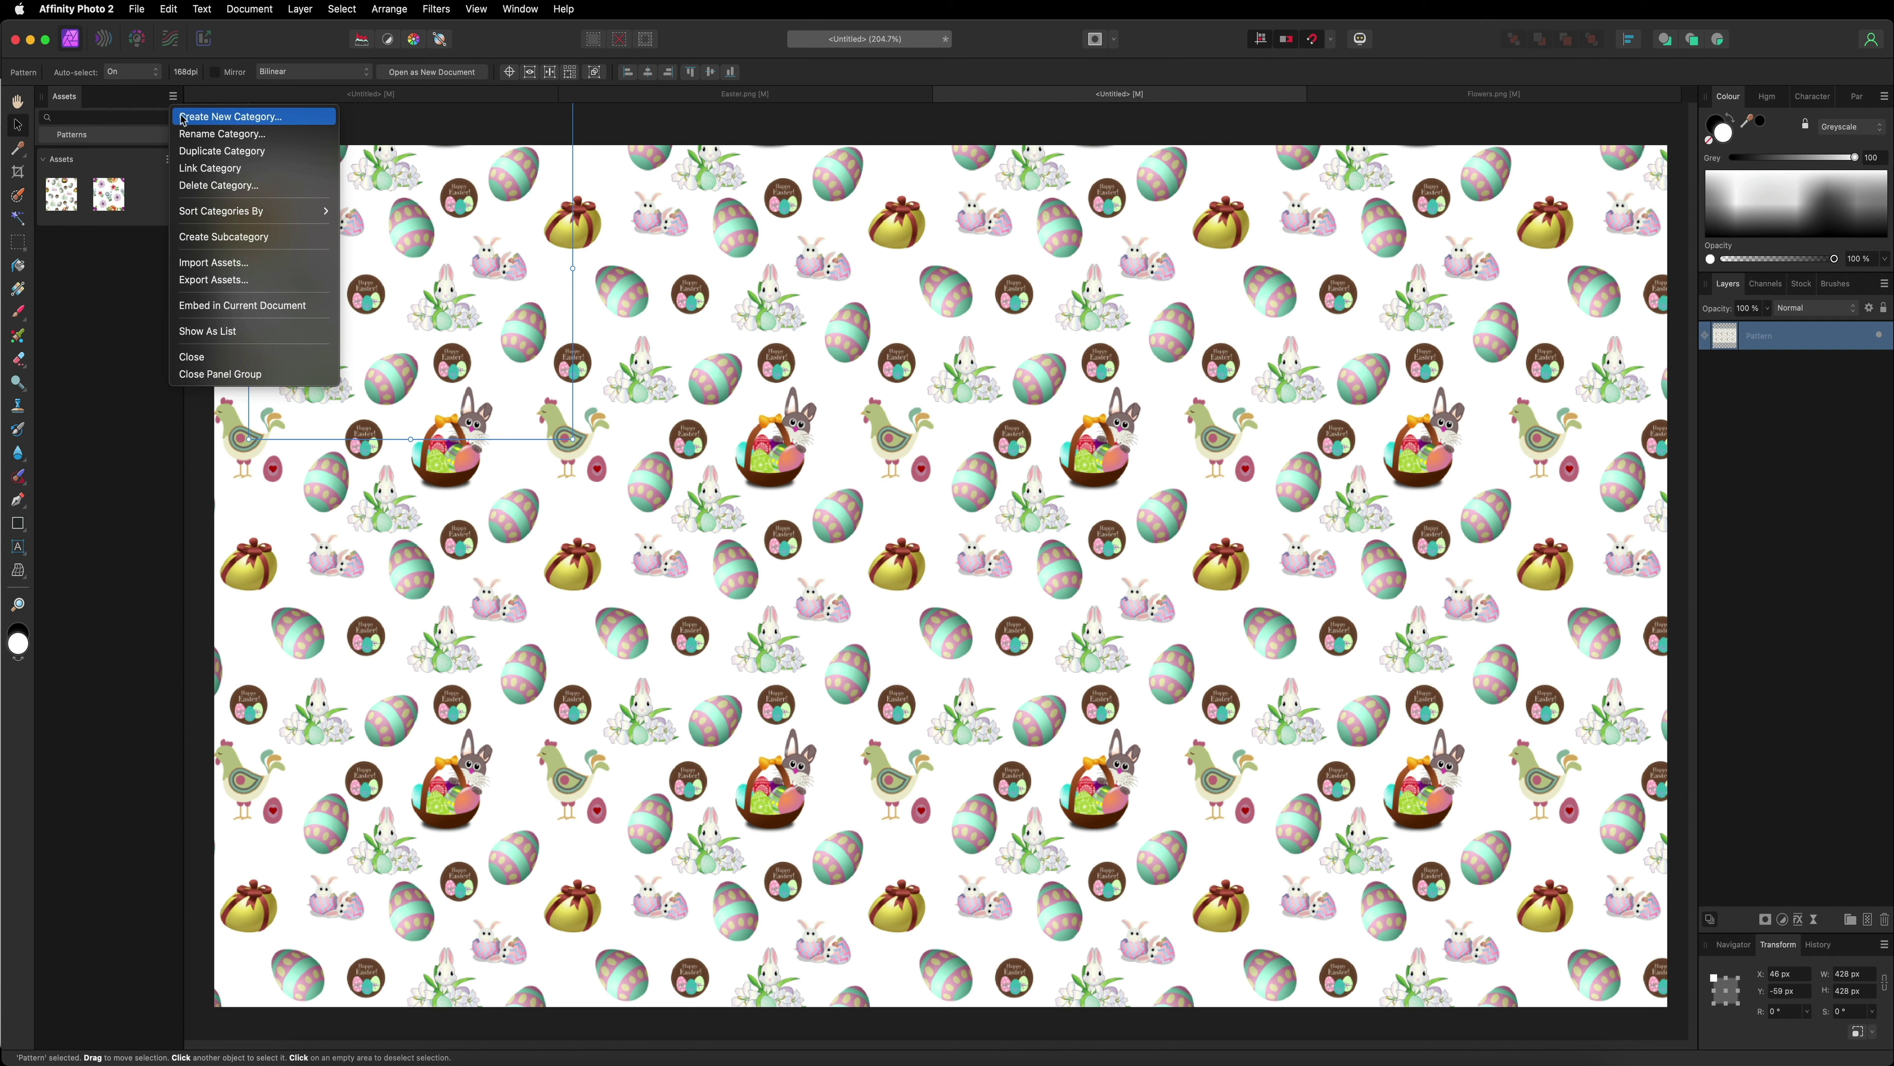
pyautogui.click(172, 95)
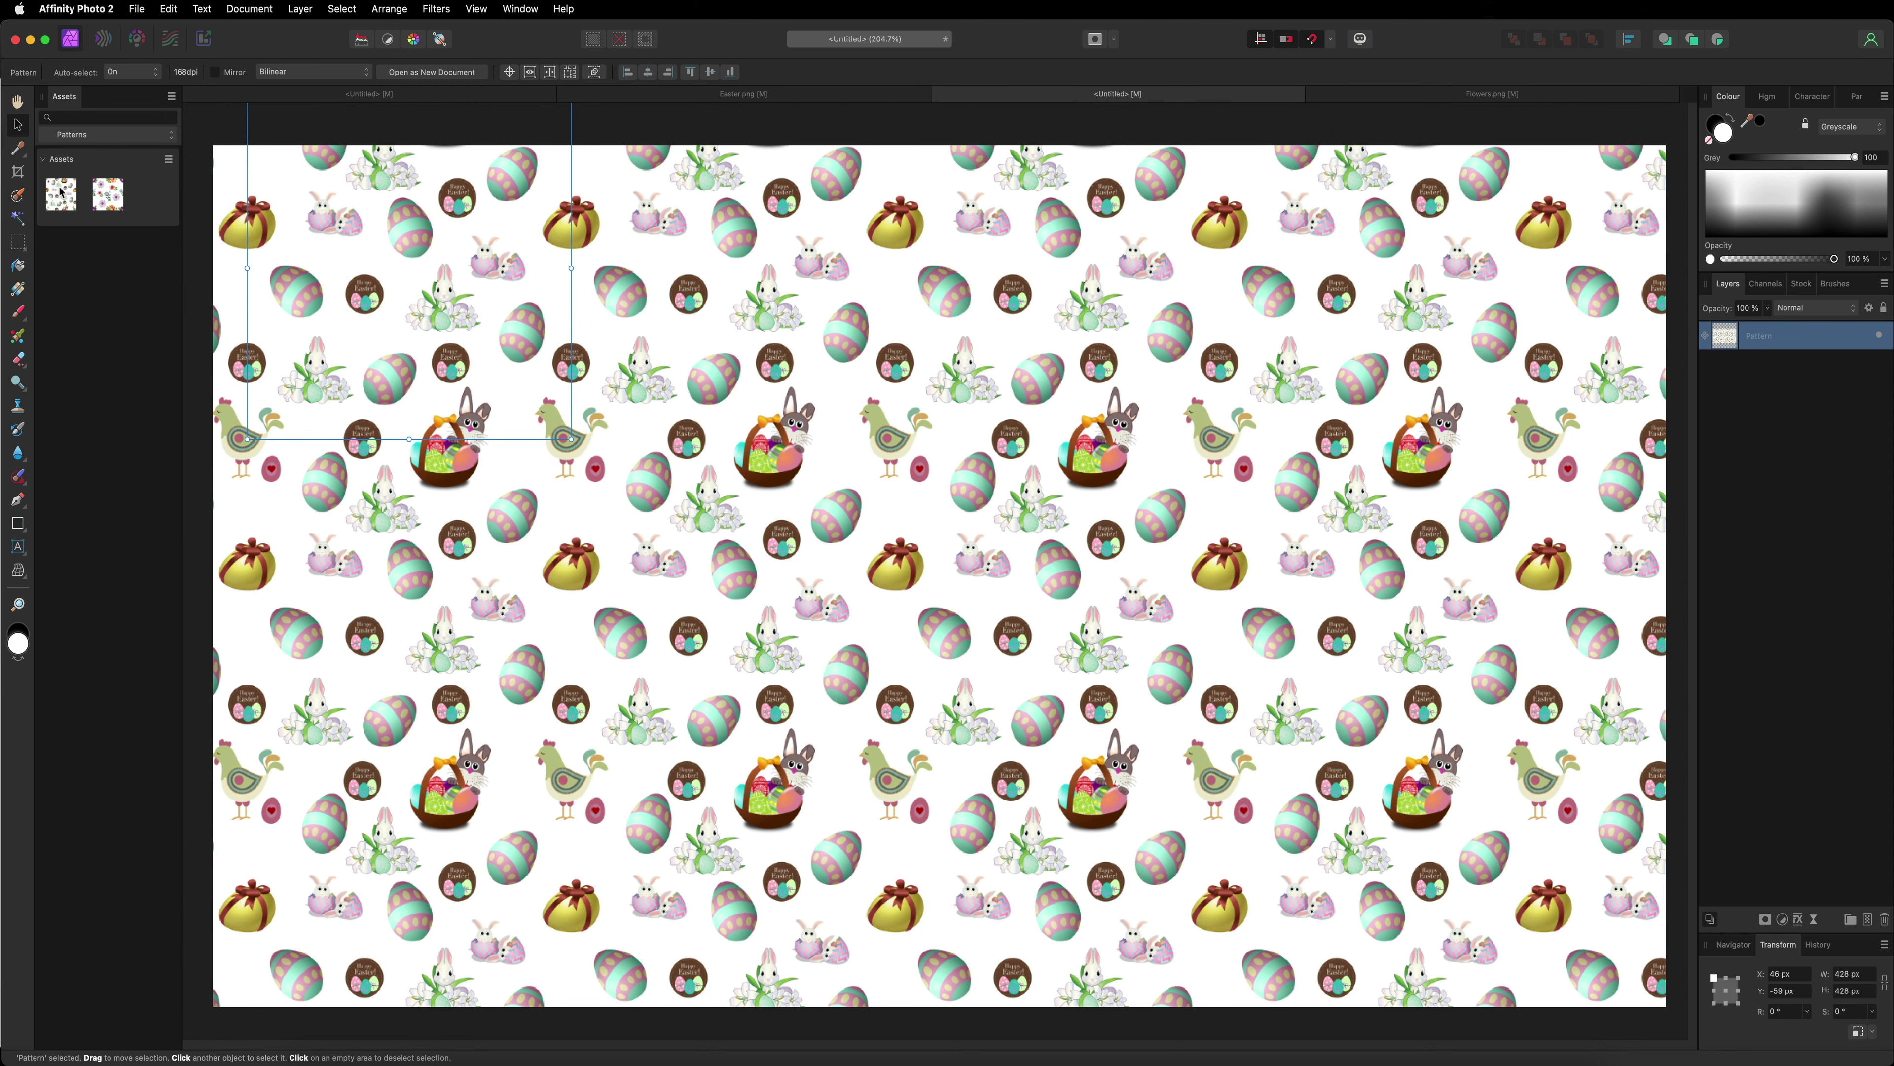
# Step: Rename the Easter pattern asset in the Patterns category as Easter
pyautogui.rightClick(61, 192)
pyautogui.click(89, 196)
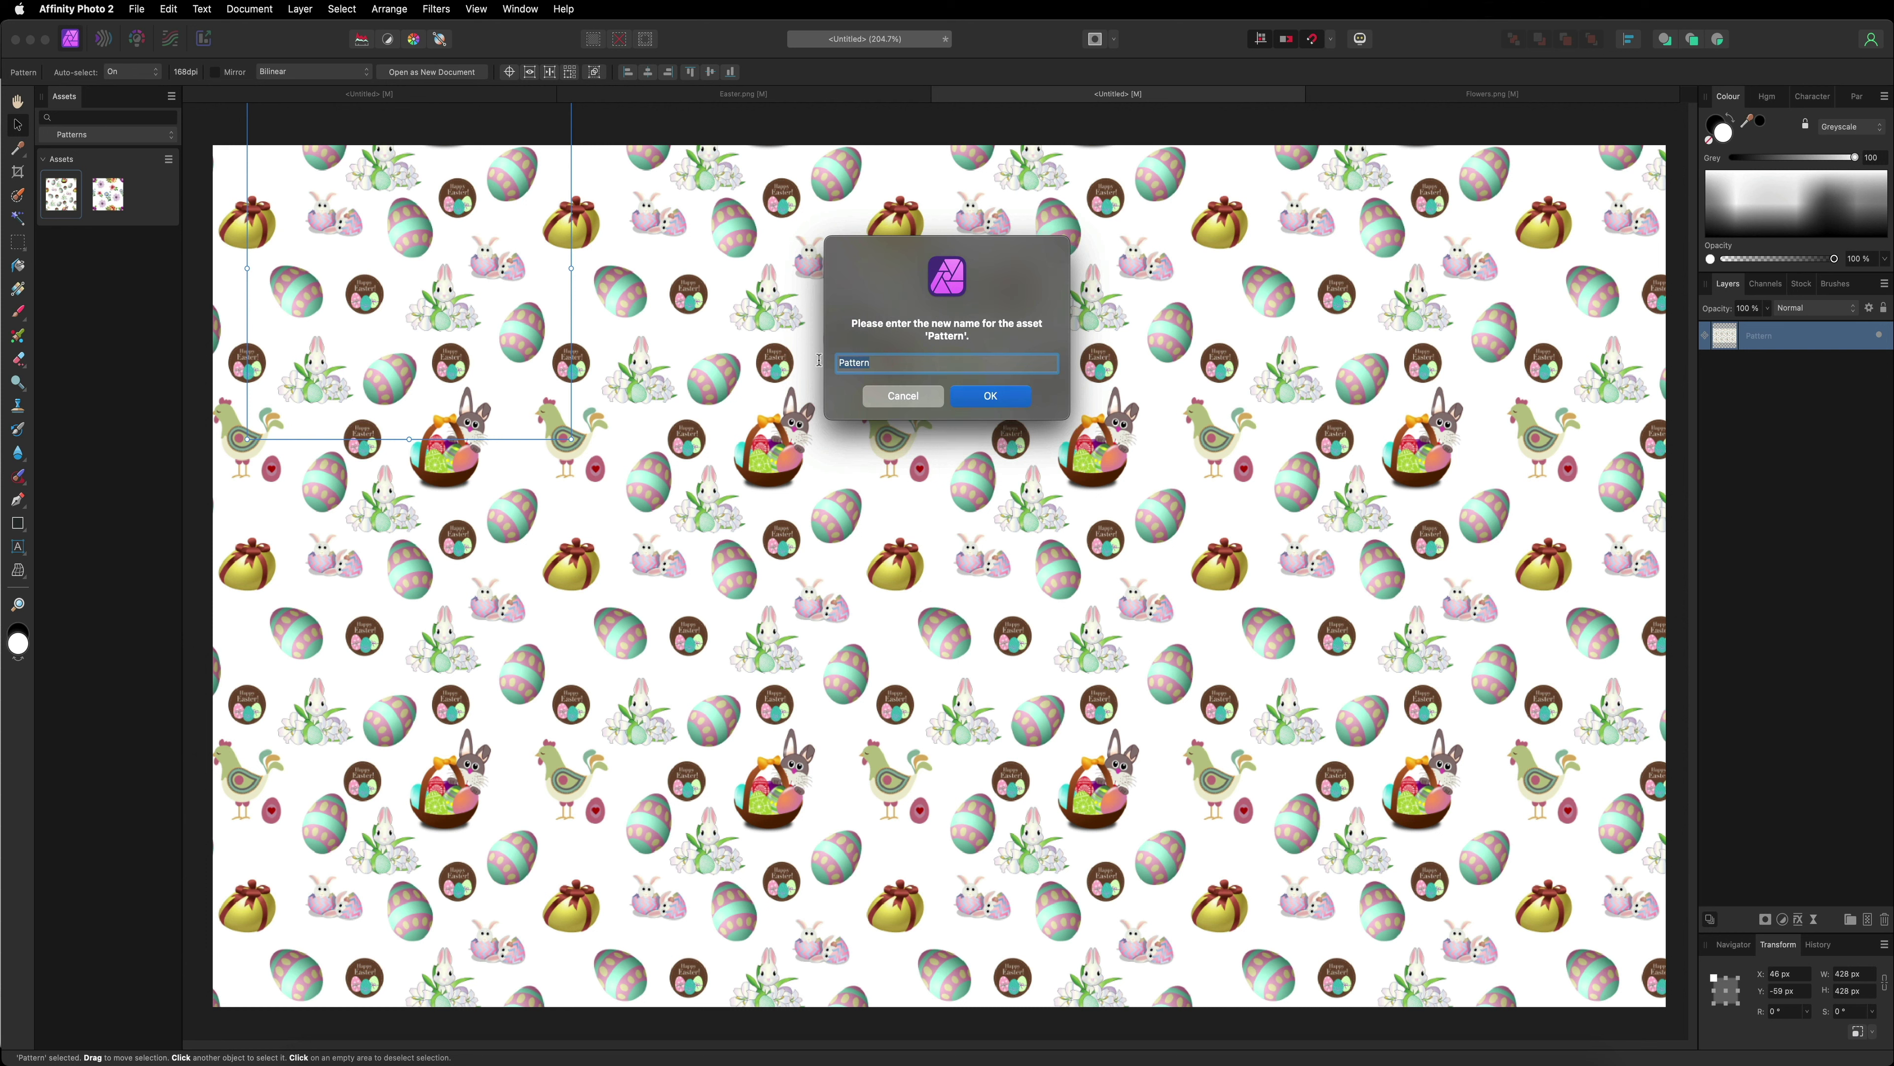
pyautogui.write('Easter')
pyautogui.press('Return')
pyautogui.rightClick(116, 198)
pyautogui.click(160, 204)
pyautogui.press('Escape')
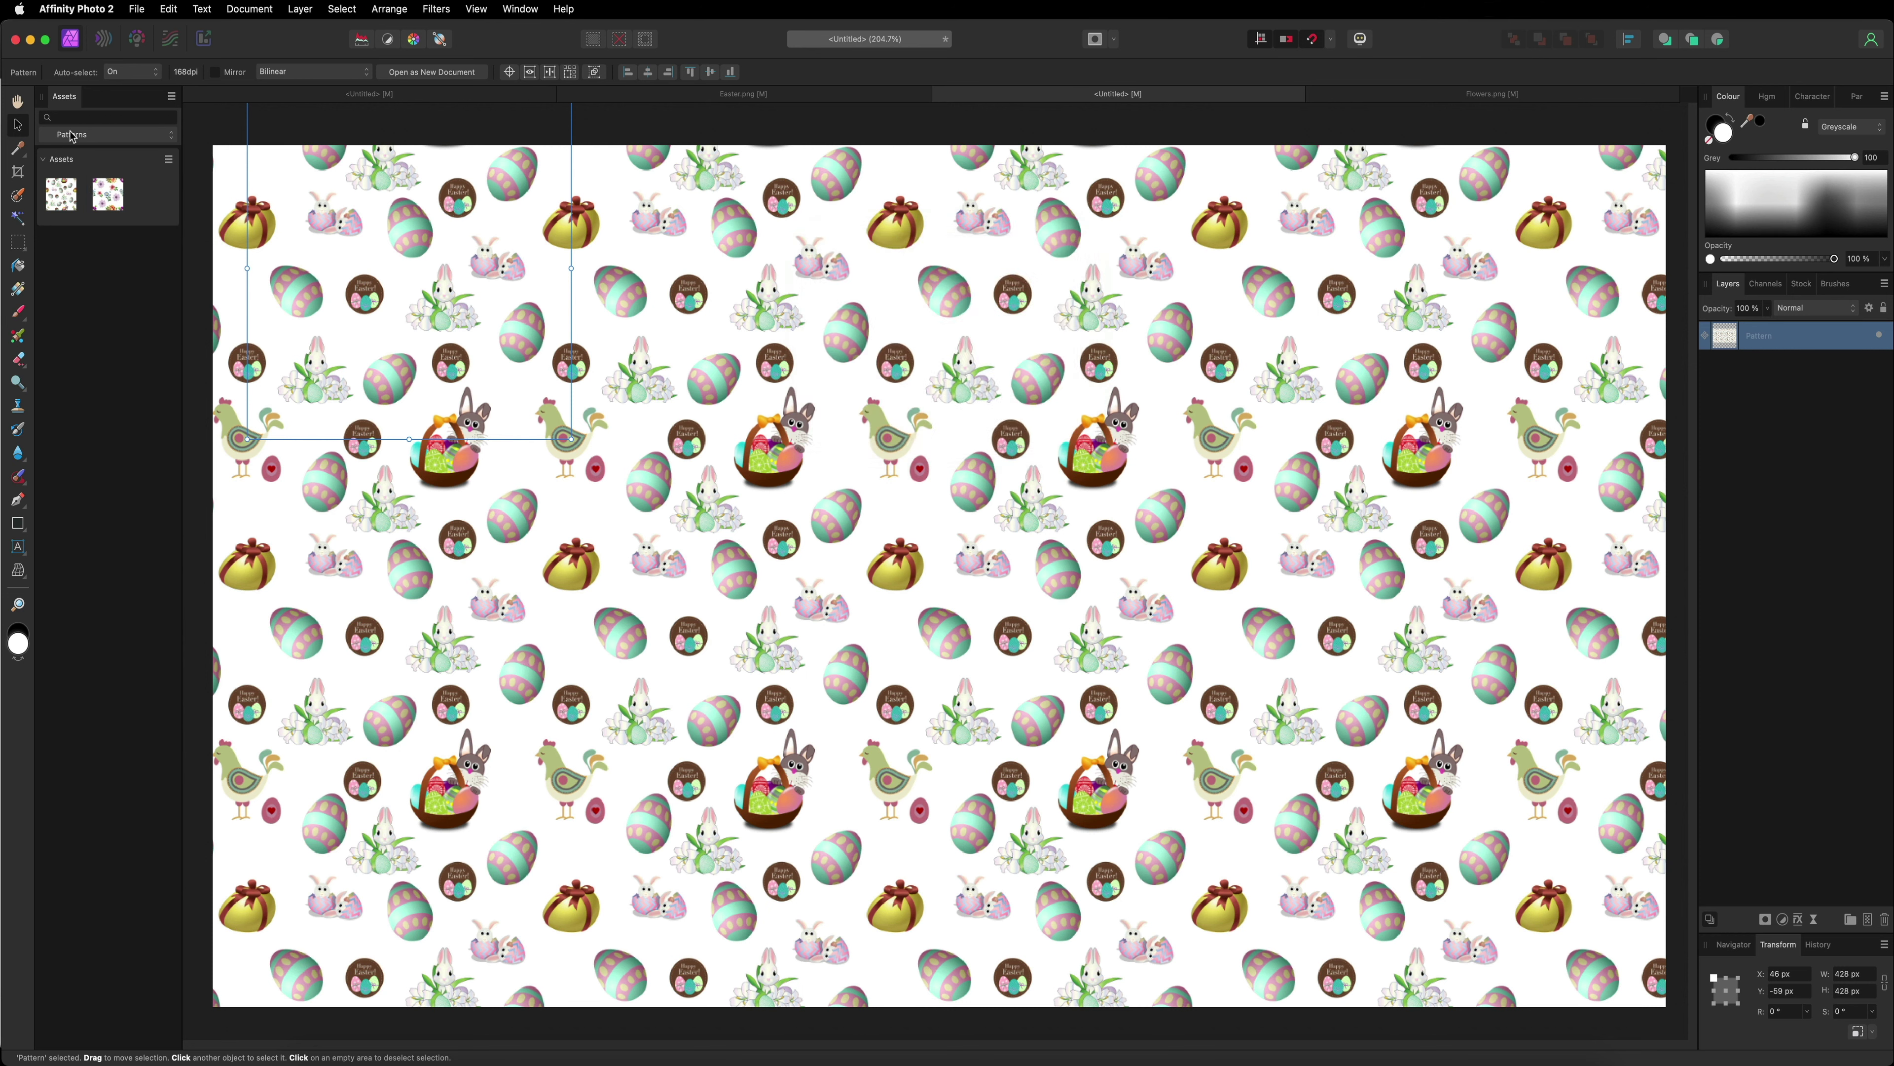
# Step: Hide the Assets studio and delete the Easter pattern layer from the canvas
pyautogui.click(512, 9)
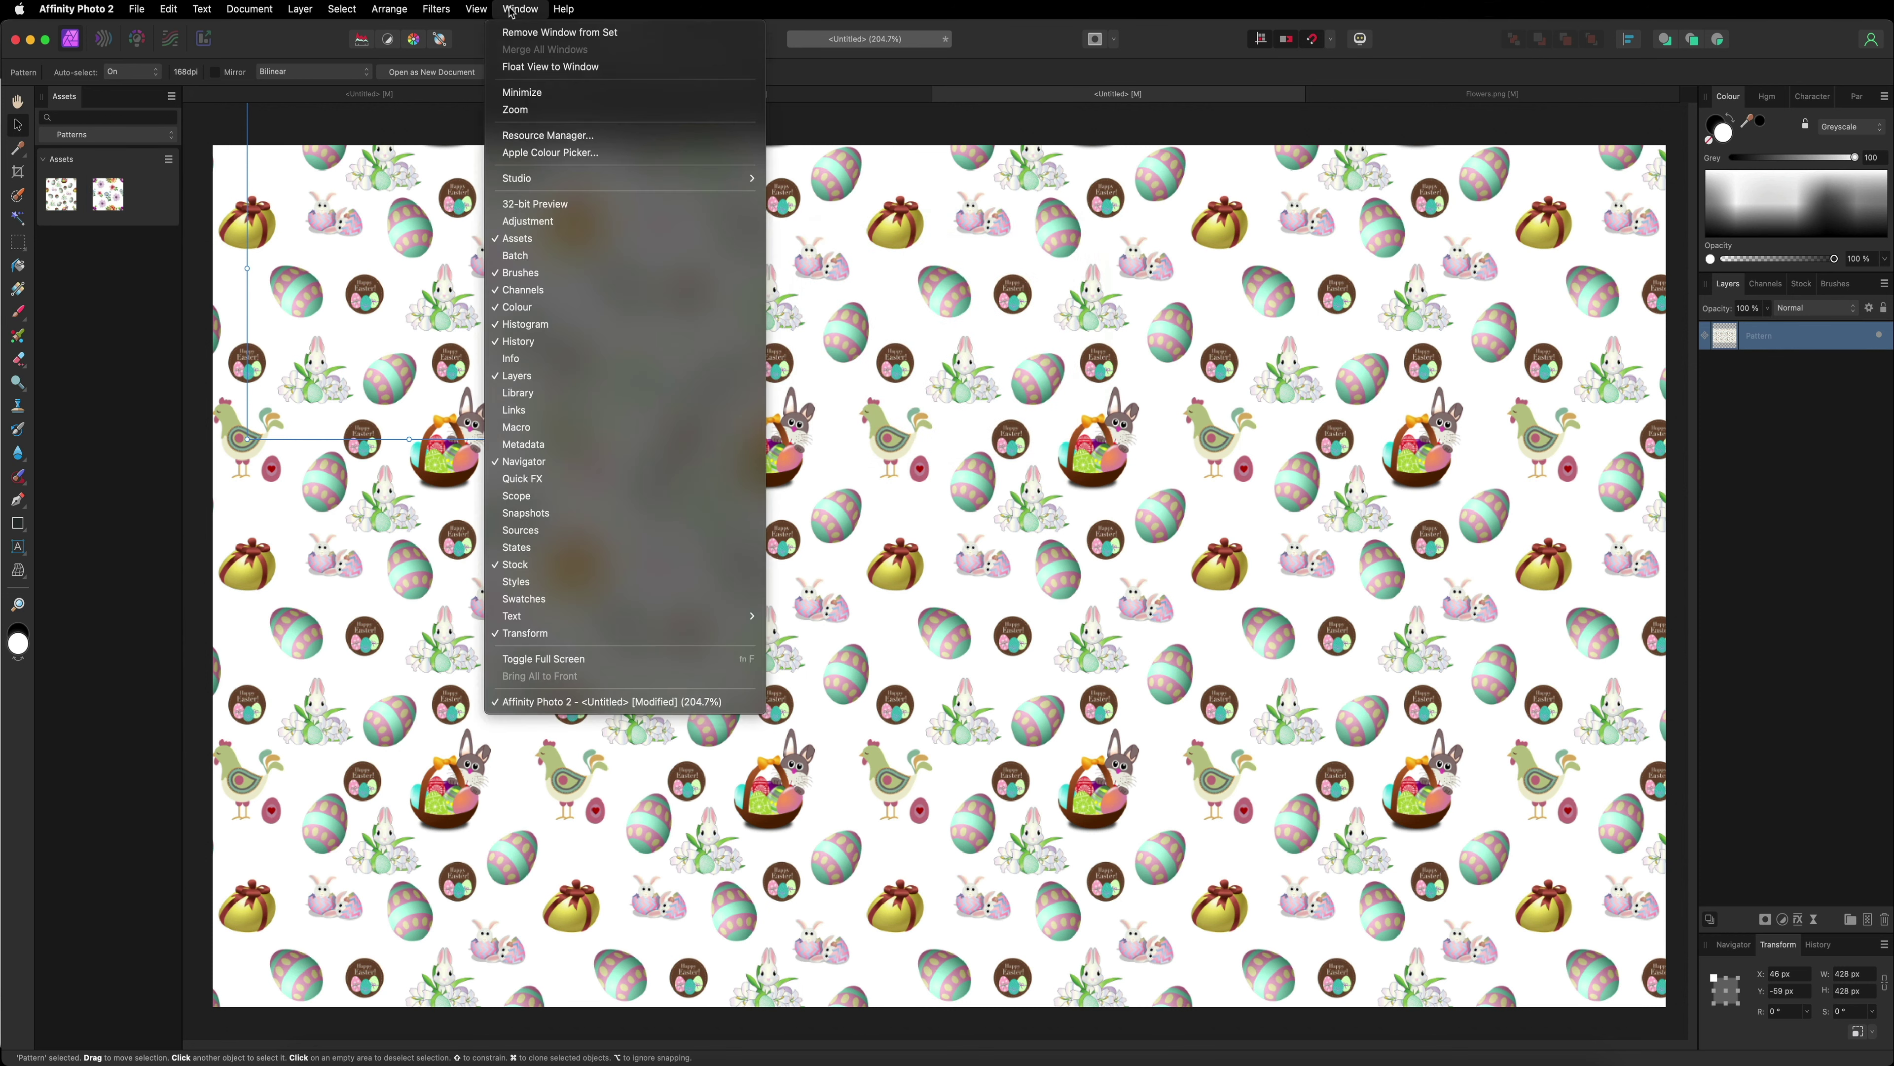
pyautogui.click(537, 240)
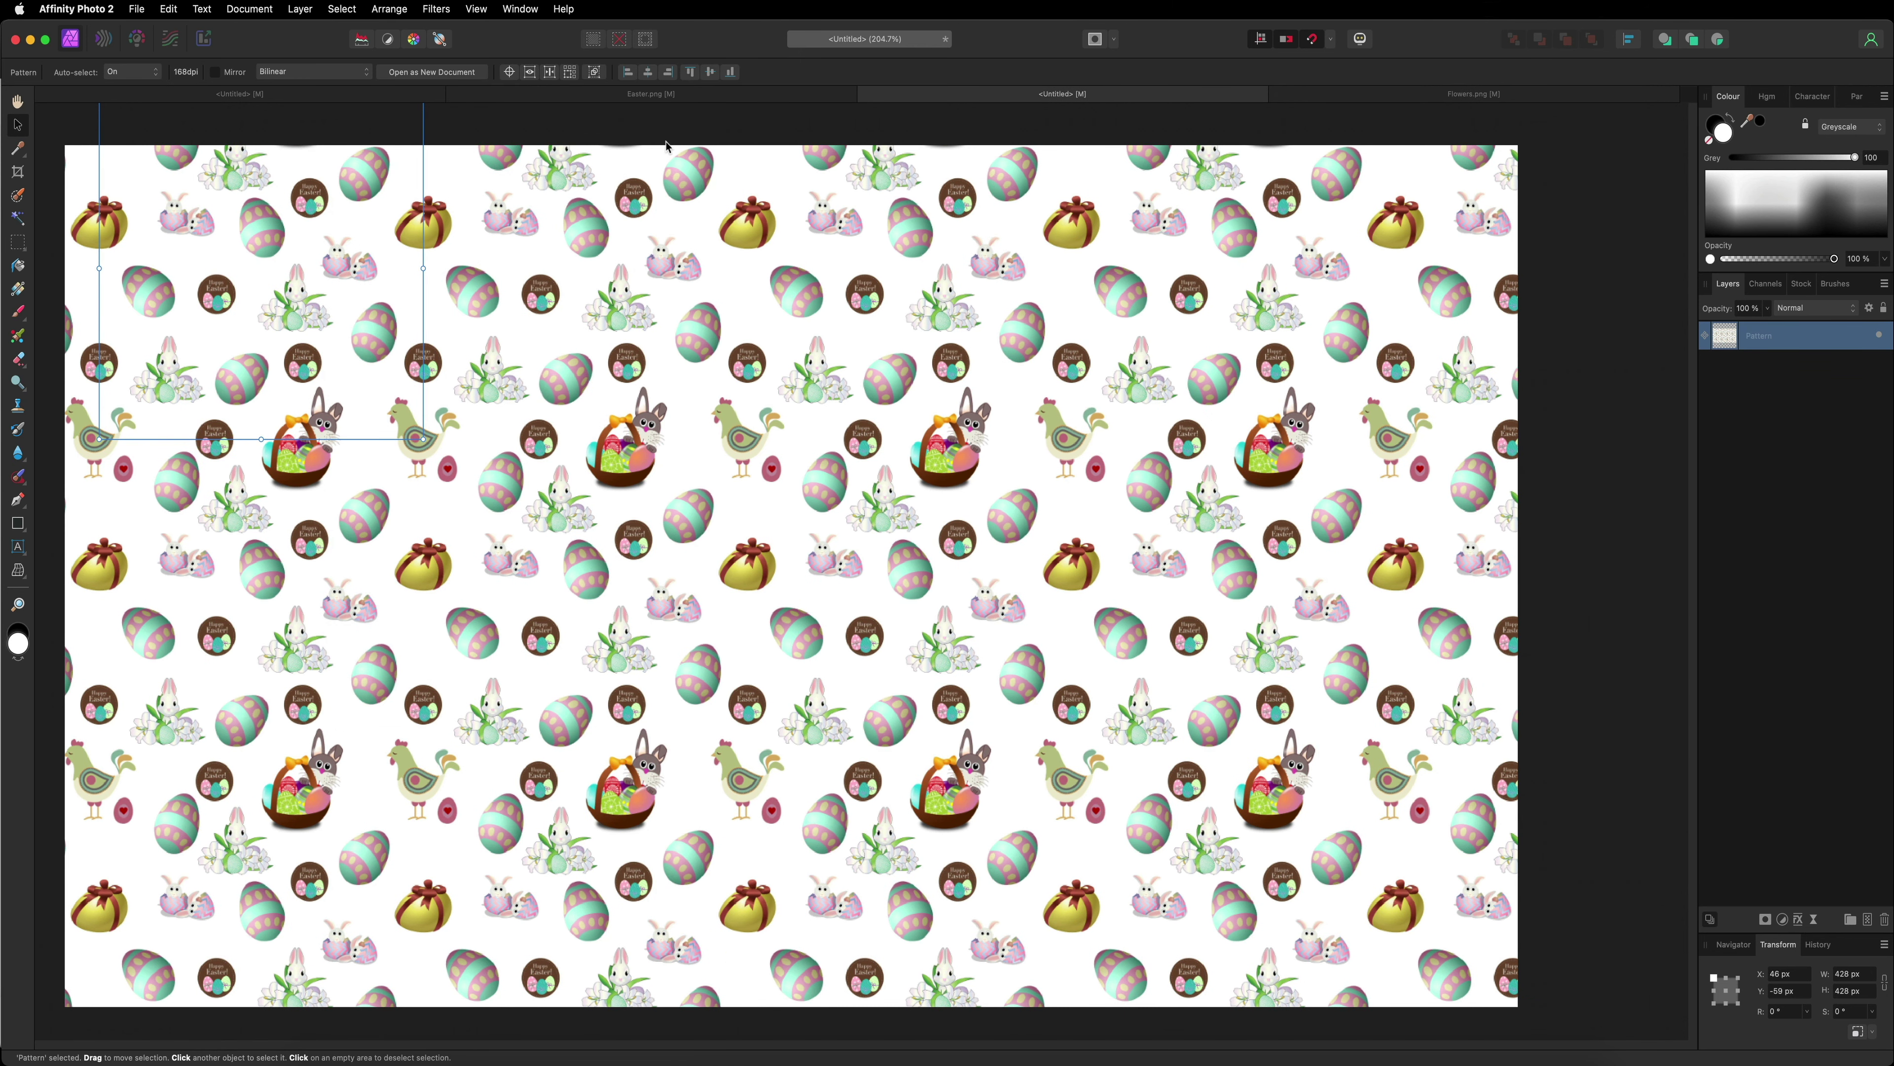
pyautogui.press('Delete')
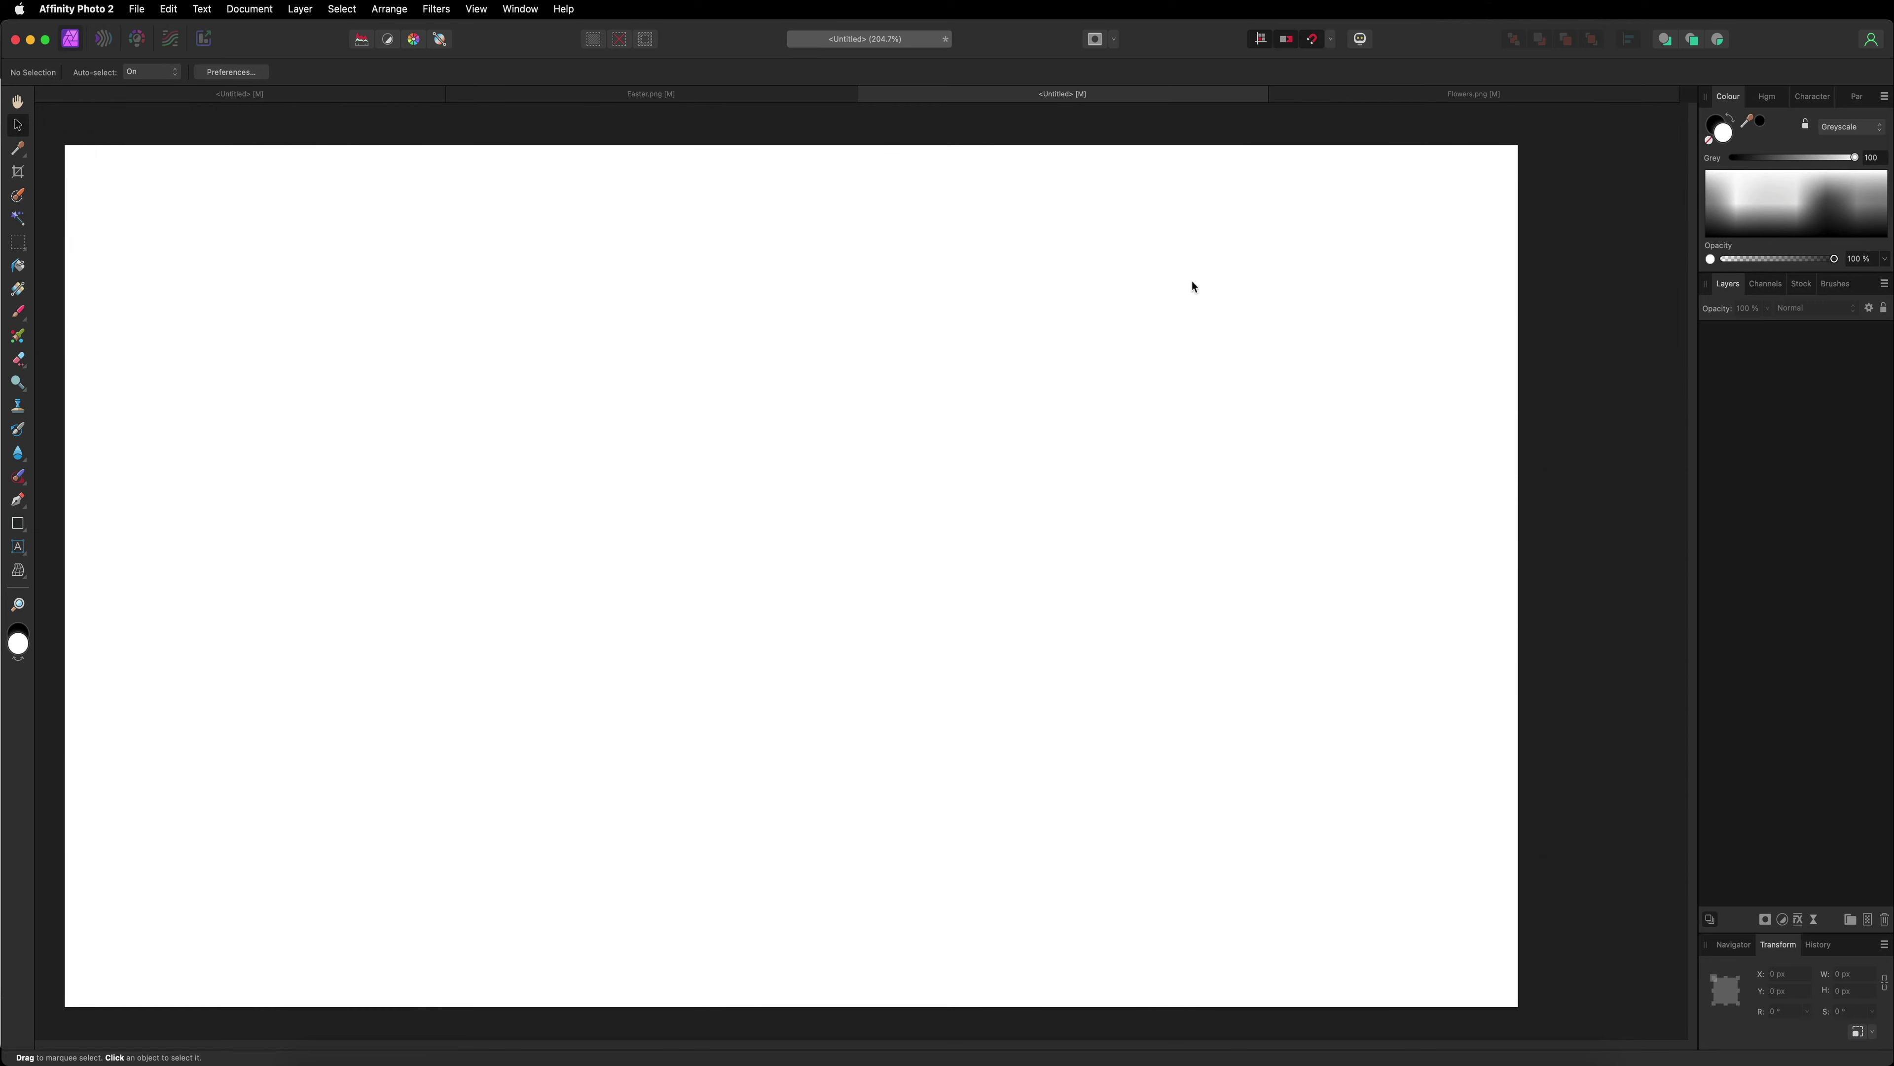
# Step: Show the Assets studio again and place the Easter asset on the canvas, scaling its tile to about 419 × 419 px
pyautogui.click(514, 9)
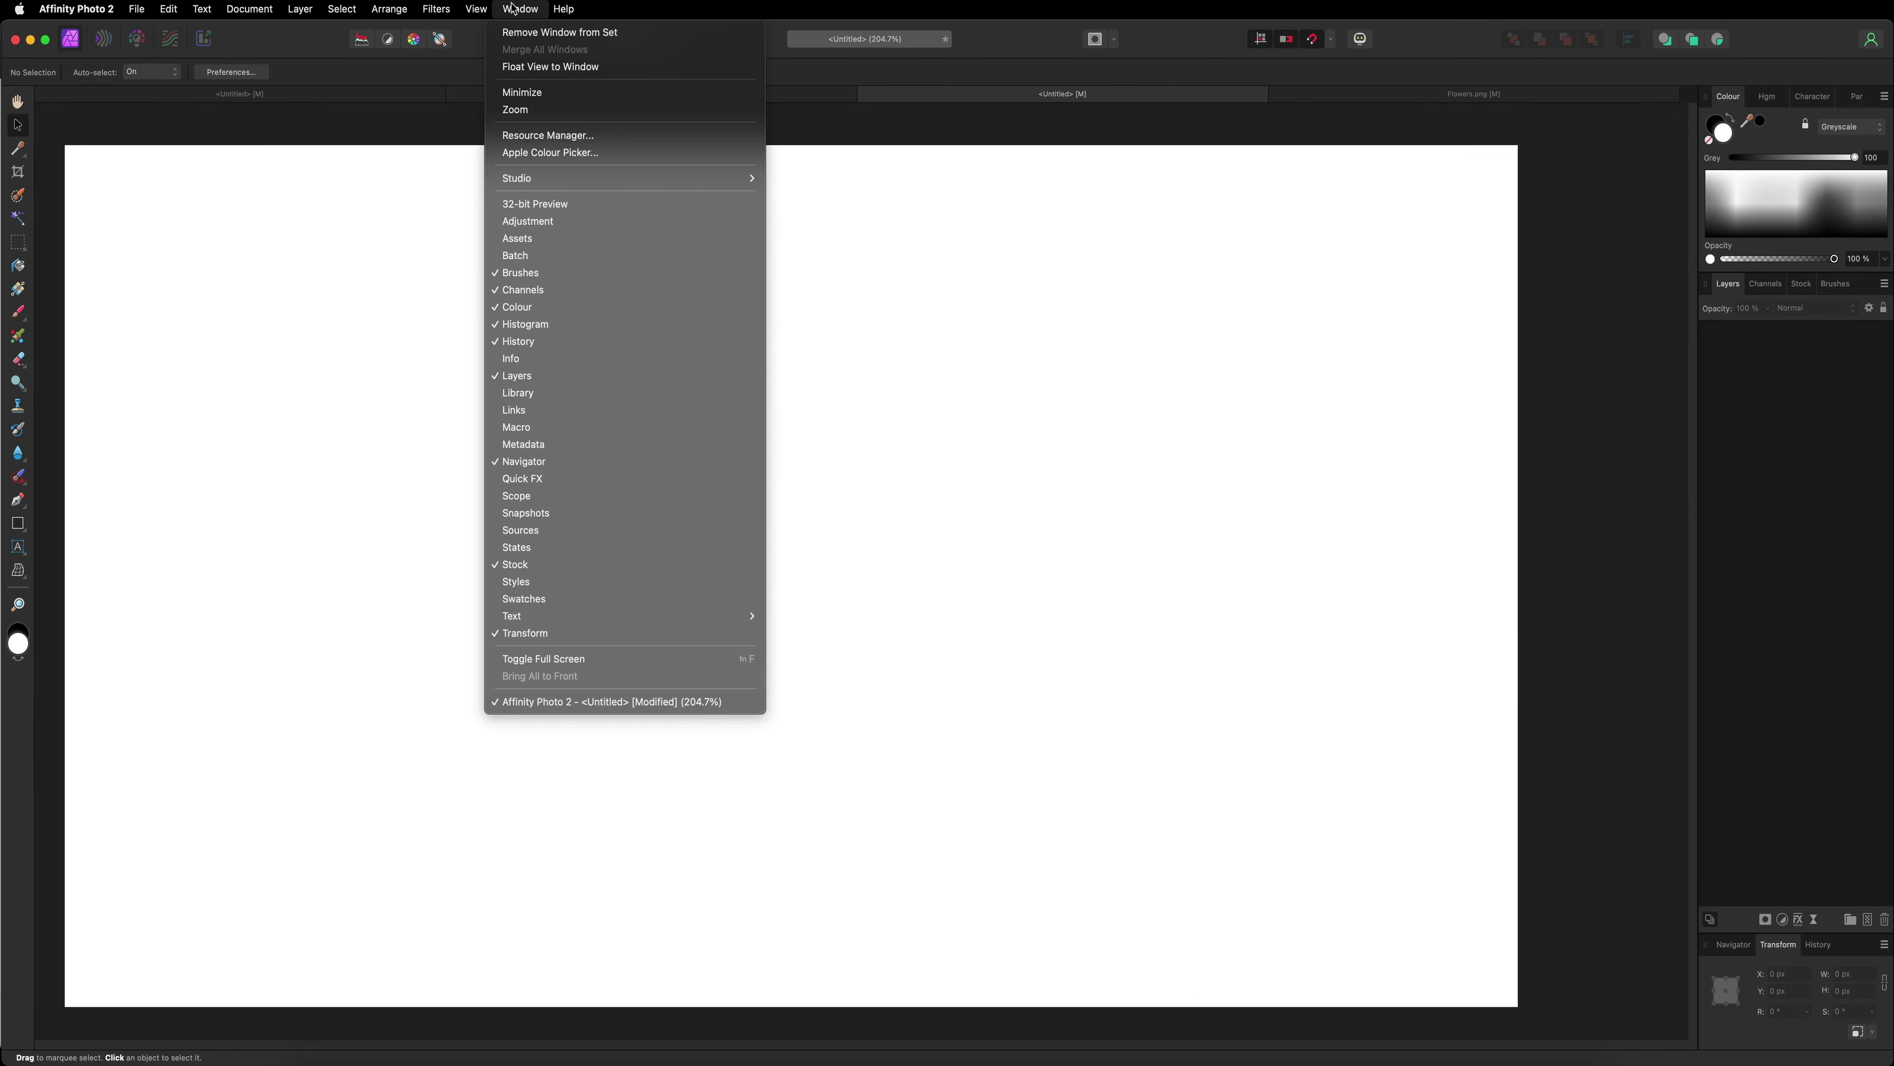
pyautogui.click(526, 239)
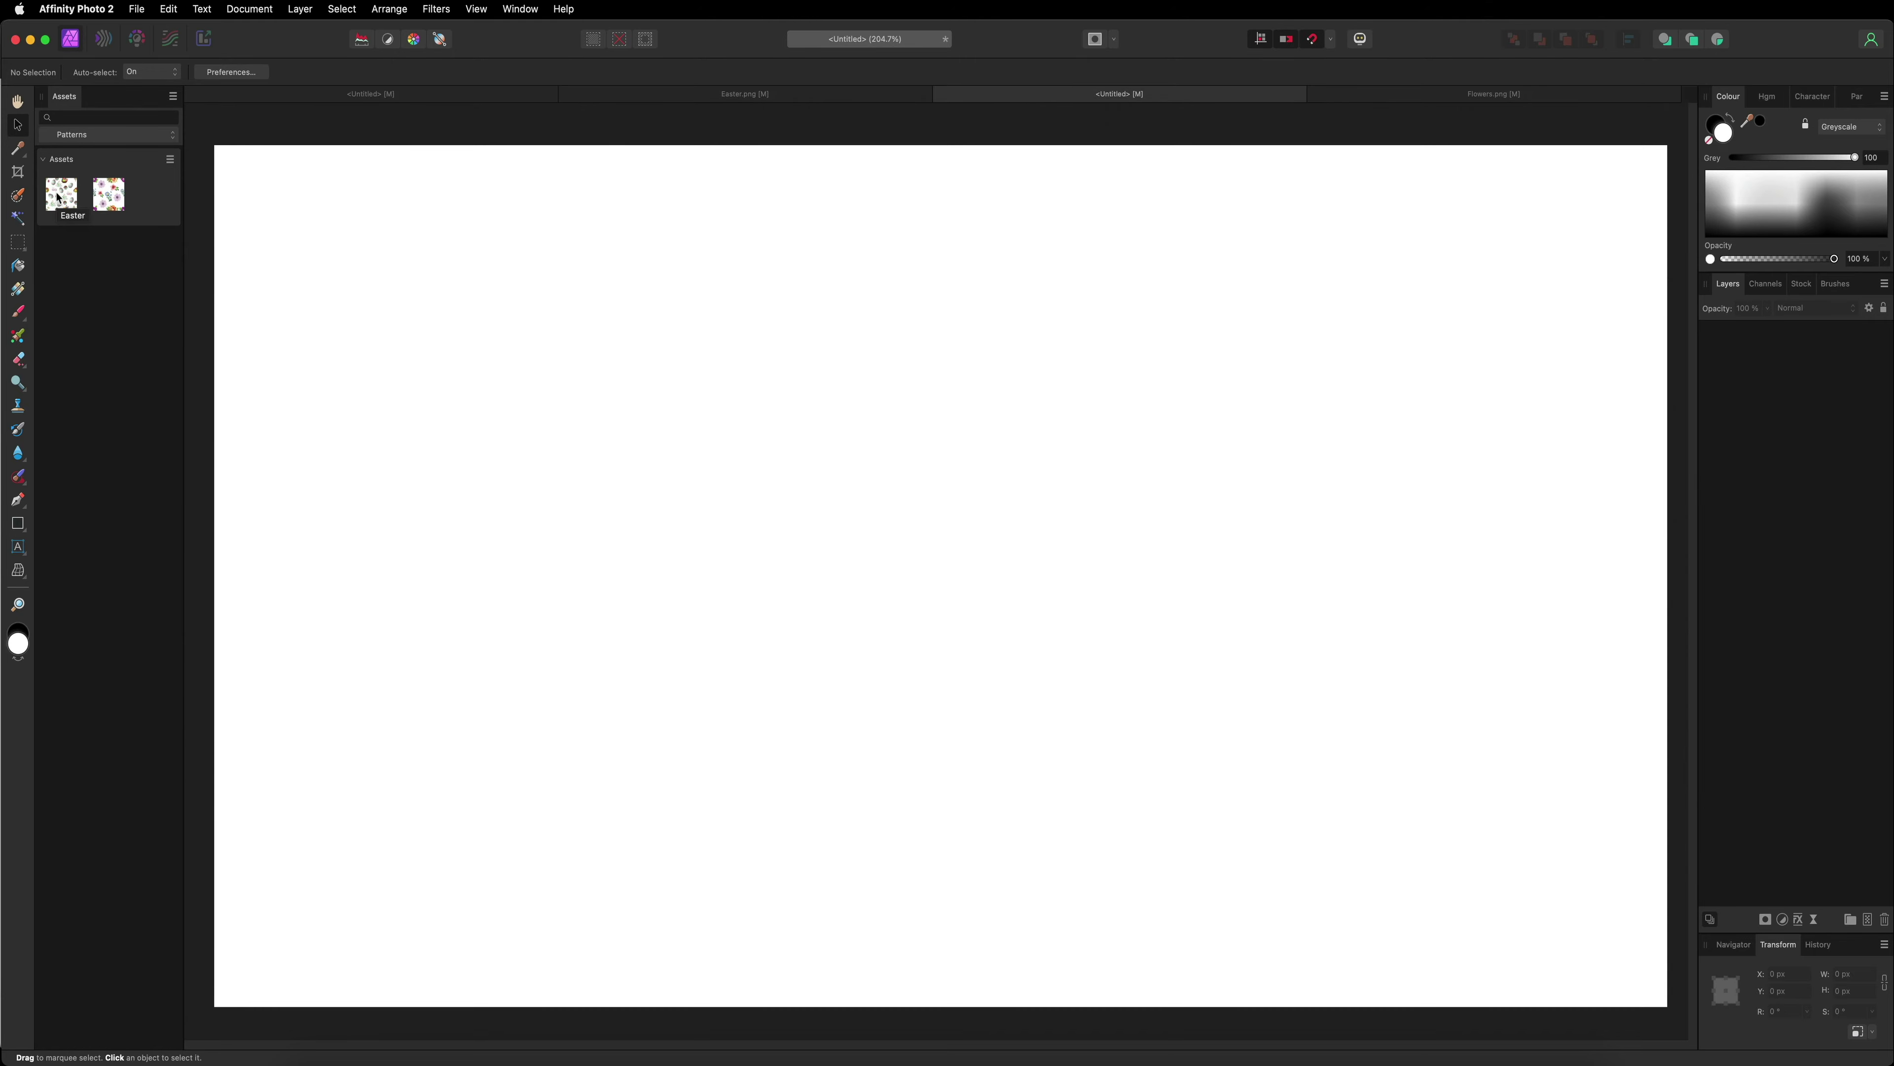
pyautogui.moveTo(59, 198); pyautogui.dragTo(714, 556)
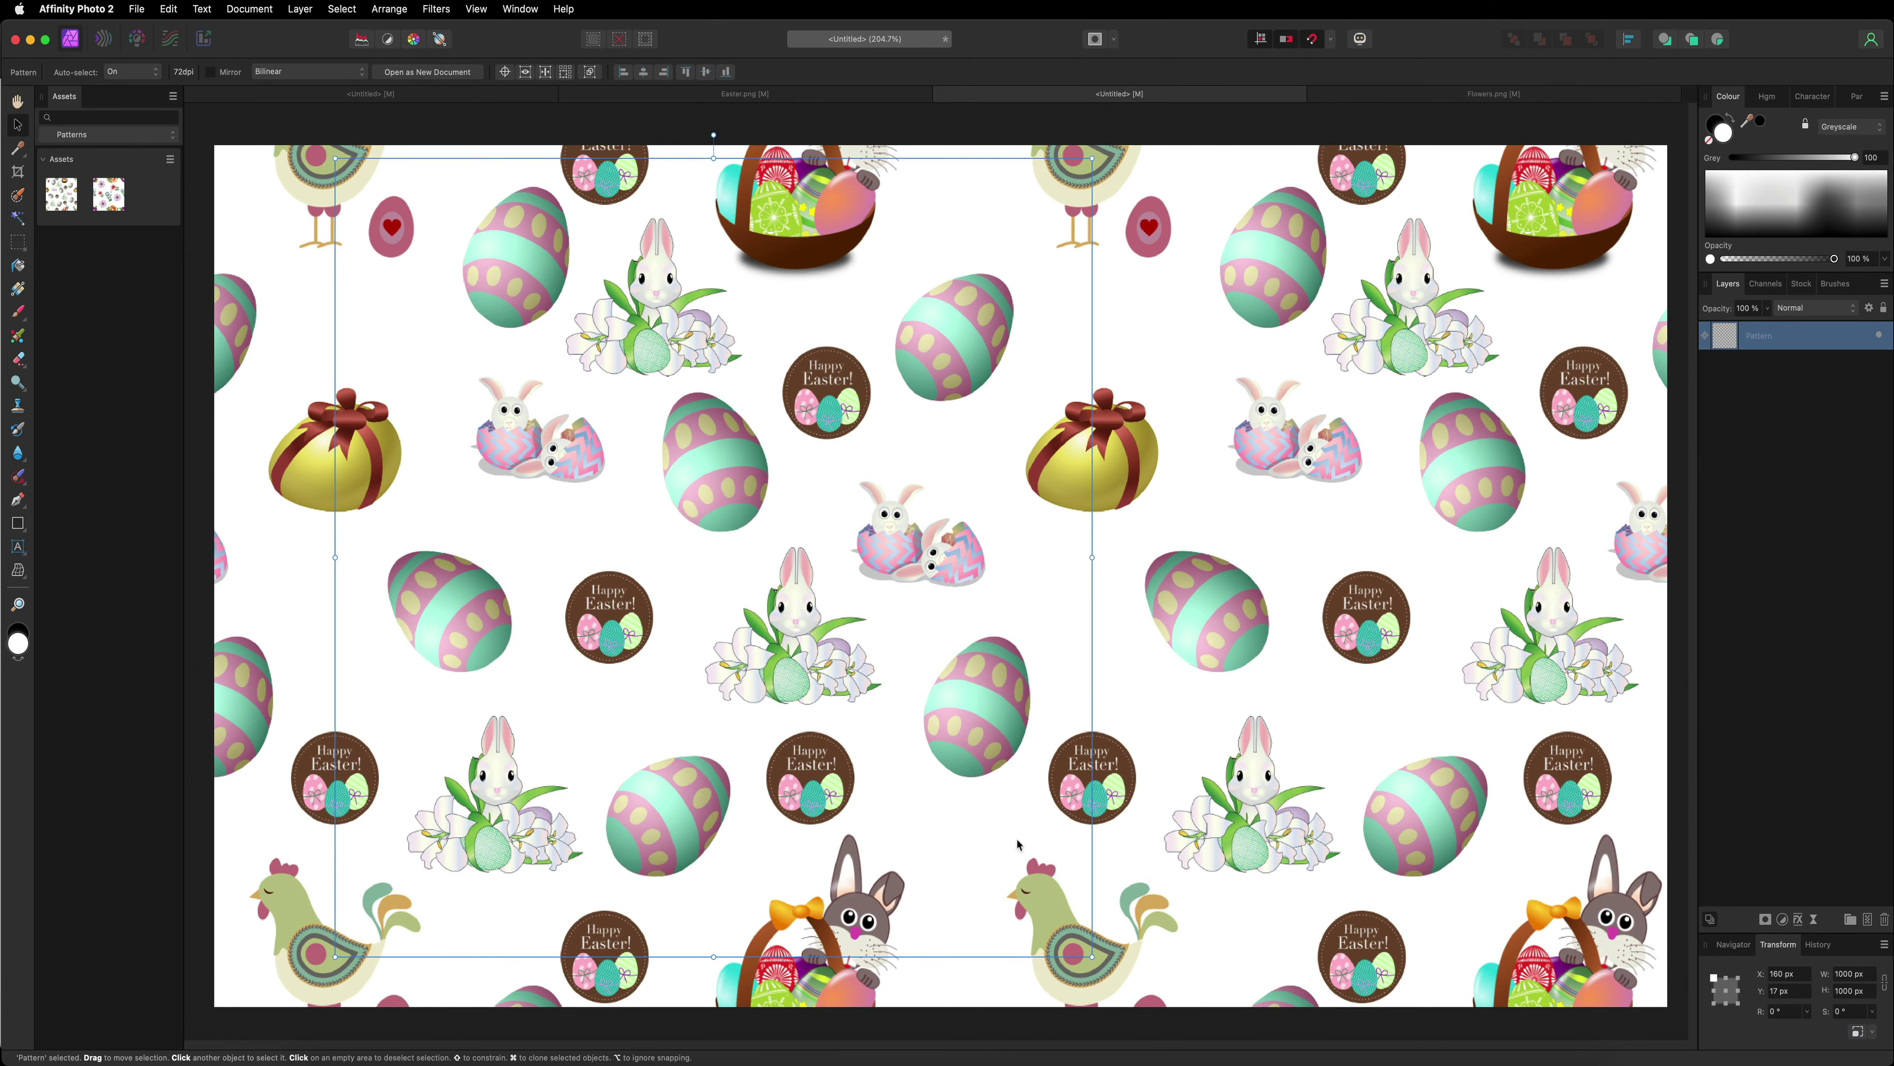
pyautogui.moveTo(1090, 953); pyautogui.dragTo(652, 492)
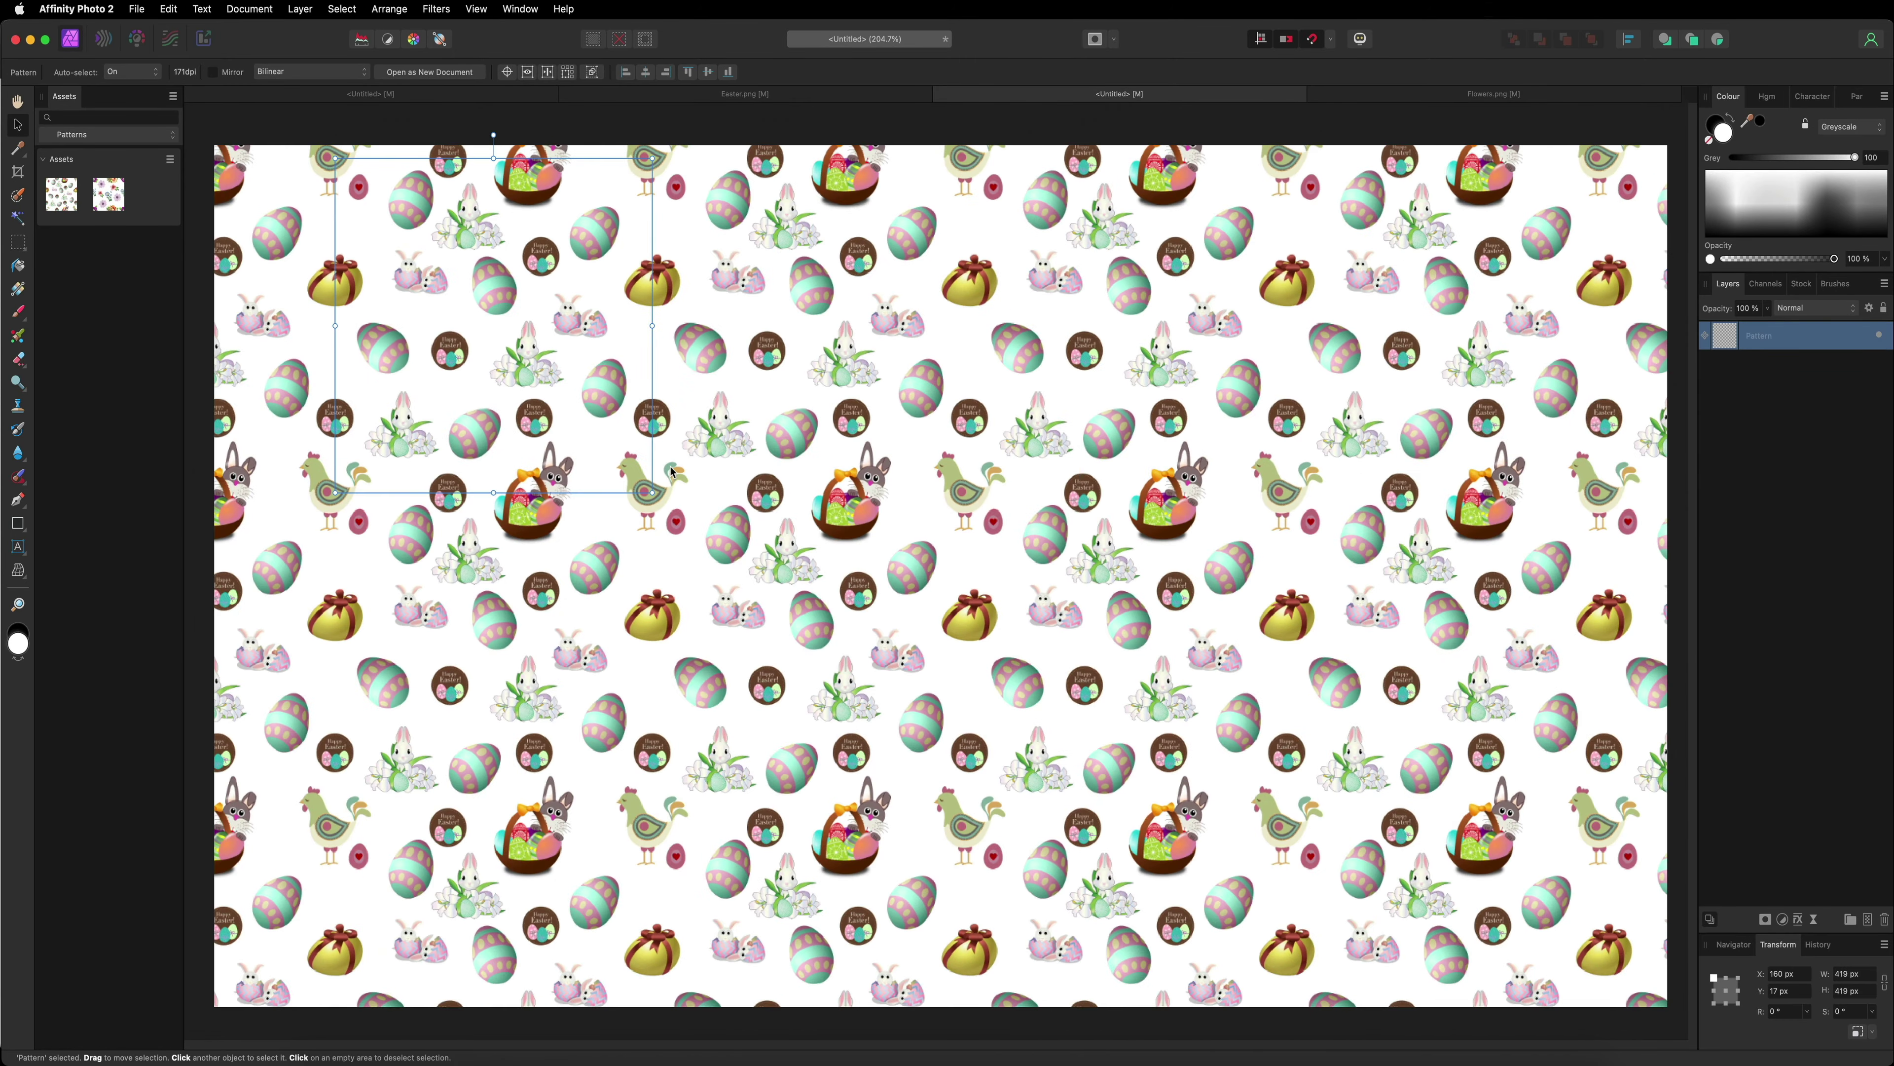
# Step: Look through the list of asset categories and keep the Patterns category chosen
pyautogui.click(86, 134)
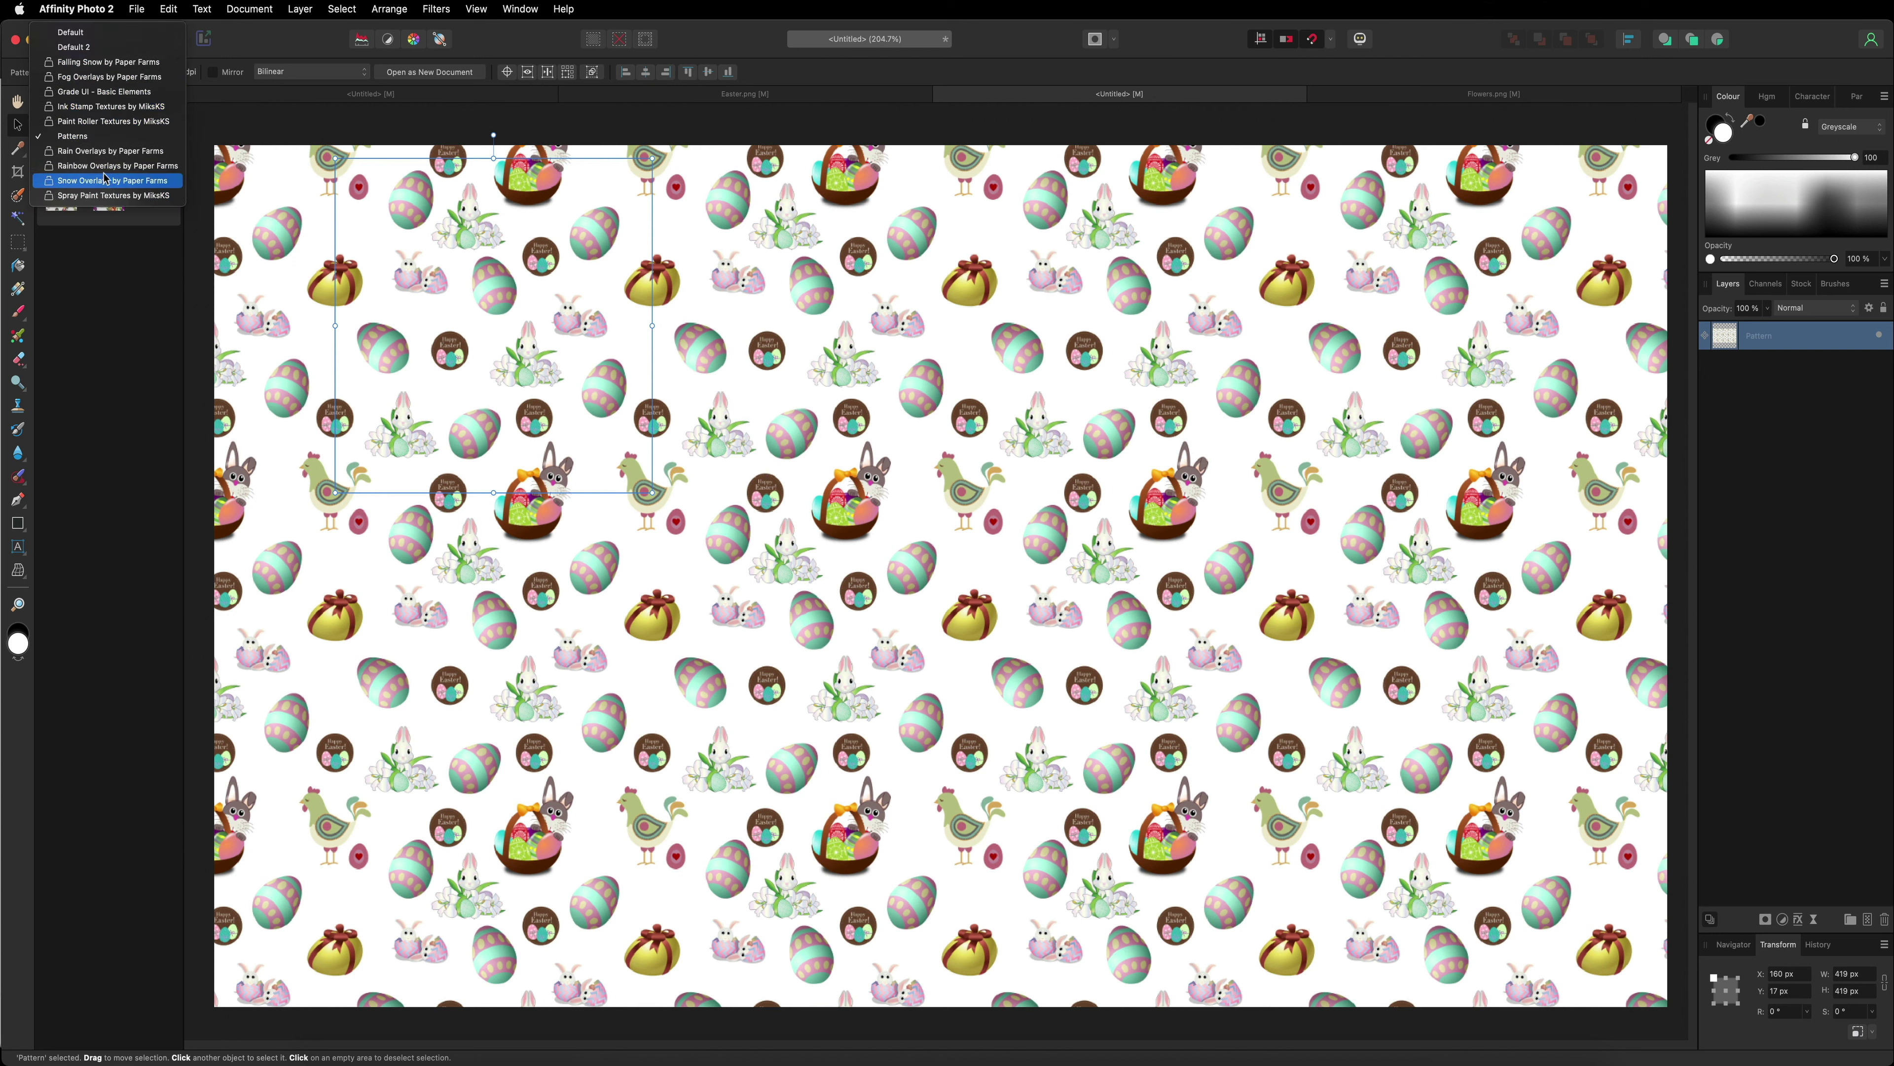
pyautogui.click(88, 136)
pyautogui.moveTo(61, 194); pyautogui.dragTo(351, 188)
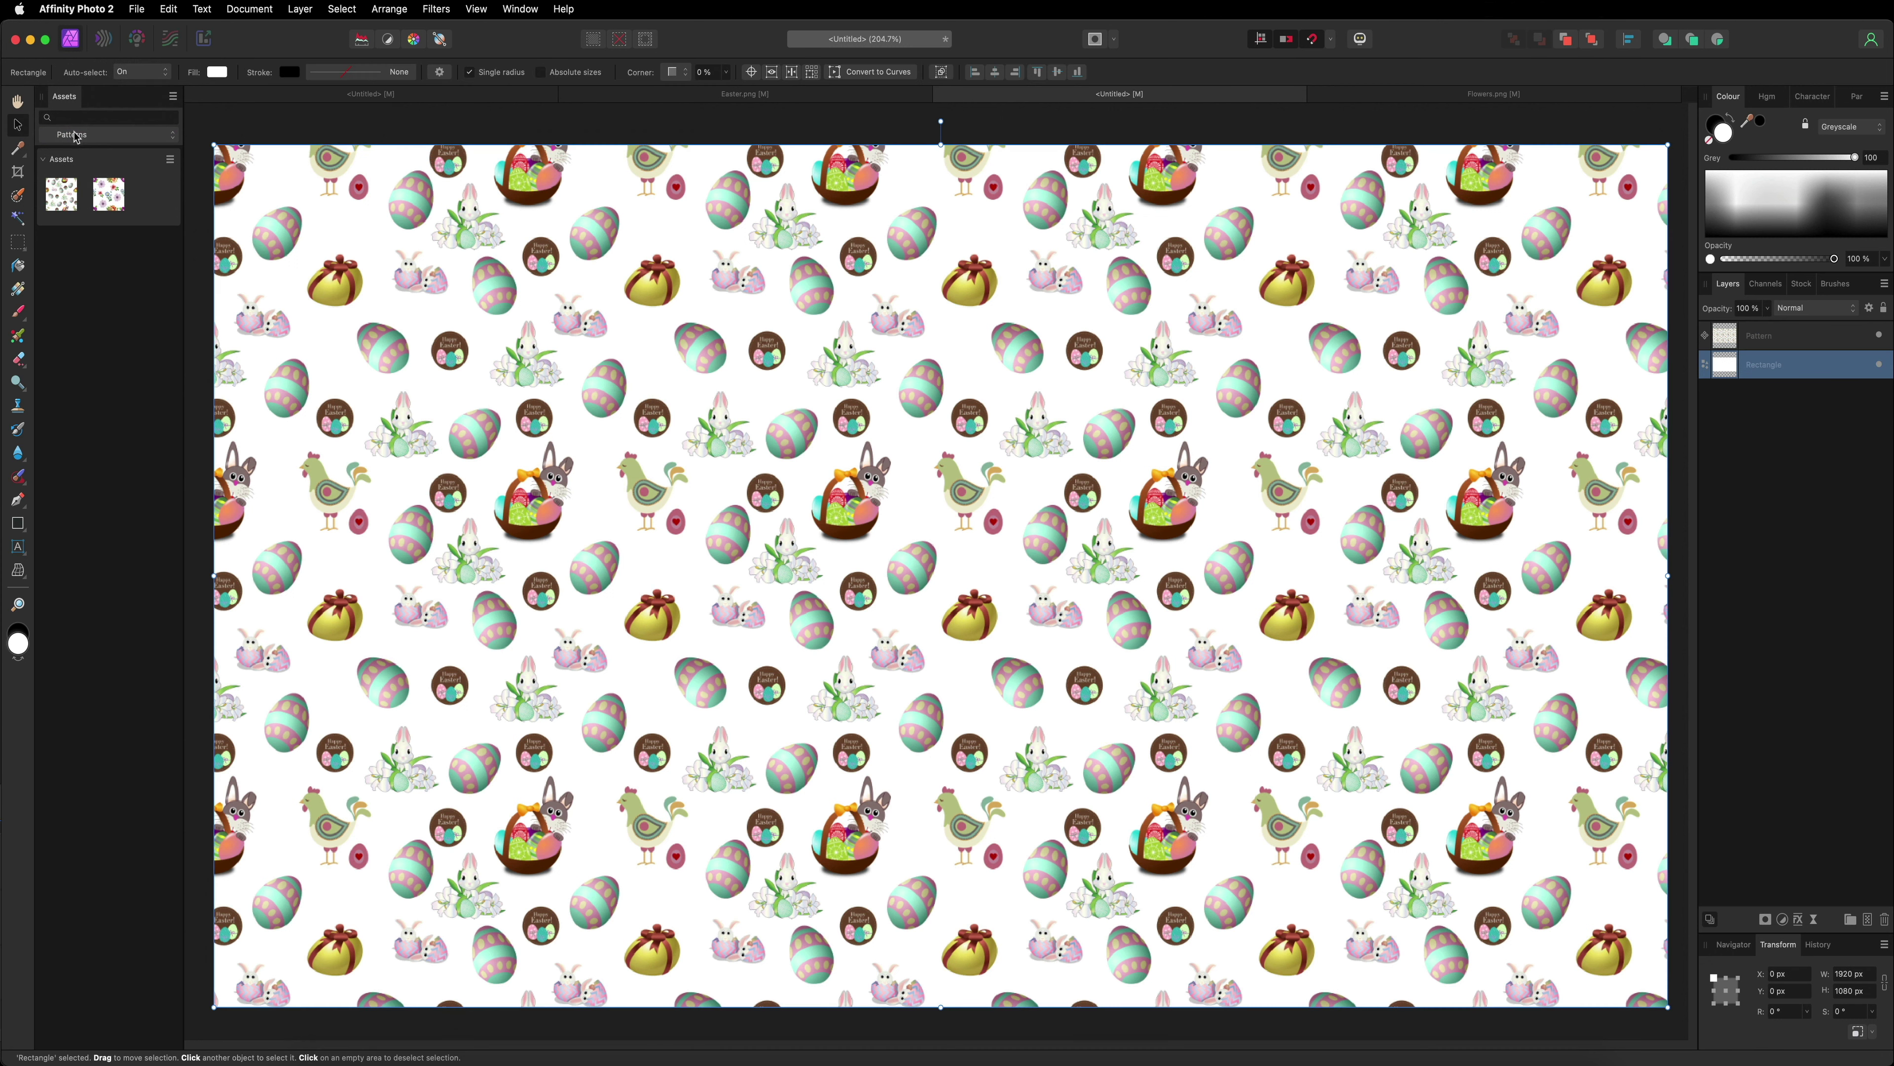